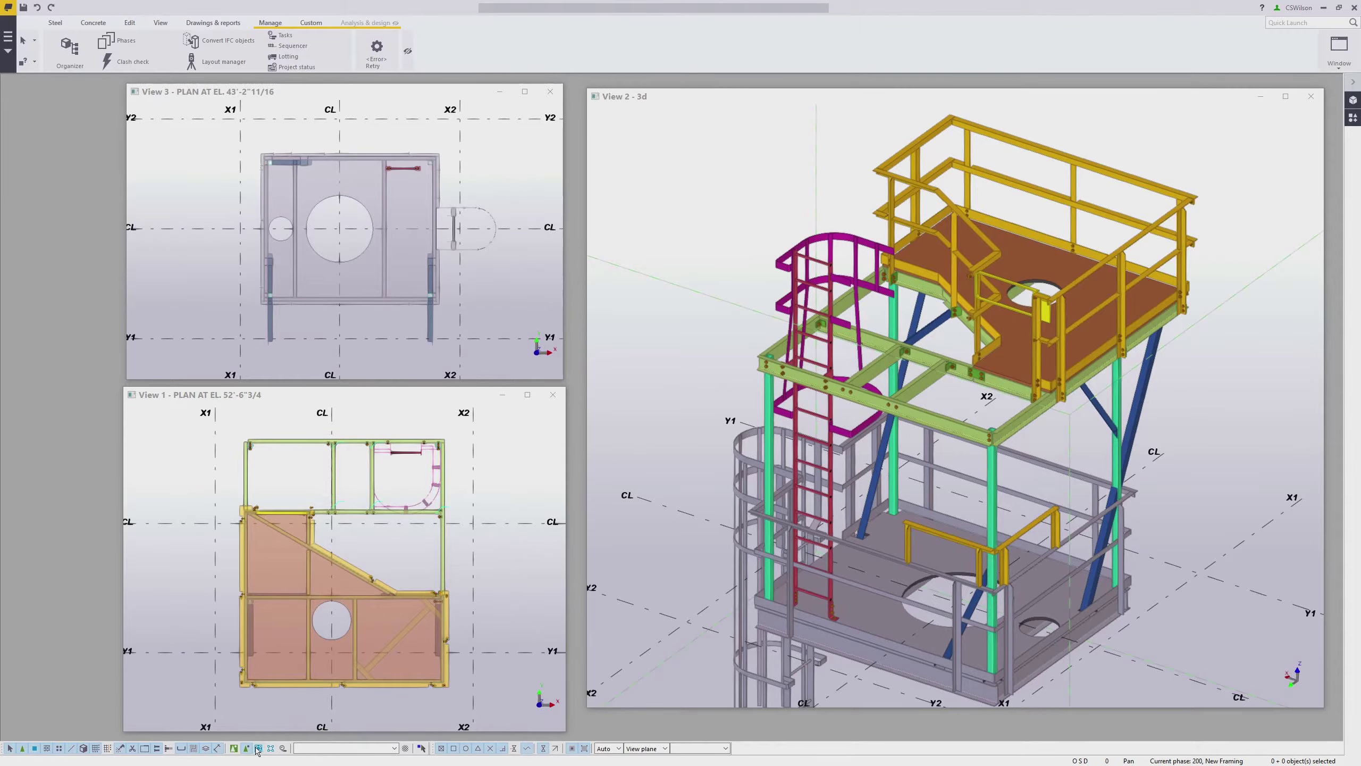
Select the handrail assembly along the upper platform's outer edge and step through its assembly hierarchy levels.
{"action": "left_click", "coordinate": [1117, 295]}
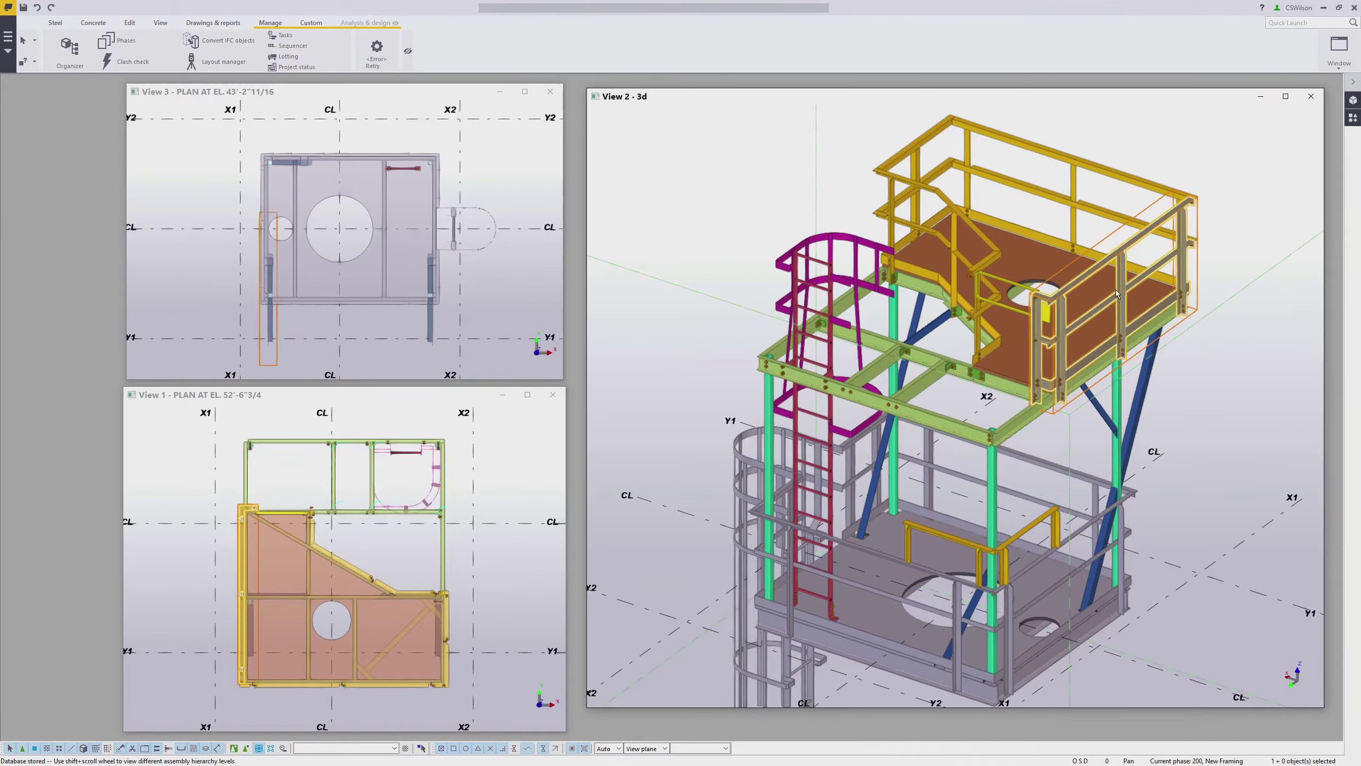
{"action": "scroll", "coordinate": [1116, 294], "scroll_direction": "up", "scroll_amount": 5}
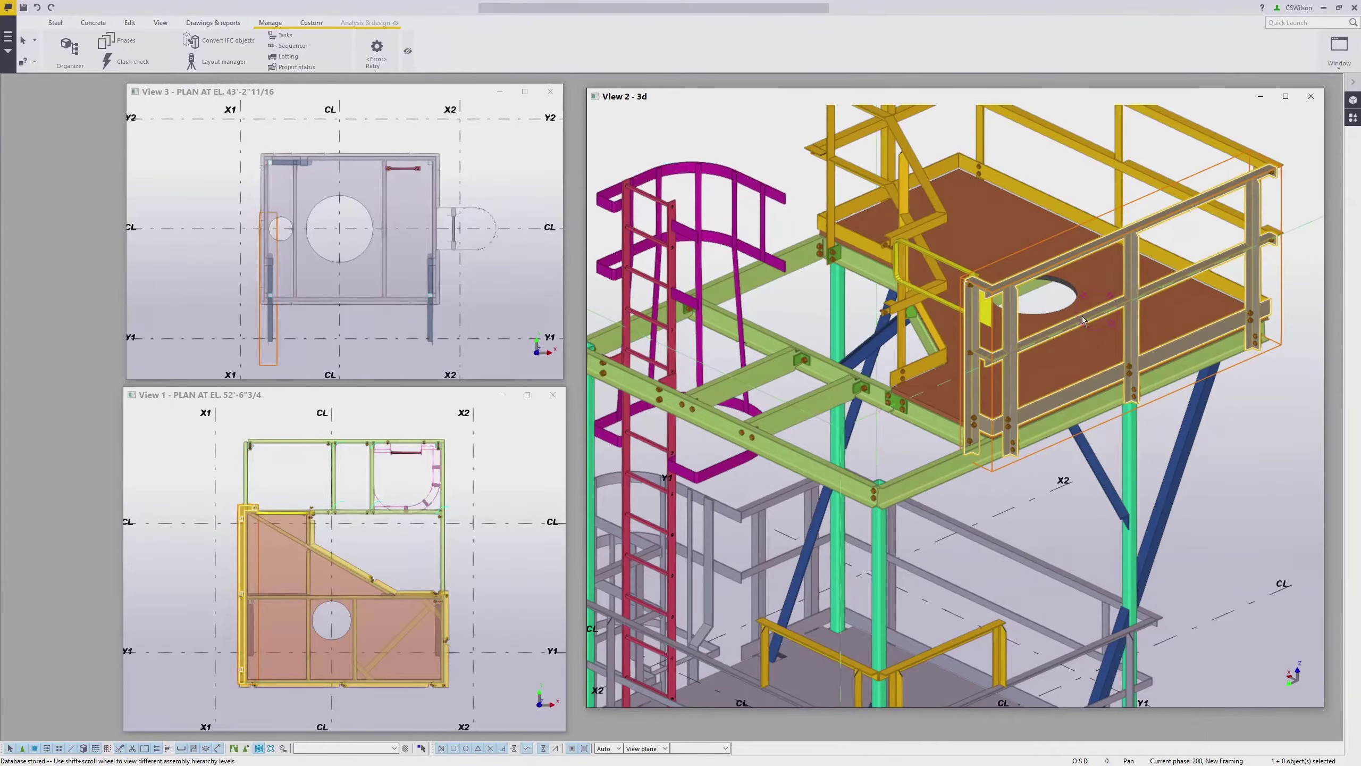
{"action": "scroll", "coordinate": [1087, 323], "scroll_direction": "up", "scroll_amount": 1, "text": "shift"}
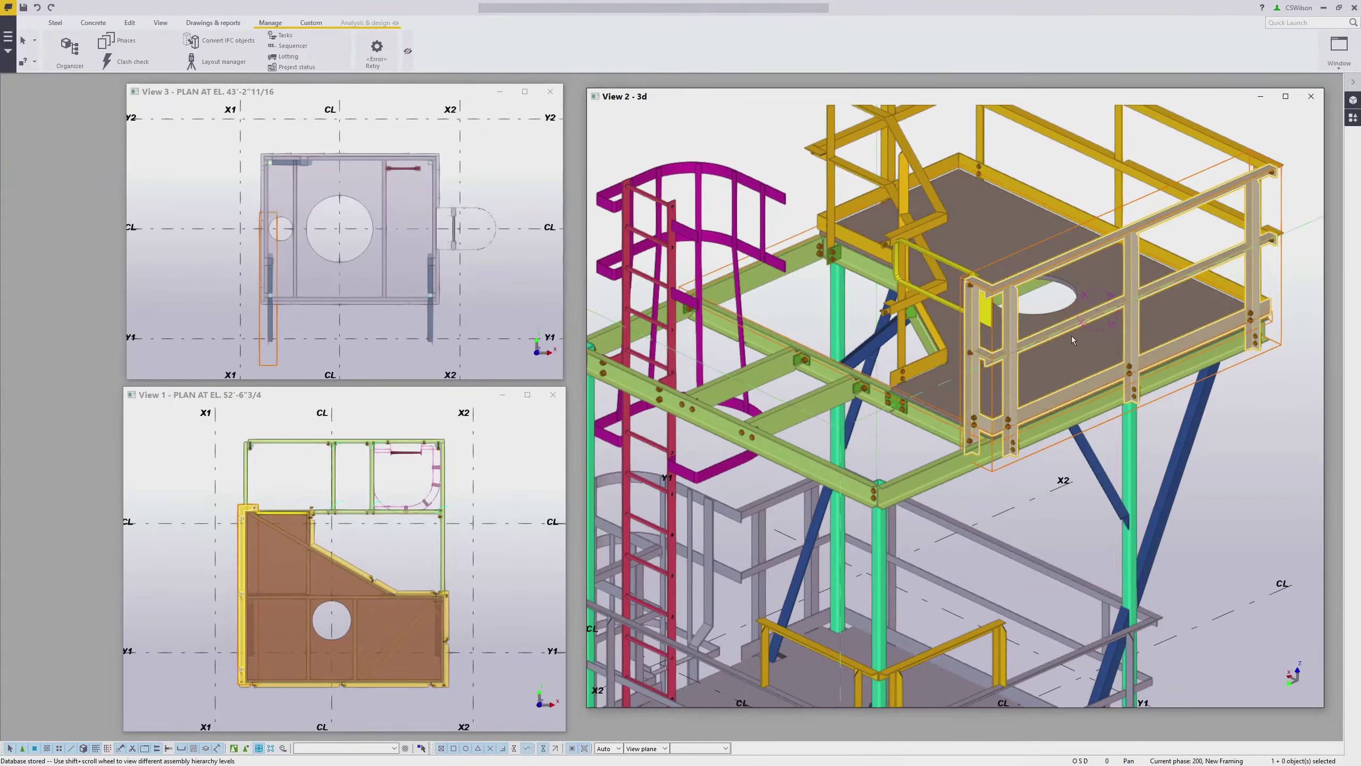
{"action": "scroll", "coordinate": [1104, 310], "scroll_direction": "down", "scroll_amount": 1, "text": "shift"}
{"action": "scroll", "coordinate": [1147, 313], "scroll_direction": "up", "scroll_amount": 1, "text": "shift"}
Switch selection to objects in components and hide the upper platform's floor plate.
{"action": "left_click", "coordinate": [245, 748]}
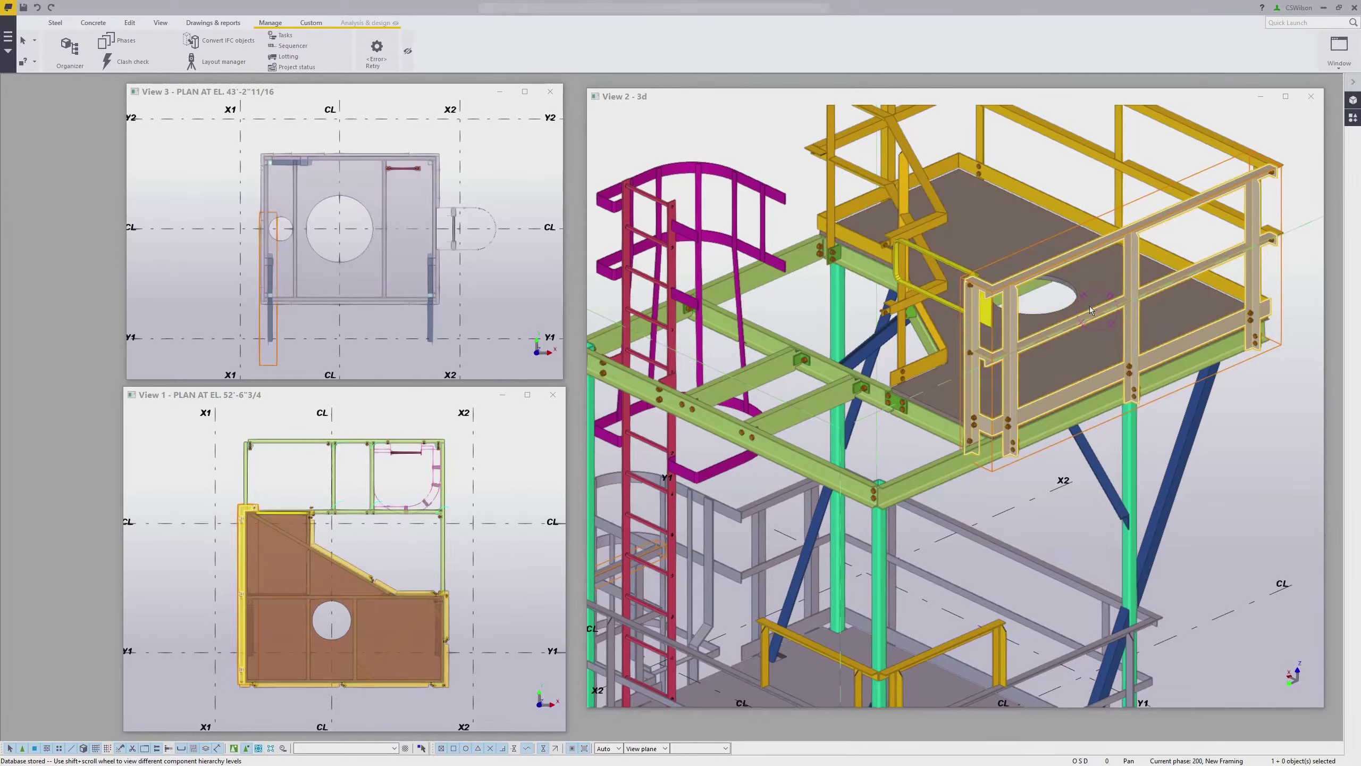
{"action": "left_click", "coordinate": [1097, 290]}
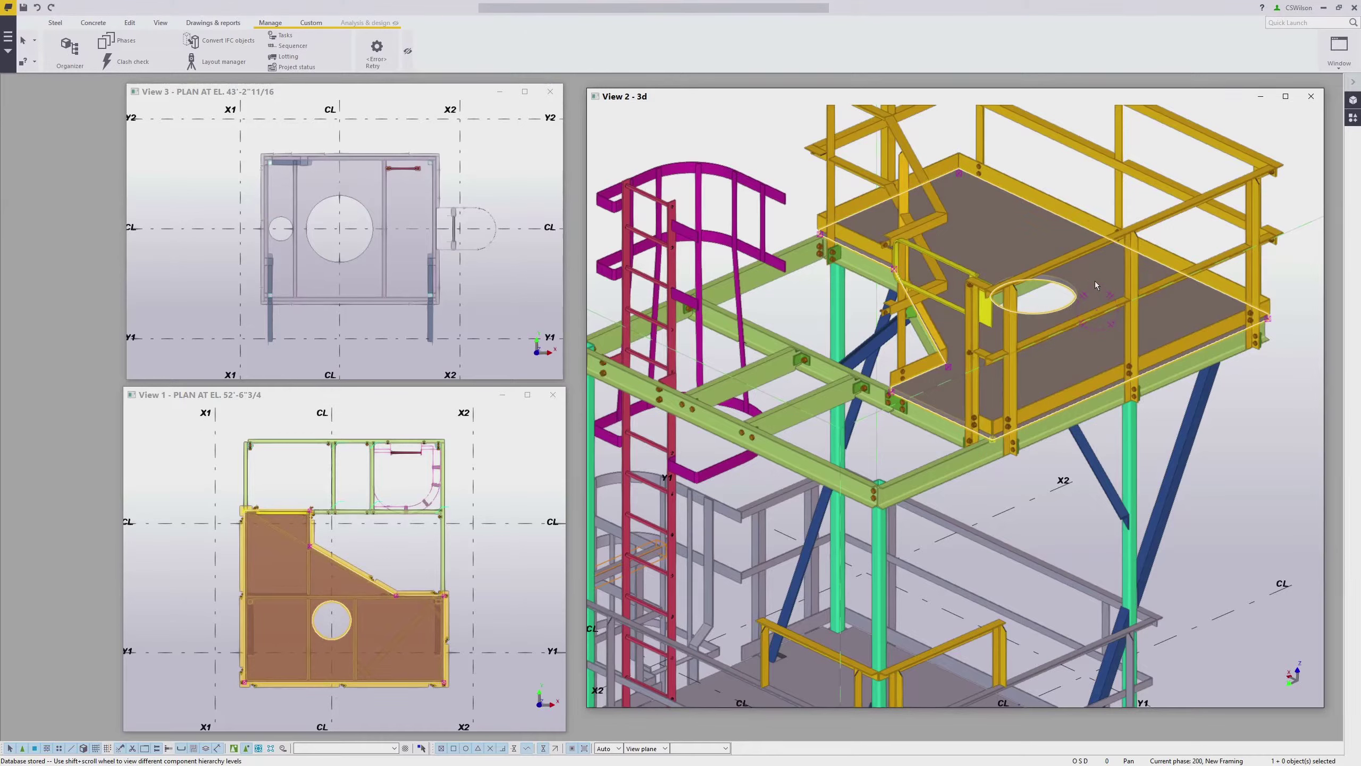
{"action": "right_click", "coordinate": [1095, 280]}
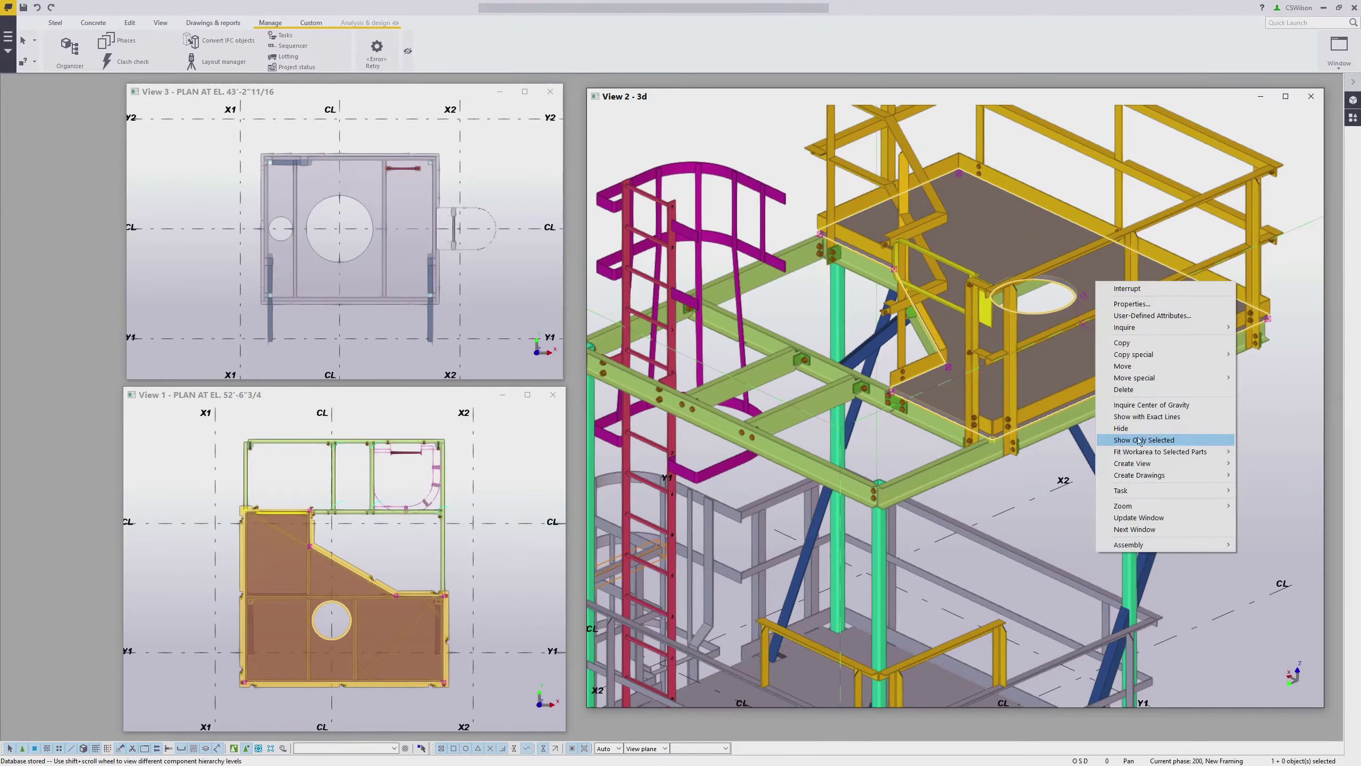
{"action": "left_click", "coordinate": [1124, 431]}
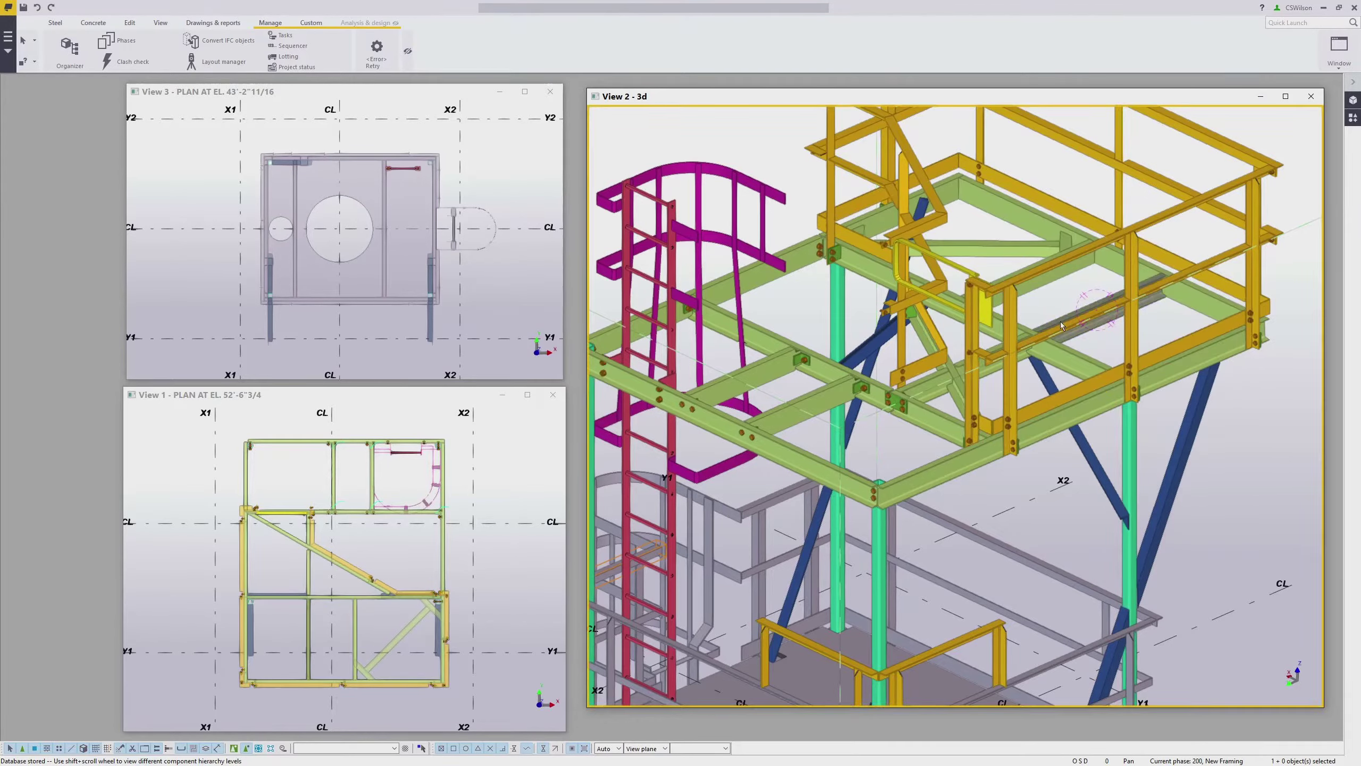
Select the outer handrail's two corner posts, long middle rail and short return rails and toe plate at the gate corner.
{"action": "left_click", "coordinate": [938, 430]}
{"action": "middle_click_drag", "start_coordinate": [1018, 354], "coordinate": [1059, 294], "text": "ctrl"}
{"action": "scroll", "coordinate": [1059, 293], "scroll_direction": "up", "scroll_amount": 5}
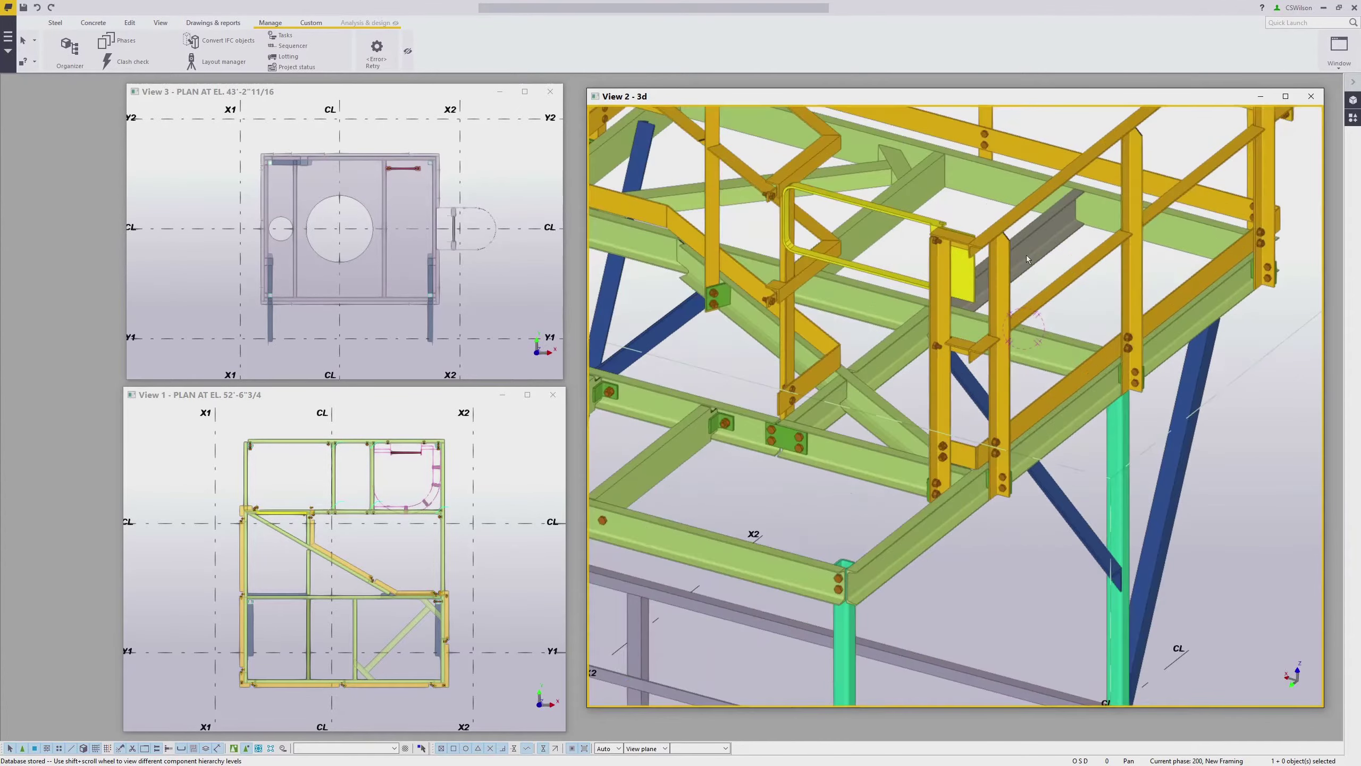
{"action": "left_click", "coordinate": [933, 279], "text": "shift"}
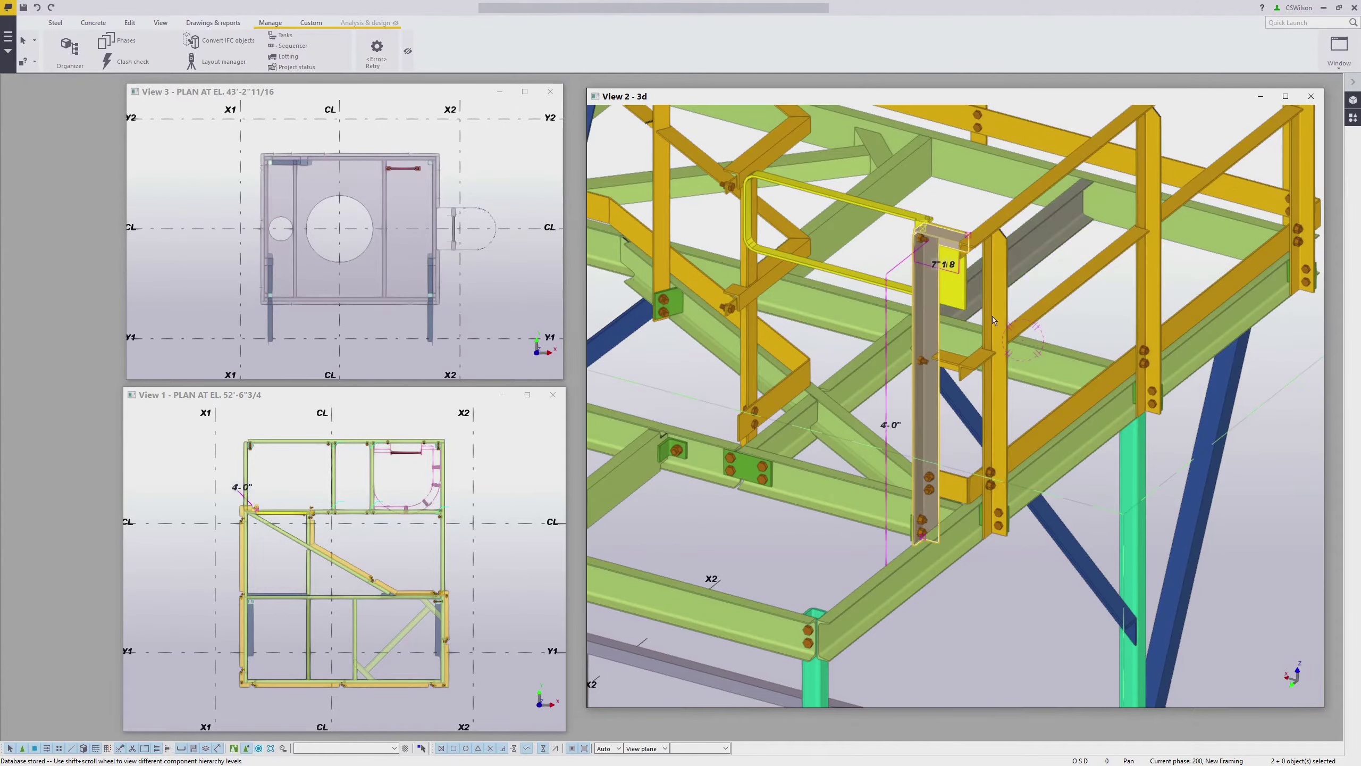
{"action": "left_click", "coordinate": [988, 307], "text": "shift"}
{"action": "left_click", "coordinate": [1010, 329], "text": "shift"}
{"action": "left_click", "coordinate": [948, 364], "text": "shift"}
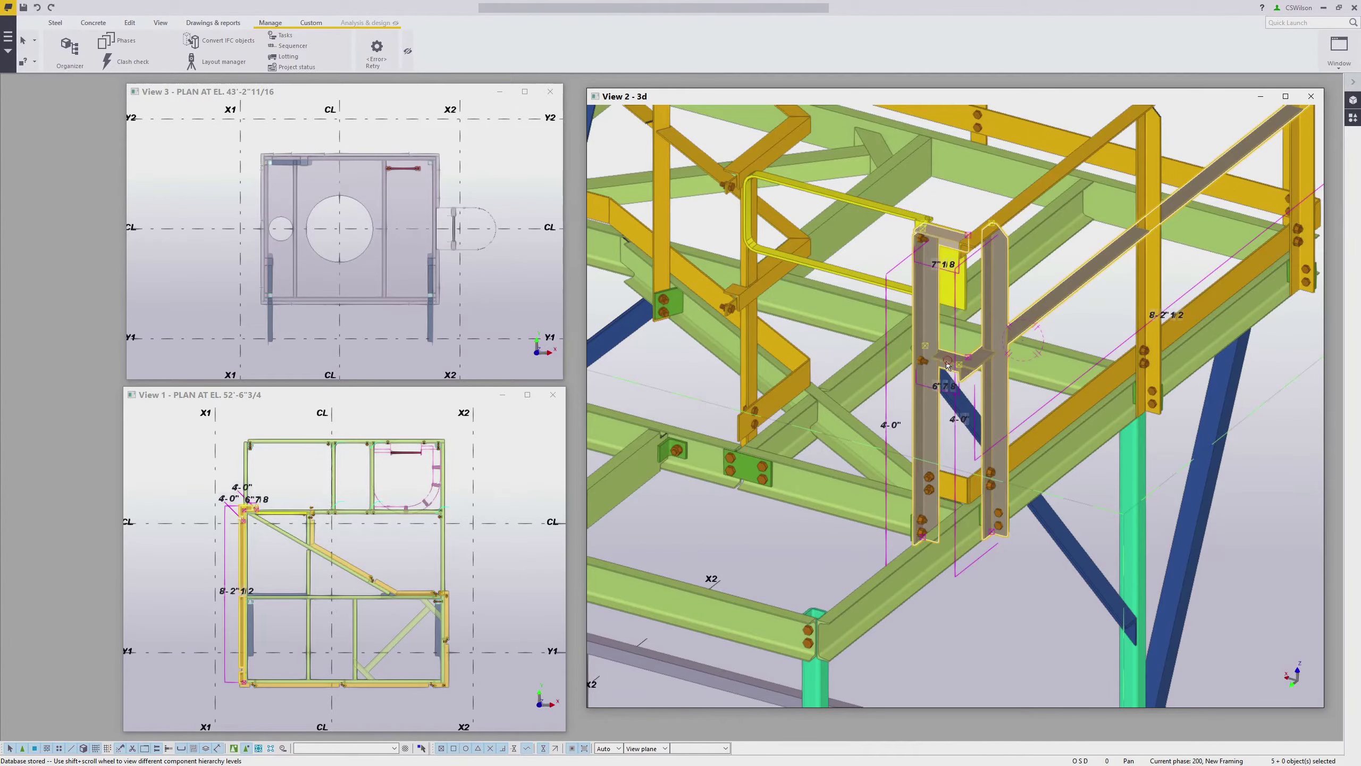
{"action": "left_click", "coordinate": [943, 467], "text": "shift"}
Add the corner posts' bolts and the long toe plate to the handrail selection.
{"action": "scroll", "coordinate": [943, 472], "scroll_direction": "up", "scroll_amount": 3}
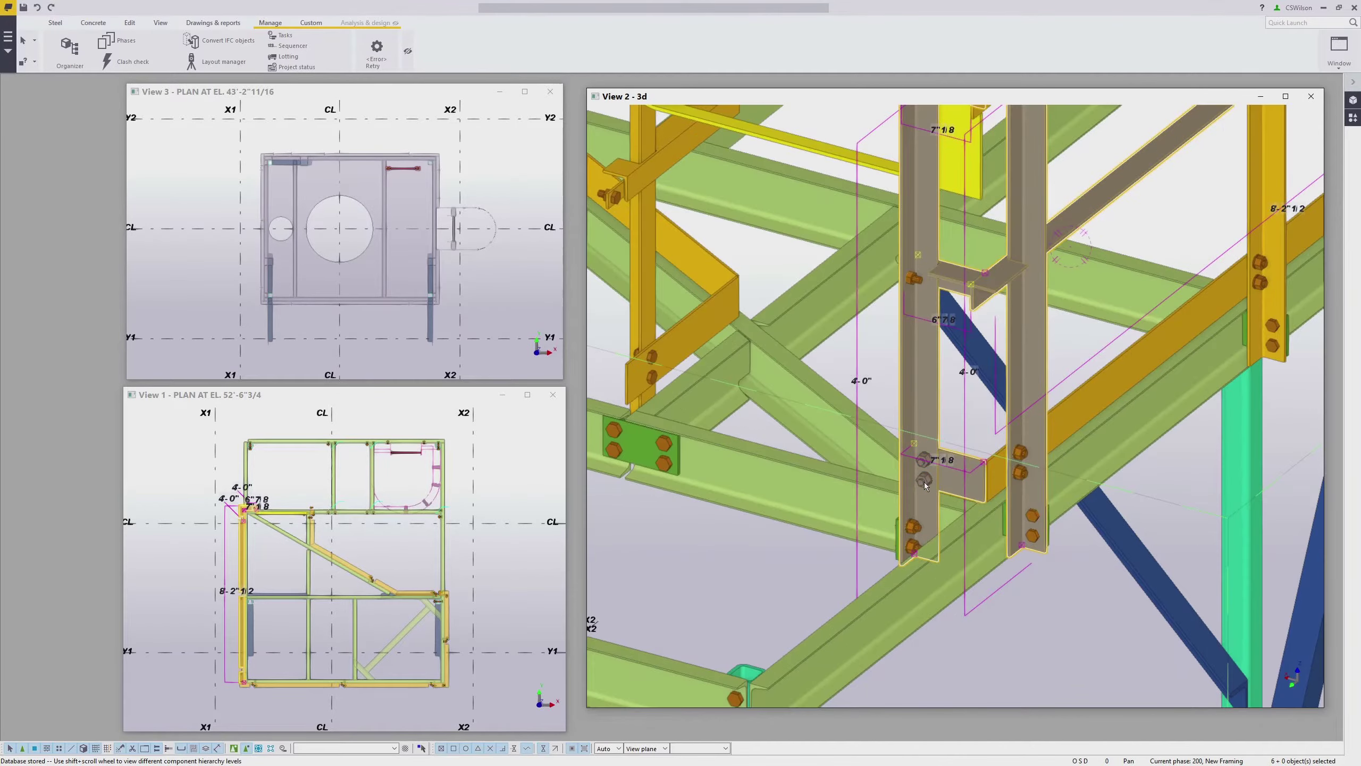
{"action": "left_click", "coordinate": [1015, 468], "text": "shift"}
{"action": "left_click", "coordinate": [1175, 347], "text": "shift"}
{"action": "scroll", "coordinate": [1120, 363], "scroll_direction": "down", "scroll_amount": 5}
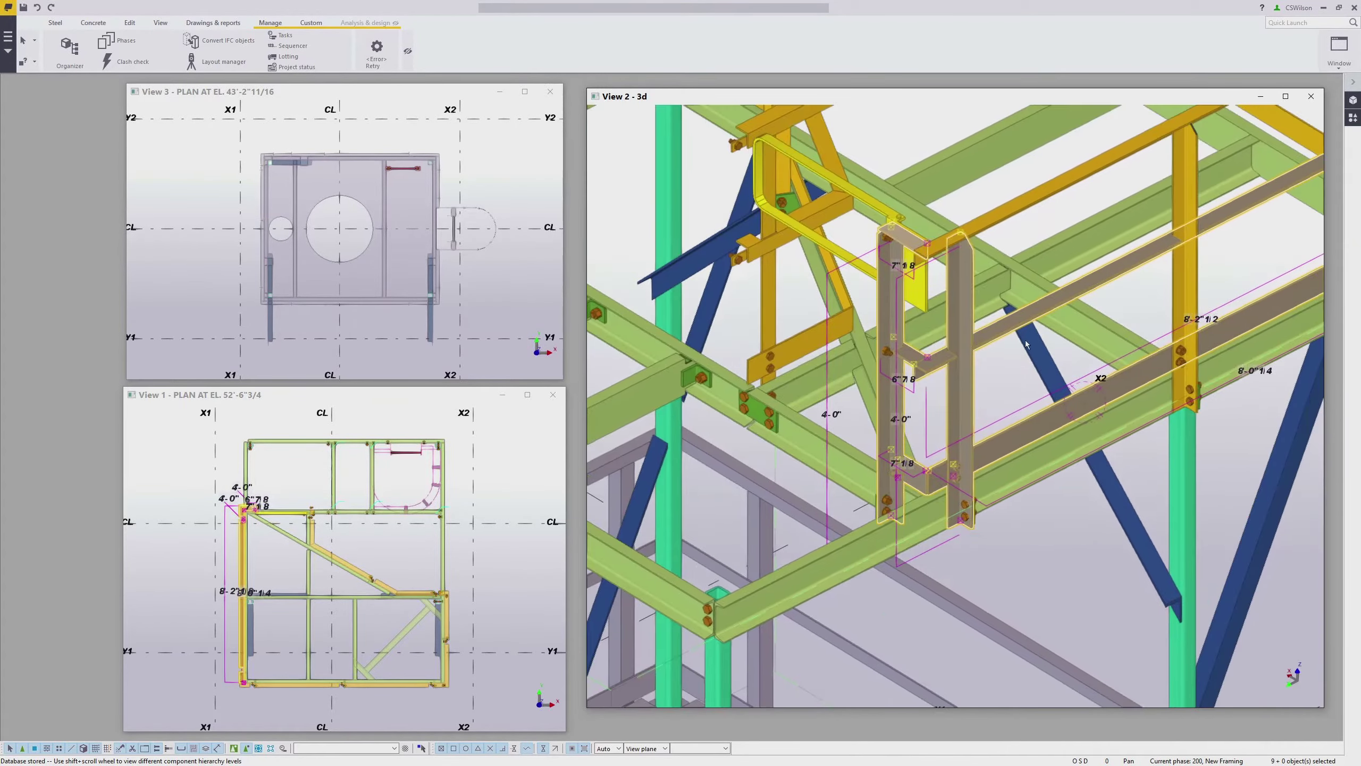
{"action": "scroll", "coordinate": [960, 510], "scroll_direction": "up", "scroll_amount": 6}
{"action": "left_click", "coordinate": [1090, 338], "text": "shift"}
{"action": "left_click", "coordinate": [1095, 339], "text": "shift"}
Add the intermediate post, long top rail and post connection parts to the handrail selection.
{"action": "middle_click_drag", "start_coordinate": [1095, 339], "coordinate": [998, 327], "text": "ctrl"}
{"action": "left_click", "coordinate": [931, 295], "text": "shift"}
{"action": "scroll", "coordinate": [931, 295], "scroll_direction": "down", "scroll_amount": 4}
{"action": "scroll", "coordinate": [1017, 336], "scroll_direction": "up", "scroll_amount": 4}
{"action": "left_click", "coordinate": [1017, 336], "text": "shift"}
{"action": "left_click", "coordinate": [1017, 335], "text": "shift"}
{"action": "scroll", "coordinate": [971, 316], "scroll_direction": "down", "scroll_amount": 6}
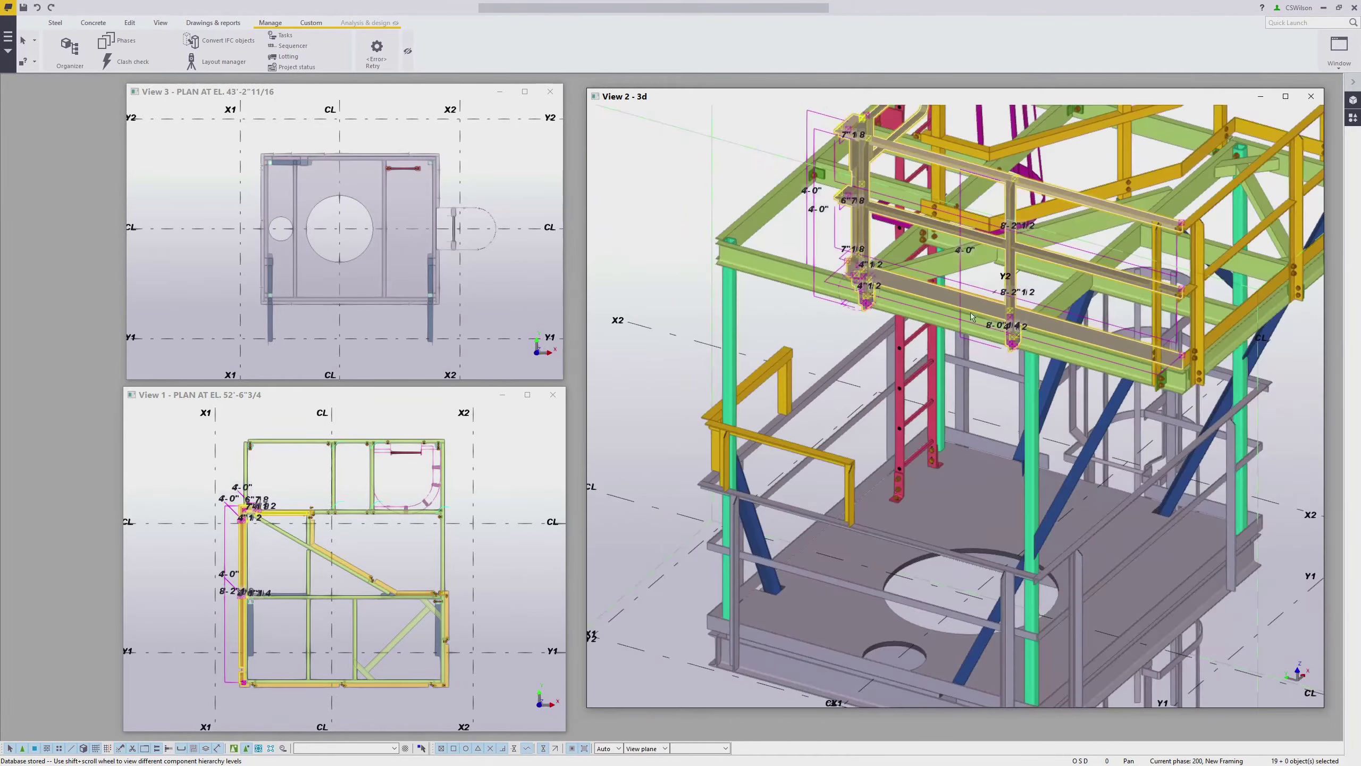
Add the remaining rail bolts on the gate-side corner post to the handrail selection.
{"action": "scroll", "coordinate": [971, 317], "scroll_direction": "up", "scroll_amount": 4}
{"action": "middle_click_drag", "start_coordinate": [971, 317], "coordinate": [1084, 288], "text": "ctrl"}
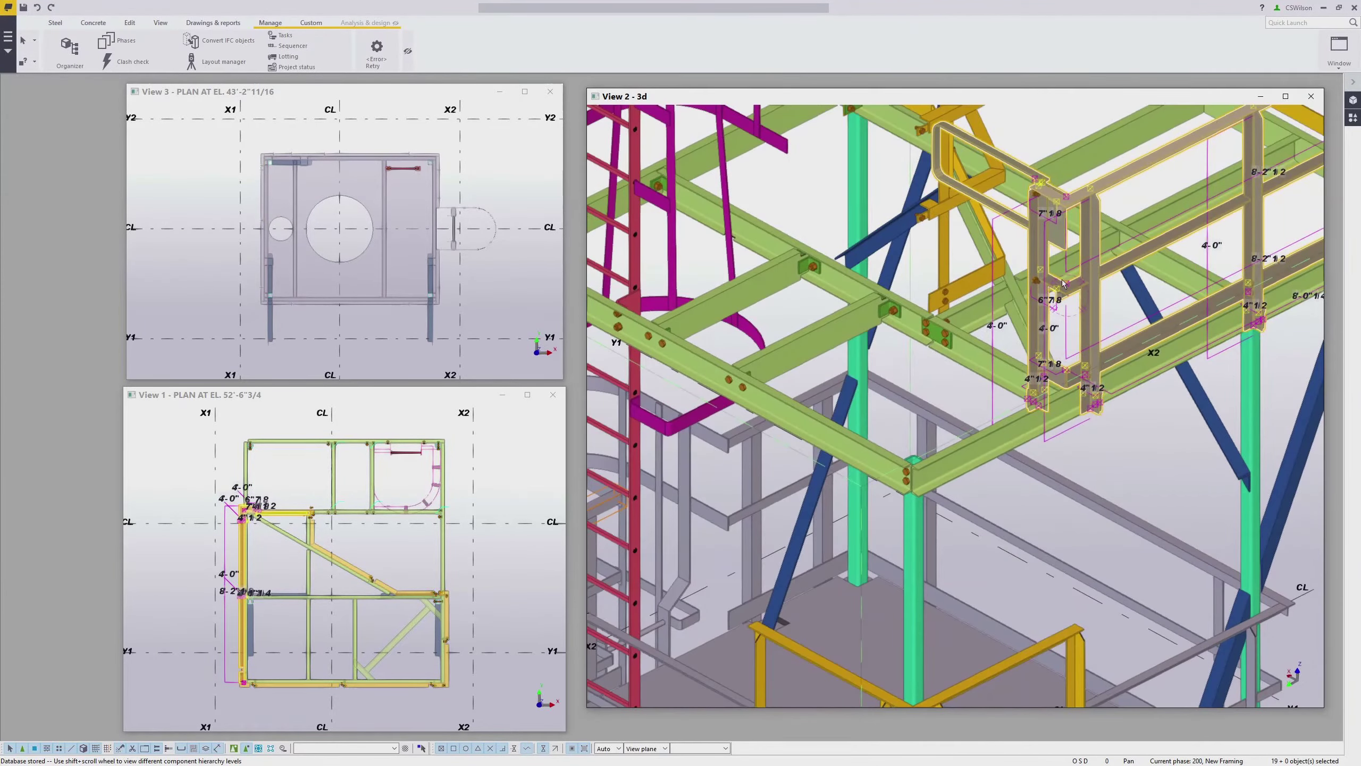
{"action": "scroll", "coordinate": [1018, 263], "scroll_direction": "up", "scroll_amount": 3}
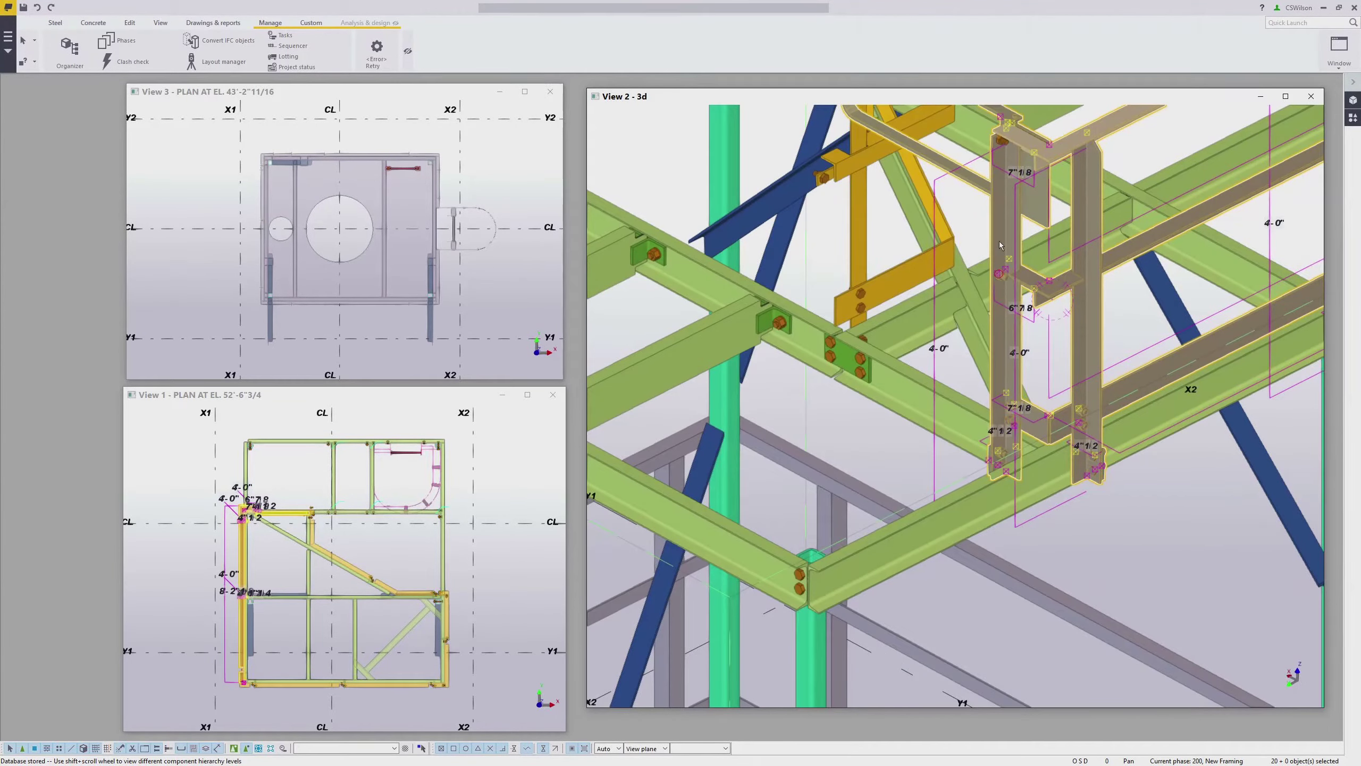
{"action": "scroll", "coordinate": [999, 273], "scroll_direction": "down", "scroll_amount": 3}
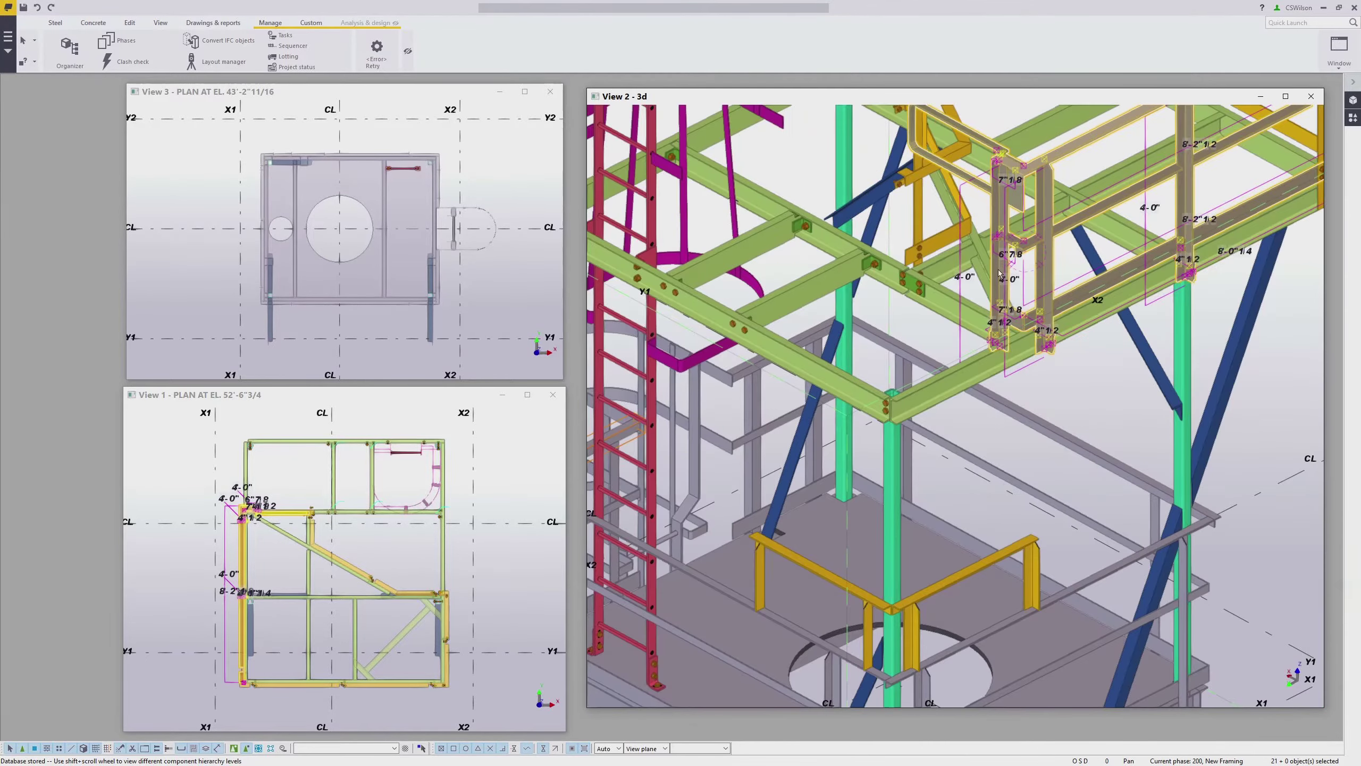
{"action": "middle_click_drag", "start_coordinate": [1088, 295], "coordinate": [975, 383]}
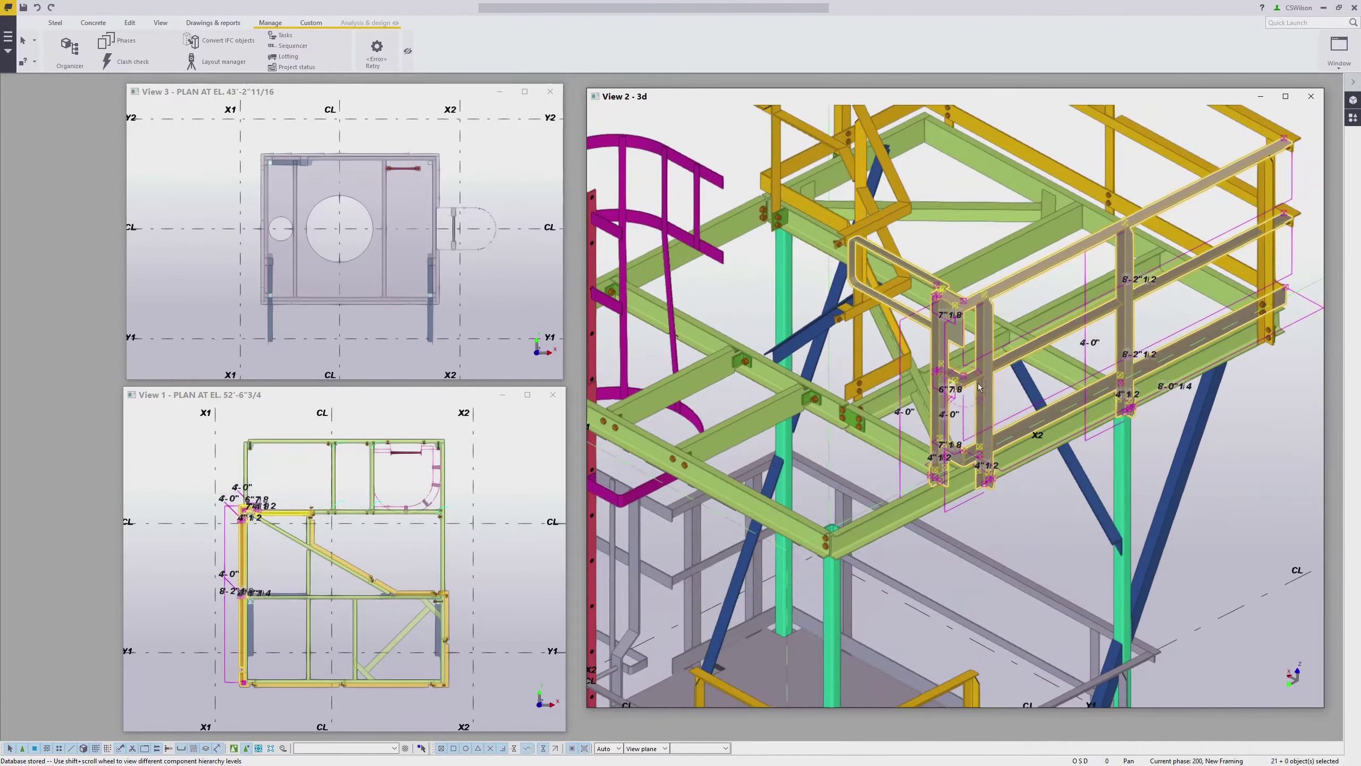
Start copying the selected handrail to another plane, placing the source origin on the edge beam's outer edge below the corner posts.
{"action": "right_click", "coordinate": [1031, 301]}
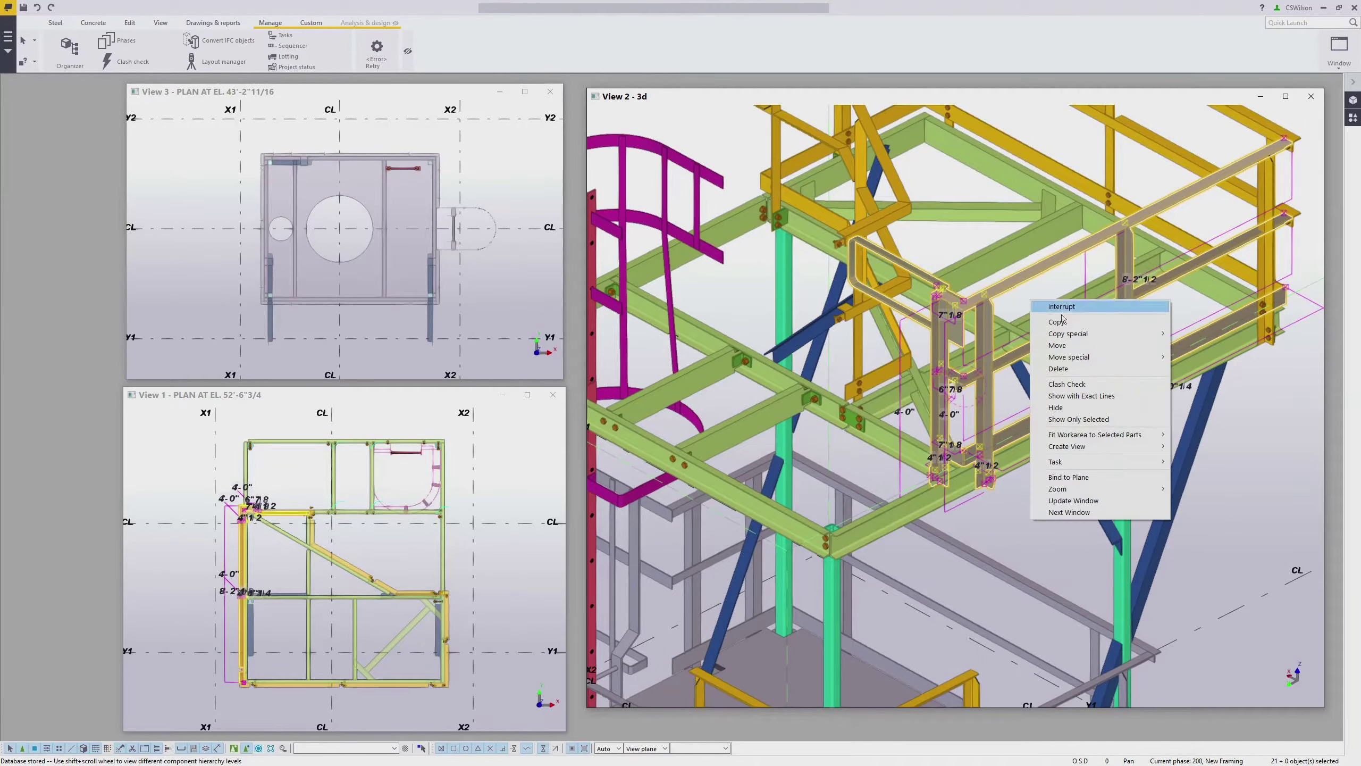
{"action": "mouse_move", "coordinate": [1062, 335]}
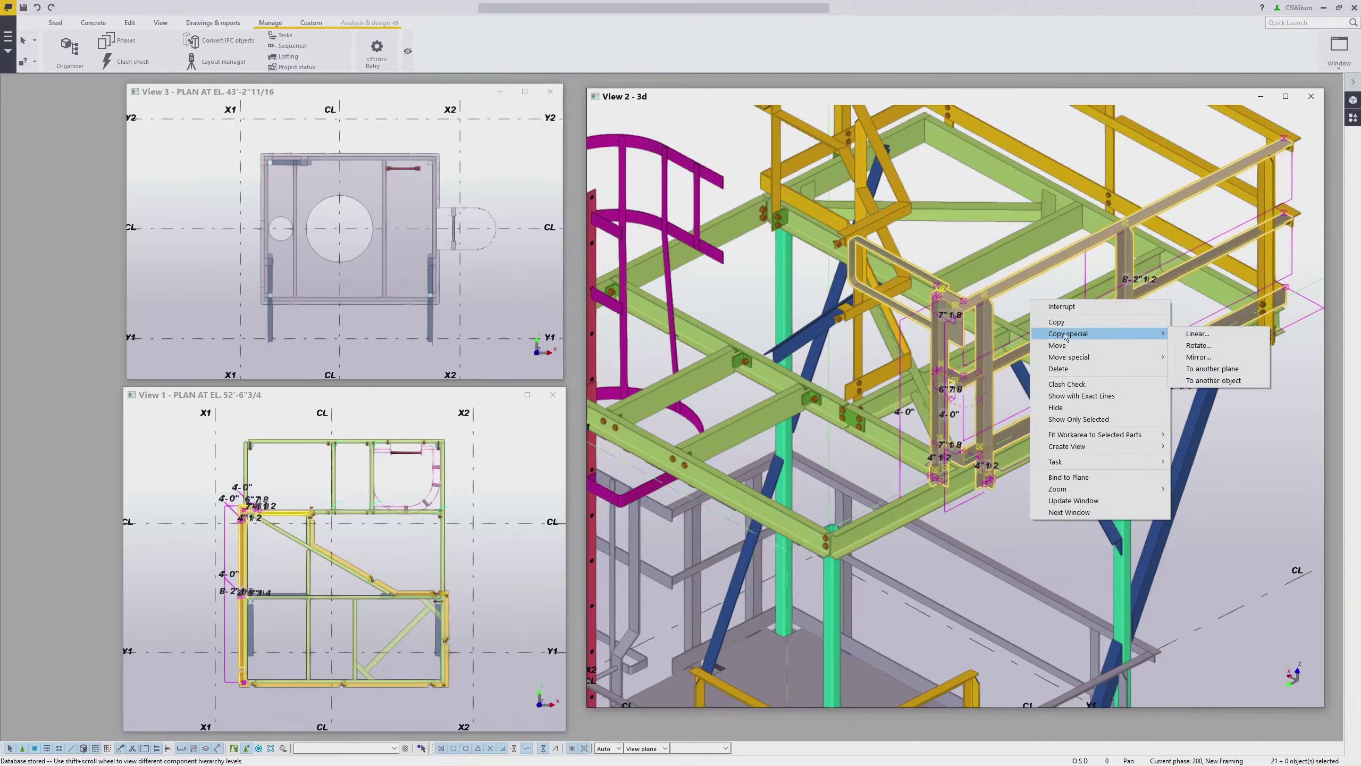
{"action": "left_click", "coordinate": [1204, 369]}
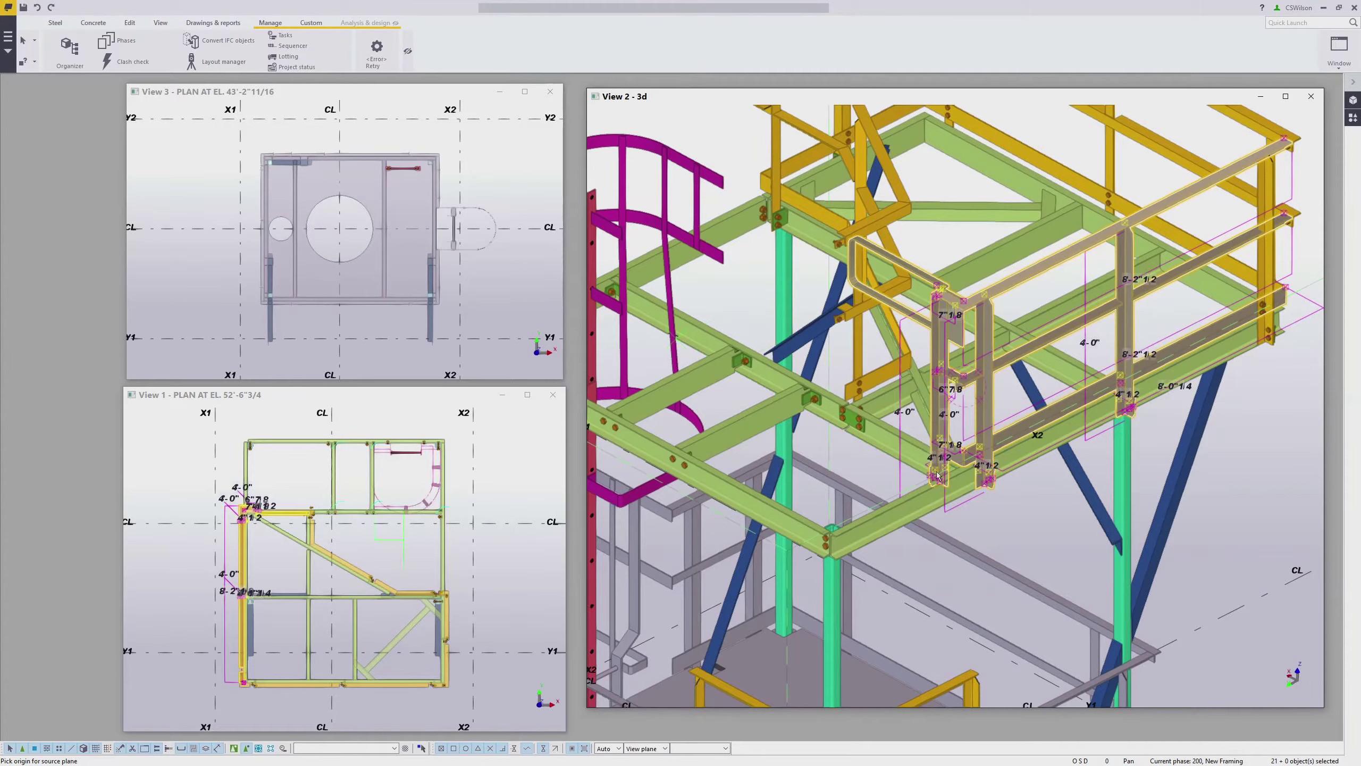
{"action": "scroll", "coordinate": [940, 480], "scroll_direction": "up", "scroll_amount": 6}
{"action": "middle_click_drag", "start_coordinate": [986, 462], "coordinate": [856, 381], "text": "ctrl"}
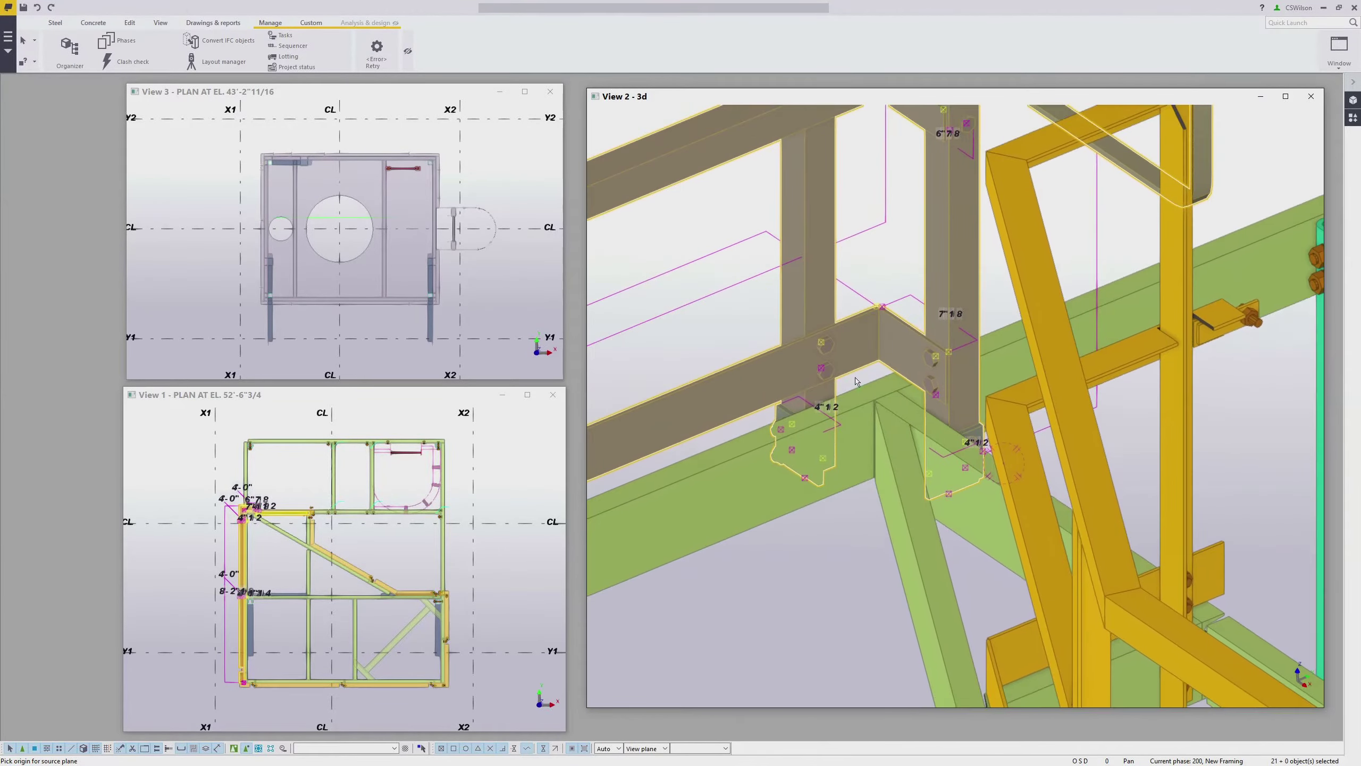
{"action": "scroll", "coordinate": [856, 381], "scroll_direction": "up", "scroll_amount": 4}
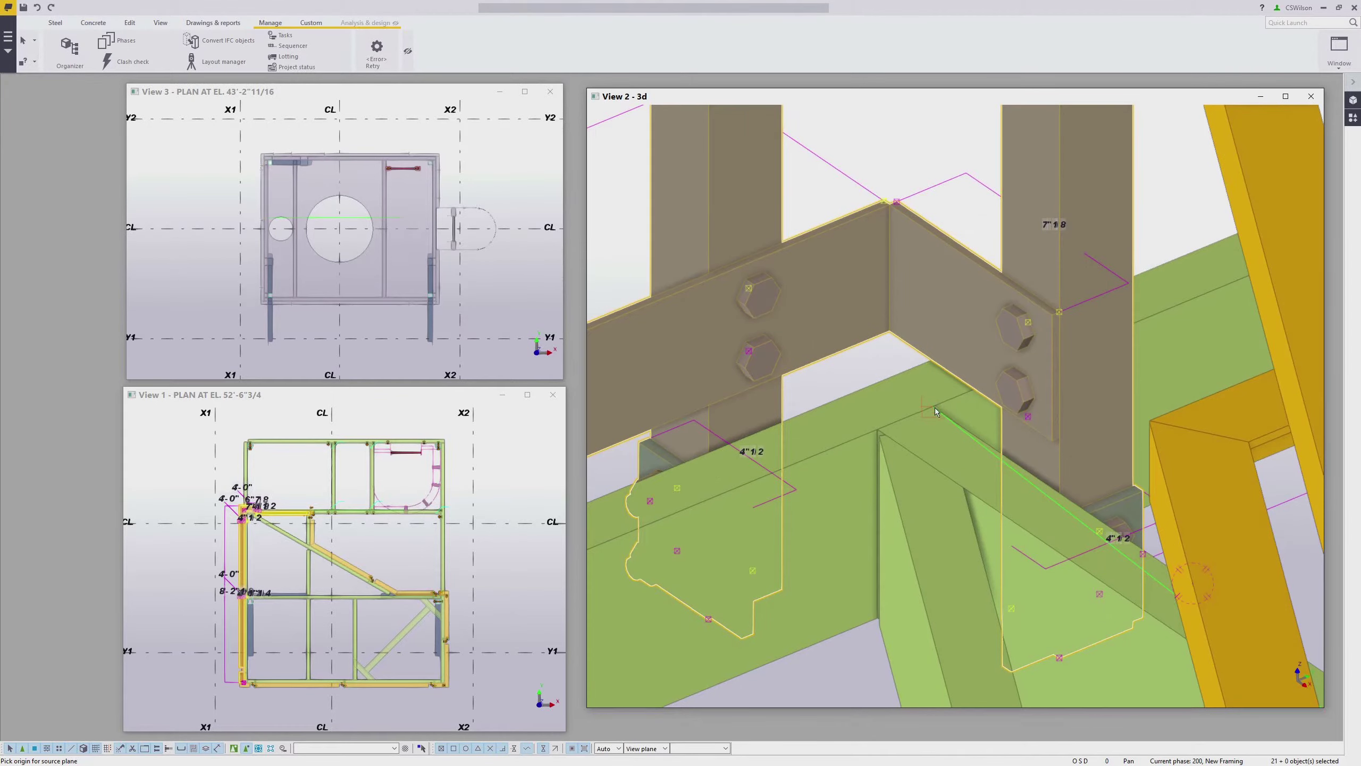
{"action": "scroll", "coordinate": [935, 408], "scroll_direction": "up", "scroll_amount": 2}
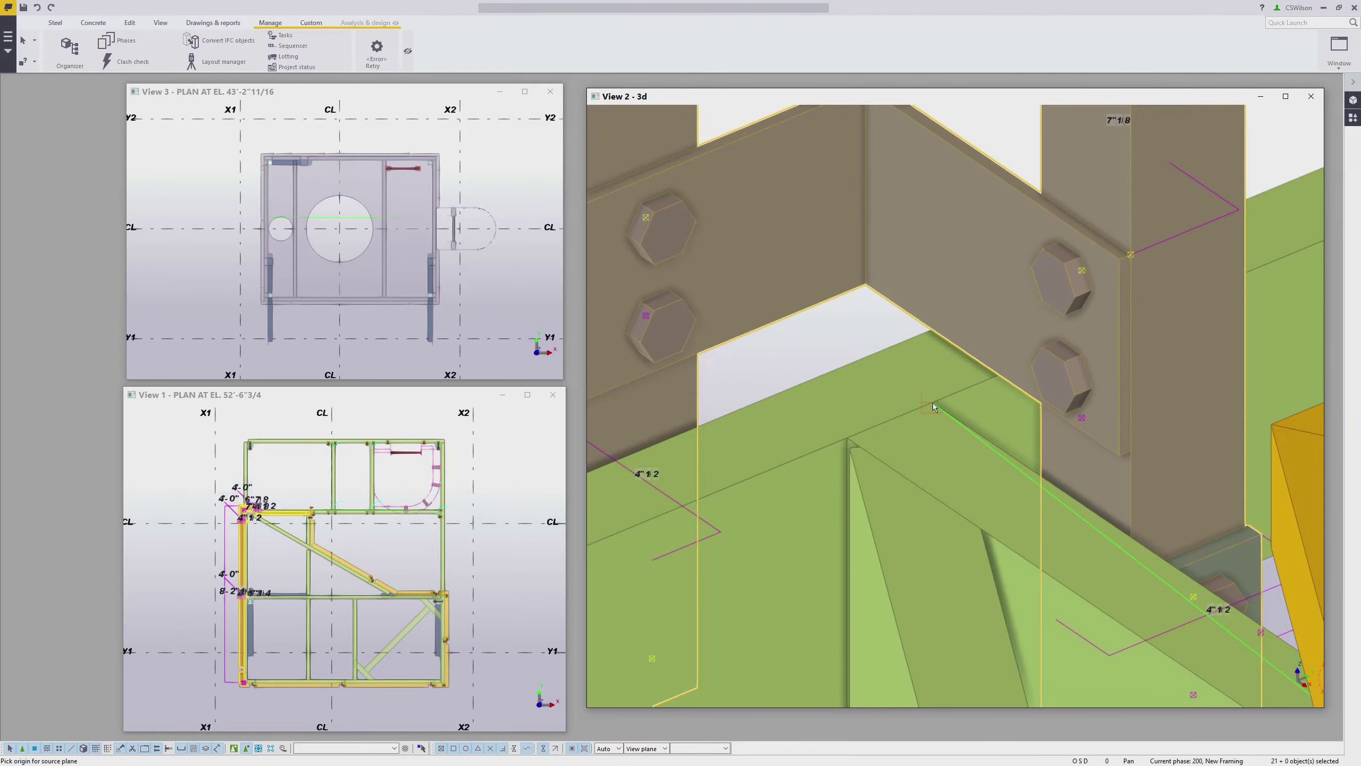
{"action": "left_click", "coordinate": [932, 402]}
Define the source plane with X along the edge beam past the gate corner and Y pointing outward from the platform.
{"action": "left_click", "coordinate": [864, 359]}
{"action": "scroll", "coordinate": [225, 519], "scroll_direction": "up", "scroll_amount": 5}
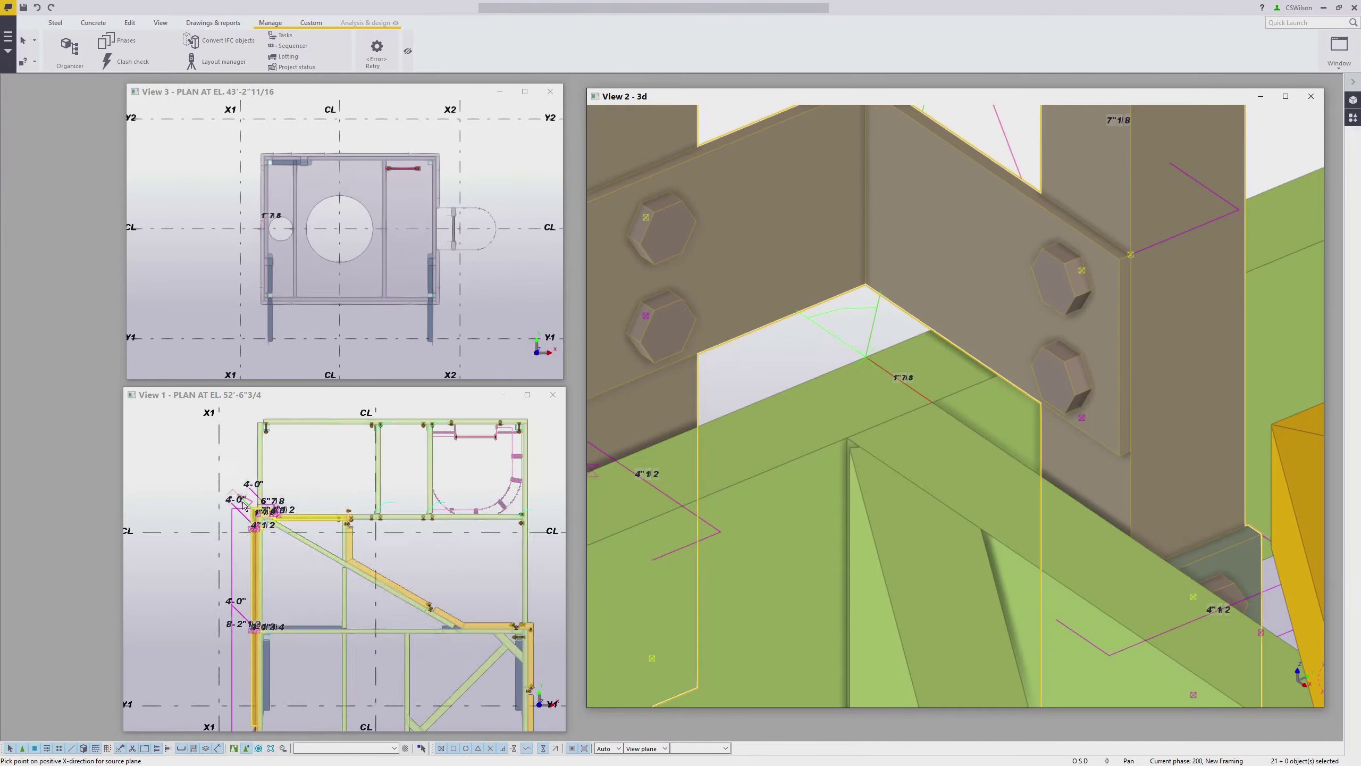
{"action": "middle_click_drag", "start_coordinate": [313, 540], "coordinate": [378, 602]}
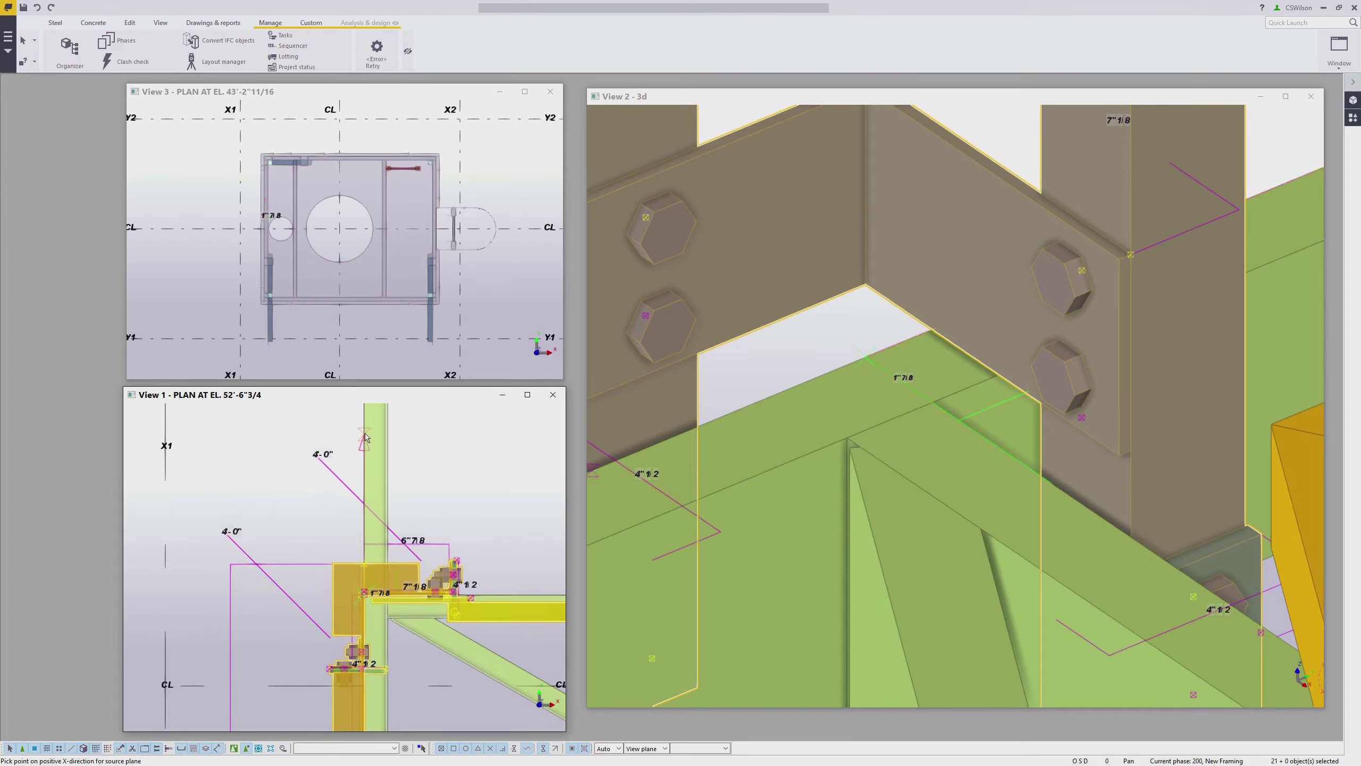
{"action": "left_click", "coordinate": [365, 437]}
{"action": "left_click", "coordinate": [194, 593]}
Copy the handrail onto the ladder-side edge beam, with the target origin on its outer edge, X toward the ladder and Y outward.
{"action": "scroll", "coordinate": [195, 596], "scroll_direction": "down", "scroll_amount": 5}
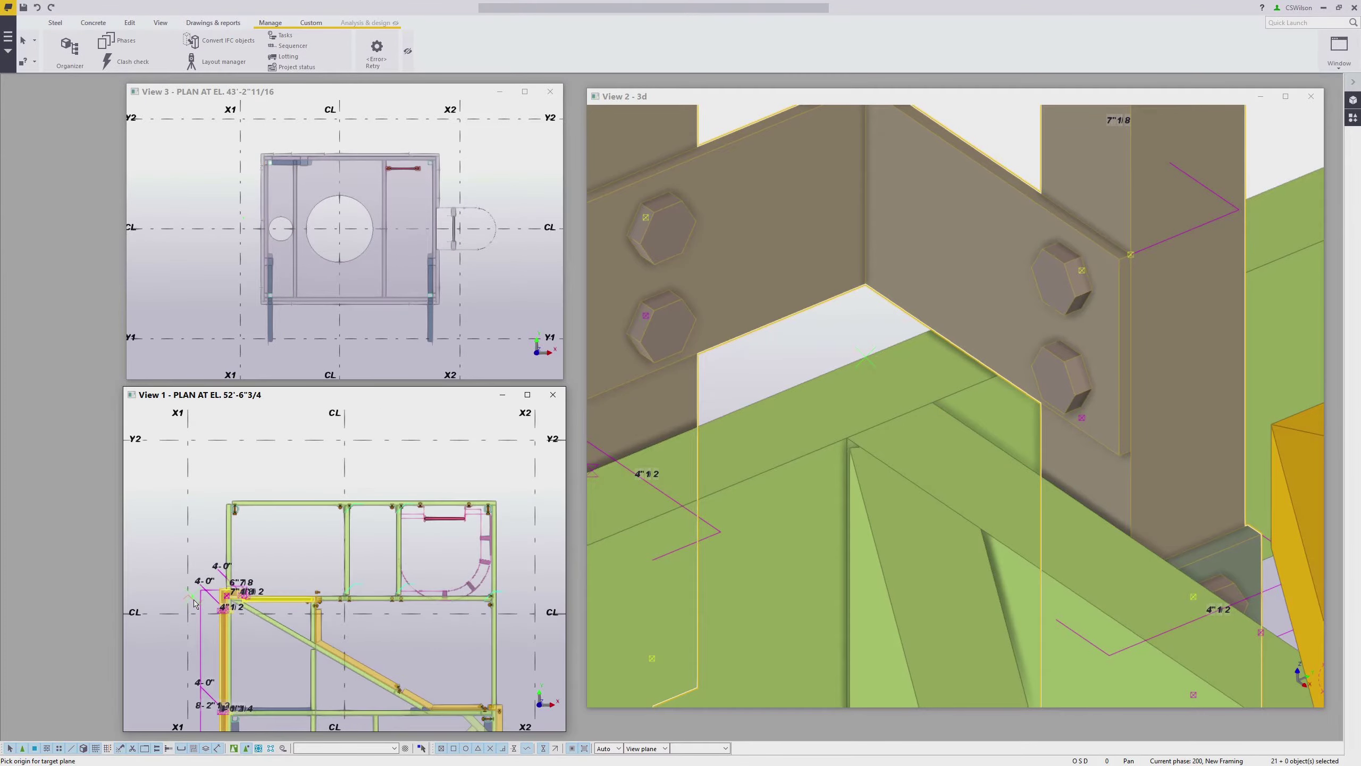
{"action": "scroll", "coordinate": [437, 557], "scroll_direction": "up", "scroll_amount": 10}
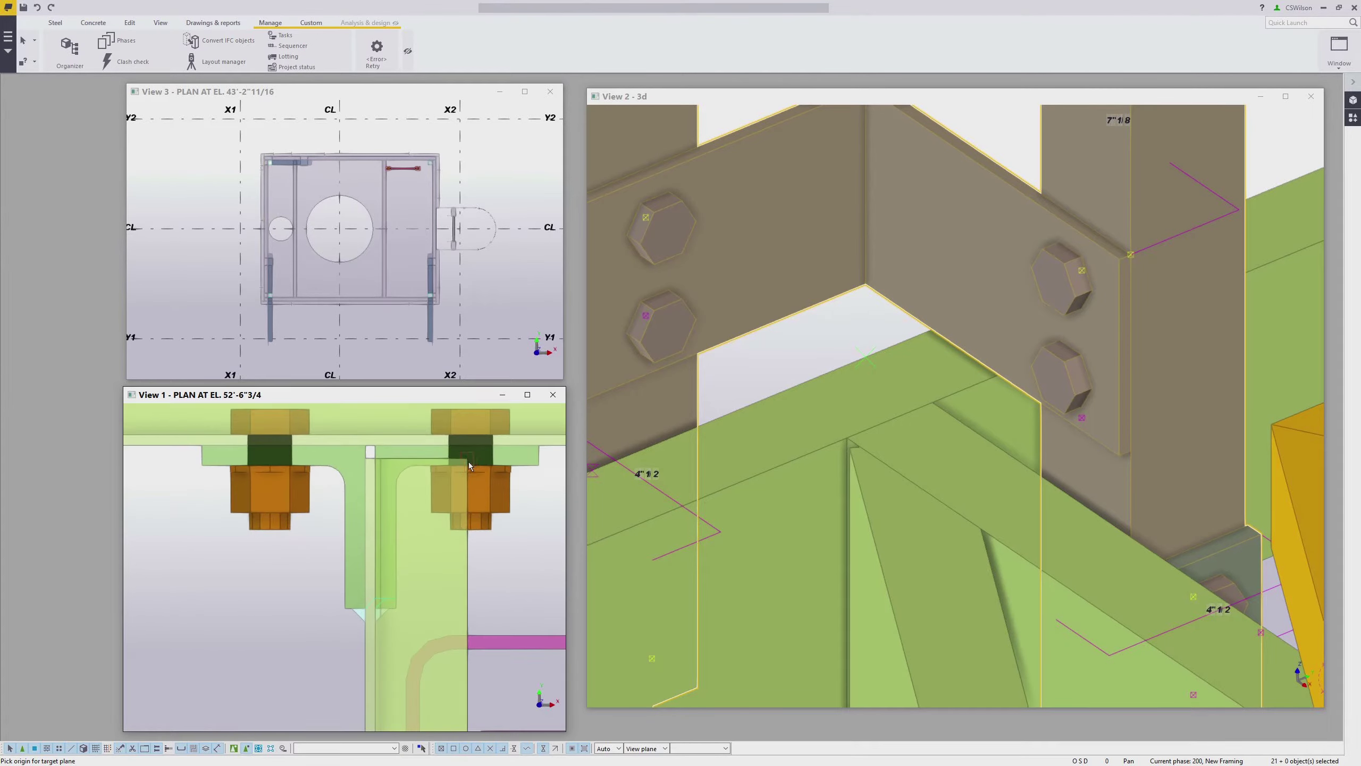
{"action": "scroll", "coordinate": [436, 562], "scroll_direction": "down", "scroll_amount": 2}
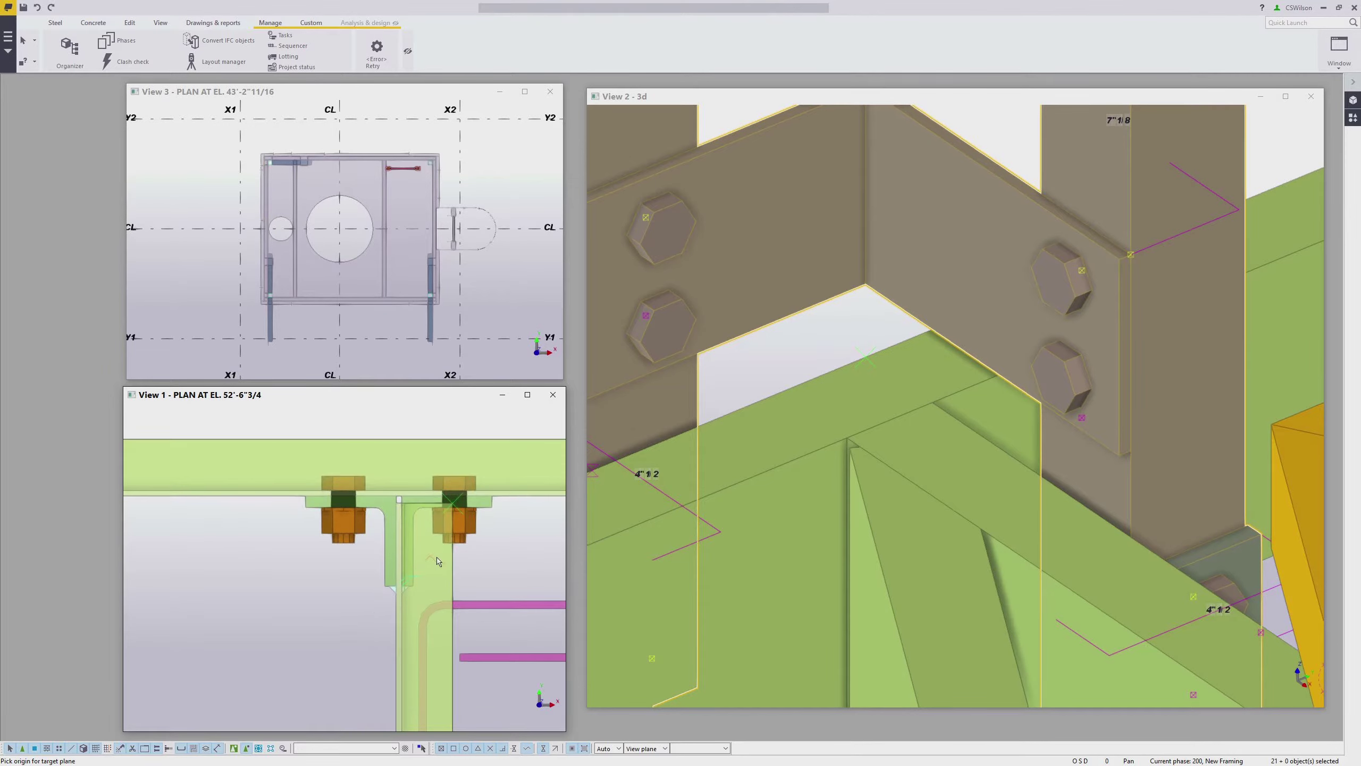
{"action": "middle_click_drag", "start_coordinate": [463, 468], "coordinate": [393, 552]}
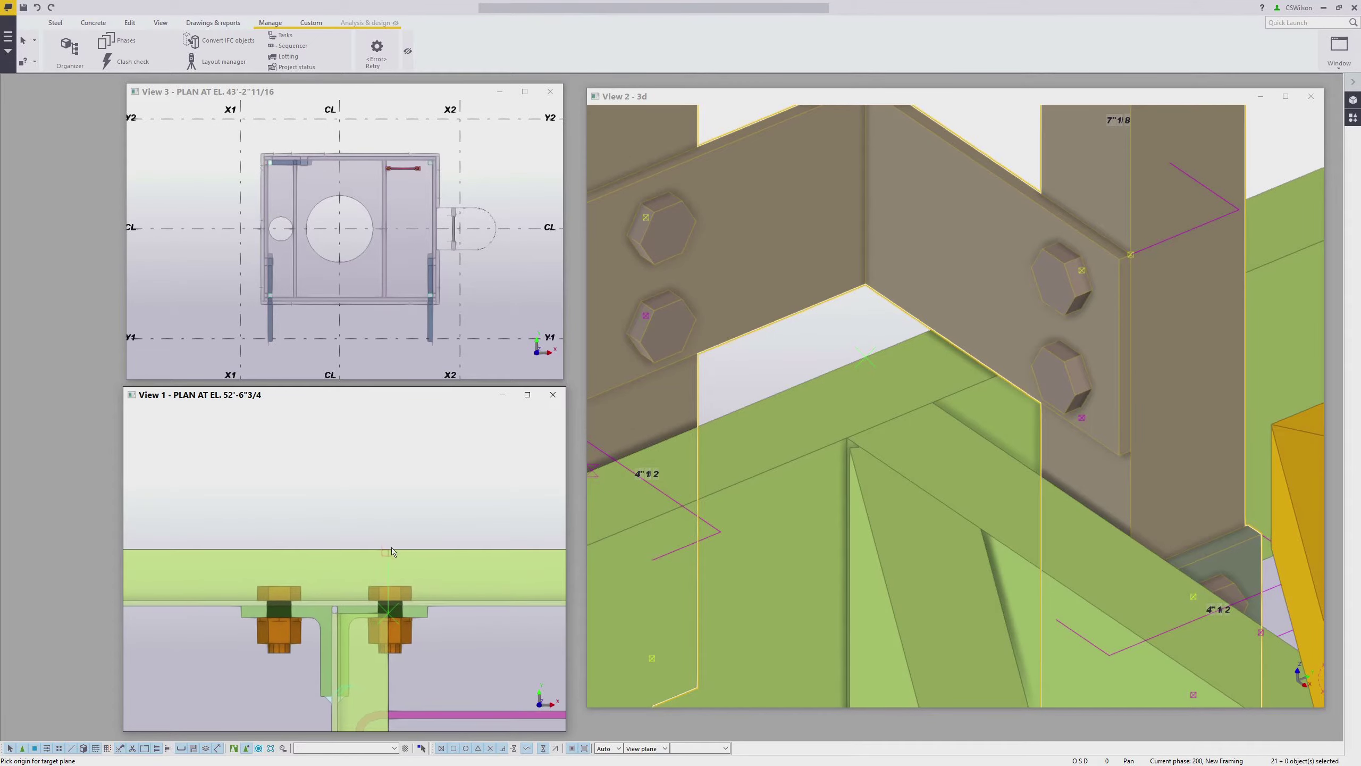
{"action": "left_click", "coordinate": [392, 553]}
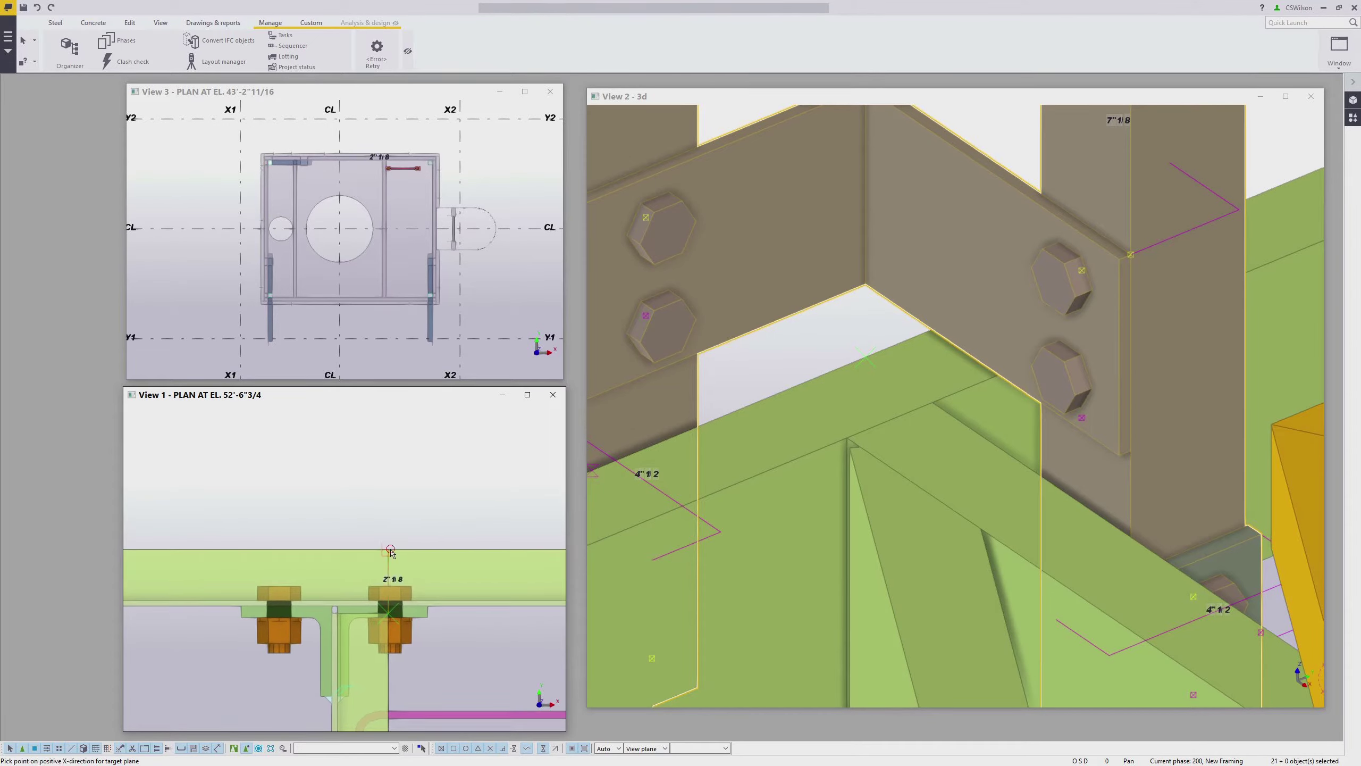
{"action": "left_click", "coordinate": [524, 558]}
{"action": "left_click", "coordinate": [389, 441]}
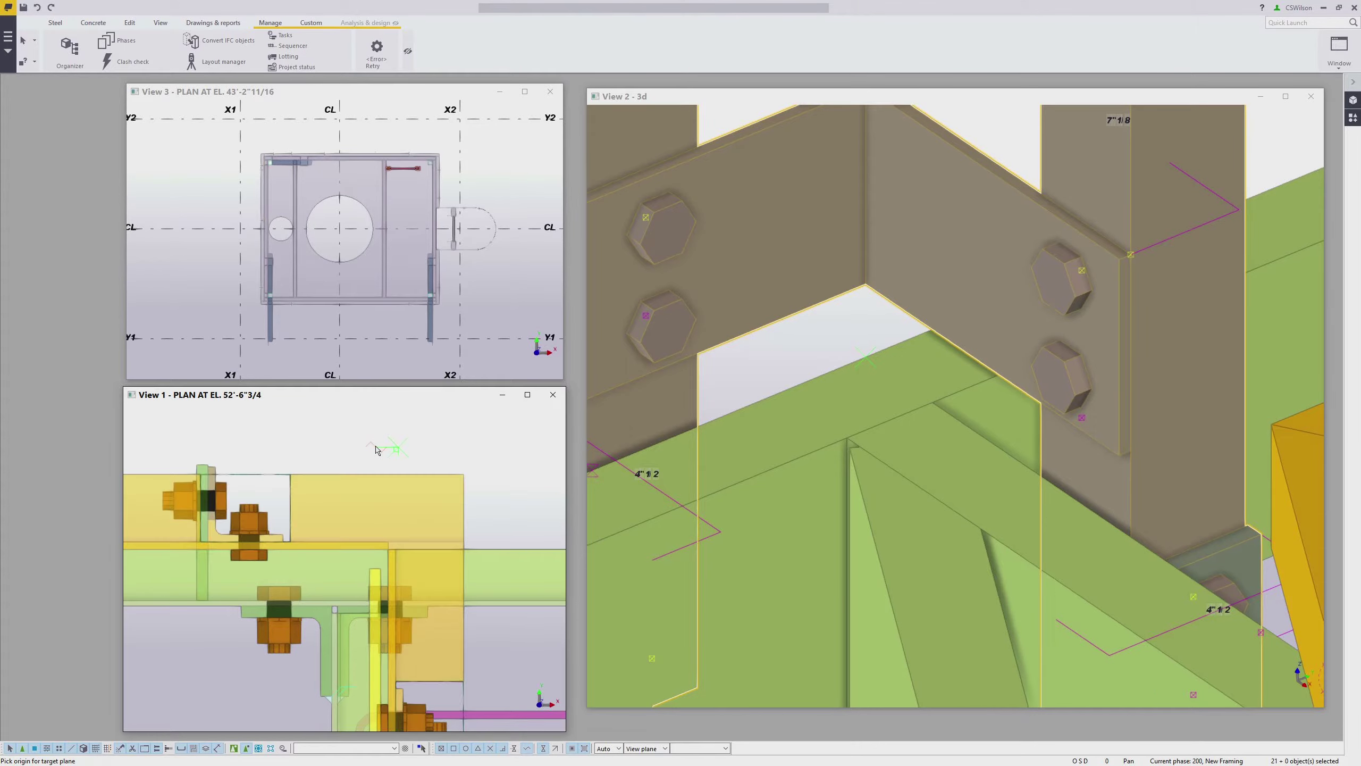
End the copy command and inspect the copied handrail beside the ladder cage.
{"action": "scroll", "coordinate": [713, 419], "scroll_direction": "down", "scroll_amount": 10}
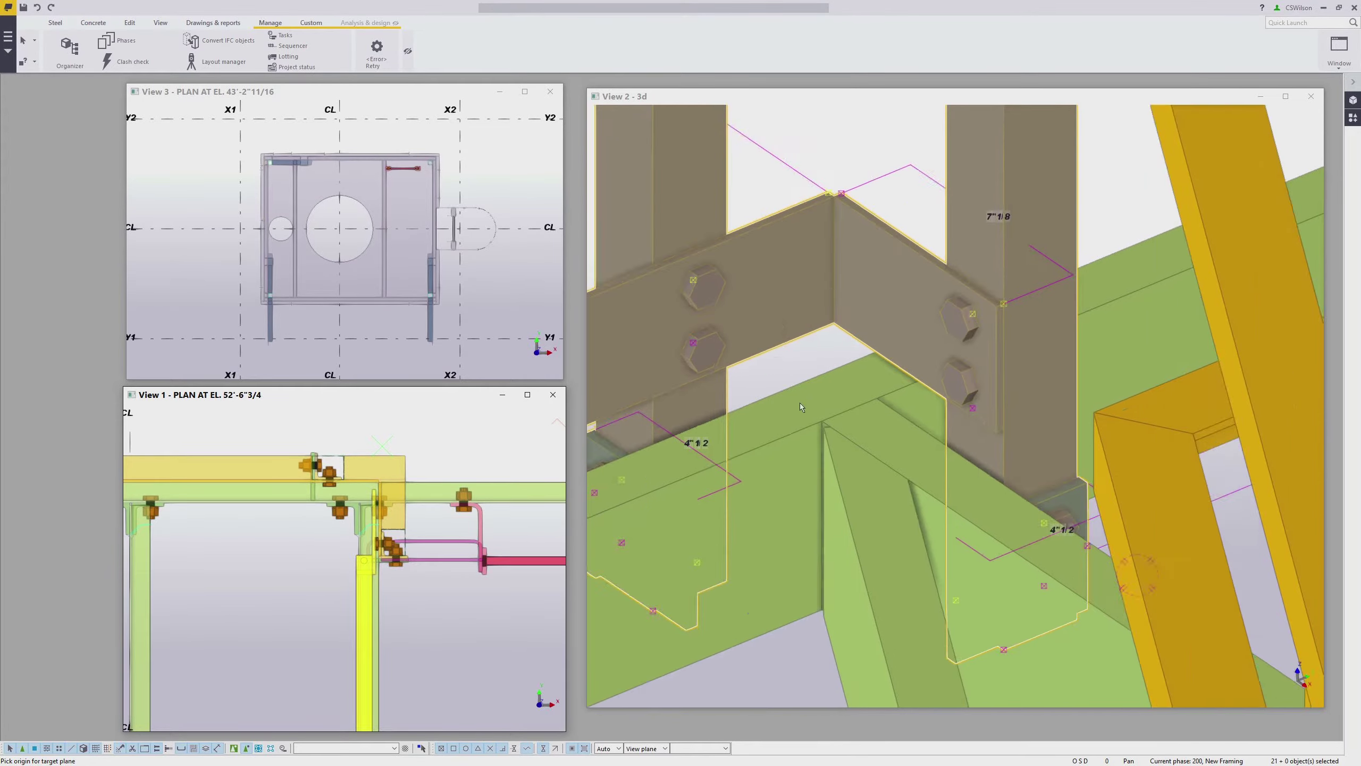
{"action": "middle_click_drag", "start_coordinate": [955, 343], "coordinate": [819, 271], "text": "ctrl"}
{"action": "scroll", "coordinate": [836, 271], "scroll_direction": "up", "scroll_amount": 3}
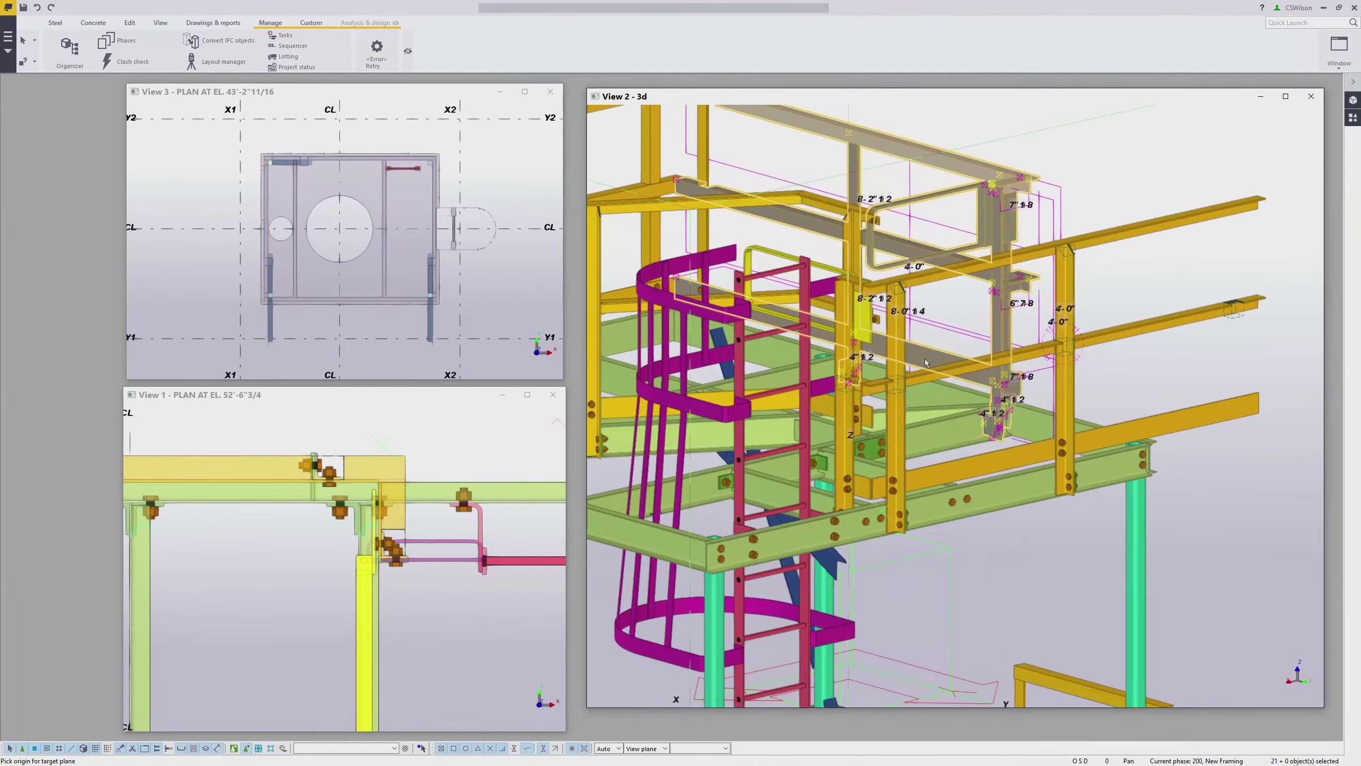
{"action": "right_click", "coordinate": [1153, 378]}
{"action": "left_click", "coordinate": [1174, 380]}
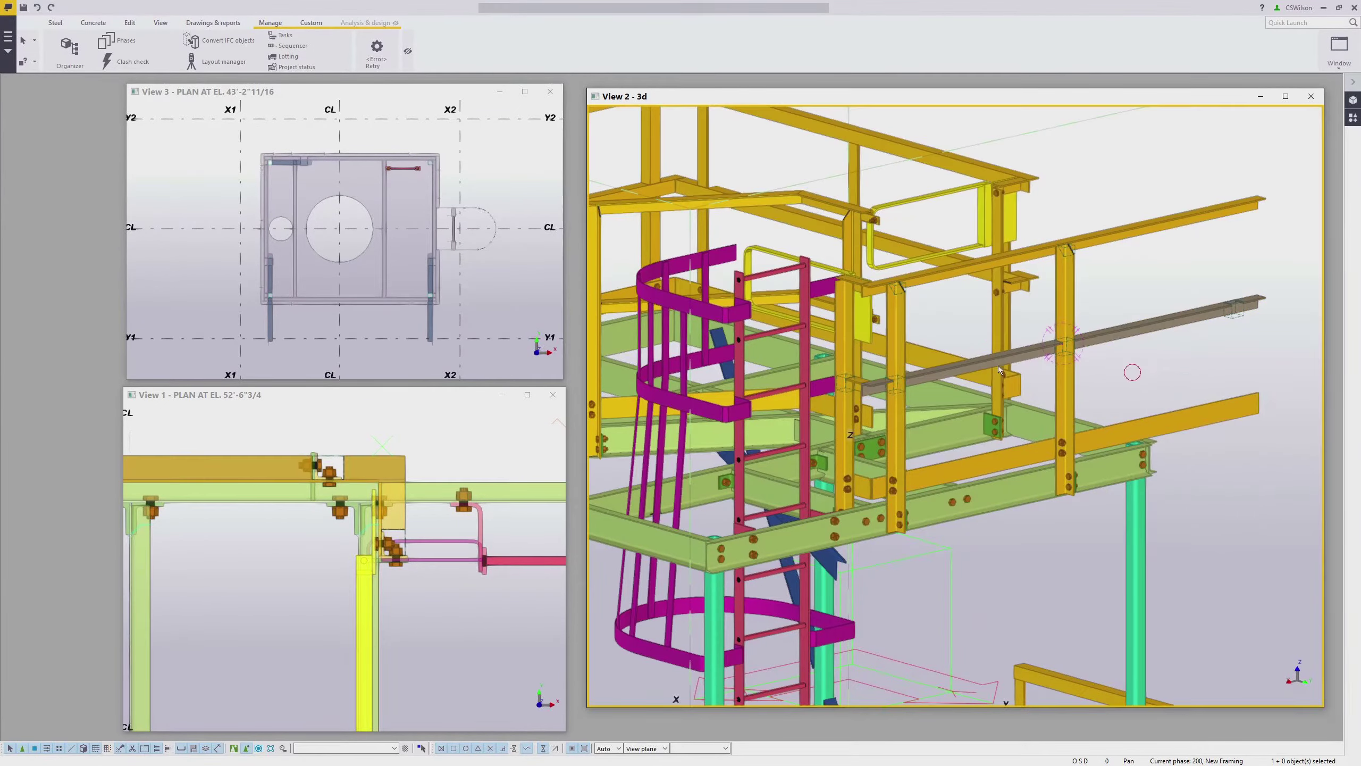
{"action": "left_click", "coordinate": [965, 376]}
{"action": "middle_click_drag", "start_coordinate": [964, 375], "coordinate": [875, 402], "text": "ctrl"}
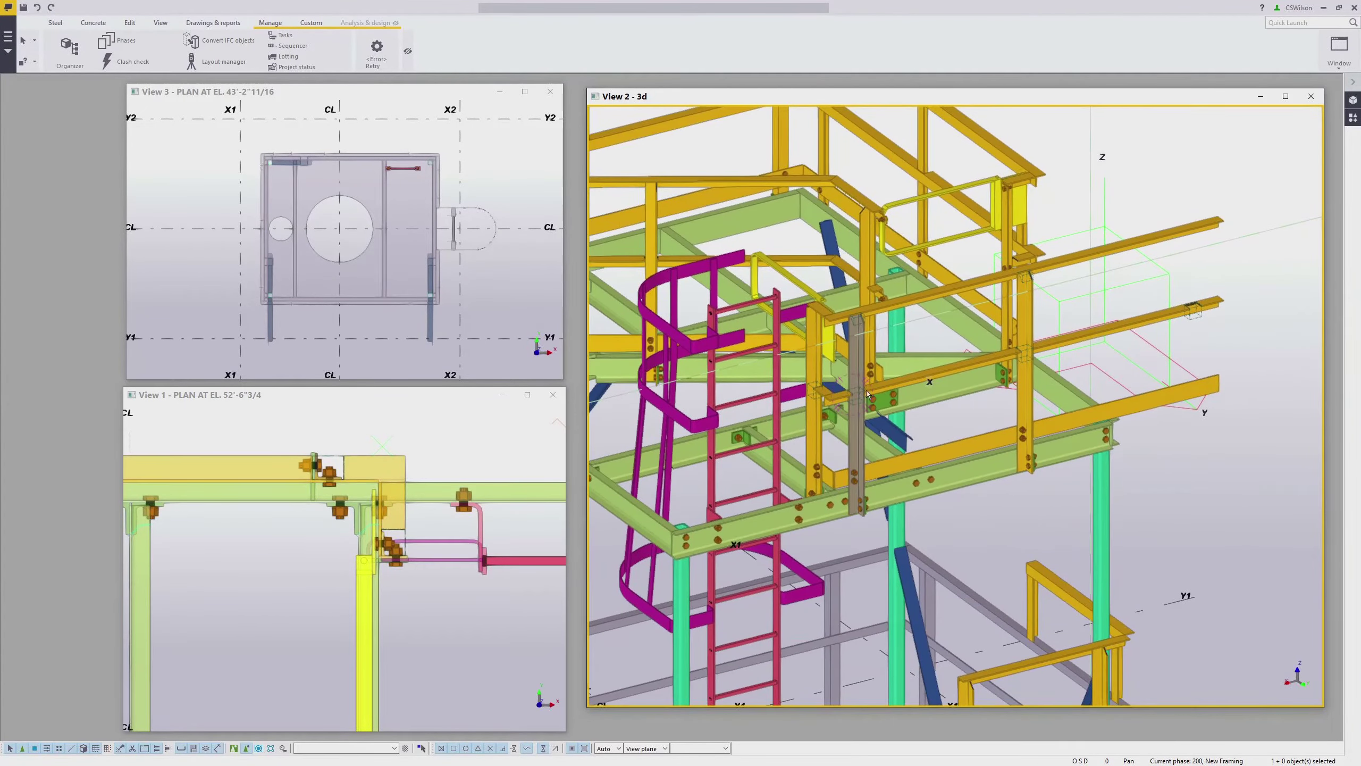
Select the copied handrail's ladder-end posts, rails, toe plate and their connecting bolts.
{"action": "scroll", "coordinate": [875, 403], "scroll_direction": "up", "scroll_amount": 6}
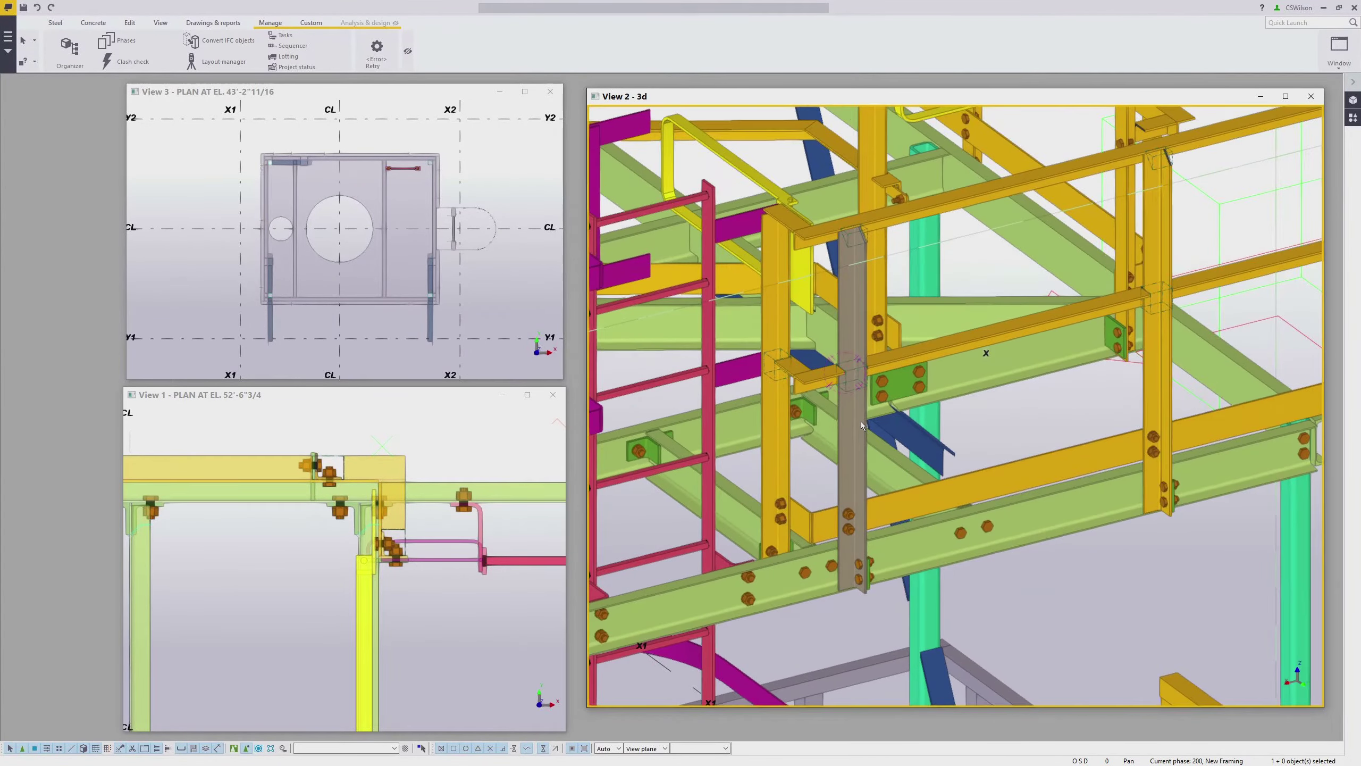
{"action": "middle_click_drag", "start_coordinate": [829, 424], "coordinate": [849, 428], "text": "ctrl"}
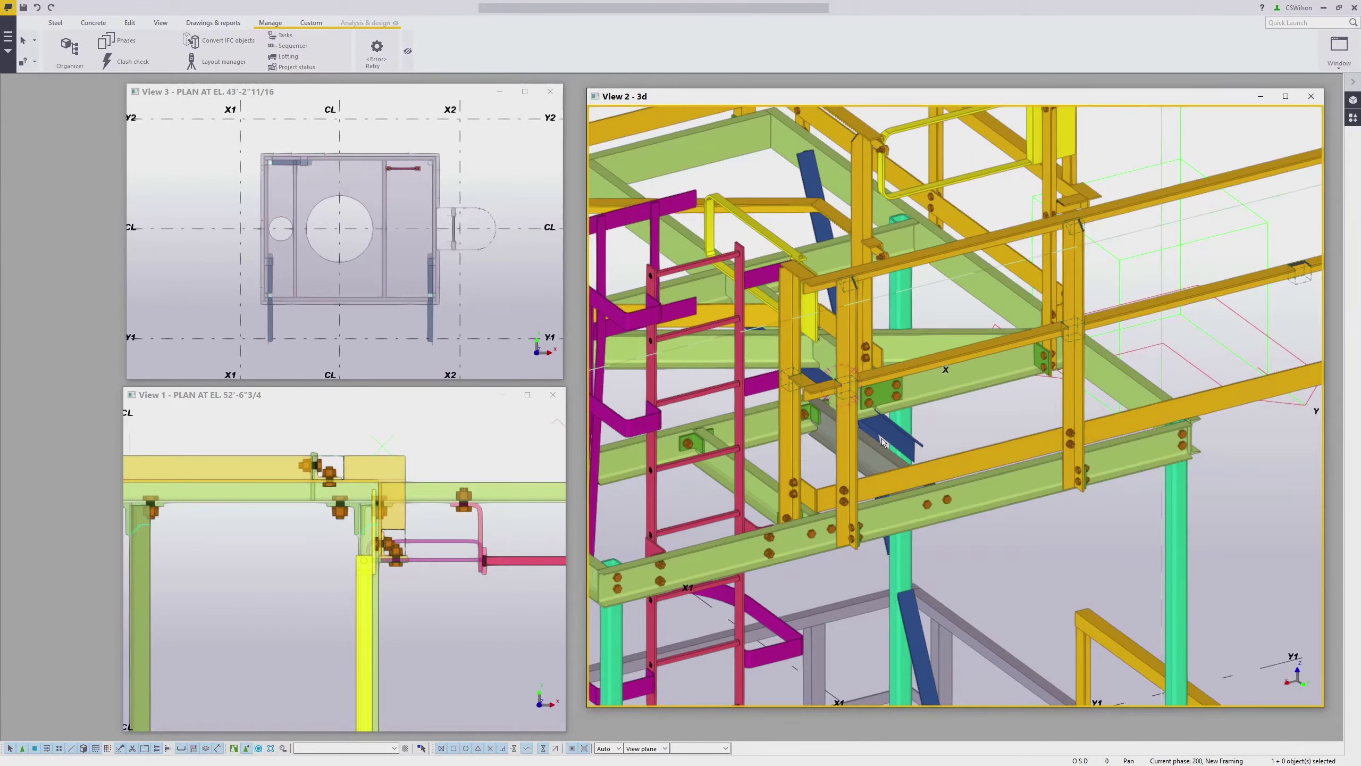
{"action": "left_click_drag", "start_coordinate": [874, 426], "coordinate": [812, 393]}
{"action": "scroll", "coordinate": [802, 485], "scroll_direction": "up", "scroll_amount": 5}
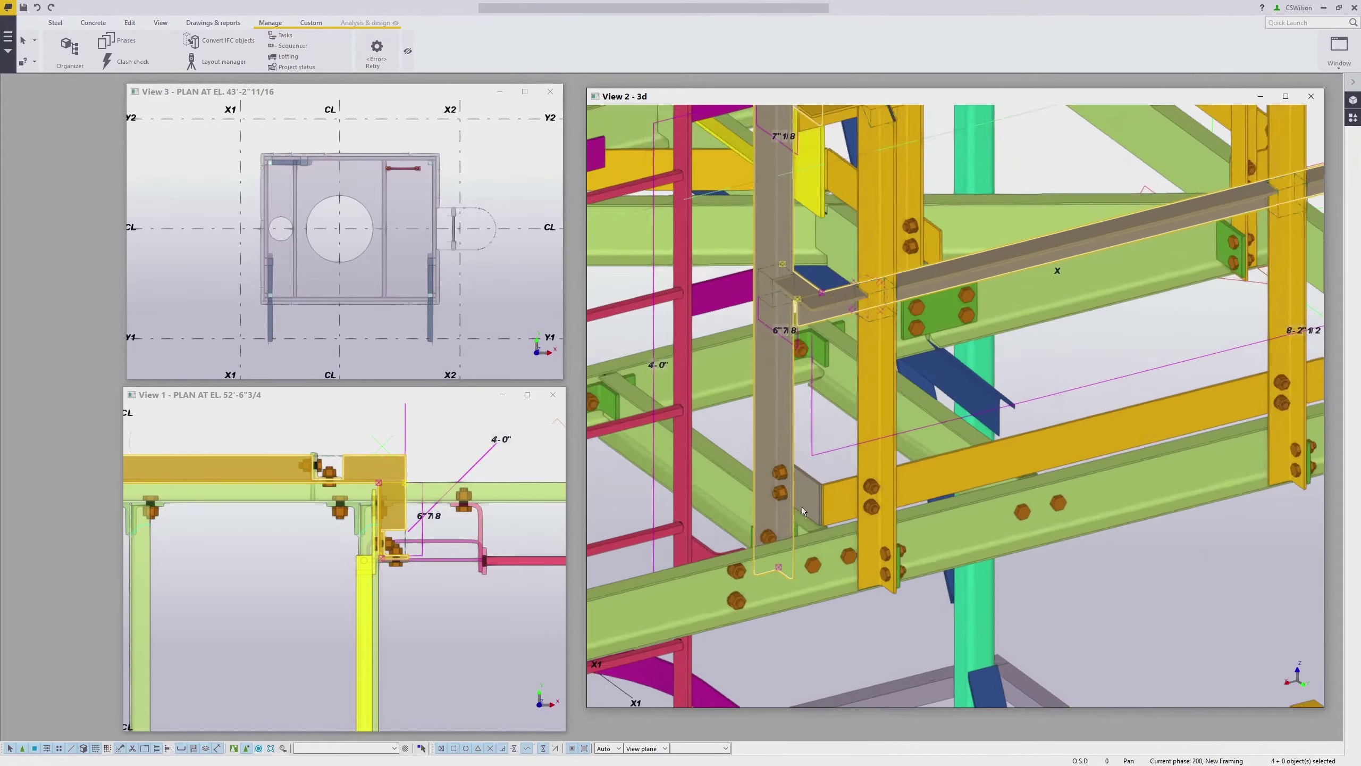
{"action": "left_click", "coordinate": [802, 486], "text": "shift"}
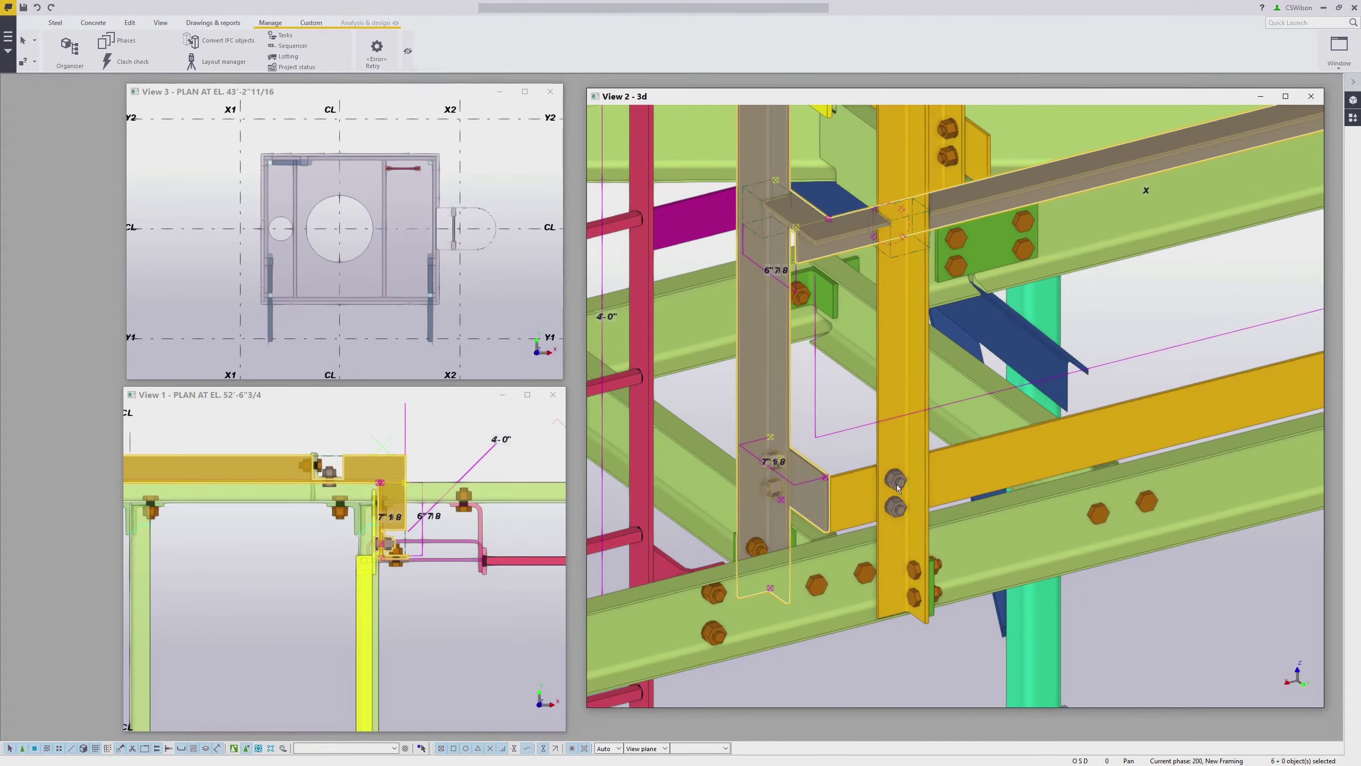
{"action": "left_click", "coordinate": [872, 491], "text": "shift"}
{"action": "left_click", "coordinate": [906, 481], "text": "shift"}
{"action": "scroll", "coordinate": [911, 430], "scroll_direction": "down", "scroll_amount": 3}
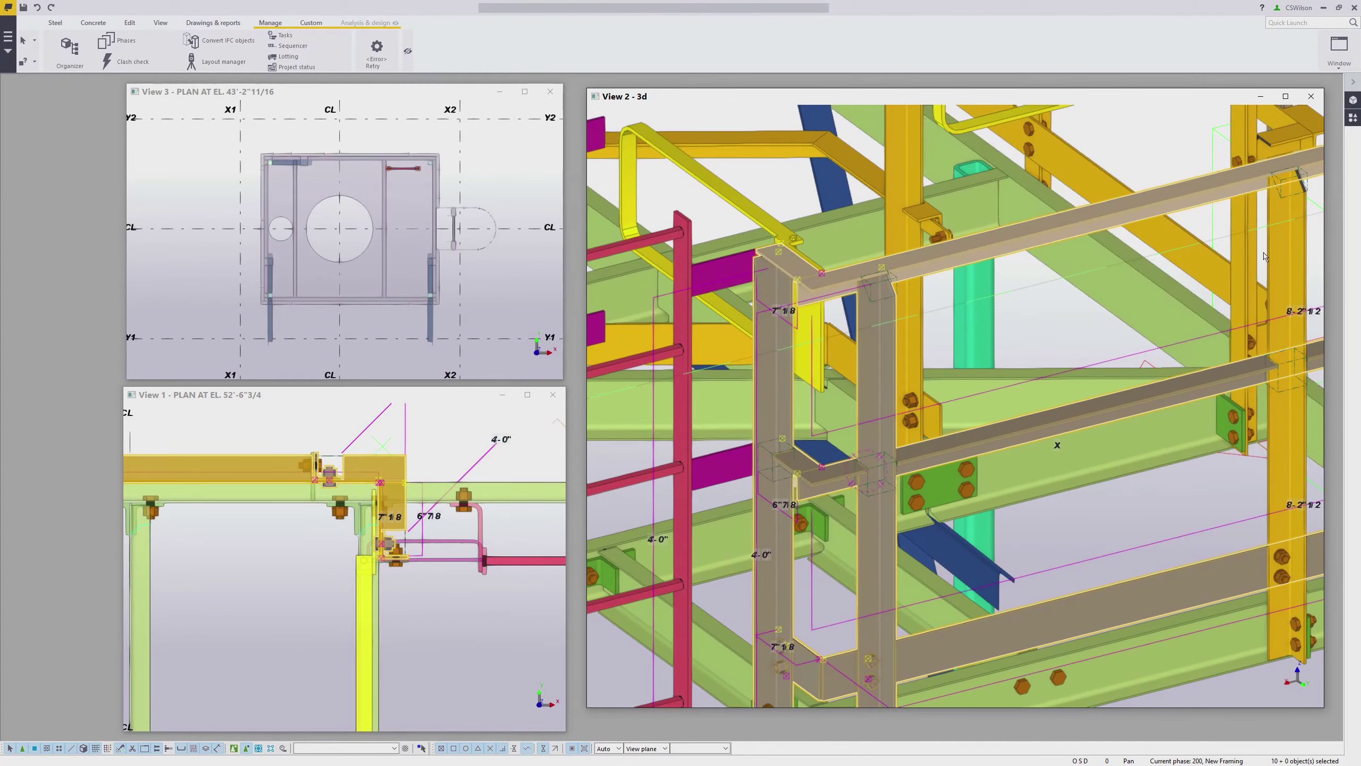
Add the copied handrail's intermediate post and its toe plate bolts to the selection.
{"action": "left_click", "coordinate": [1280, 239], "text": "shift"}
{"action": "left_click", "coordinate": [1291, 386], "text": "shift"}
{"action": "scroll", "coordinate": [1292, 386], "scroll_direction": "up", "scroll_amount": 5}
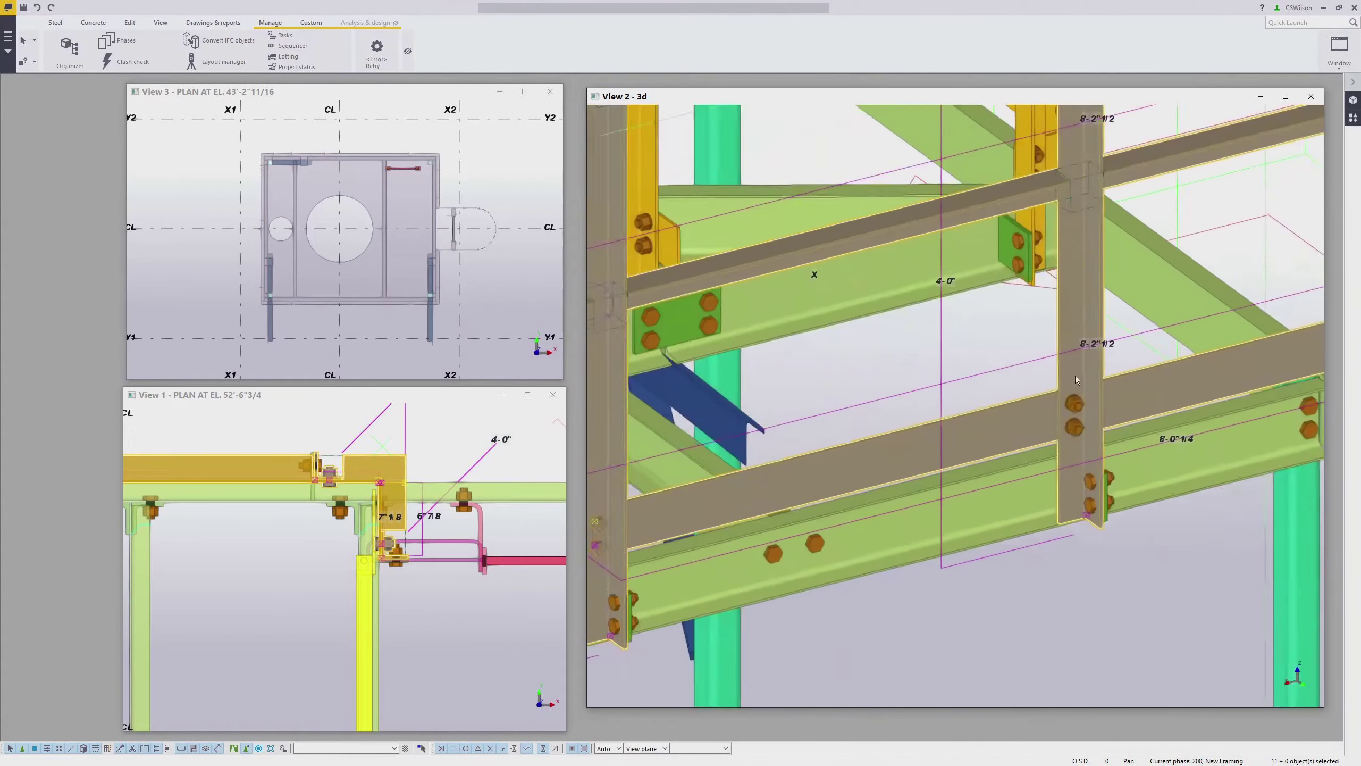
{"action": "left_click", "coordinate": [1080, 413], "text": "shift"}
{"action": "scroll", "coordinate": [978, 466], "scroll_direction": "down", "scroll_amount": 5}
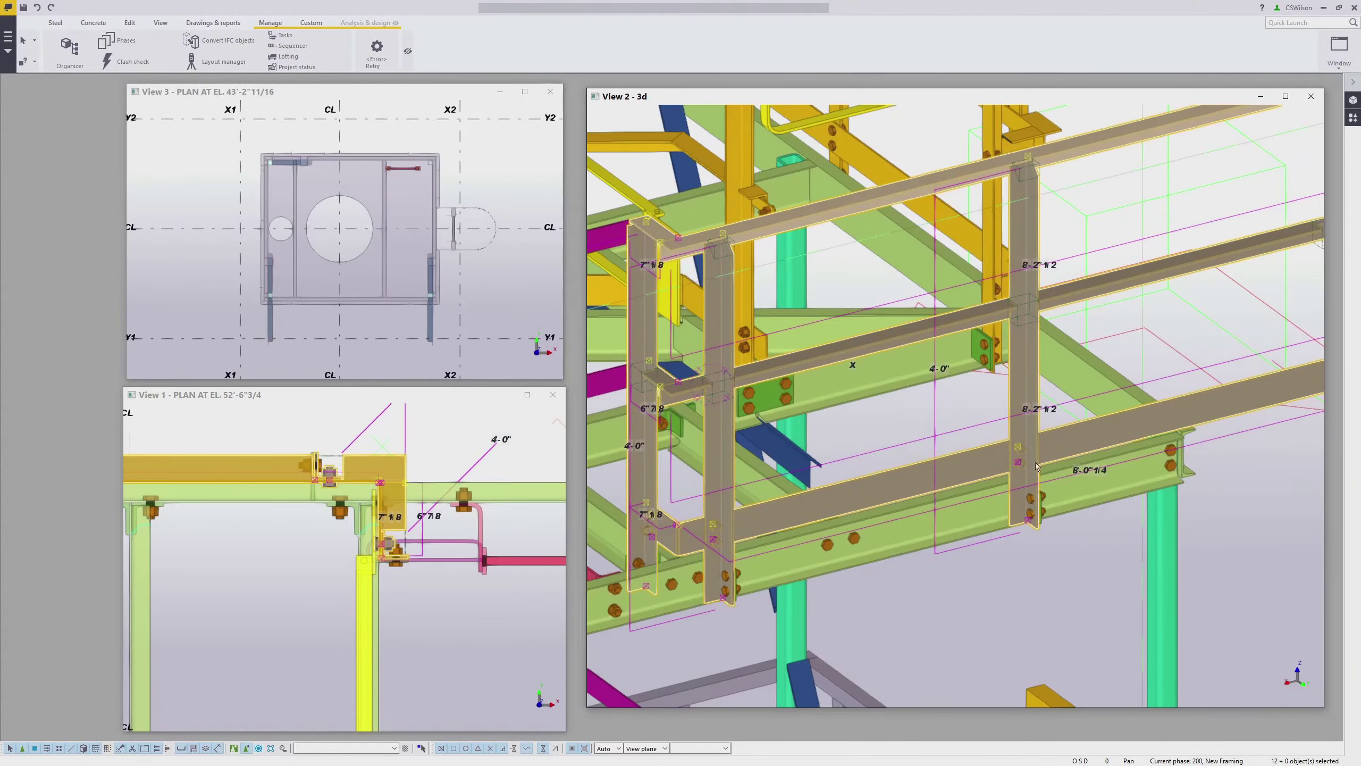
{"action": "scroll", "coordinate": [975, 452], "scroll_direction": "down", "scroll_amount": 3}
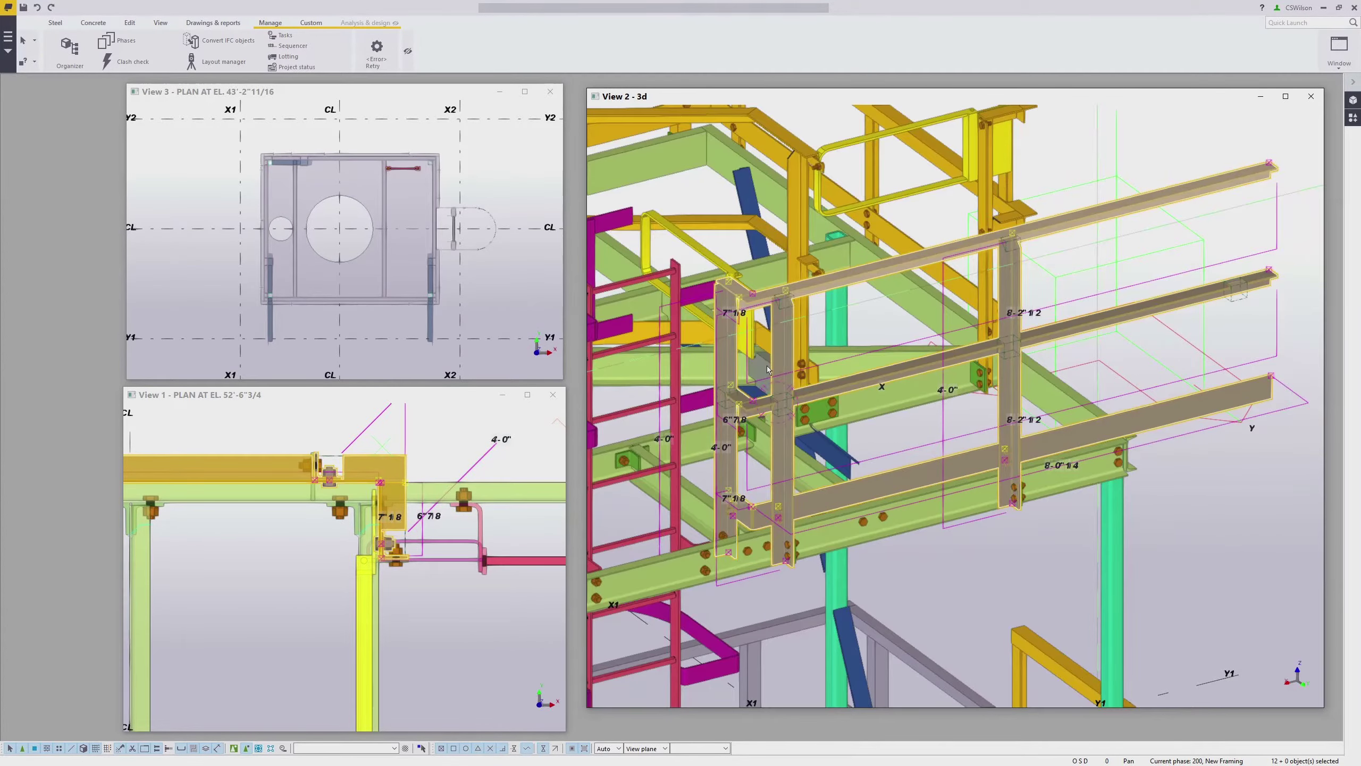
{"action": "middle_click_drag", "start_coordinate": [768, 398], "coordinate": [801, 384], "text": "ctrl"}
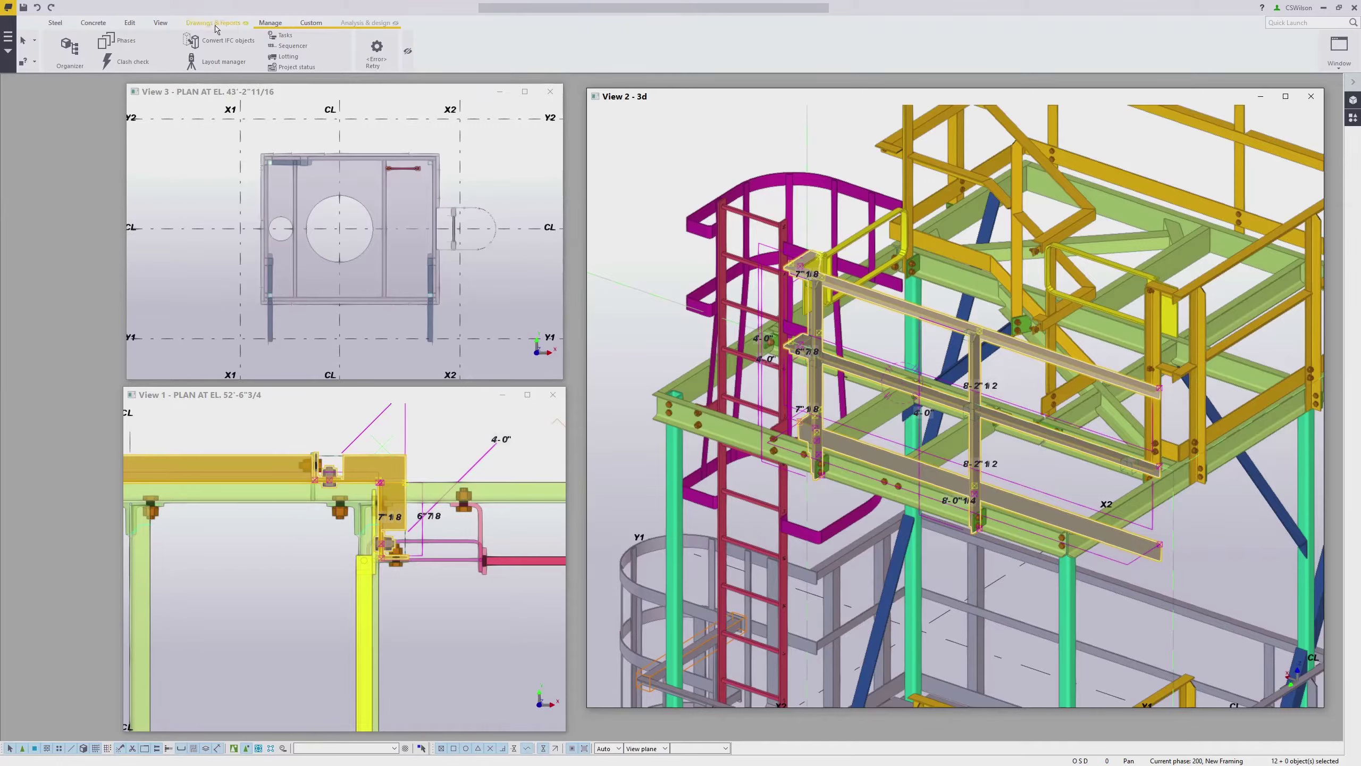
Create phase 201 in the phase manager and name it New Railing.
{"action": "left_click", "coordinate": [106, 40]}
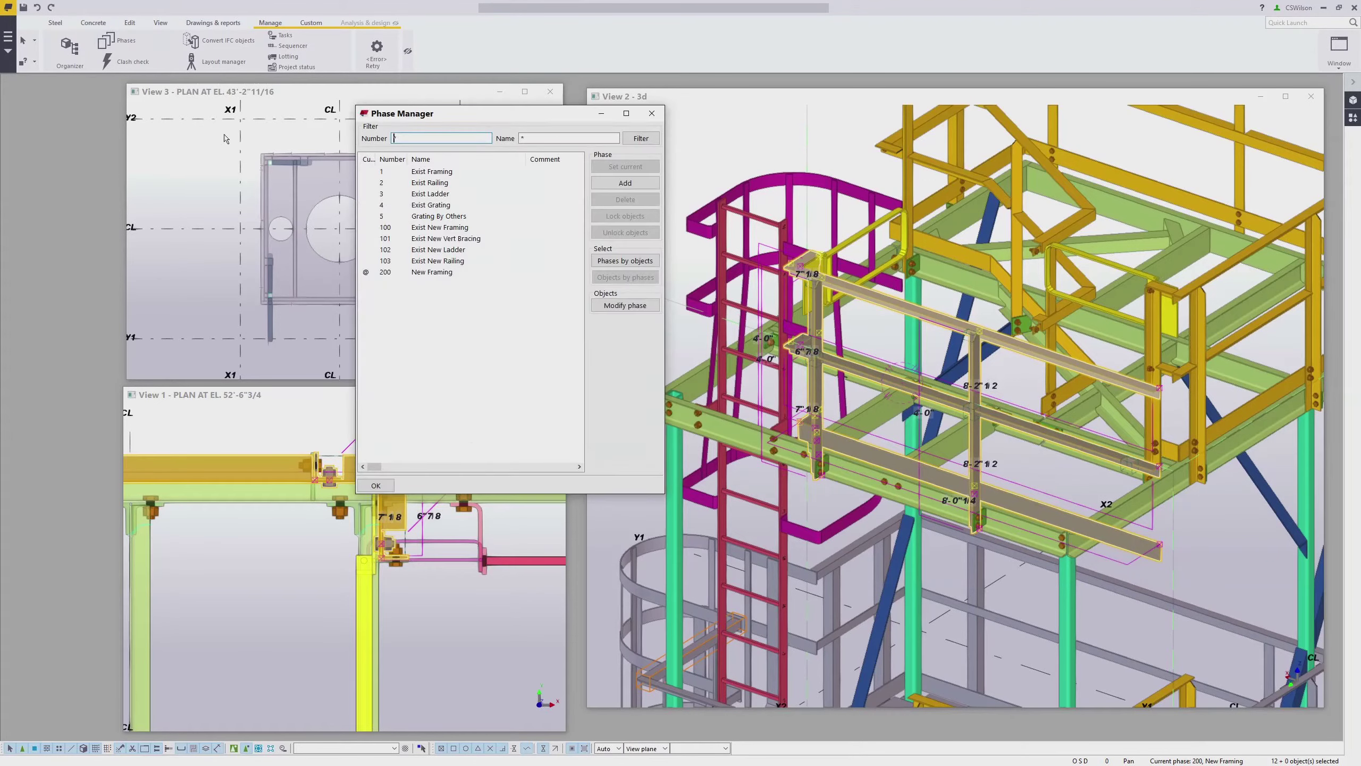
{"action": "left_click", "coordinate": [623, 181]}
{"action": "double_click", "coordinate": [429, 284]}
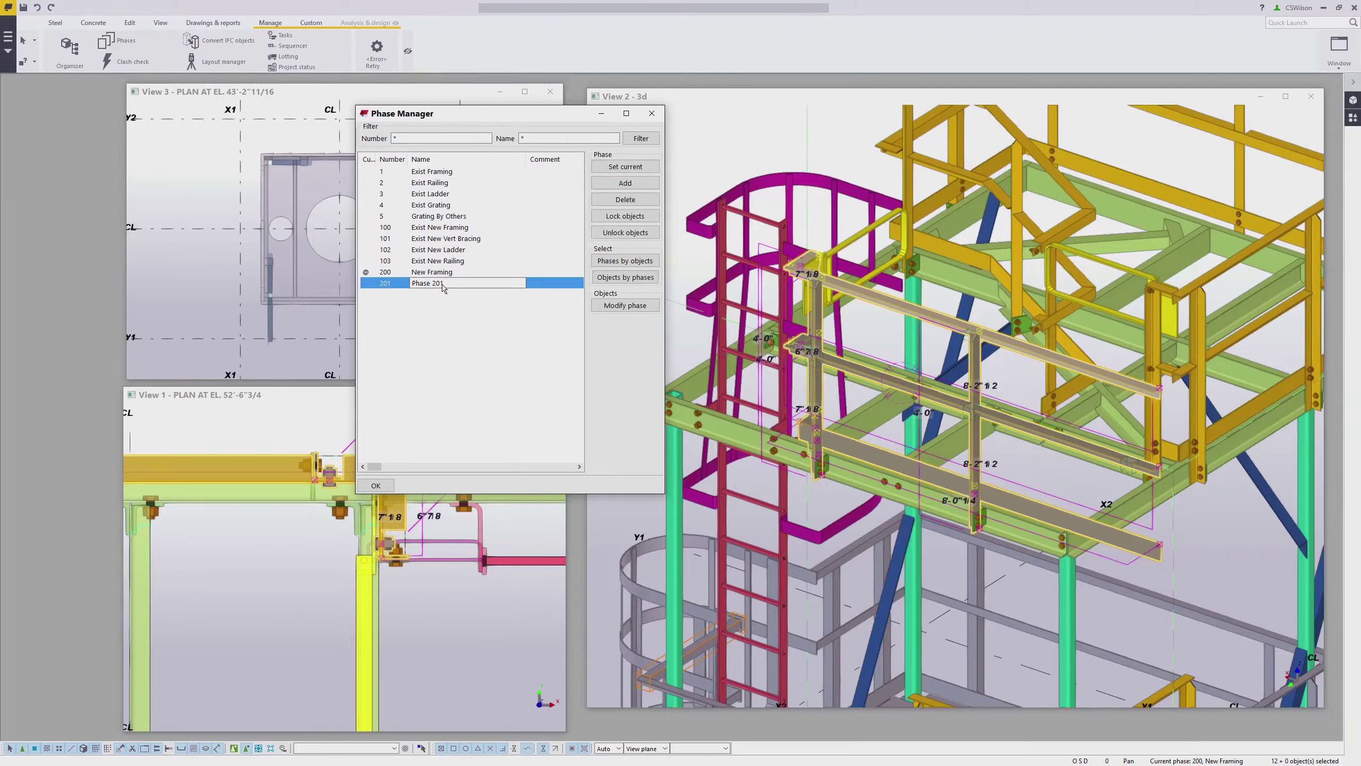
{"action": "type", "text": "New Railing"}
{"action": "left_click", "coordinate": [456, 305]}
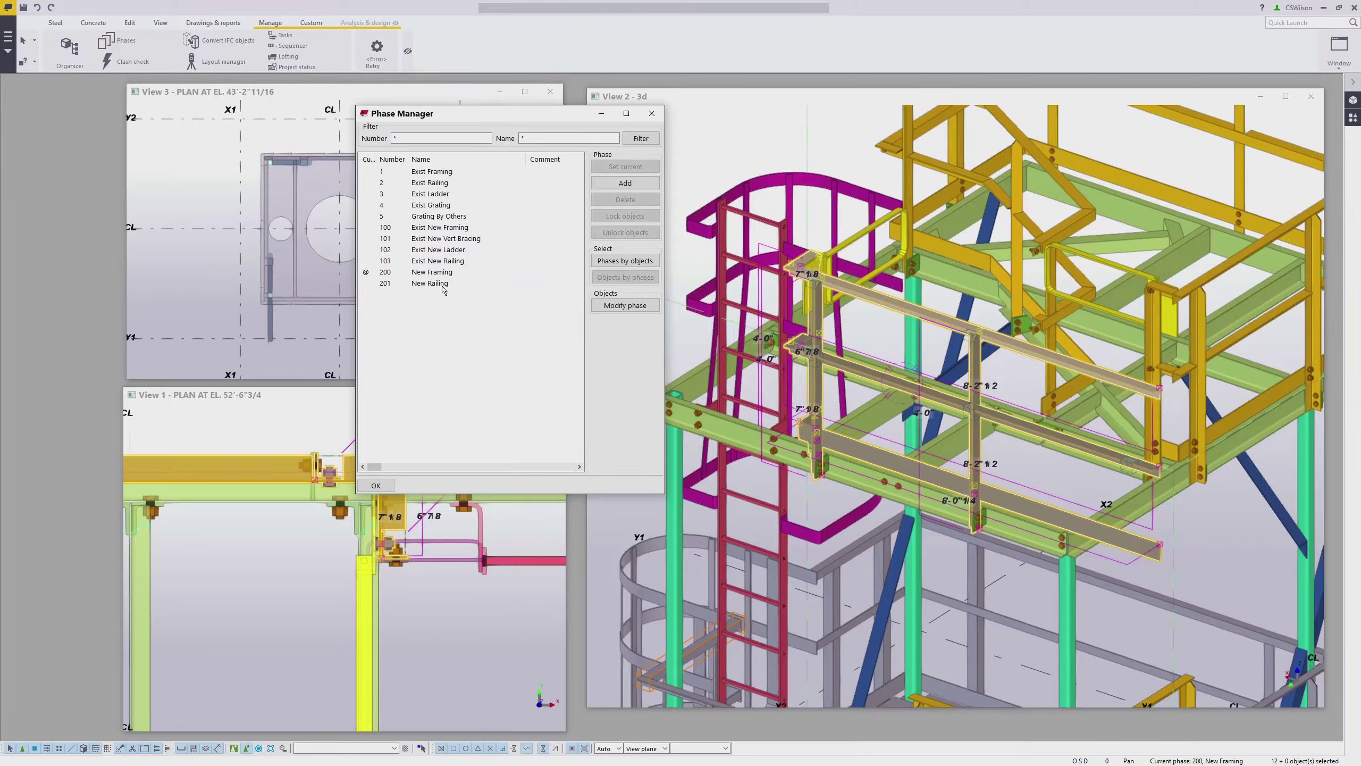
Assign the selected handrail parts and bolts to phase 201, New Railing, and clear the selection.
{"action": "double_click", "coordinate": [443, 285]}
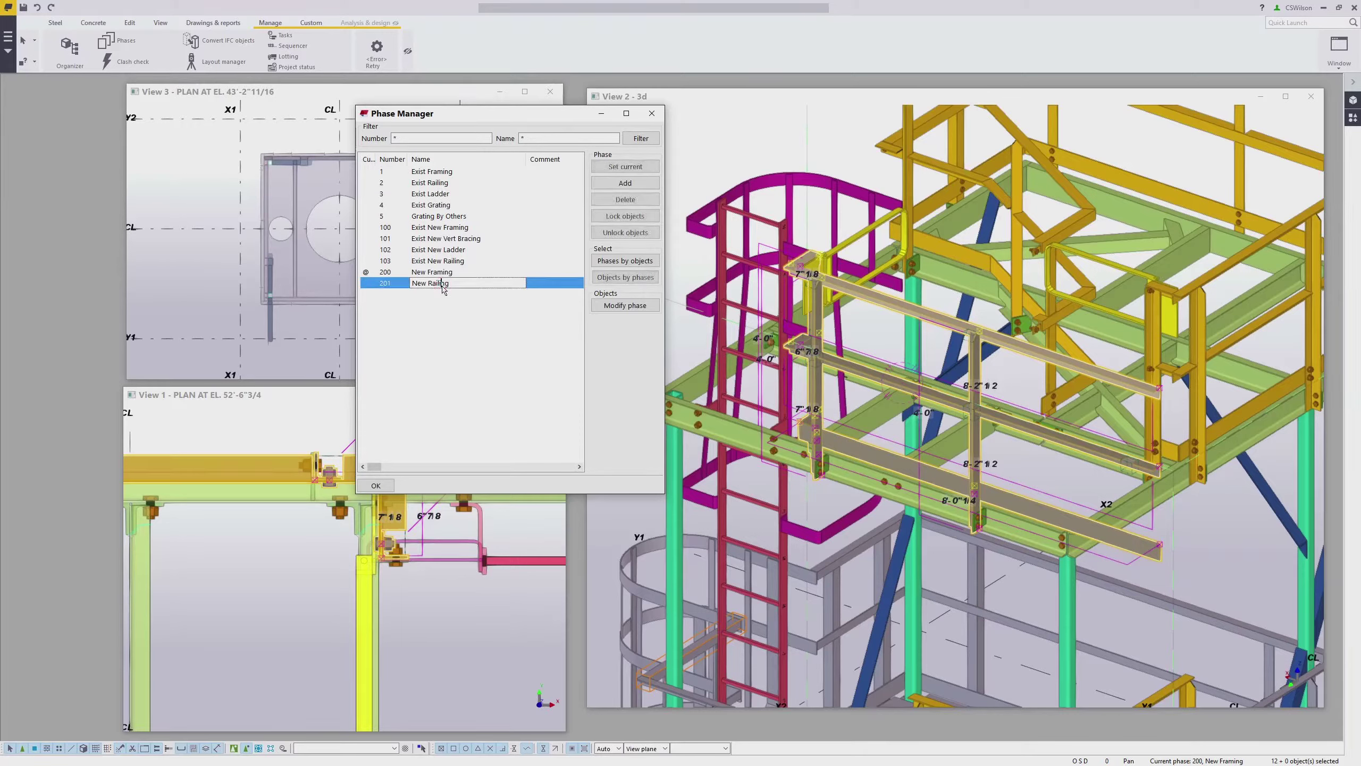
{"action": "left_click", "coordinate": [624, 306]}
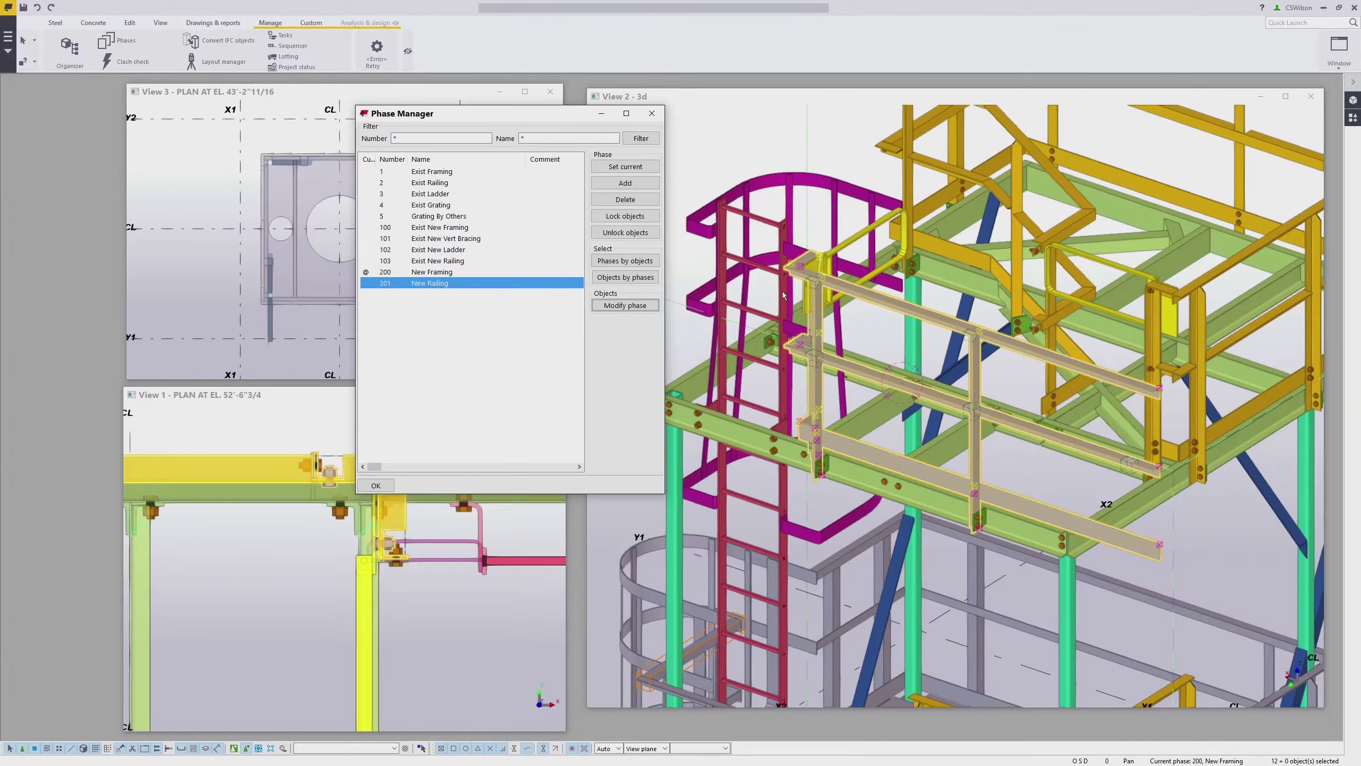
{"action": "left_click", "coordinate": [761, 142]}
Select the three clip plates that fasten the copied handrail posts to the platform beams, together with their bolts.
{"action": "middle_click_drag", "start_coordinate": [901, 407], "coordinate": [884, 359]}
{"action": "scroll", "coordinate": [884, 364], "scroll_direction": "up", "scroll_amount": 6}
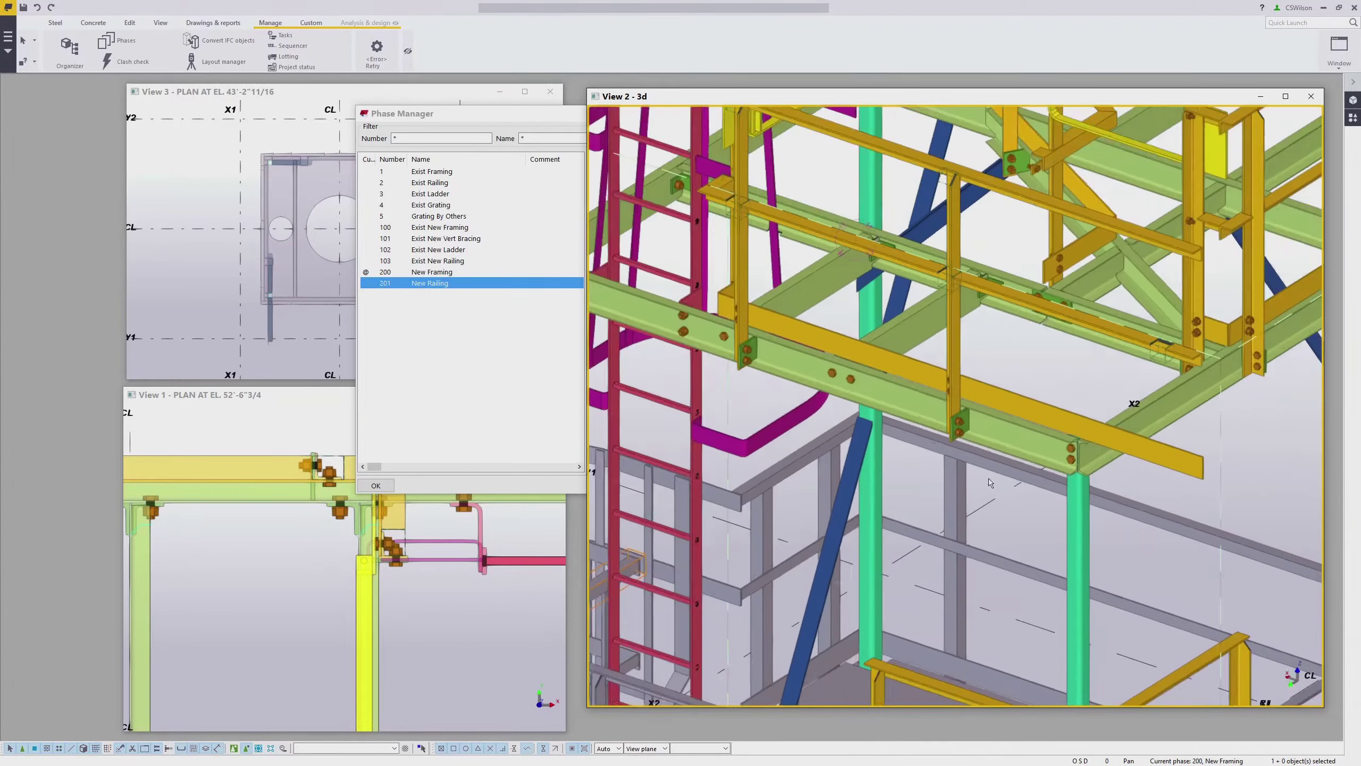
{"action": "scroll", "coordinate": [950, 370], "scroll_direction": "up", "scroll_amount": 2}
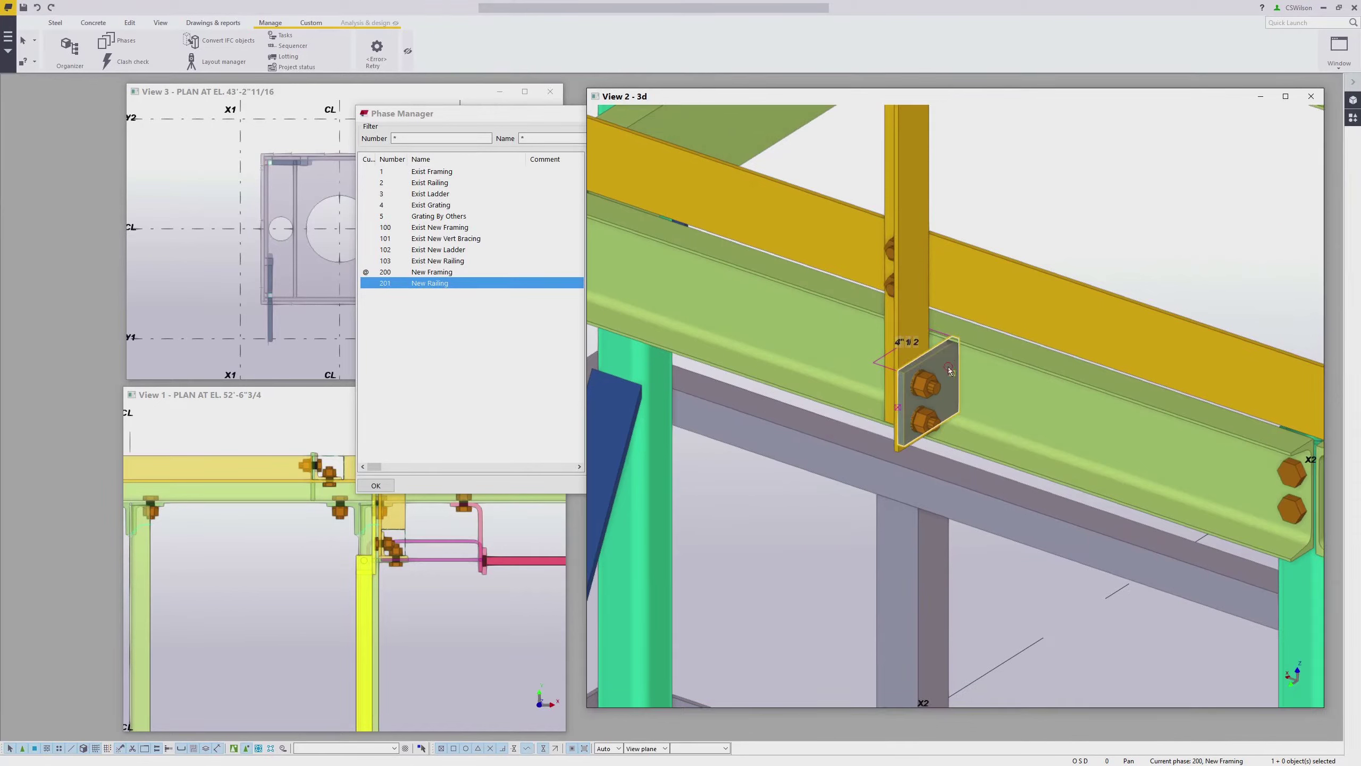
{"action": "left_click", "coordinate": [934, 390]}
{"action": "middle_click_drag", "start_coordinate": [1013, 441], "coordinate": [1028, 292]}
{"action": "scroll", "coordinate": [1096, 466], "scroll_direction": "down", "scroll_amount": 3}
{"action": "scroll", "coordinate": [860, 314], "scroll_direction": "up", "scroll_amount": 3}
{"action": "middle_click_drag", "start_coordinate": [927, 329], "coordinate": [842, 446], "text": "ctrl"}
{"action": "left_click", "coordinate": [859, 476], "text": "shift"}
{"action": "left_click", "coordinate": [860, 476], "text": "shift"}
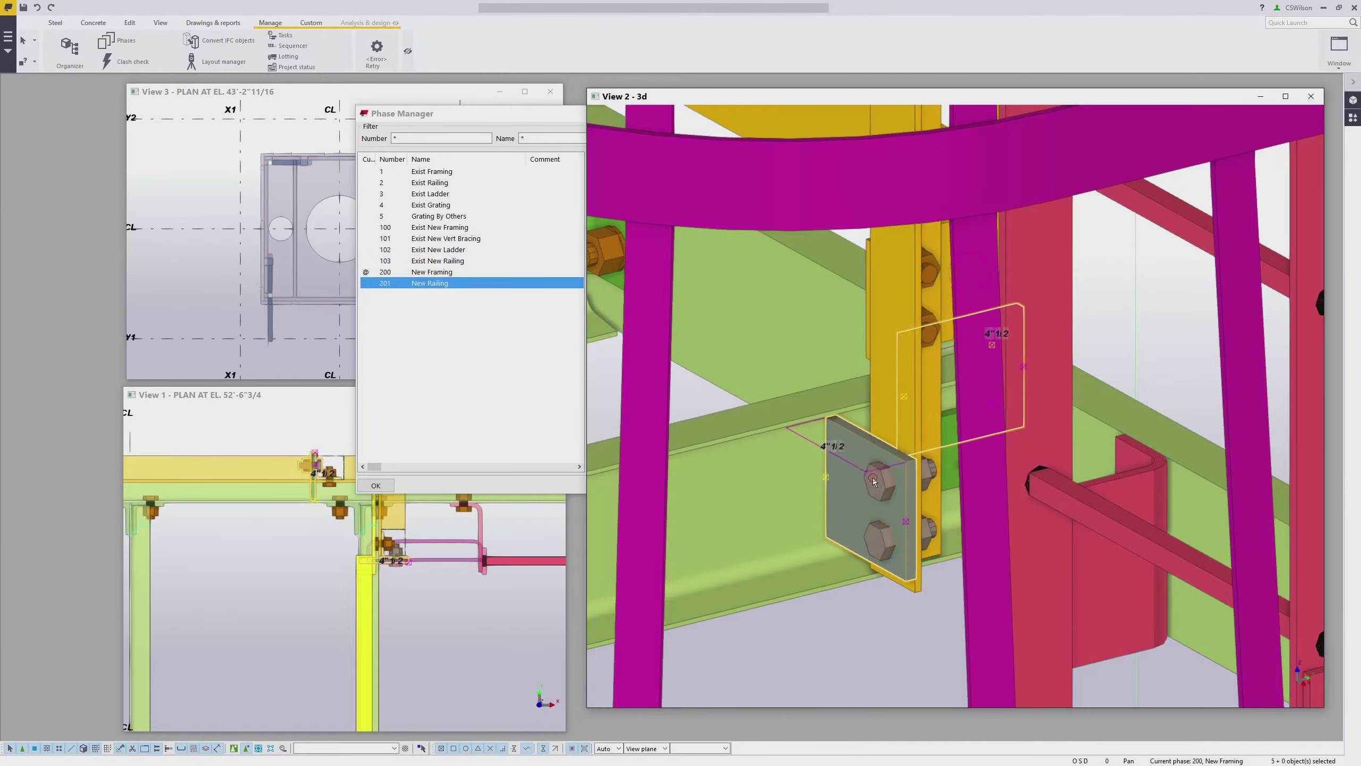
{"action": "scroll", "coordinate": [836, 467], "scroll_direction": "down", "scroll_amount": 5}
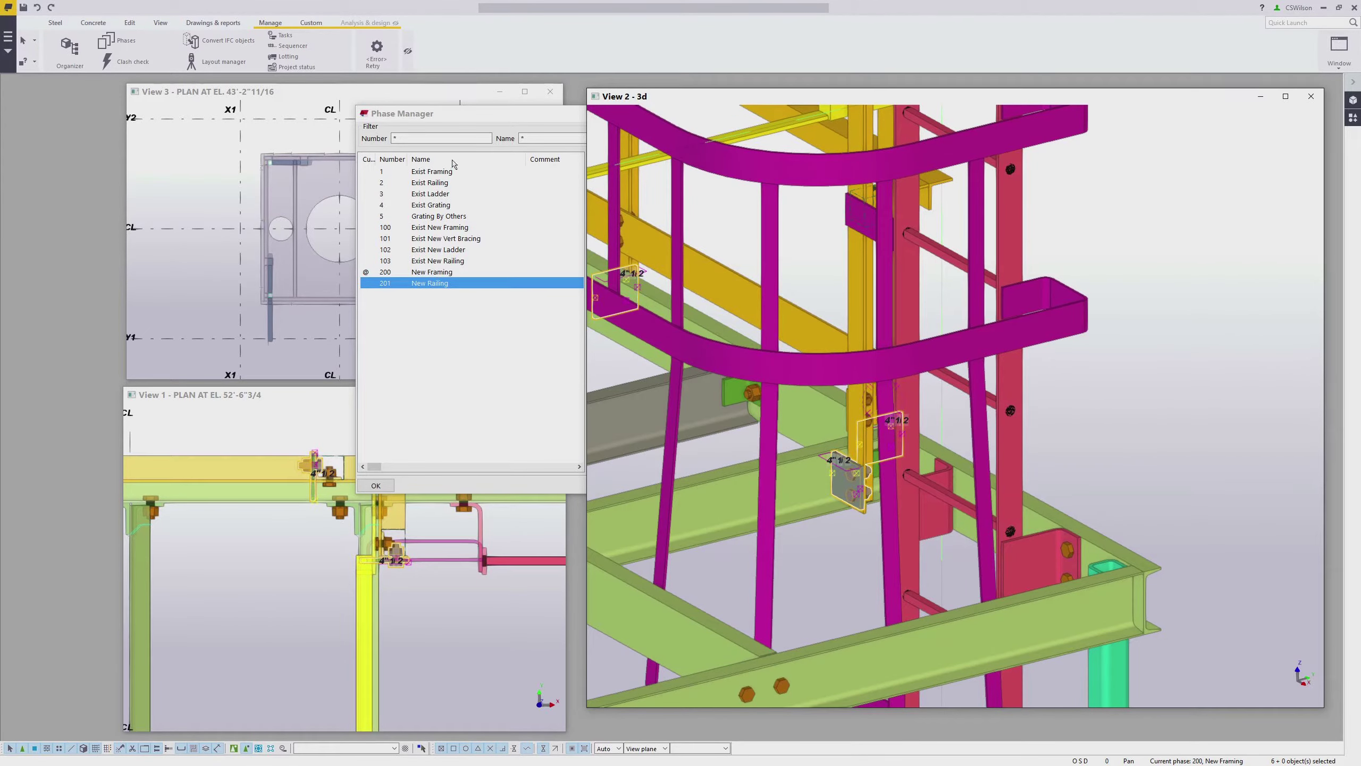
Assign the selected clip plates and bolts to phase 200, New Framing, and clear the selection.
{"action": "left_click", "coordinate": [429, 272]}
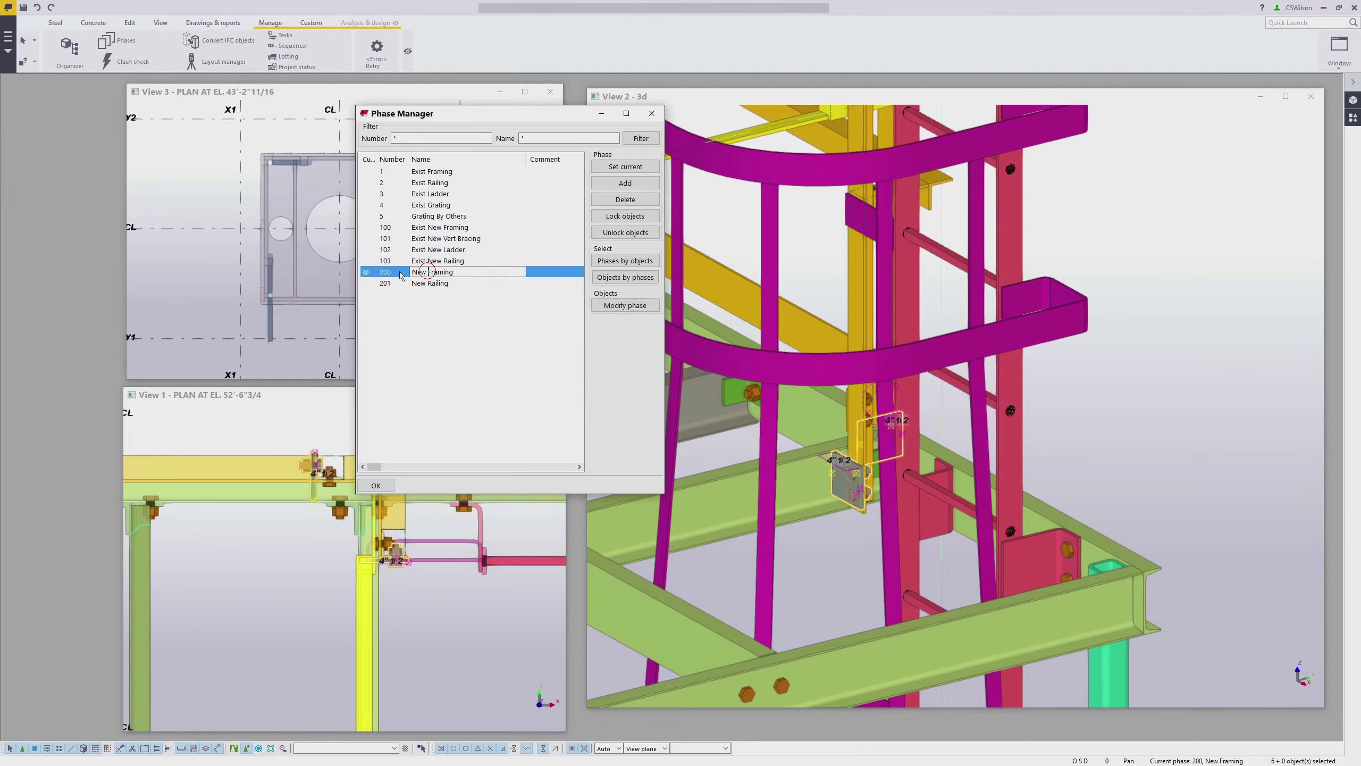
{"action": "left_click", "coordinate": [616, 305]}
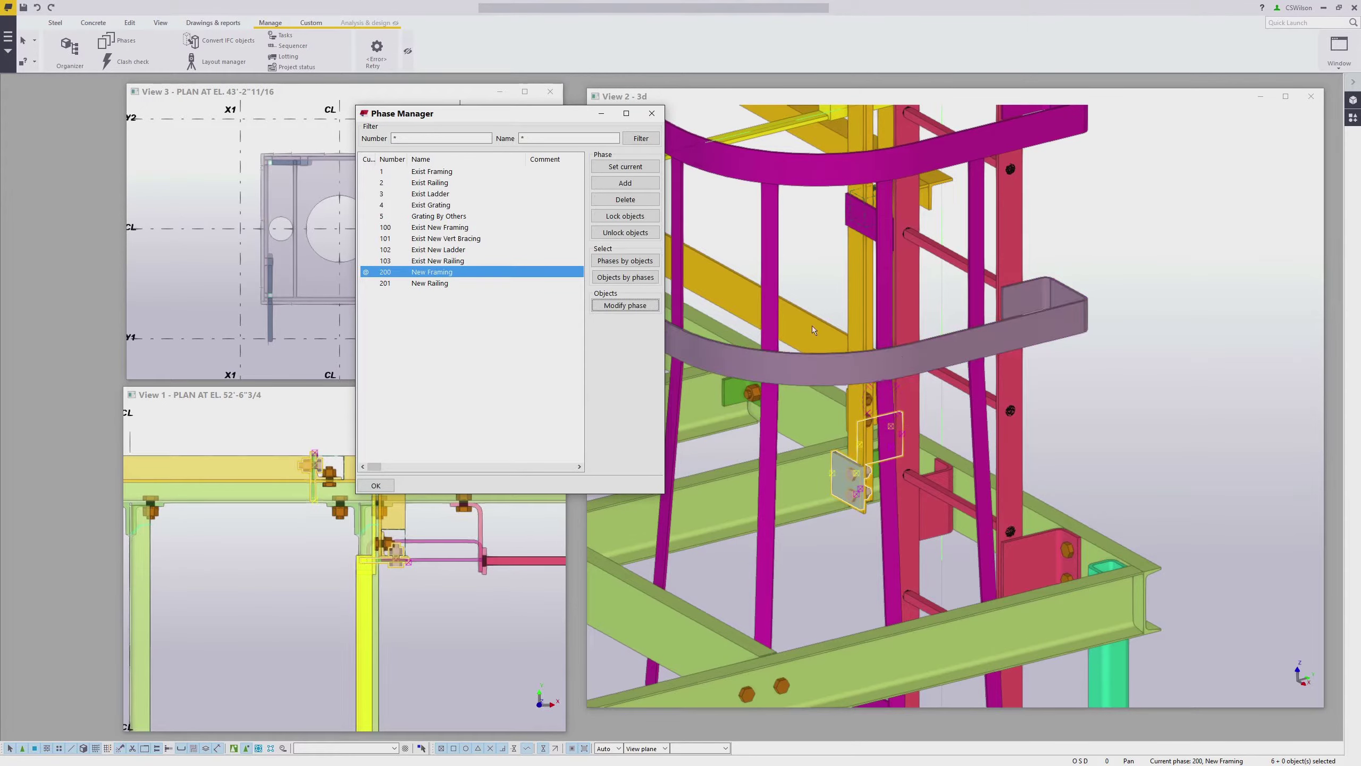
{"action": "left_click", "coordinate": [838, 349]}
Add the two clip plates on the ladder-side edge beam to that beam's assembly.
{"action": "middle_click_drag", "start_coordinate": [838, 349], "coordinate": [913, 394], "text": "ctrl"}
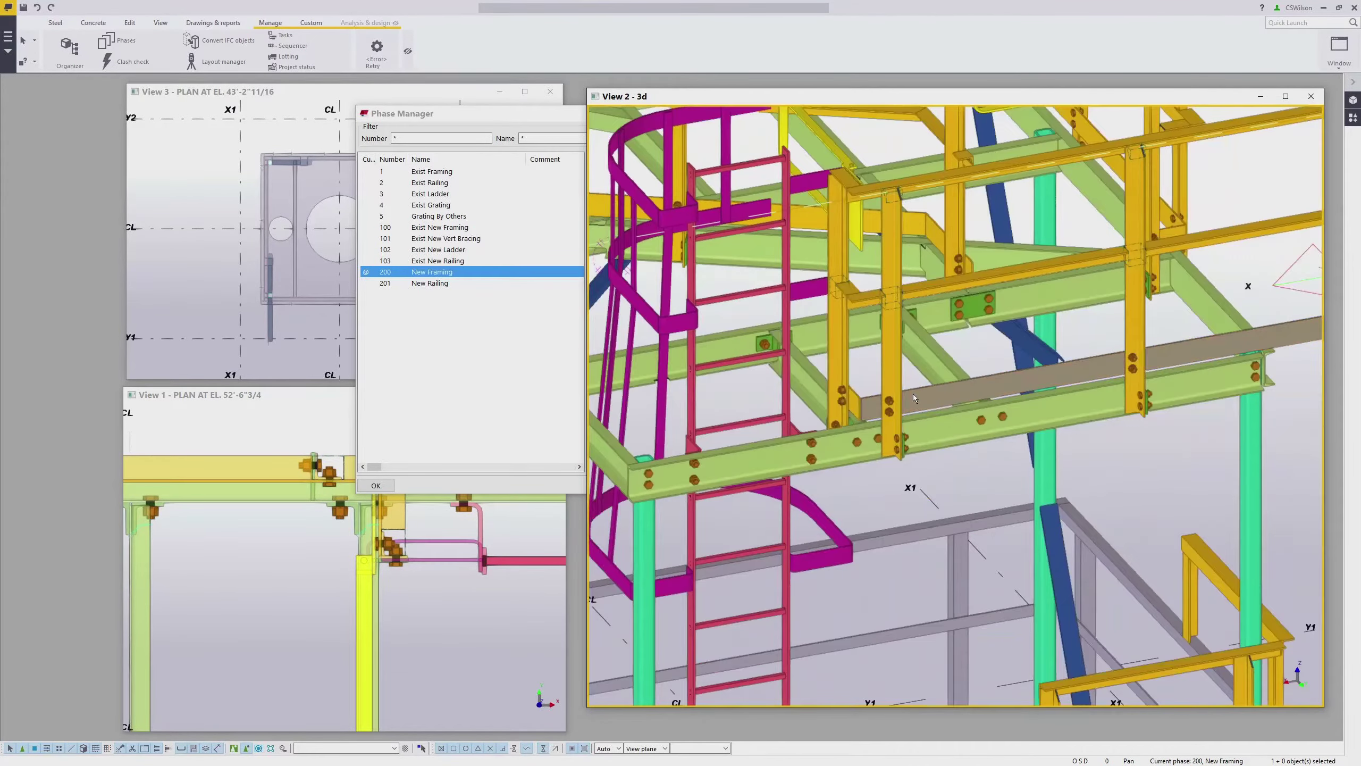
{"action": "scroll", "coordinate": [916, 476], "scroll_direction": "up", "scroll_amount": 5}
{"action": "middle_click_drag", "start_coordinate": [1009, 424], "coordinate": [863, 424], "text": "ctrl"}
{"action": "scroll", "coordinate": [865, 418], "scroll_direction": "up", "scroll_amount": 4}
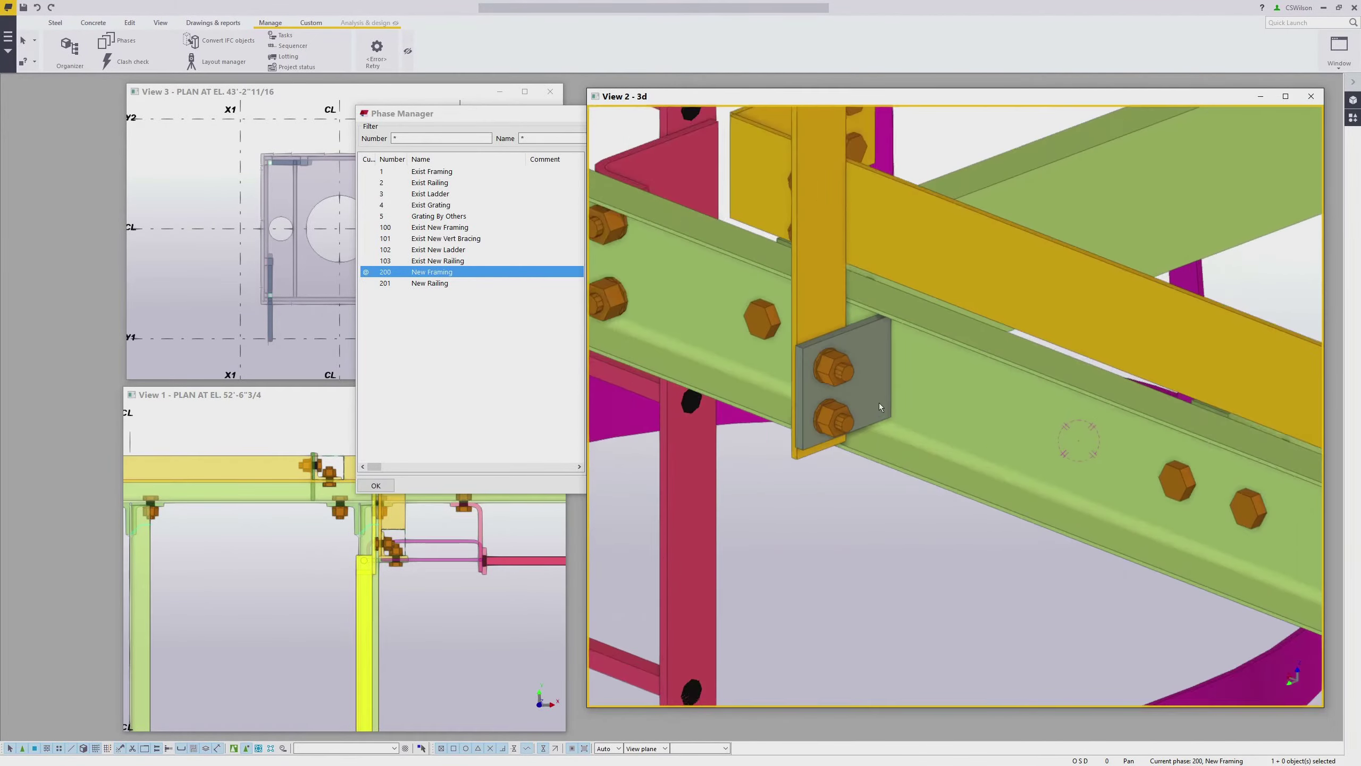
{"action": "scroll", "coordinate": [870, 393], "scroll_direction": "down", "scroll_amount": 6}
{"action": "left_click", "coordinate": [716, 303]}
{"action": "left_click", "coordinate": [1004, 411], "text": "ctrl"}
{"action": "right_click", "coordinate": [926, 435]}
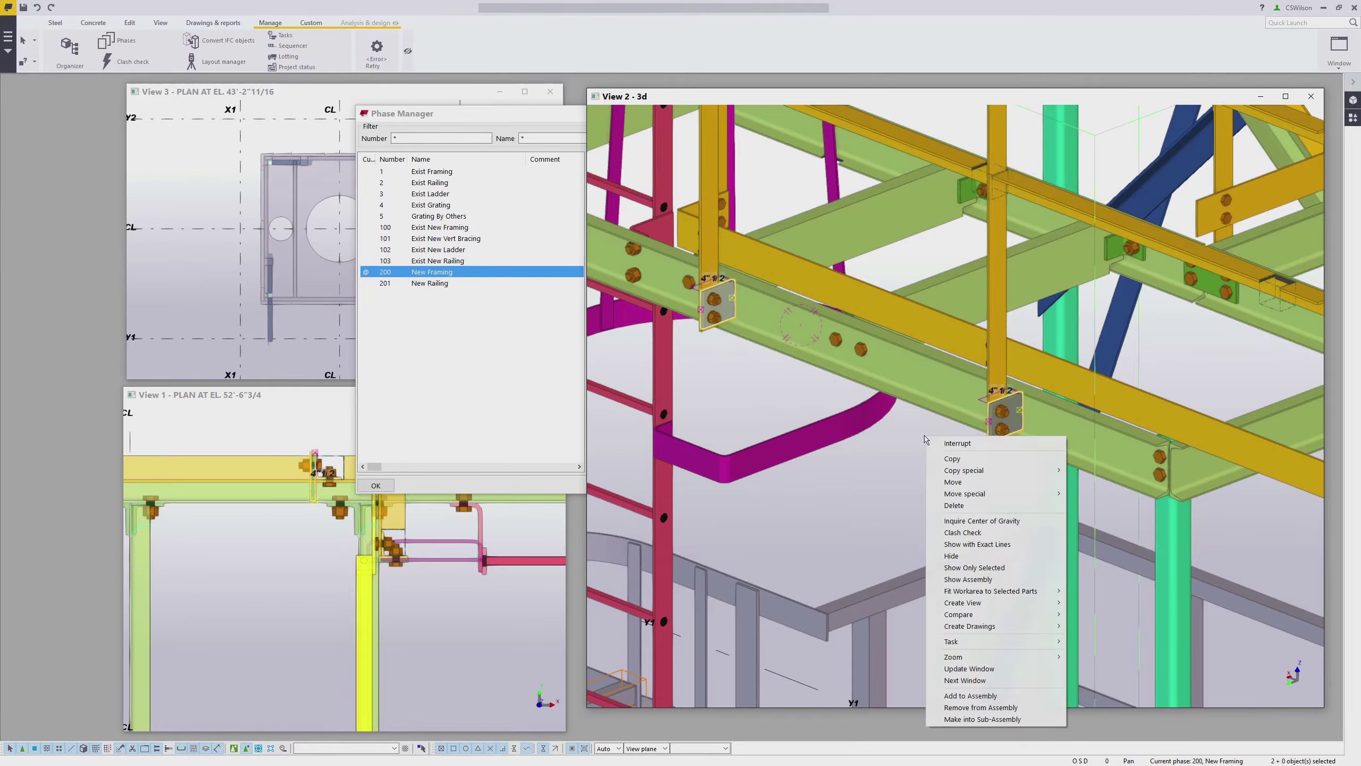
{"action": "left_click", "coordinate": [975, 696]}
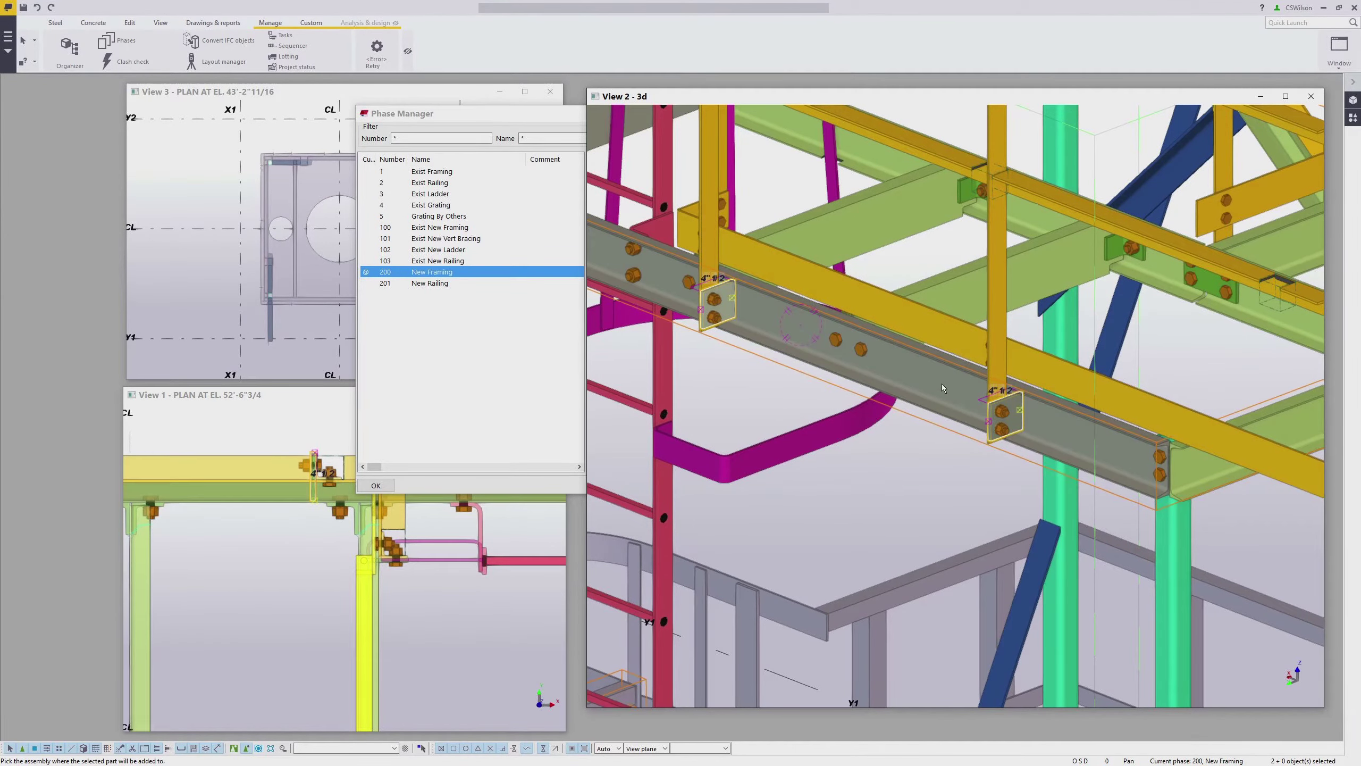
{"action": "scroll", "coordinate": [943, 383], "scroll_direction": "down", "scroll_amount": 2}
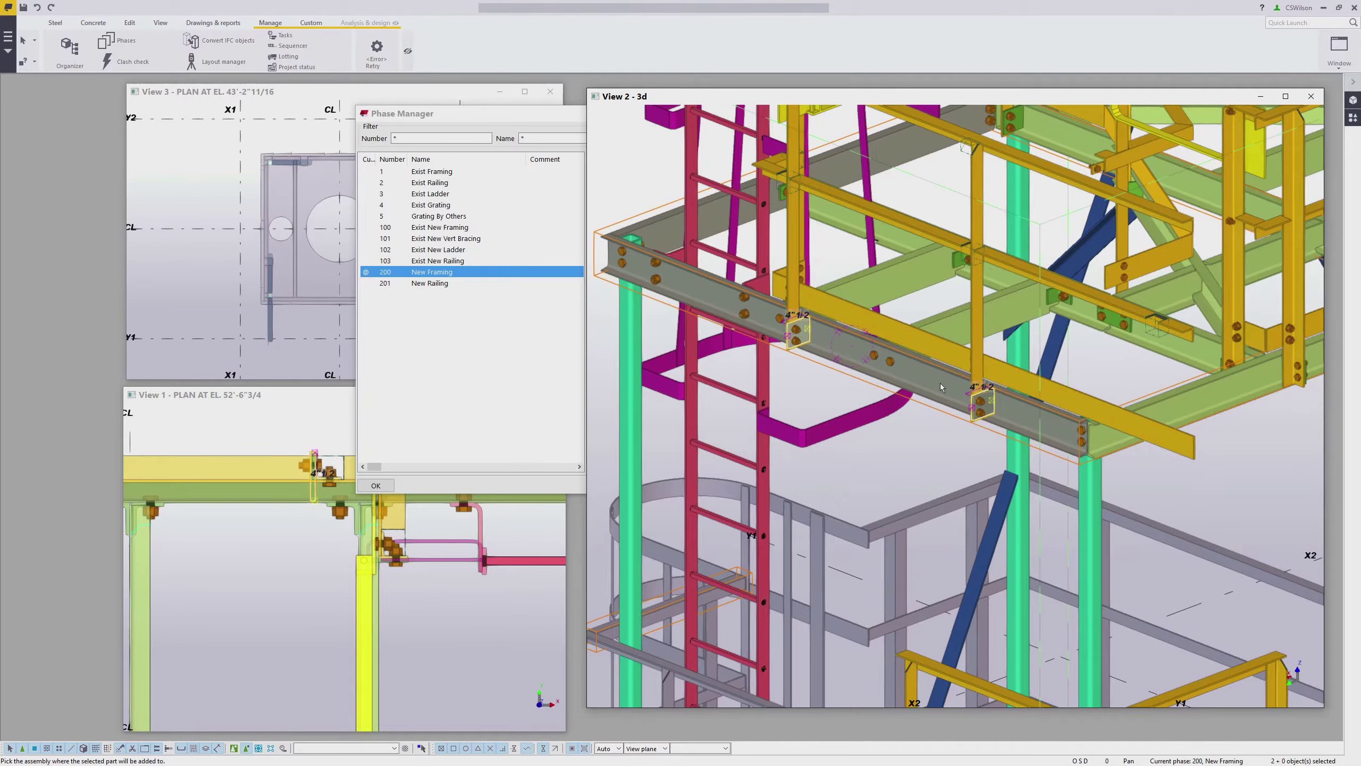
{"action": "left_click", "coordinate": [944, 382]}
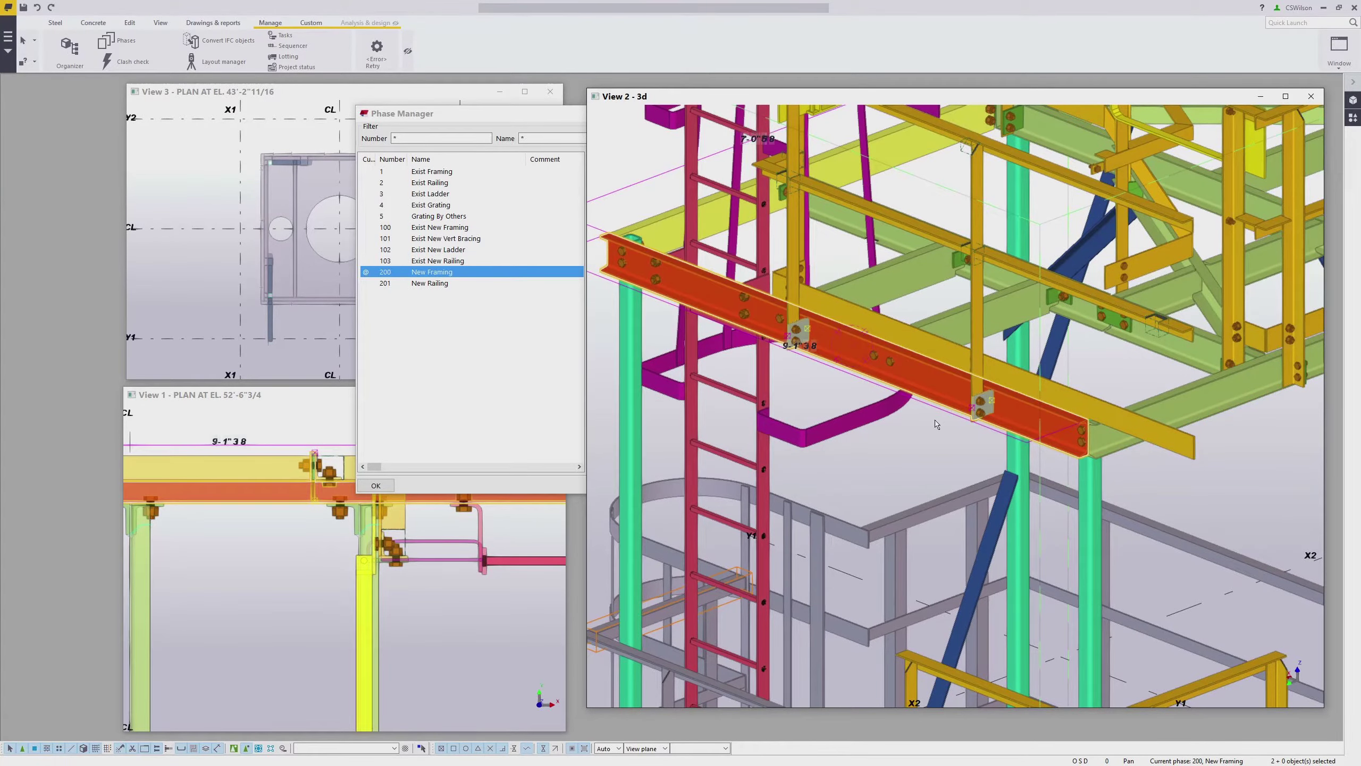
Add the remaining clip plate behind the ladder cage to the assembly of the inner beam it sits on.
{"action": "scroll", "coordinate": [807, 343], "scroll_direction": "up", "scroll_amount": 3}
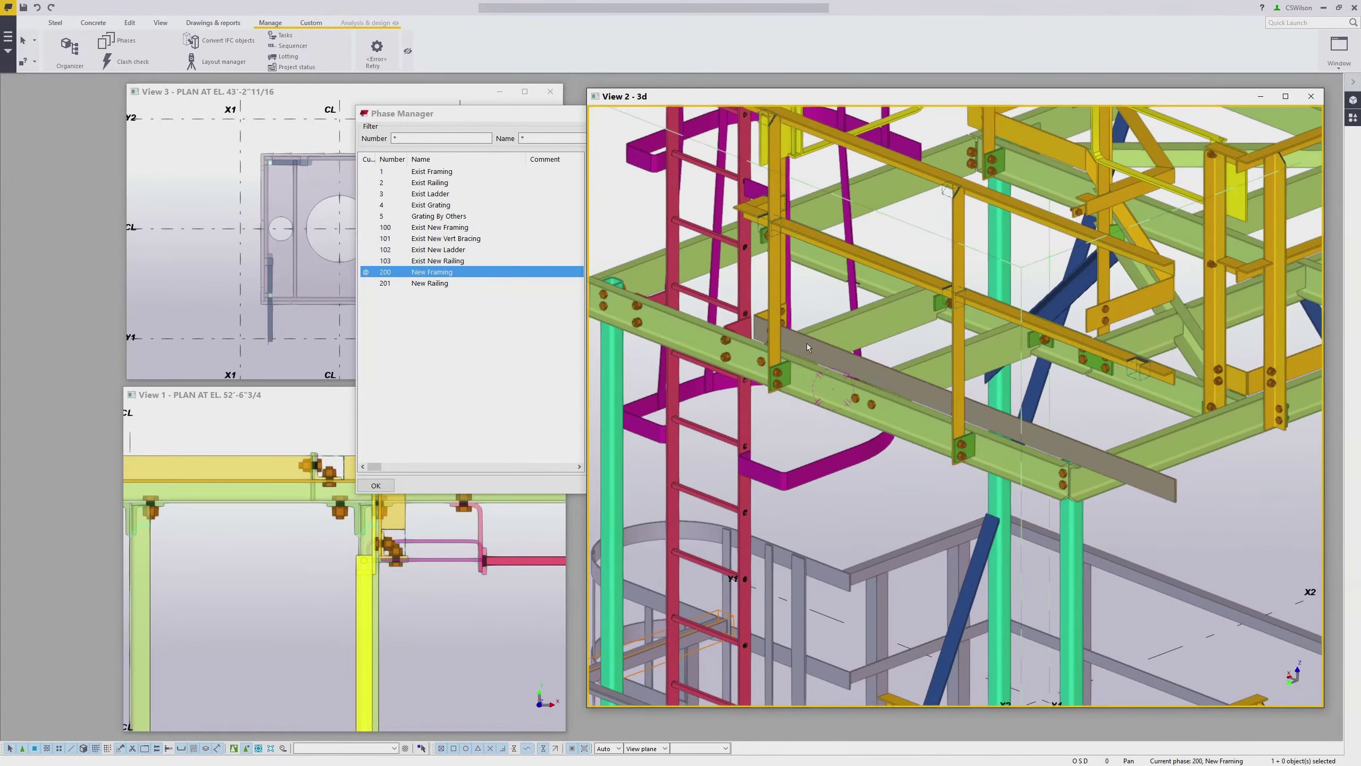
{"action": "scroll", "coordinate": [1078, 358], "scroll_direction": "up", "scroll_amount": 2}
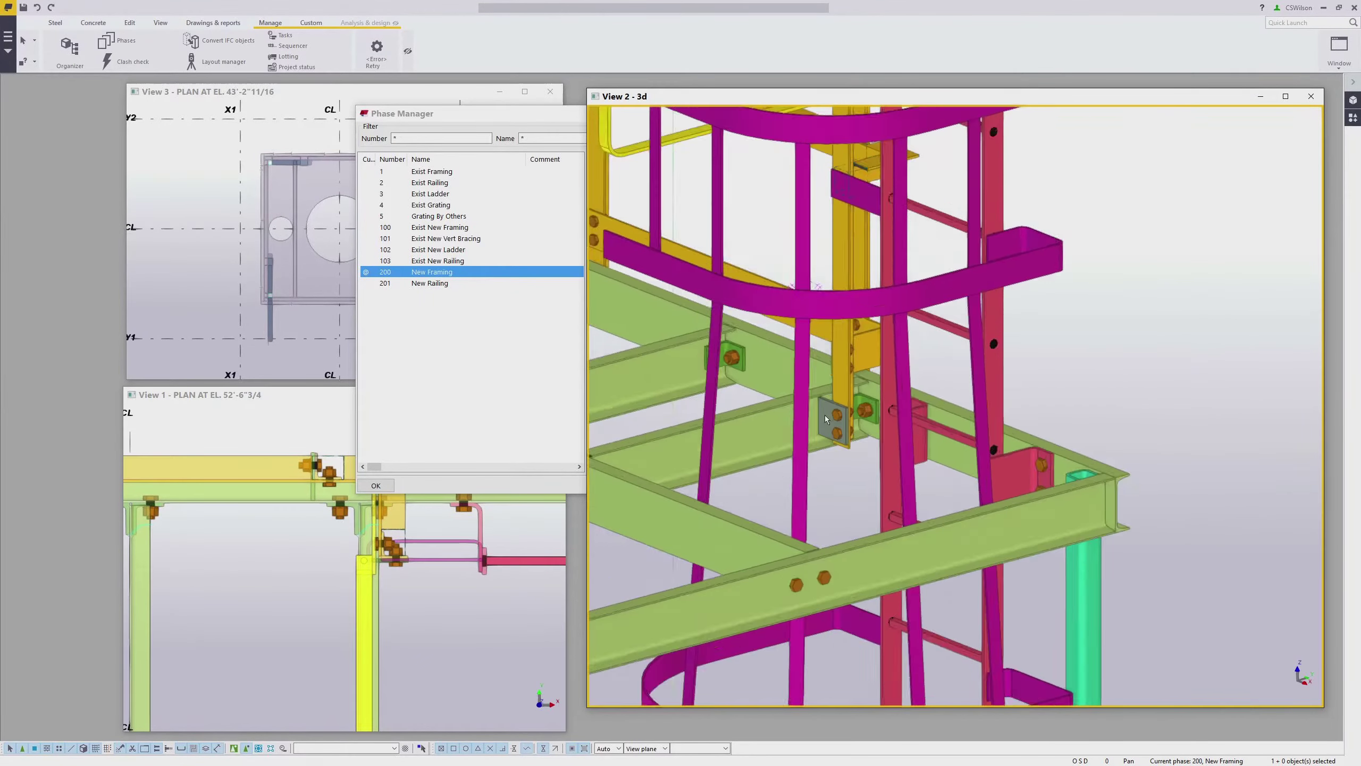
{"action": "scroll", "coordinate": [832, 418], "scroll_direction": "up", "scroll_amount": 3}
{"action": "scroll", "coordinate": [832, 418], "scroll_direction": "up", "scroll_amount": 1}
{"action": "left_click", "coordinate": [823, 391]}
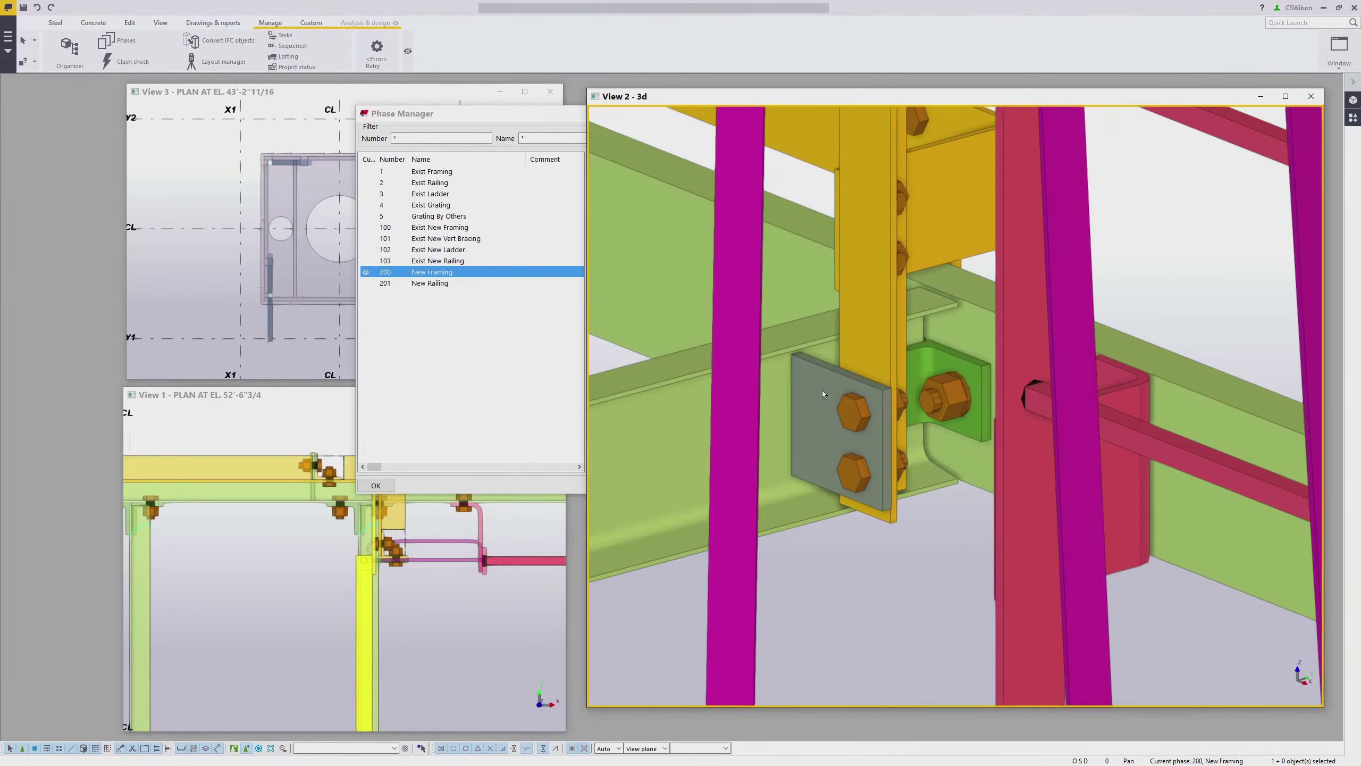
{"action": "right_click", "coordinate": [814, 420]}
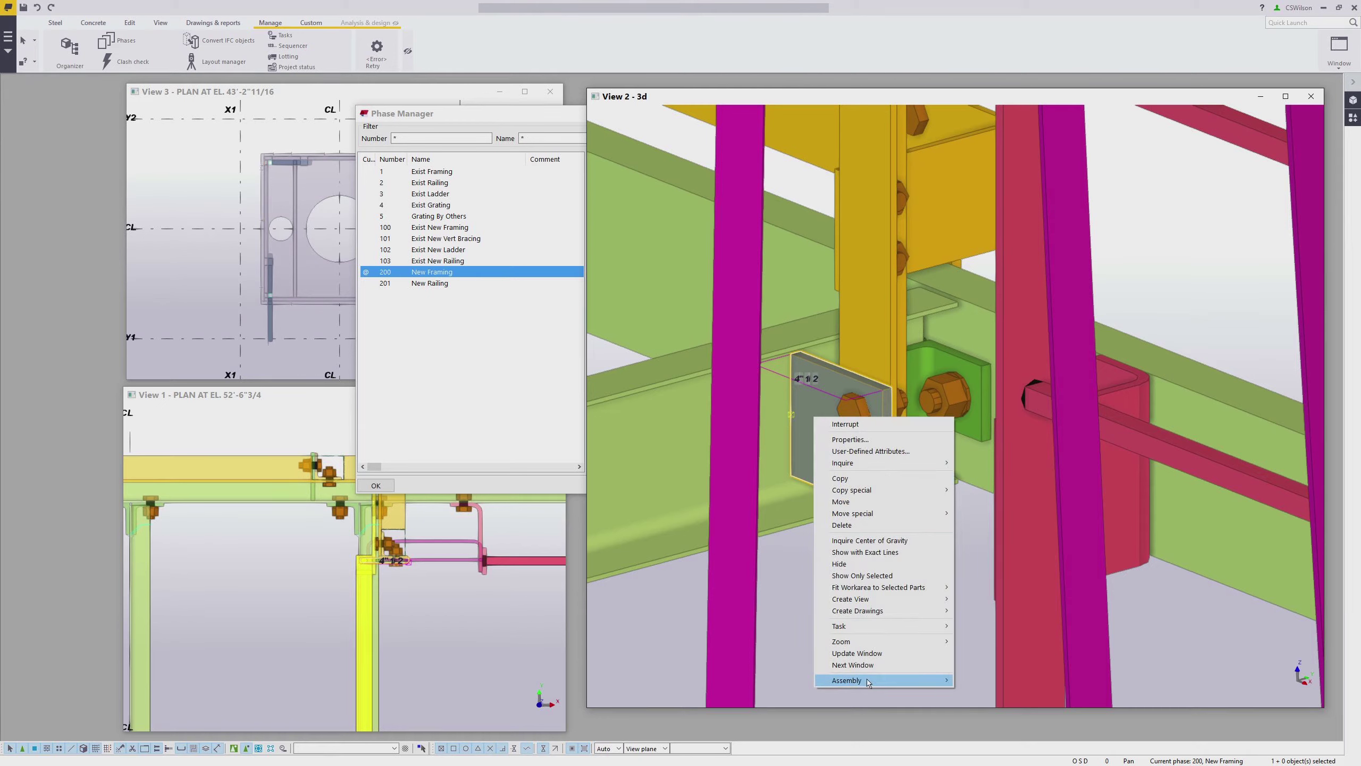
{"action": "mouse_move", "coordinate": [867, 681]}
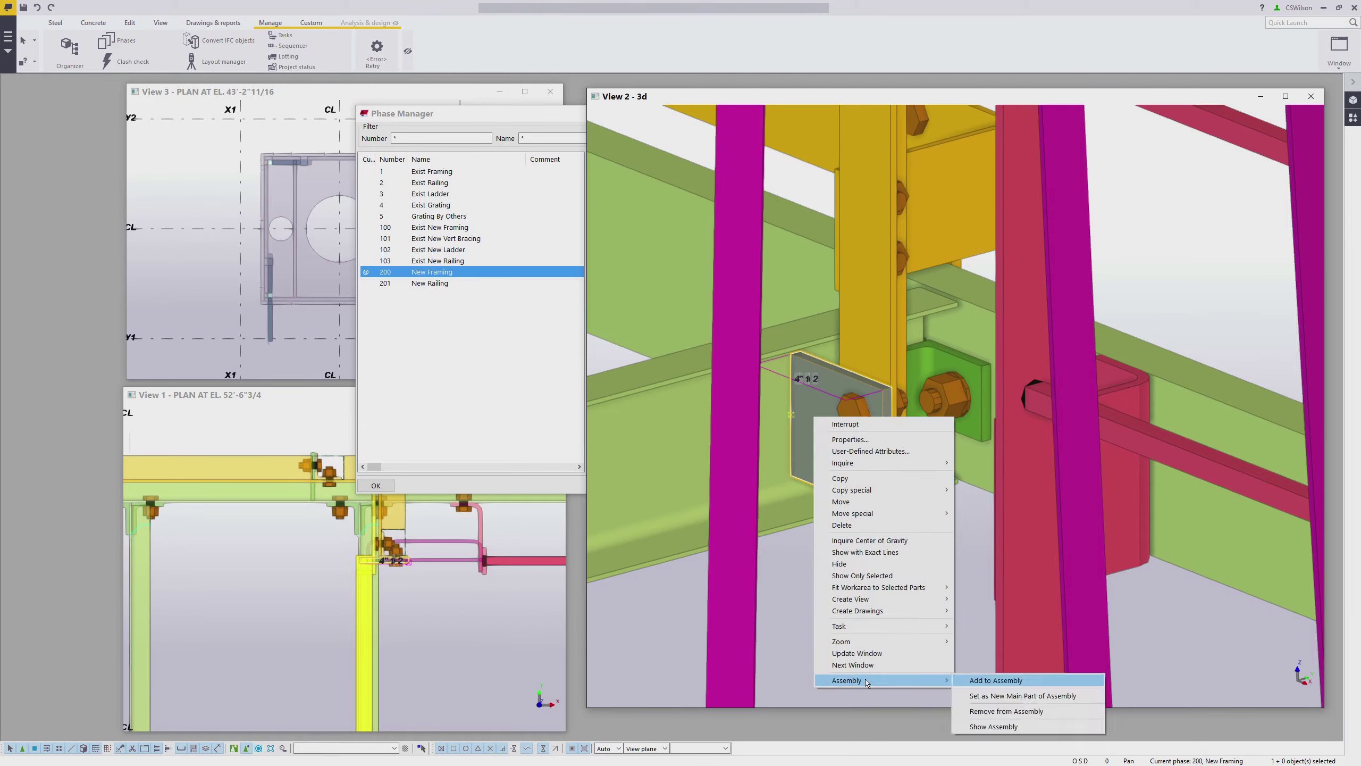
{"action": "left_click", "coordinate": [977, 681]}
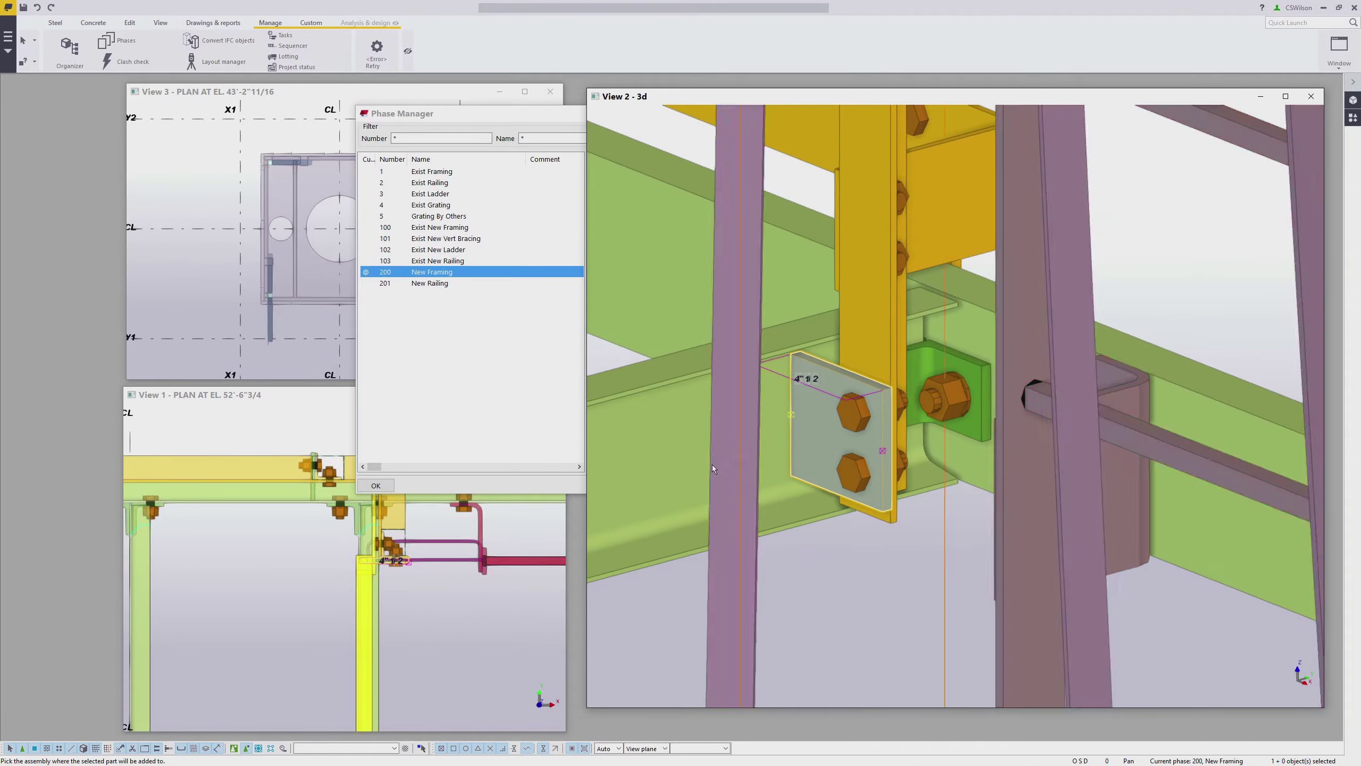
{"action": "scroll", "coordinate": [659, 411], "scroll_direction": "down", "scroll_amount": 3}
{"action": "middle_click_drag", "start_coordinate": [728, 428], "coordinate": [865, 422]}
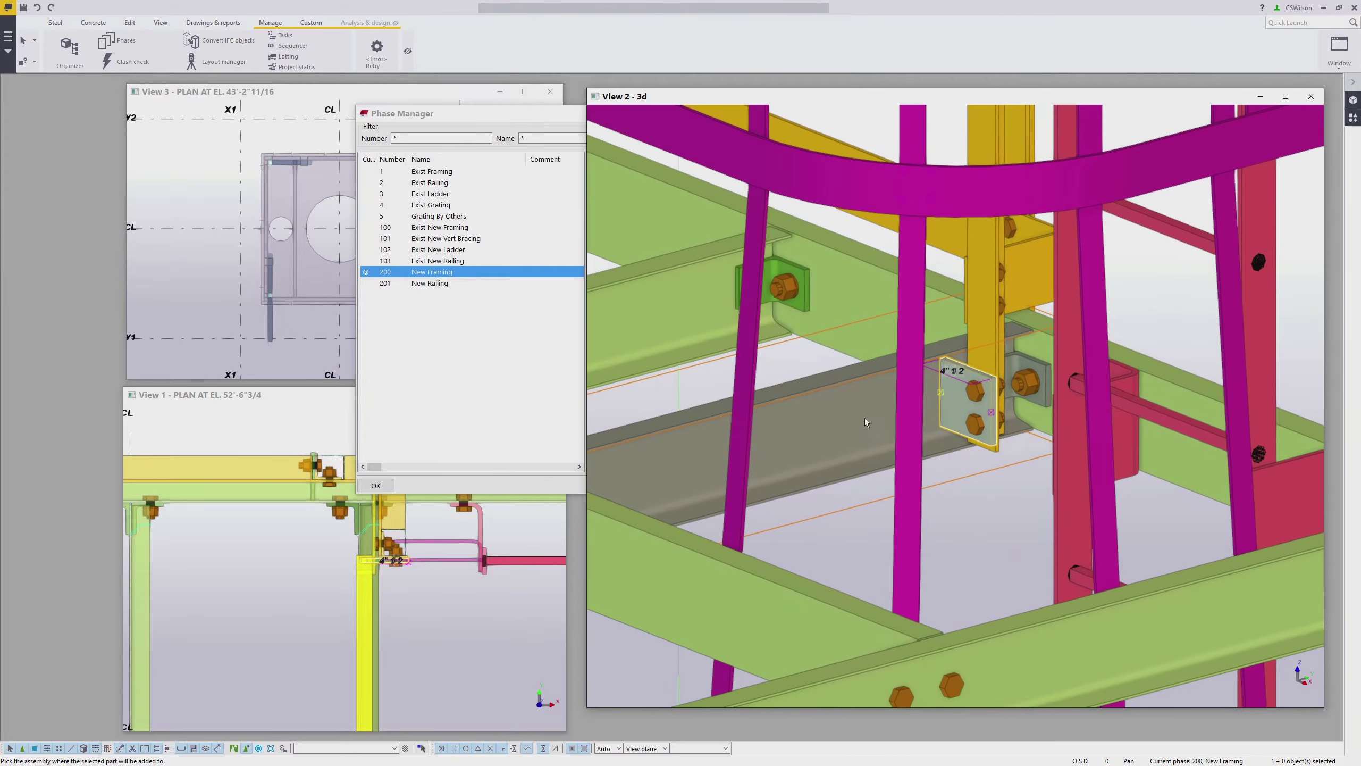
{"action": "left_click", "coordinate": [830, 413]}
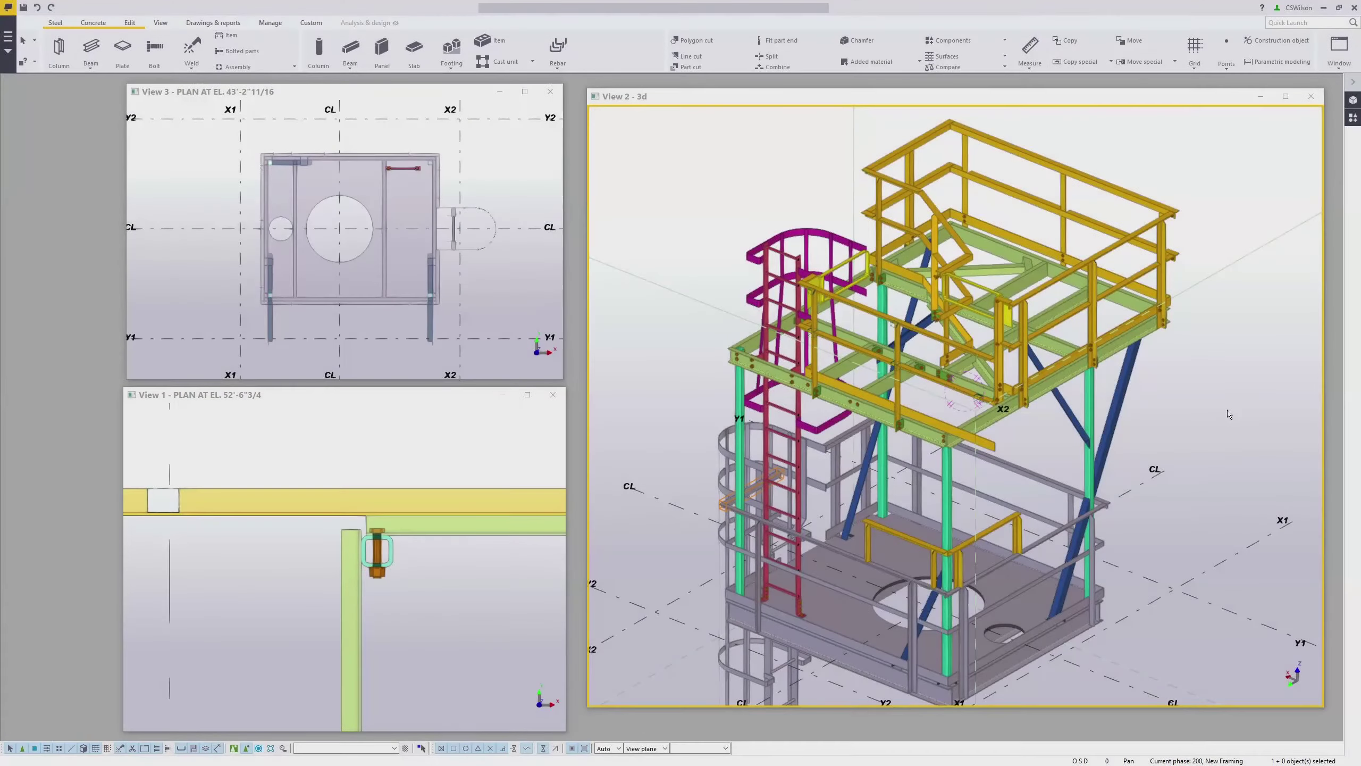
{"action": "middle_click_drag", "start_coordinate": [1170, 379], "coordinate": [1135, 362]}
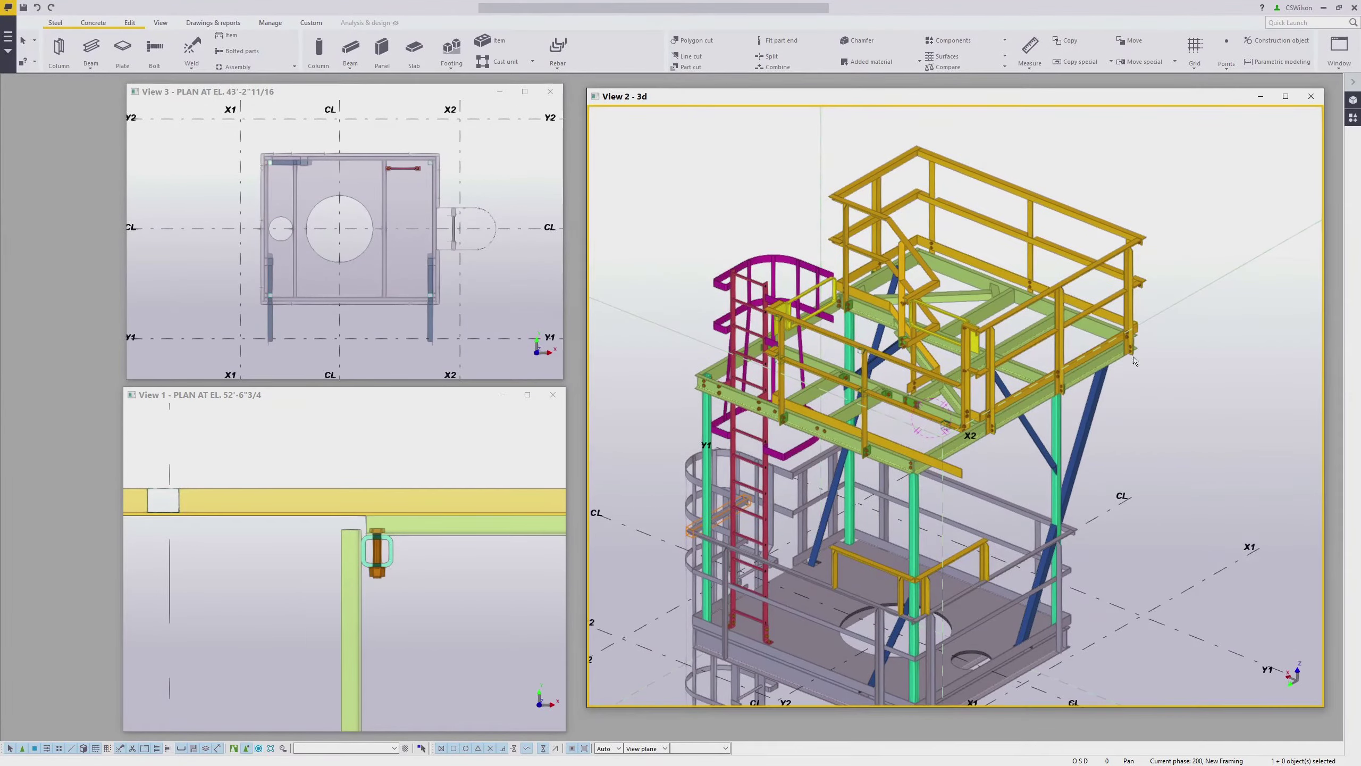
Select the corner post, top rail, mid rail and toe plate of the platform's end handrail opposite the ladder.
{"action": "scroll", "coordinate": [1122, 308], "scroll_direction": "up", "scroll_amount": 6}
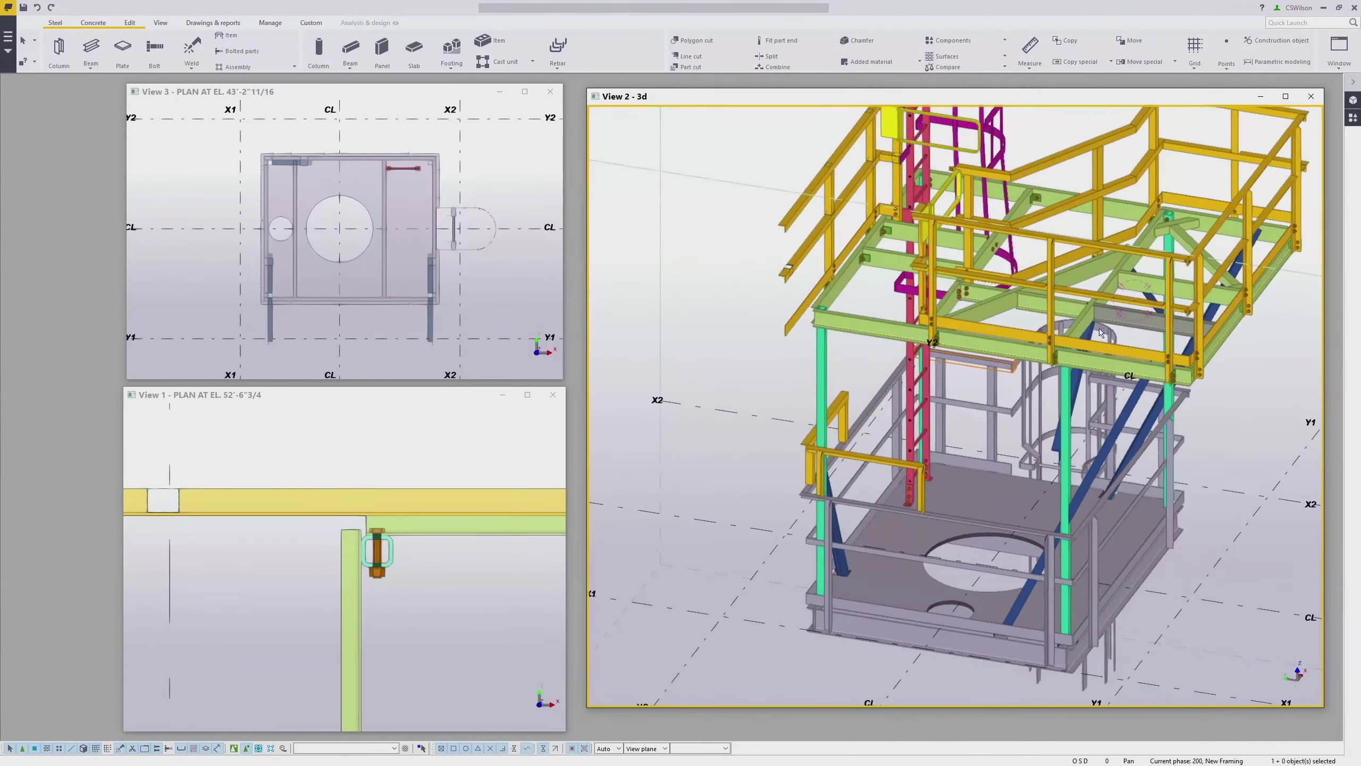
{"action": "scroll", "coordinate": [1147, 310], "scroll_direction": "up", "scroll_amount": 5}
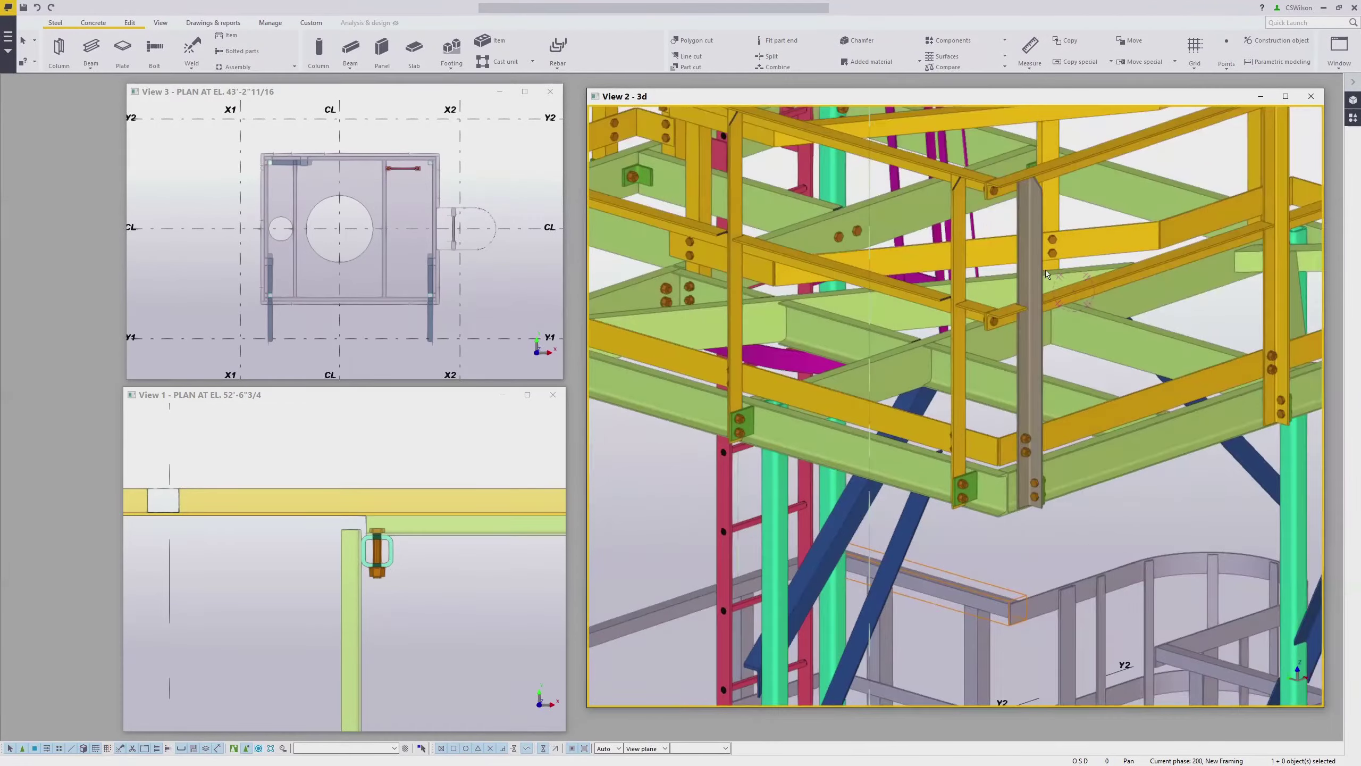
{"action": "scroll", "coordinate": [1036, 245], "scroll_direction": "down", "scroll_amount": 5}
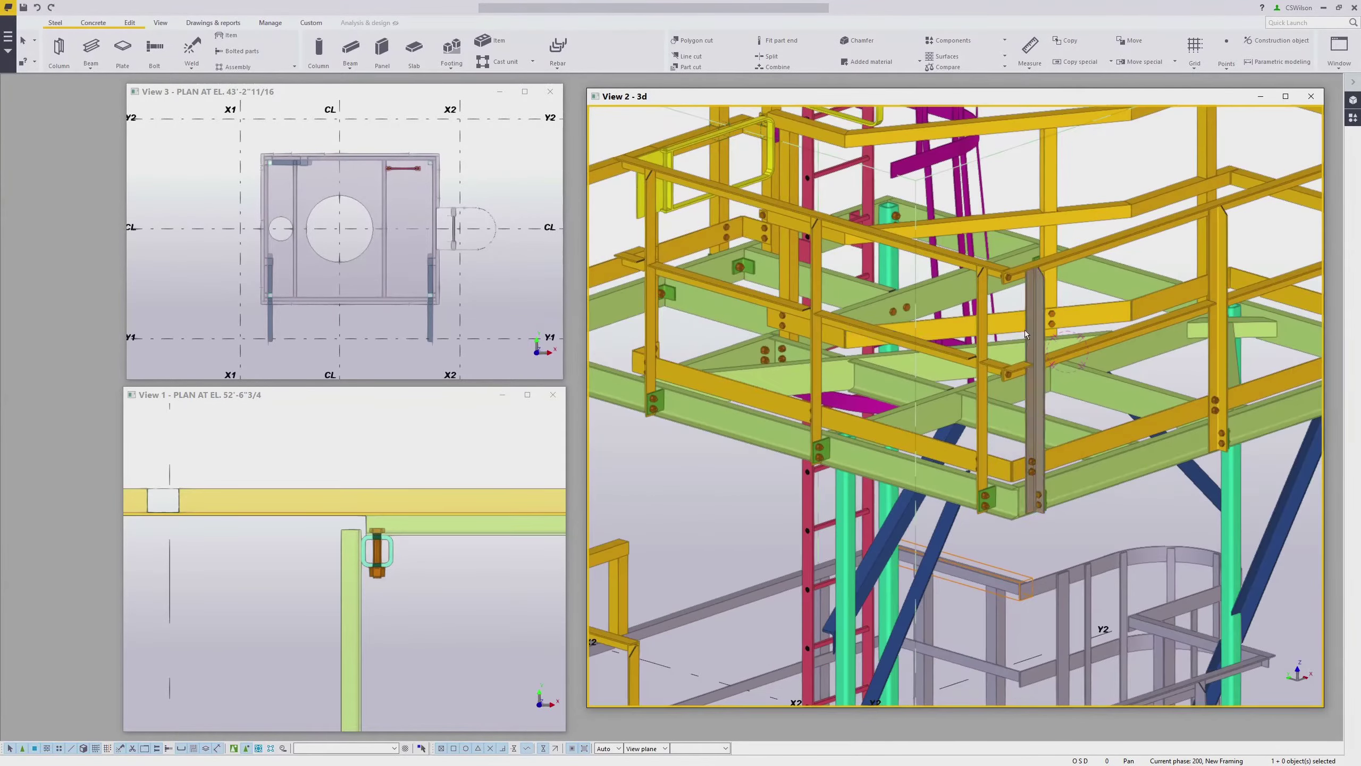
{"action": "scroll", "coordinate": [834, 341], "scroll_direction": "down", "scroll_amount": 2}
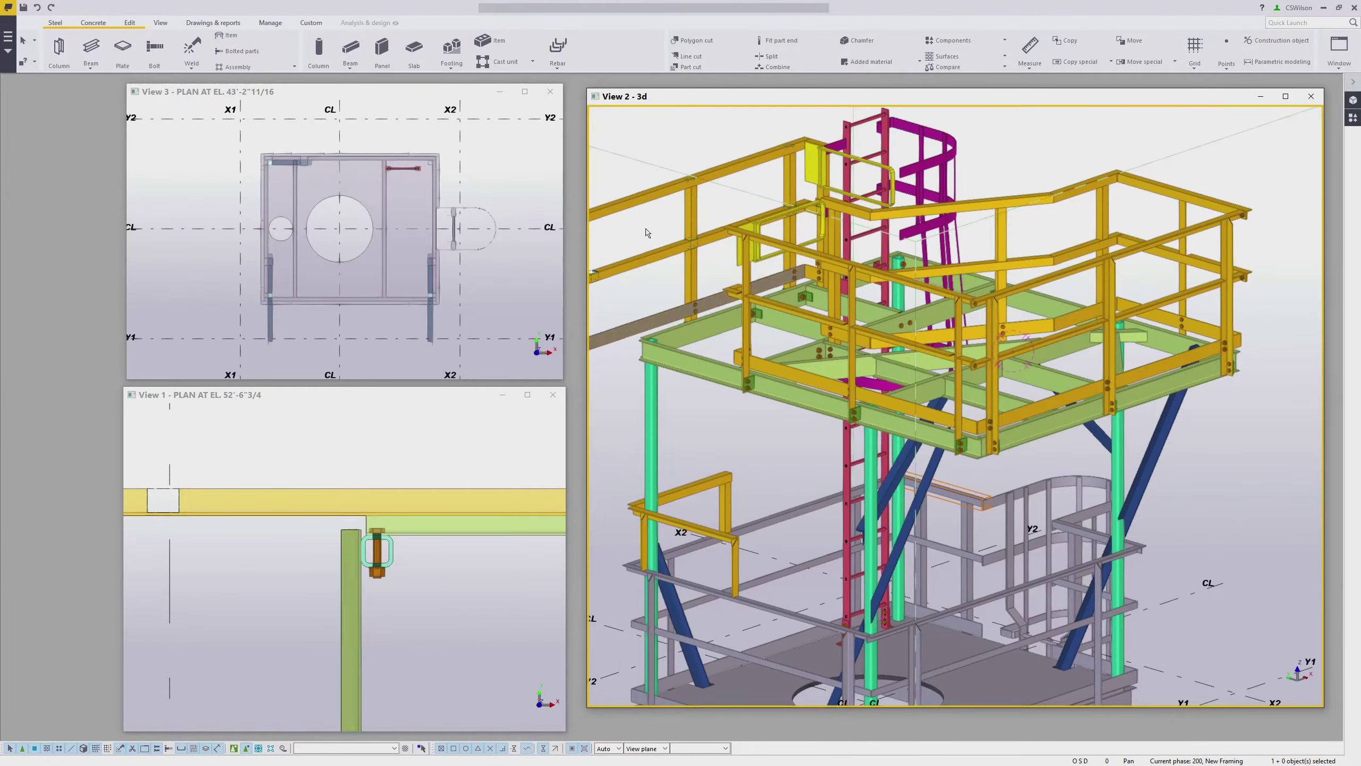
{"action": "middle_click_drag", "start_coordinate": [637, 316], "coordinate": [735, 341]}
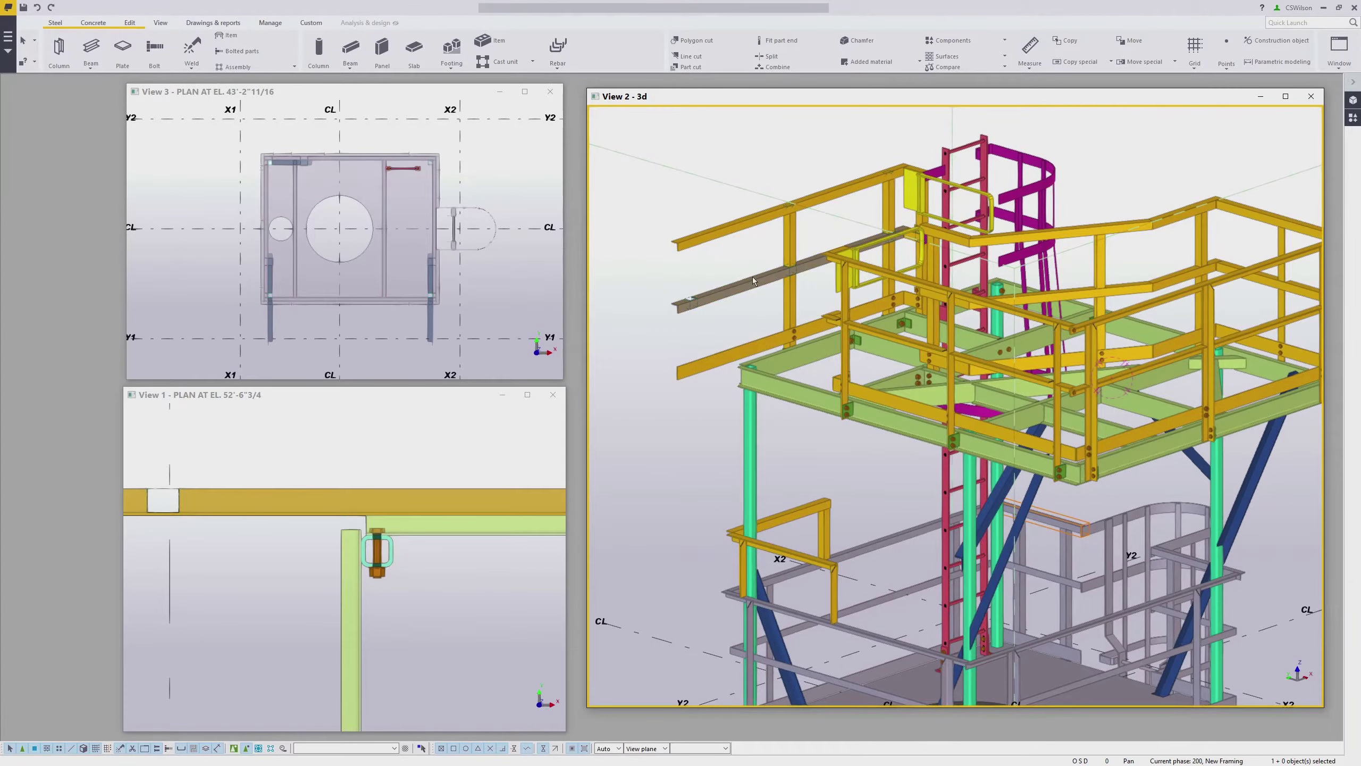
{"action": "middle_click_drag", "start_coordinate": [1121, 363], "coordinate": [999, 306]}
{"action": "scroll", "coordinate": [1051, 318], "scroll_direction": "up", "scroll_amount": 5}
{"action": "scroll", "coordinate": [999, 306], "scroll_direction": "up", "scroll_amount": 2}
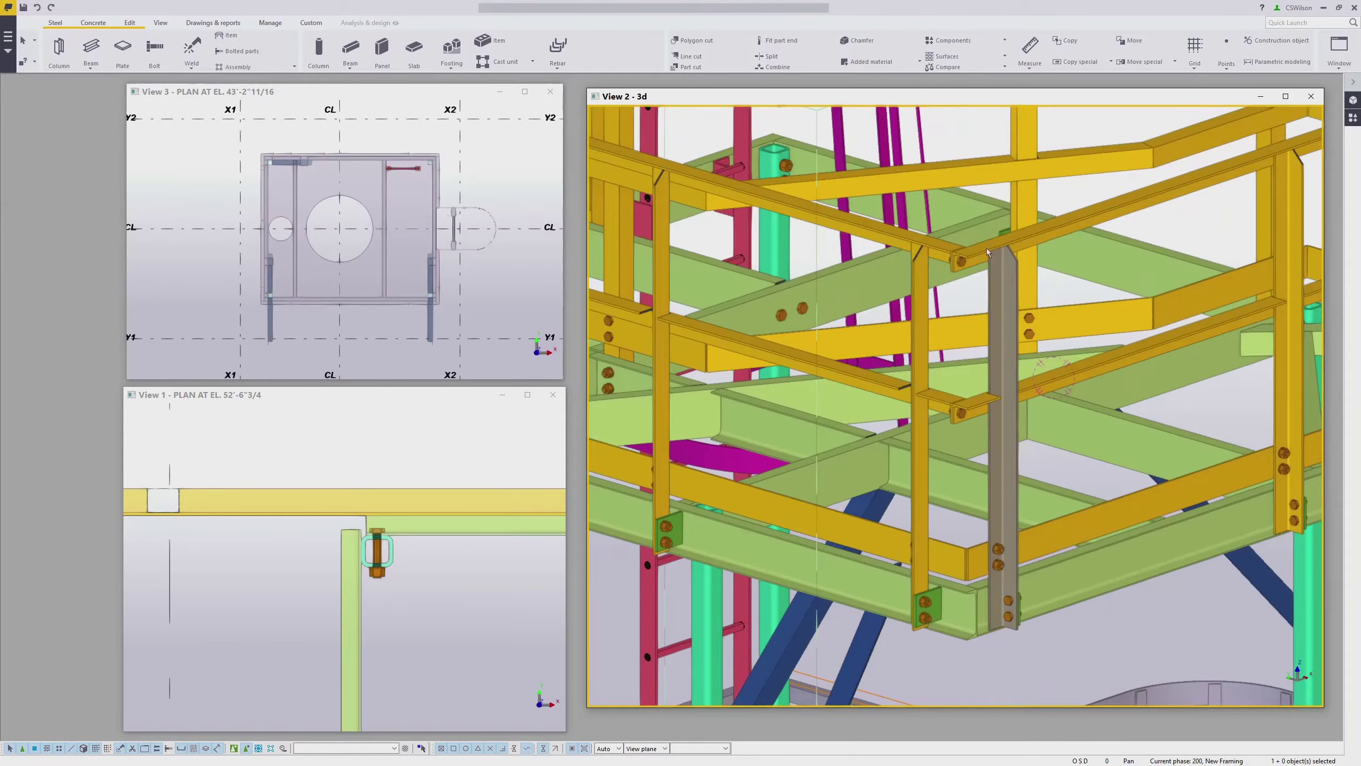
{"action": "left_click", "coordinate": [1019, 239], "text": "ctrl"}
{"action": "left_click", "coordinate": [1029, 391], "text": "ctrl"}
{"action": "left_click", "coordinate": [1026, 536], "text": "ctrl"}
Add the post's toe-plate bolts plus its base clip plate and clip bolts to the selection.
{"action": "scroll", "coordinate": [1003, 543], "scroll_direction": "up", "scroll_amount": 2}
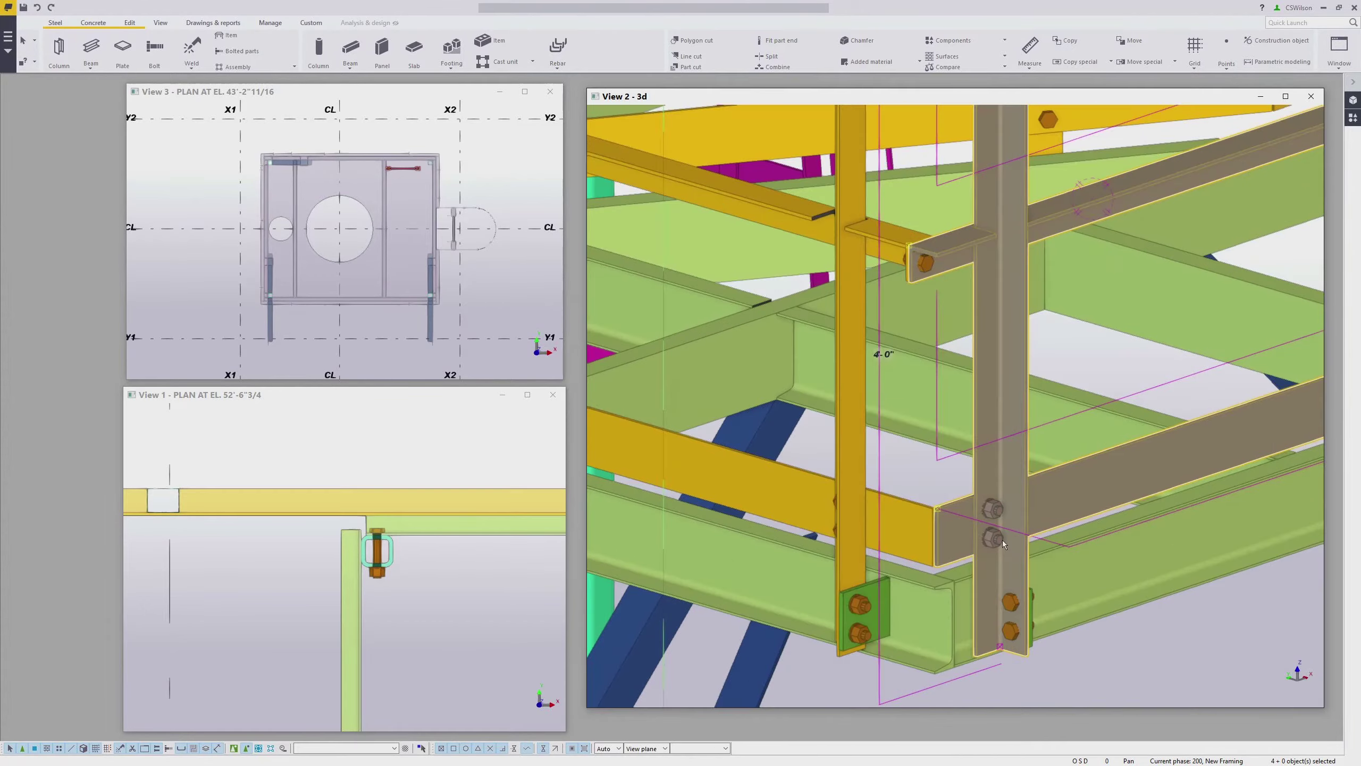
{"action": "left_click", "coordinate": [1021, 585], "text": "ctrl"}
{"action": "middle_click_drag", "start_coordinate": [1025, 583], "coordinate": [889, 575], "text": "ctrl"}
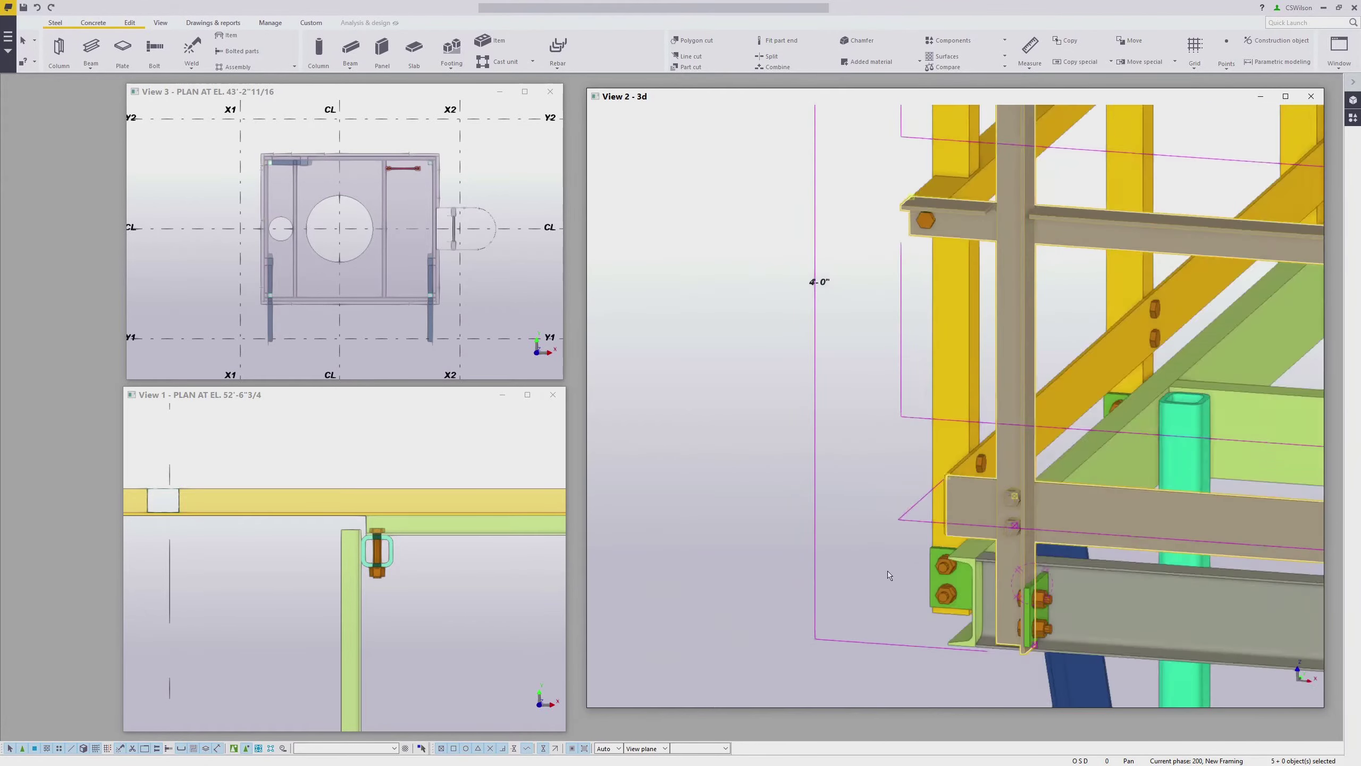
{"action": "scroll", "coordinate": [1036, 563], "scroll_direction": "up", "scroll_amount": 3}
{"action": "left_click", "coordinate": [995, 556], "text": "ctrl"}
{"action": "left_click", "coordinate": [983, 538], "text": "ctrl"}
{"action": "scroll", "coordinate": [981, 534], "scroll_direction": "down", "scroll_amount": 10}
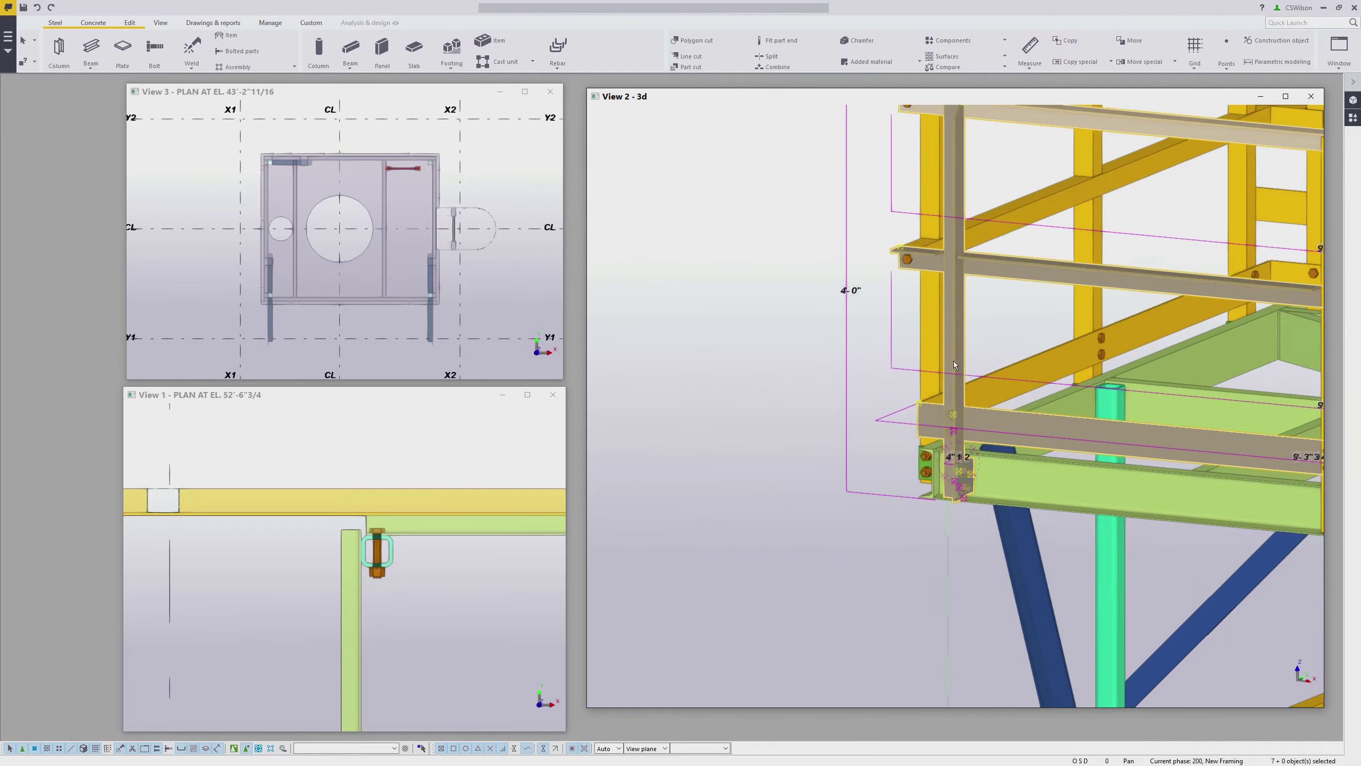
Add the mid rail's end plate and corner bolt to the selection.
{"action": "scroll", "coordinate": [962, 271], "scroll_direction": "up", "scroll_amount": 6}
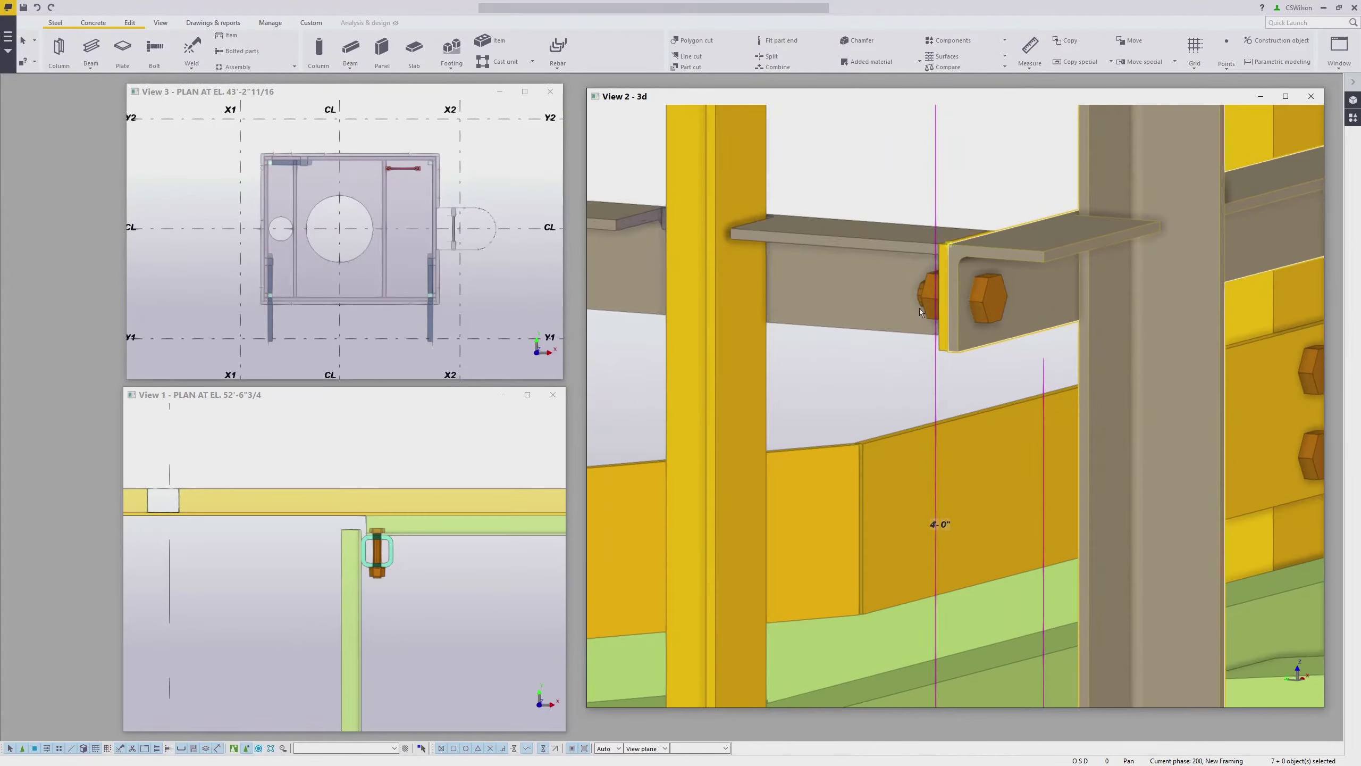
{"action": "scroll", "coordinate": [919, 302], "scroll_direction": "up", "scroll_amount": 2}
{"action": "middle_click_drag", "start_coordinate": [993, 324], "coordinate": [928, 298], "text": "ctrl"}
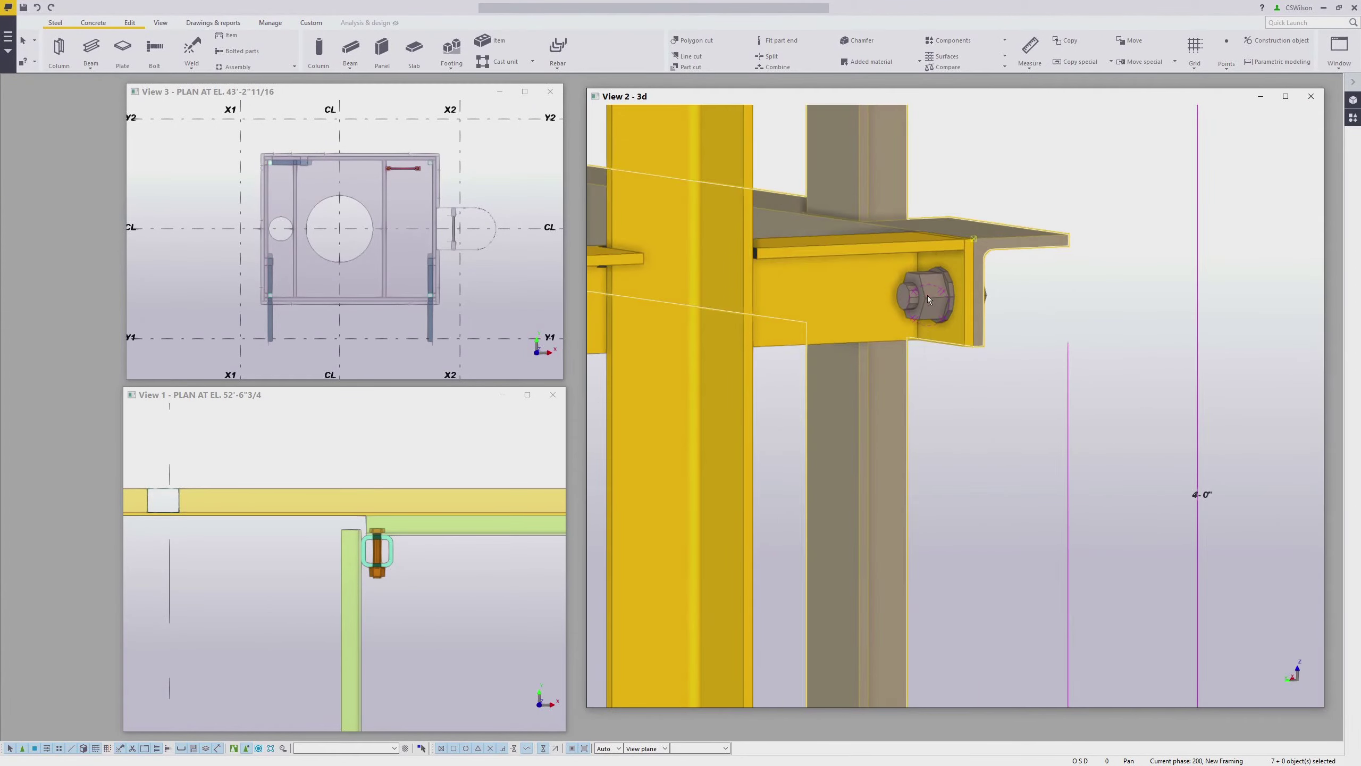
{"action": "left_click", "coordinate": [965, 280], "text": "ctrl"}
{"action": "left_click", "coordinate": [965, 280], "text": "ctrl"}
{"action": "scroll", "coordinate": [943, 300], "scroll_direction": "down", "scroll_amount": 4}
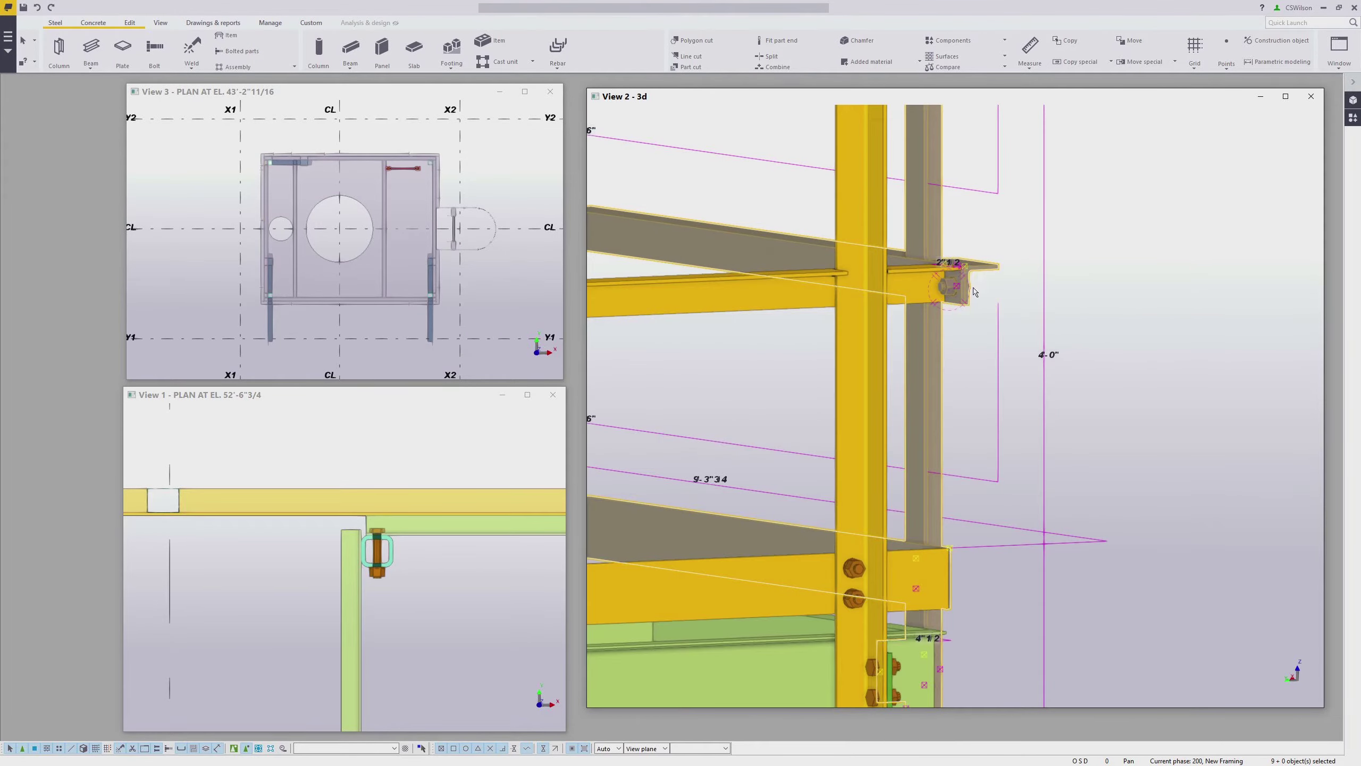
Add the top rail's end plate and corner bolt to the selection.
{"action": "scroll", "coordinate": [925, 338], "scroll_direction": "up", "scroll_amount": 10}
{"action": "scroll", "coordinate": [954, 310], "scroll_direction": "down", "scroll_amount": 10}
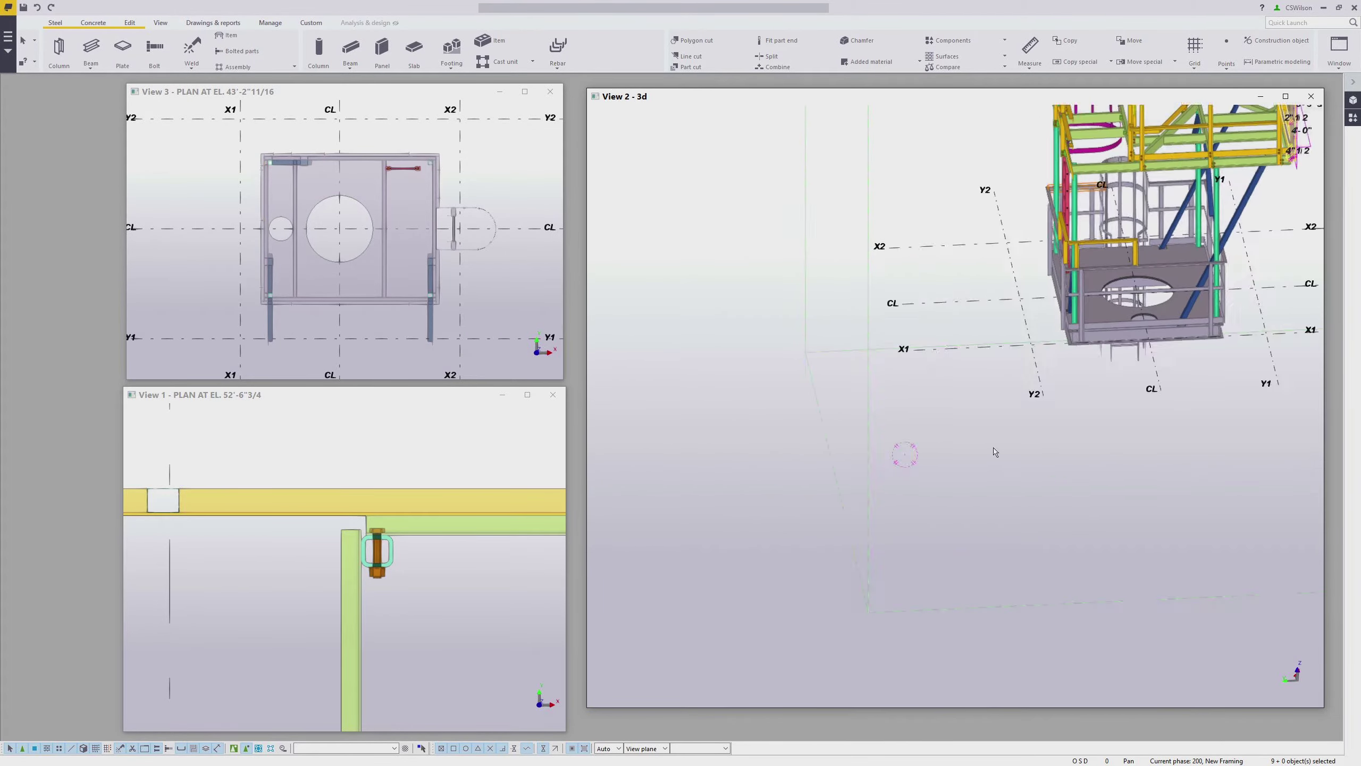
{"action": "scroll", "coordinate": [1146, 295], "scroll_direction": "up", "scroll_amount": 10}
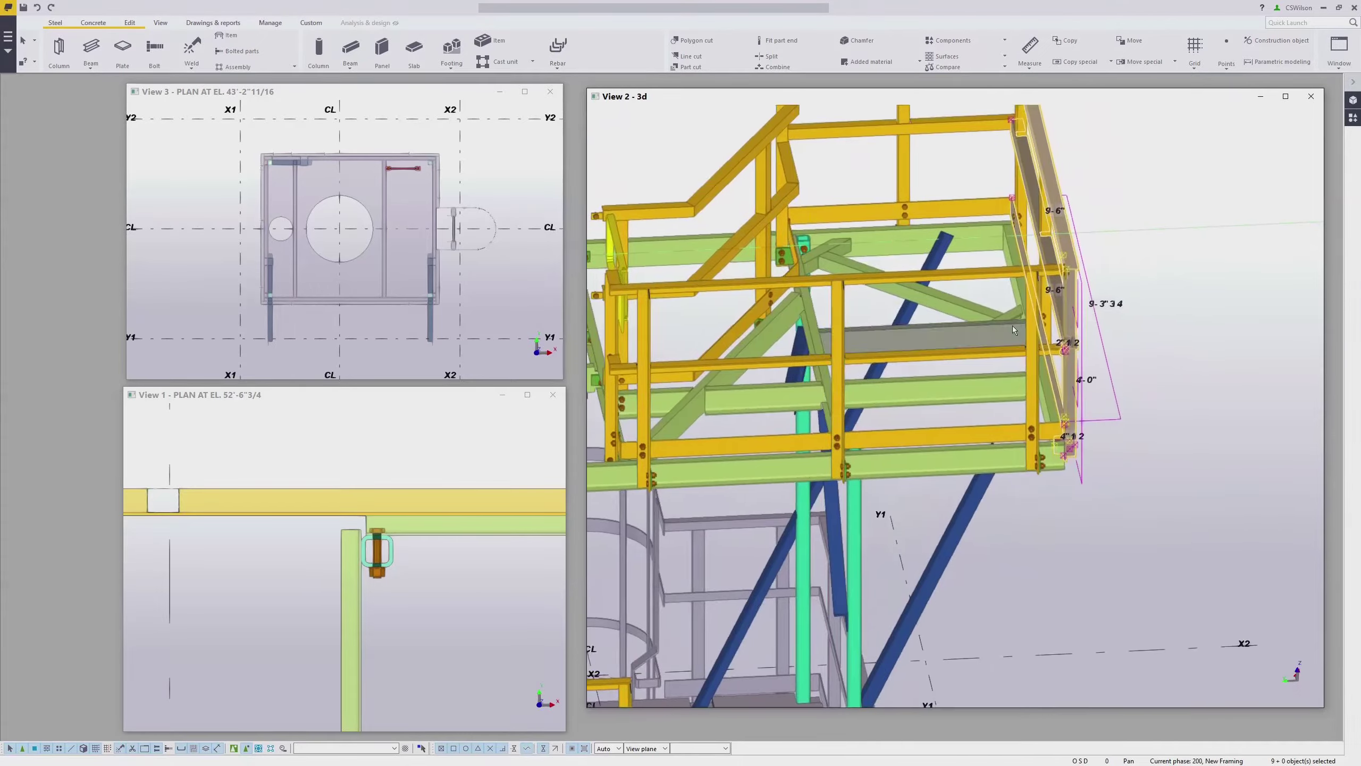
{"action": "middle_click_drag", "start_coordinate": [1093, 256], "coordinate": [1053, 312]}
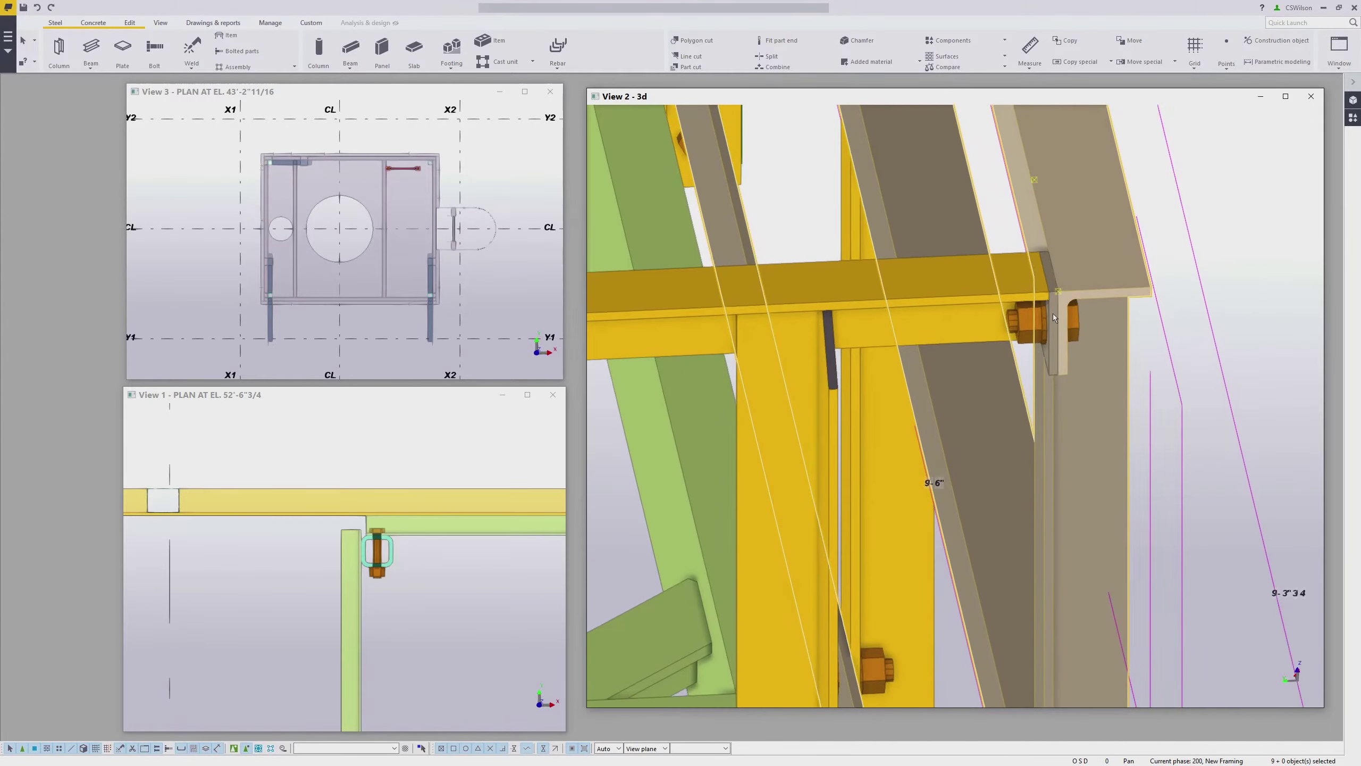
{"action": "scroll", "coordinate": [1045, 316], "scroll_direction": "up", "scroll_amount": 3}
{"action": "scroll", "coordinate": [1042, 317], "scroll_direction": "up", "scroll_amount": 2}
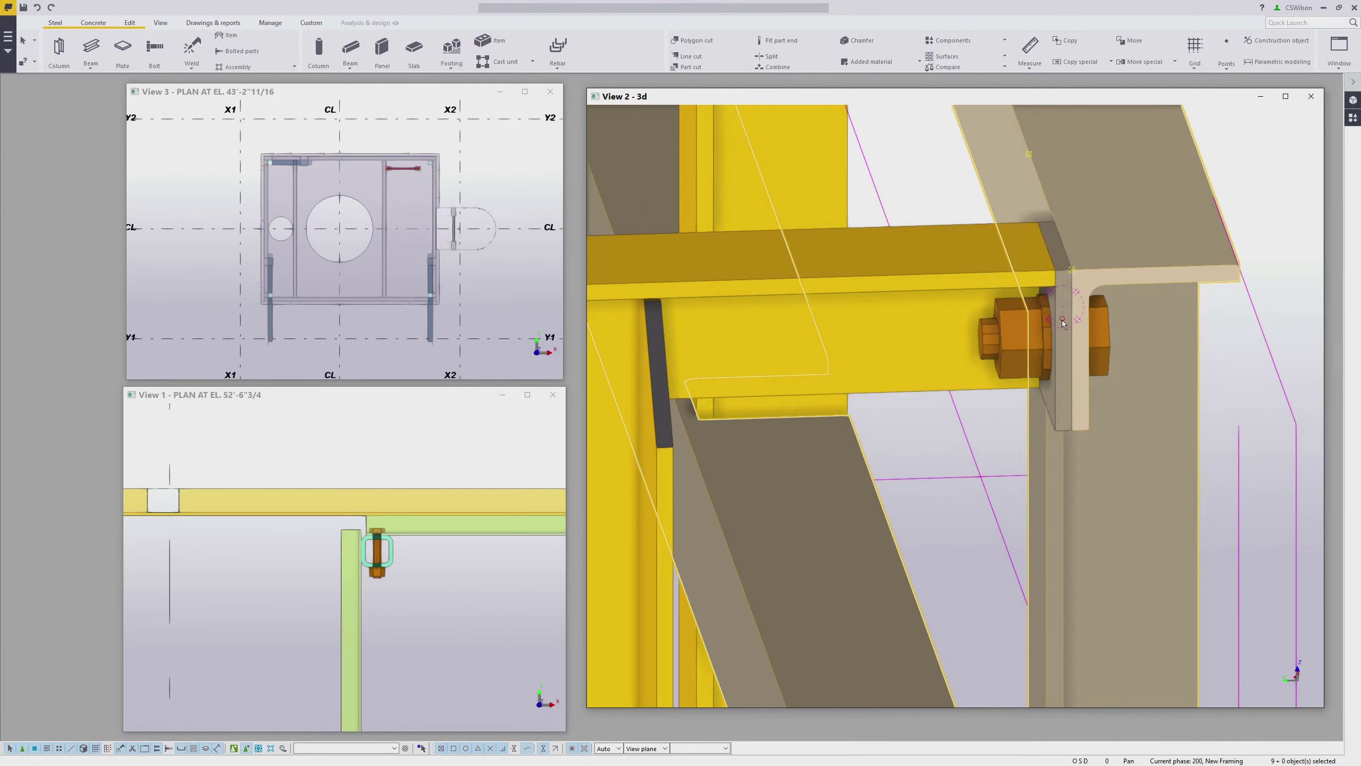
{"action": "left_click", "coordinate": [1062, 319], "text": "shift"}
Start copying the selected handrail parts to another plane, defining the source plane from the outer beam corner with its X-direction along the side beam.
{"action": "scroll", "coordinate": [1008, 341], "scroll_direction": "down", "scroll_amount": 8}
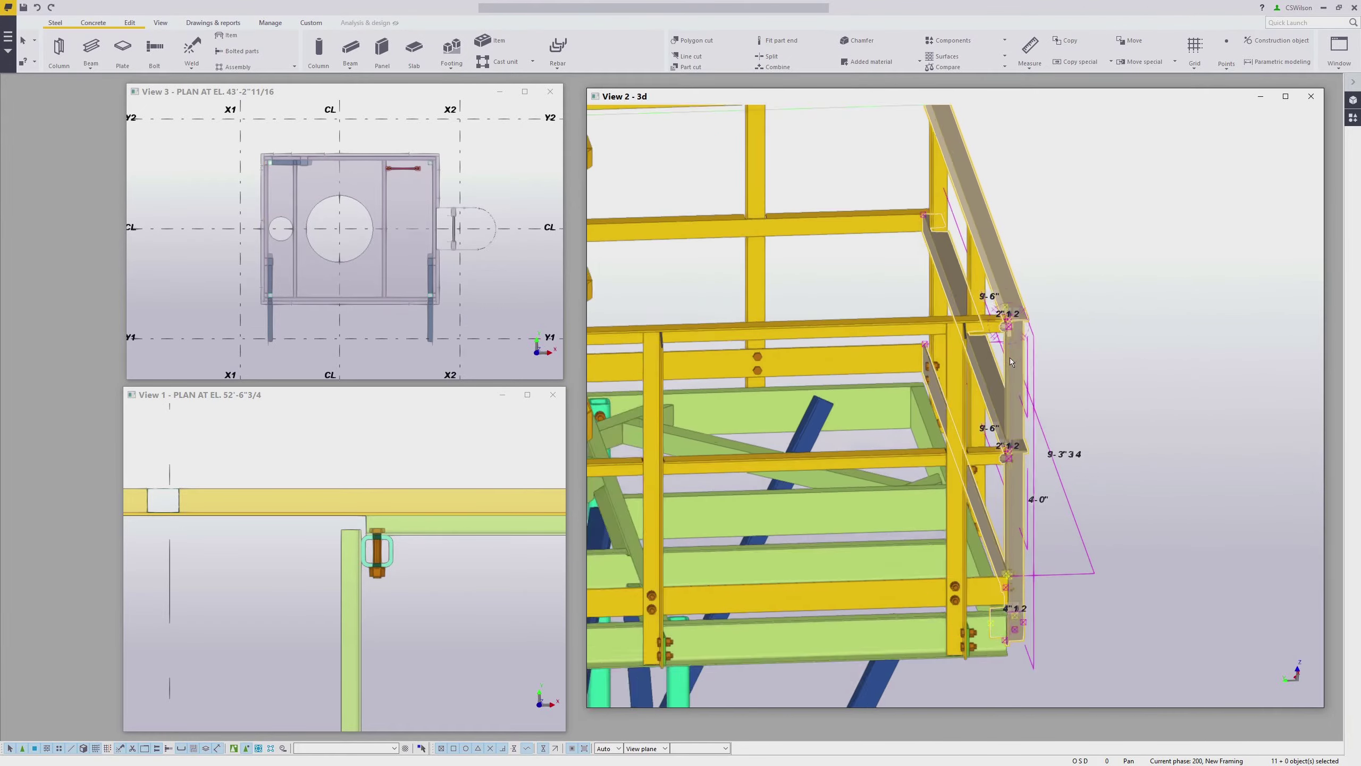
{"action": "scroll", "coordinate": [954, 400], "scroll_direction": "up", "scroll_amount": 2}
{"action": "scroll", "coordinate": [954, 400], "scroll_direction": "down", "scroll_amount": 3}
{"action": "middle_click_drag", "start_coordinate": [917, 380], "coordinate": [991, 372], "text": "ctrl"}
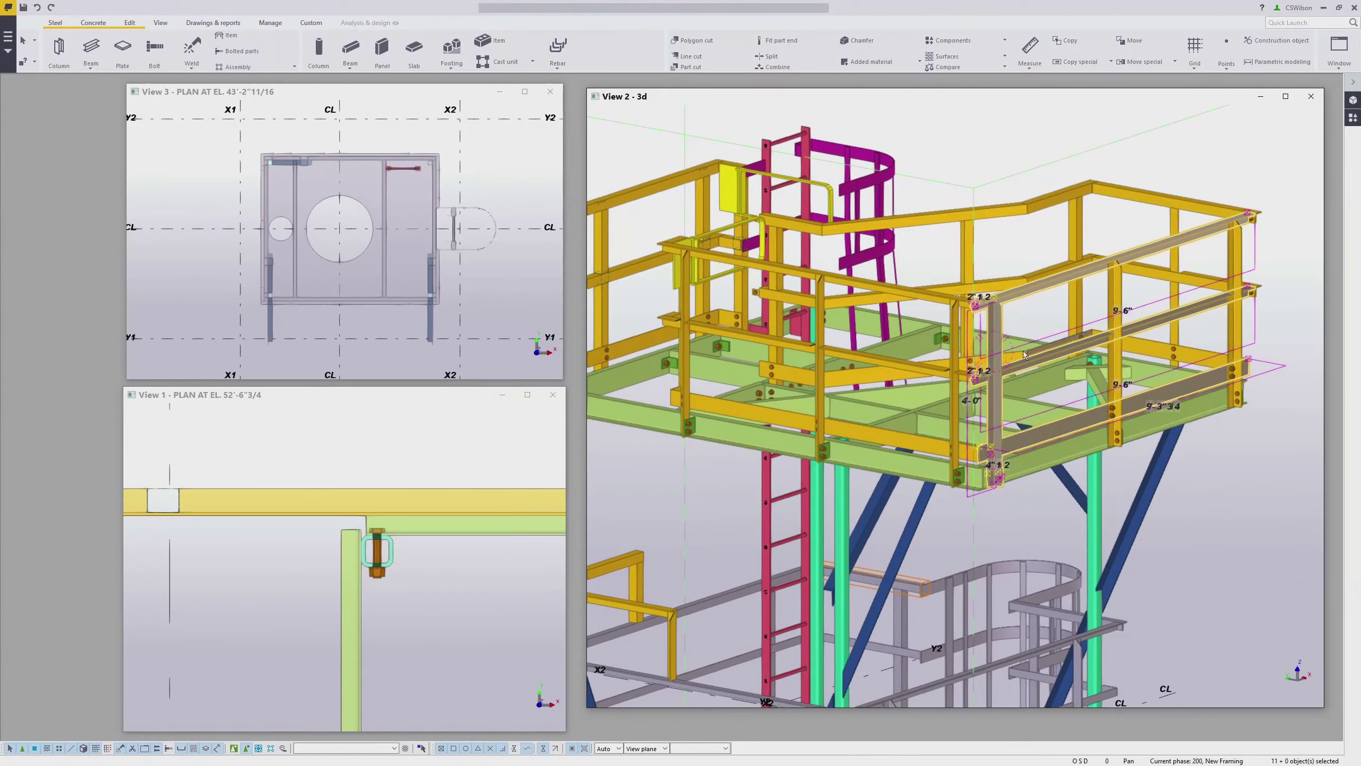
{"action": "scroll", "coordinate": [982, 403], "scroll_direction": "up", "scroll_amount": 2}
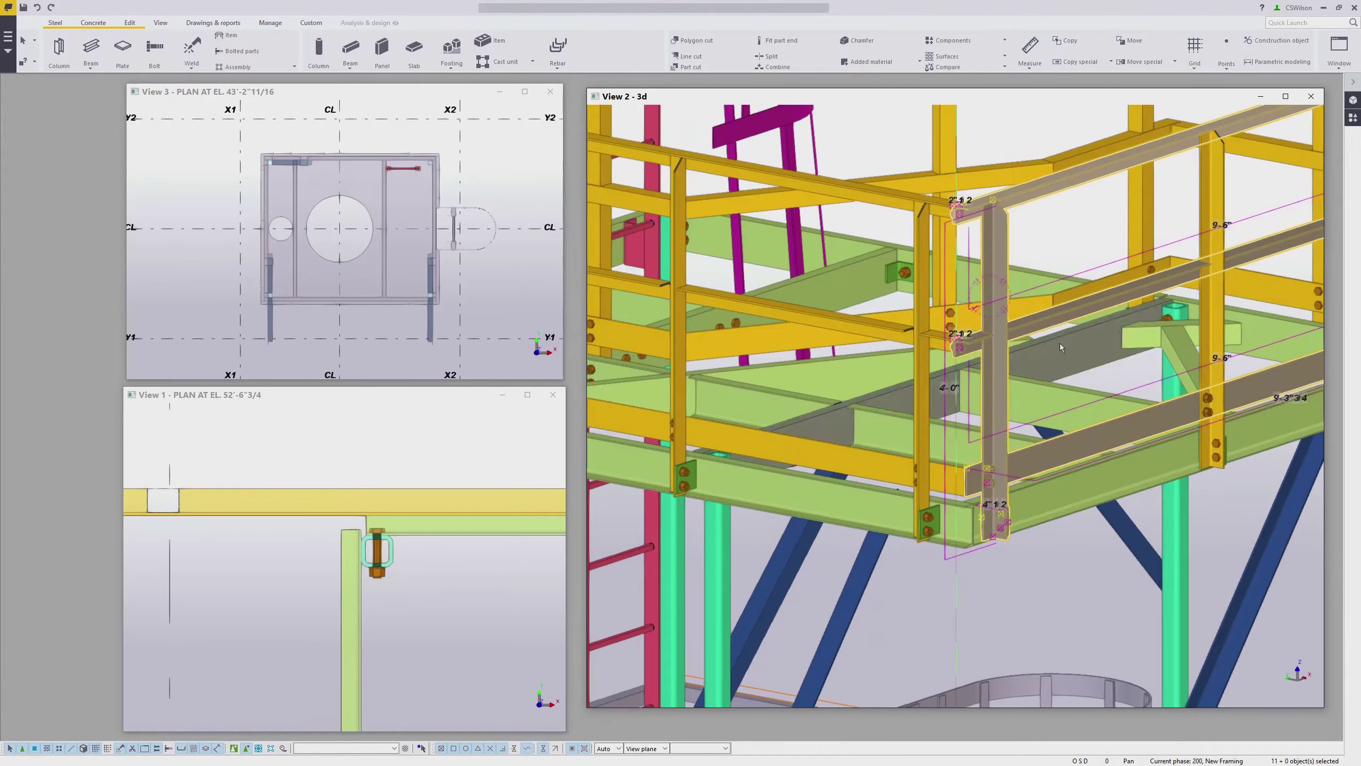
{"action": "right_click", "coordinate": [1077, 252]}
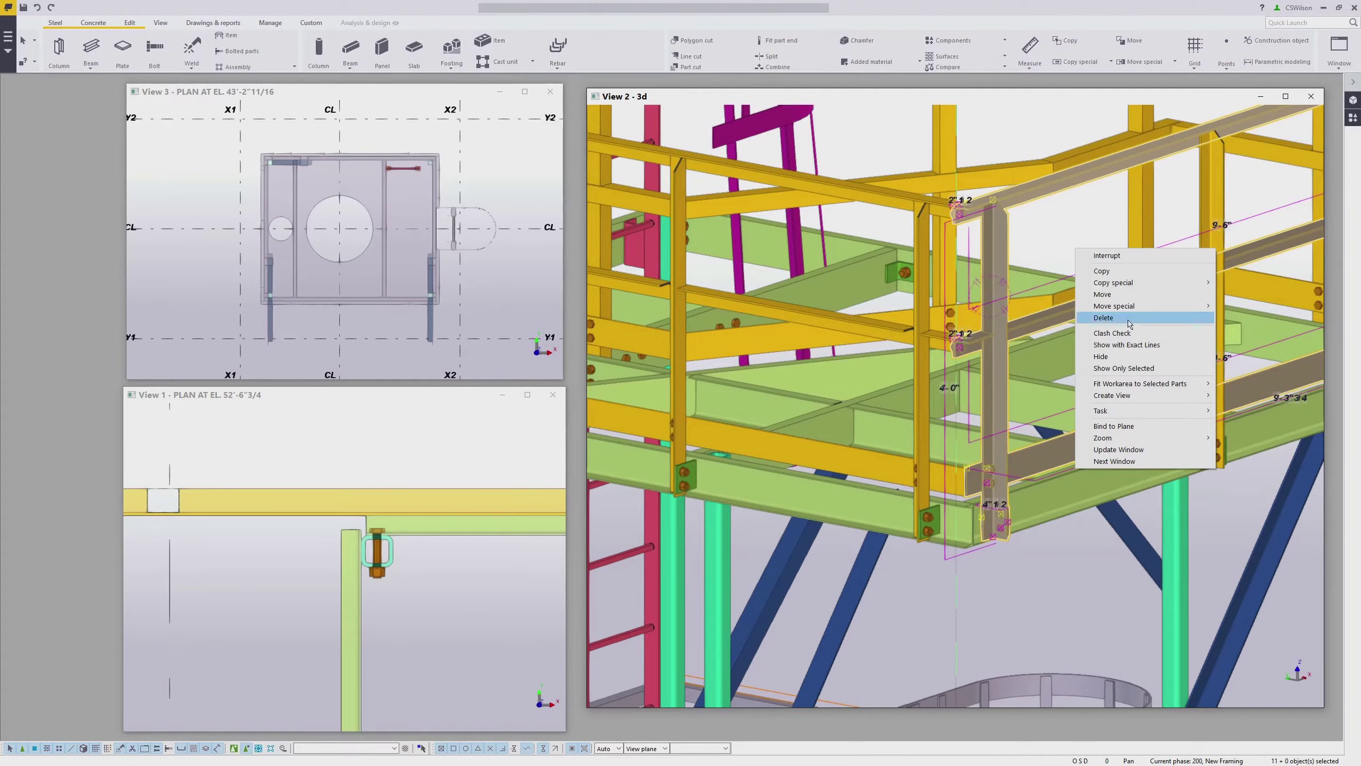
{"action": "mouse_move", "coordinate": [1128, 284]}
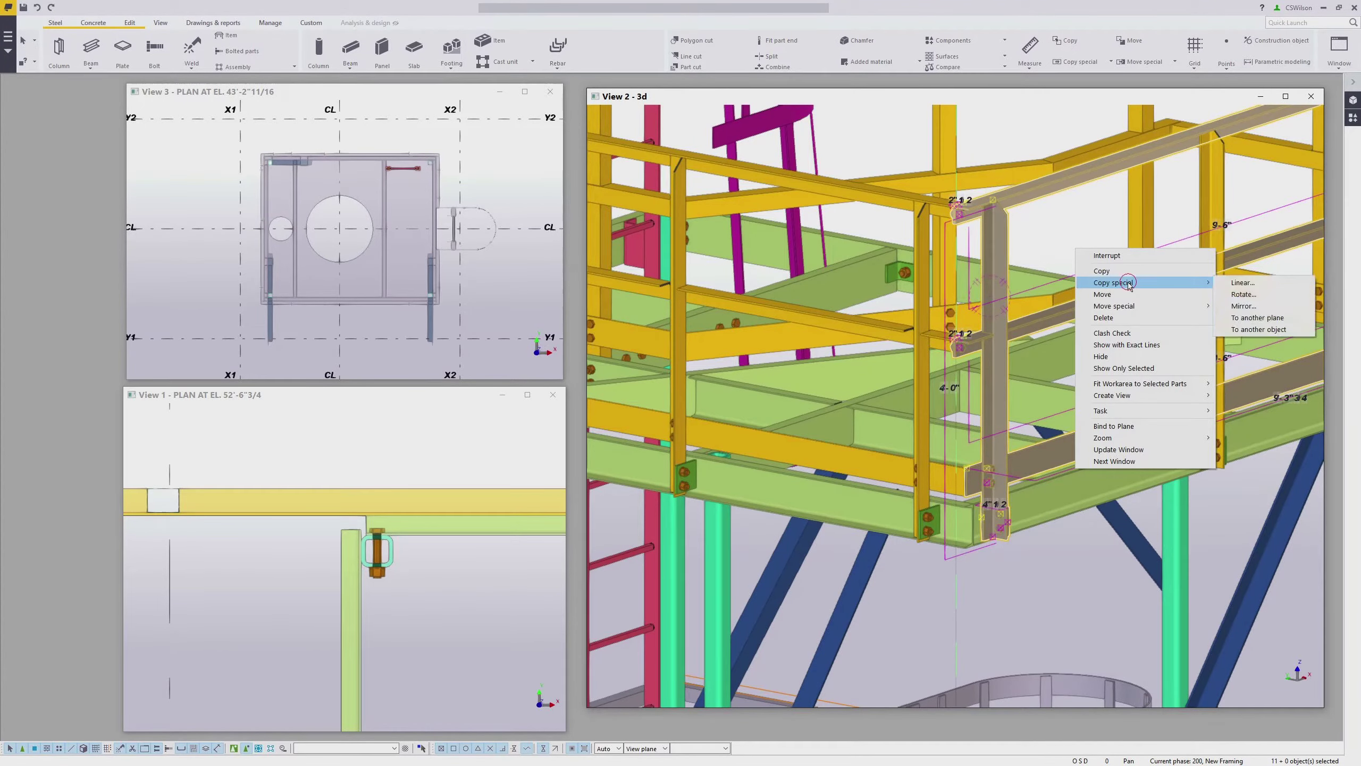
{"action": "left_click", "coordinate": [1265, 324]}
{"action": "scroll", "coordinate": [1021, 433], "scroll_direction": "up", "scroll_amount": 8}
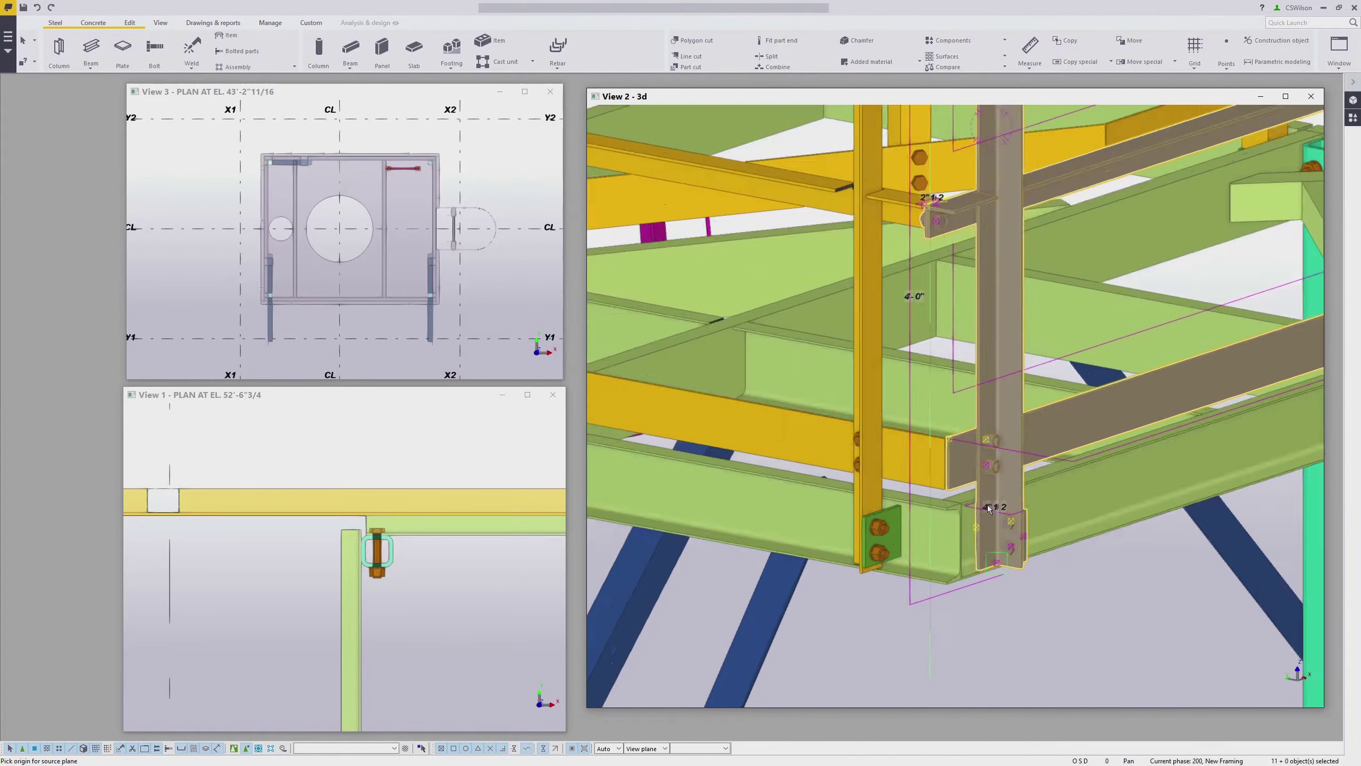
{"action": "scroll", "coordinate": [917, 510], "scroll_direction": "up", "scroll_amount": 2}
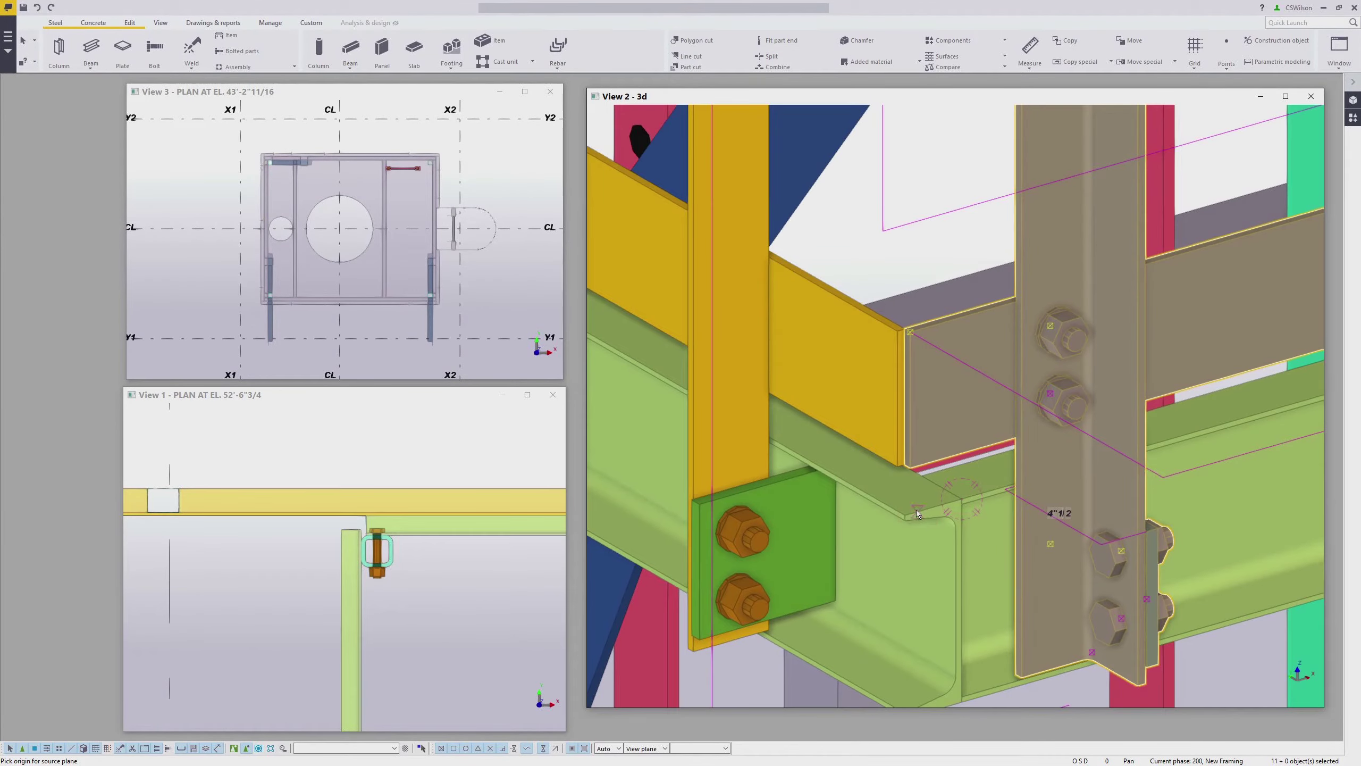
{"action": "scroll", "coordinate": [910, 509], "scroll_direction": "up", "scroll_amount": 2}
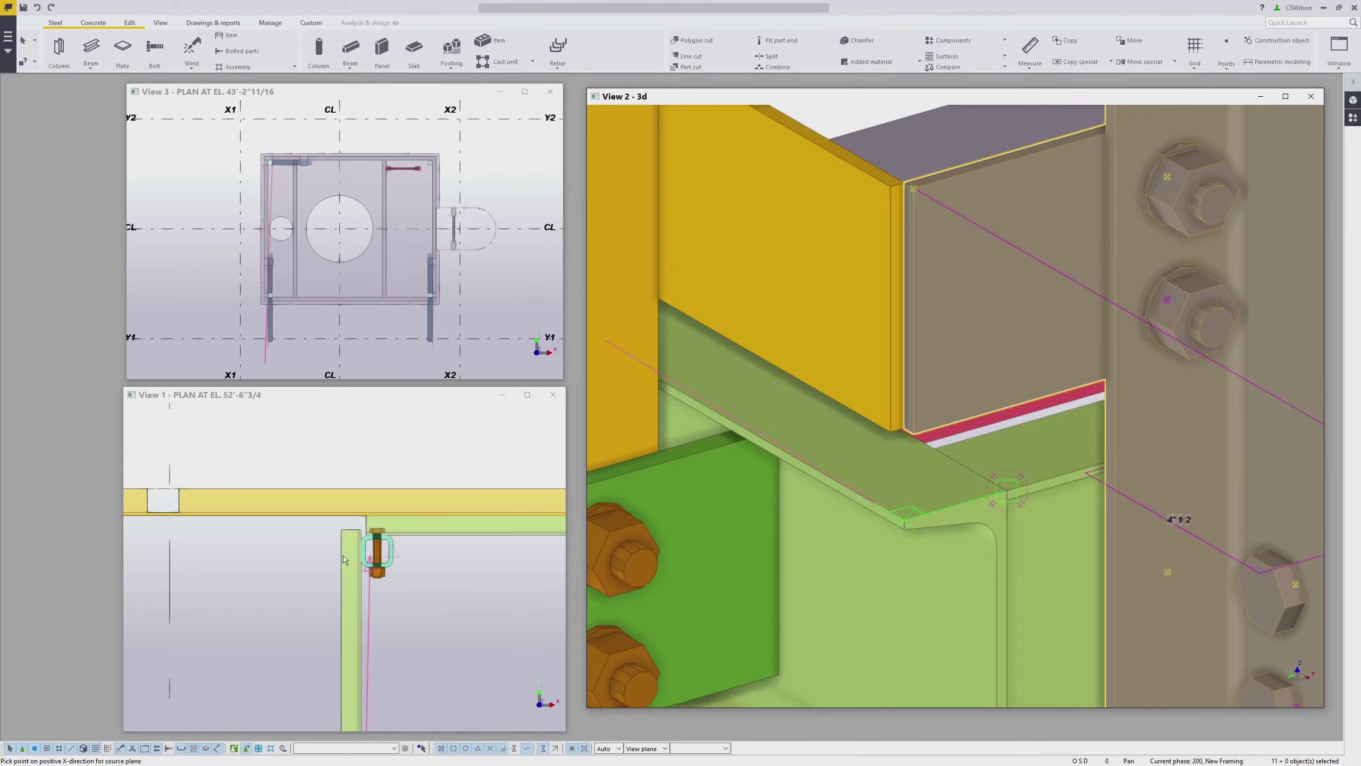
{"action": "scroll", "coordinate": [353, 559], "scroll_direction": "down", "scroll_amount": 6}
{"action": "scroll", "coordinate": [411, 502], "scroll_direction": "up", "scroll_amount": 8}
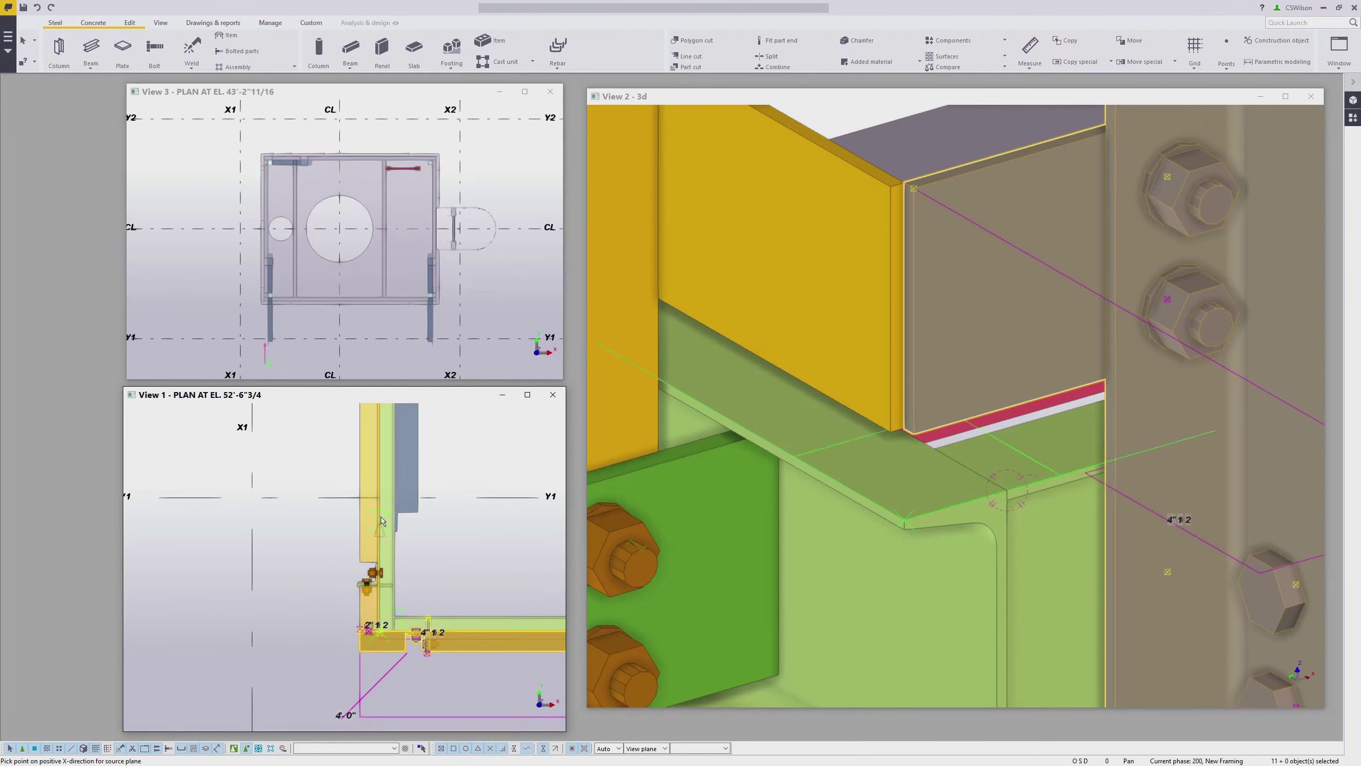
{"action": "left_click", "coordinate": [381, 462]}
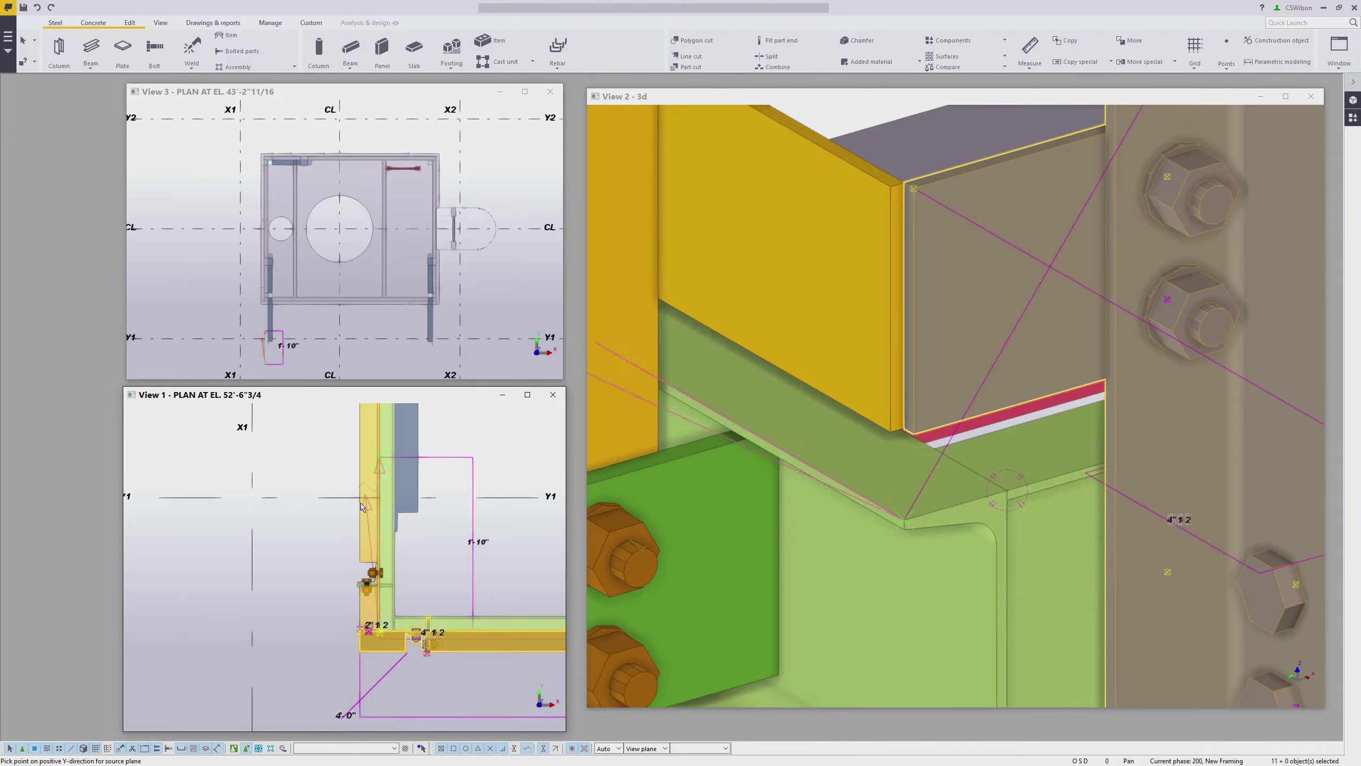
{"action": "scroll", "coordinate": [363, 637], "scroll_direction": "down", "scroll_amount": 2}
{"action": "scroll", "coordinate": [362, 637], "scroll_direction": "down", "scroll_amount": 2}
Place the copy on a target plane with its origin at the ladder-side beam corner near grid X1, X along the edge beam and Y outward.
{"action": "scroll", "coordinate": [395, 583], "scroll_direction": "up", "scroll_amount": 8}
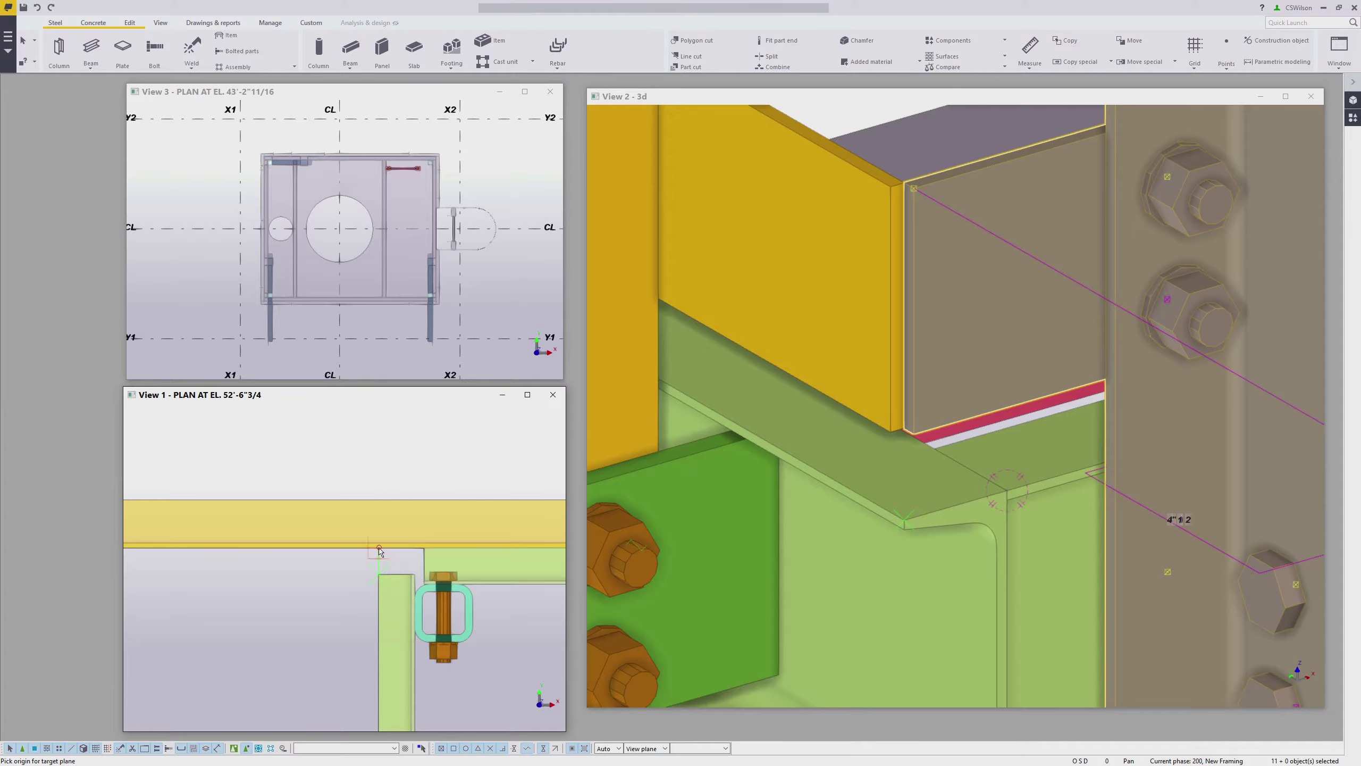
{"action": "scroll", "coordinate": [406, 545], "scroll_direction": "down", "scroll_amount": 3}
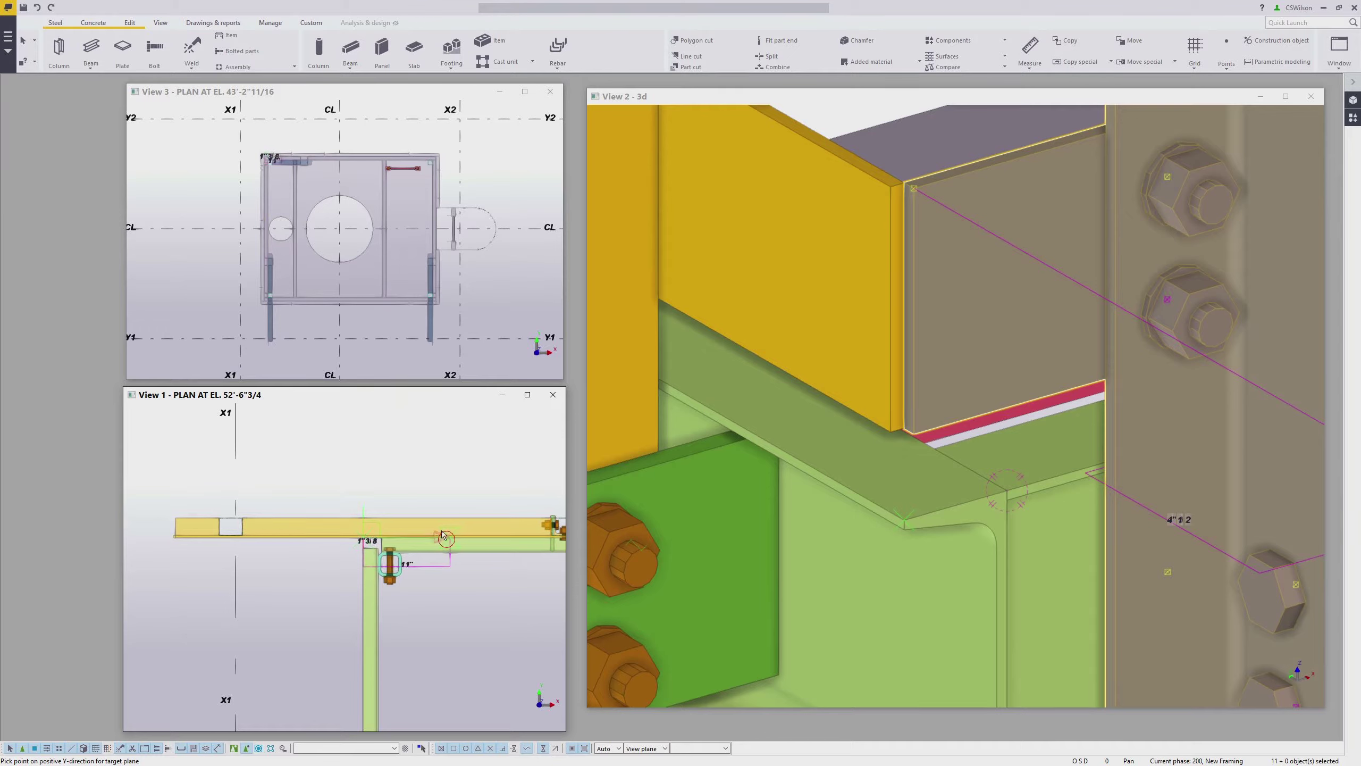
{"action": "left_click", "coordinate": [366, 471]}
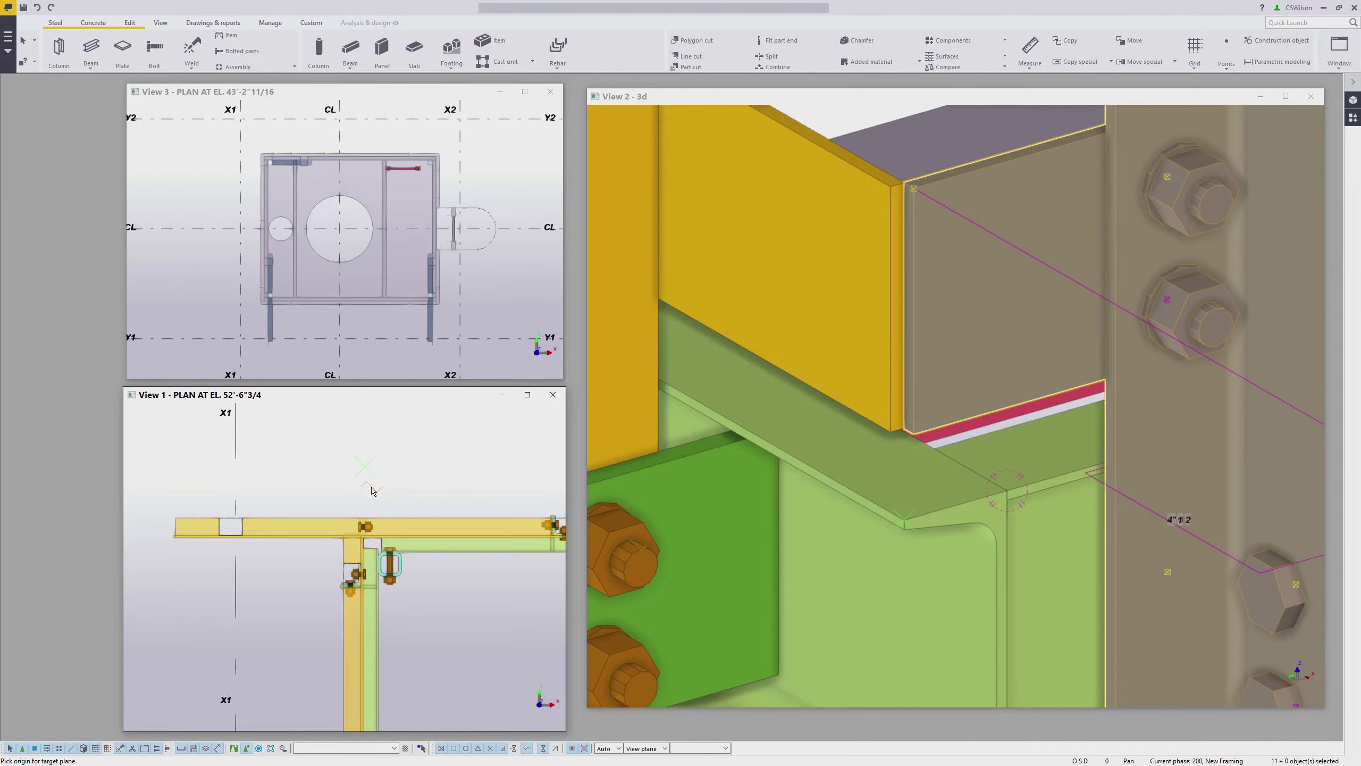
{"action": "scroll", "coordinate": [892, 282], "scroll_direction": "down", "scroll_amount": 5}
{"action": "right_click", "coordinate": [1187, 390]}
{"action": "left_click", "coordinate": [1209, 392]}
Shorten the copied top rail by moving its overhanging end point back to the corner at the perpendicular rail's end plate.
{"action": "scroll", "coordinate": [1010, 263], "scroll_direction": "down", "scroll_amount": 3}
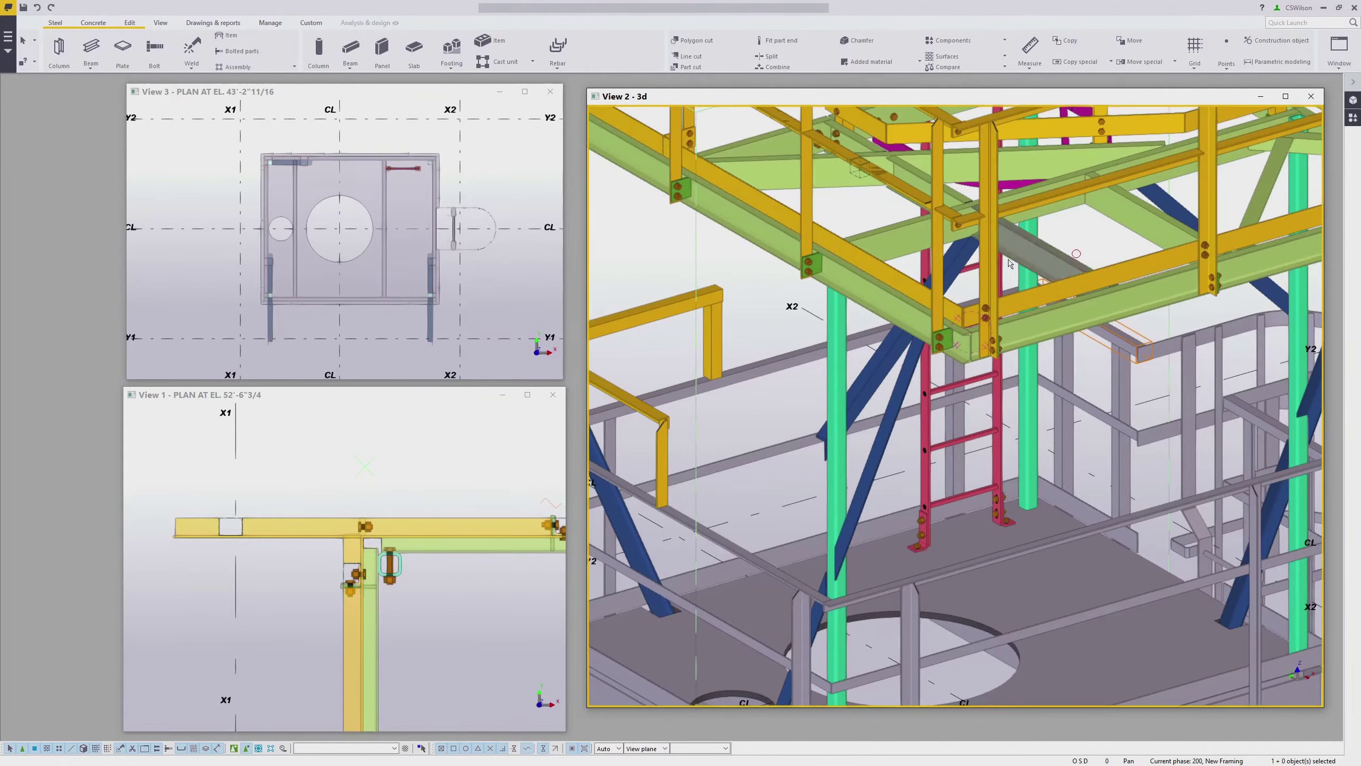
{"action": "scroll", "coordinate": [1010, 262], "scroll_direction": "down", "scroll_amount": 3}
{"action": "middle_click_drag", "start_coordinate": [836, 332], "coordinate": [986, 322], "text": "ctrl"}
{"action": "middle_click_drag", "start_coordinate": [889, 268], "coordinate": [984, 437]}
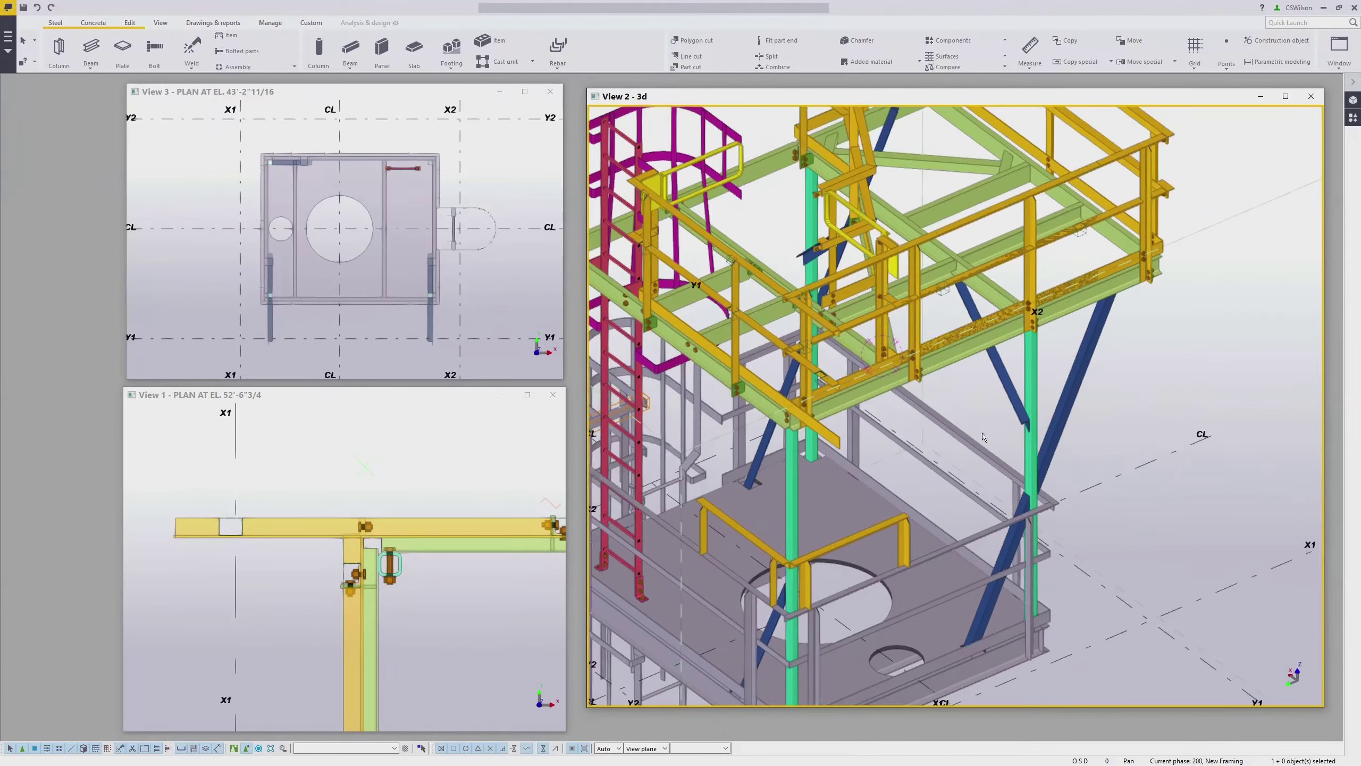
{"action": "scroll", "coordinate": [858, 290], "scroll_direction": "up", "scroll_amount": 8}
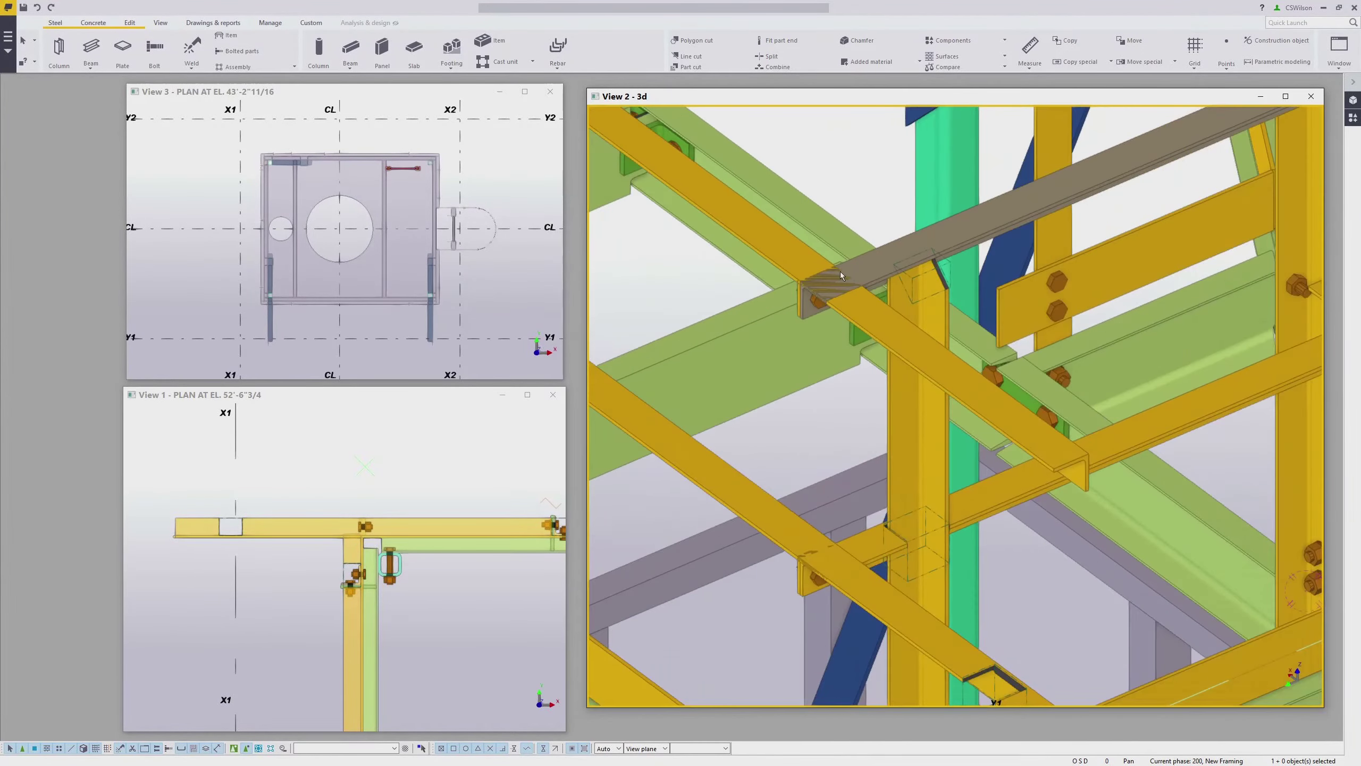
{"action": "scroll", "coordinate": [840, 276], "scroll_direction": "up", "scroll_amount": 2}
{"action": "middle_click_drag", "start_coordinate": [830, 295], "coordinate": [862, 330], "text": "ctrl"}
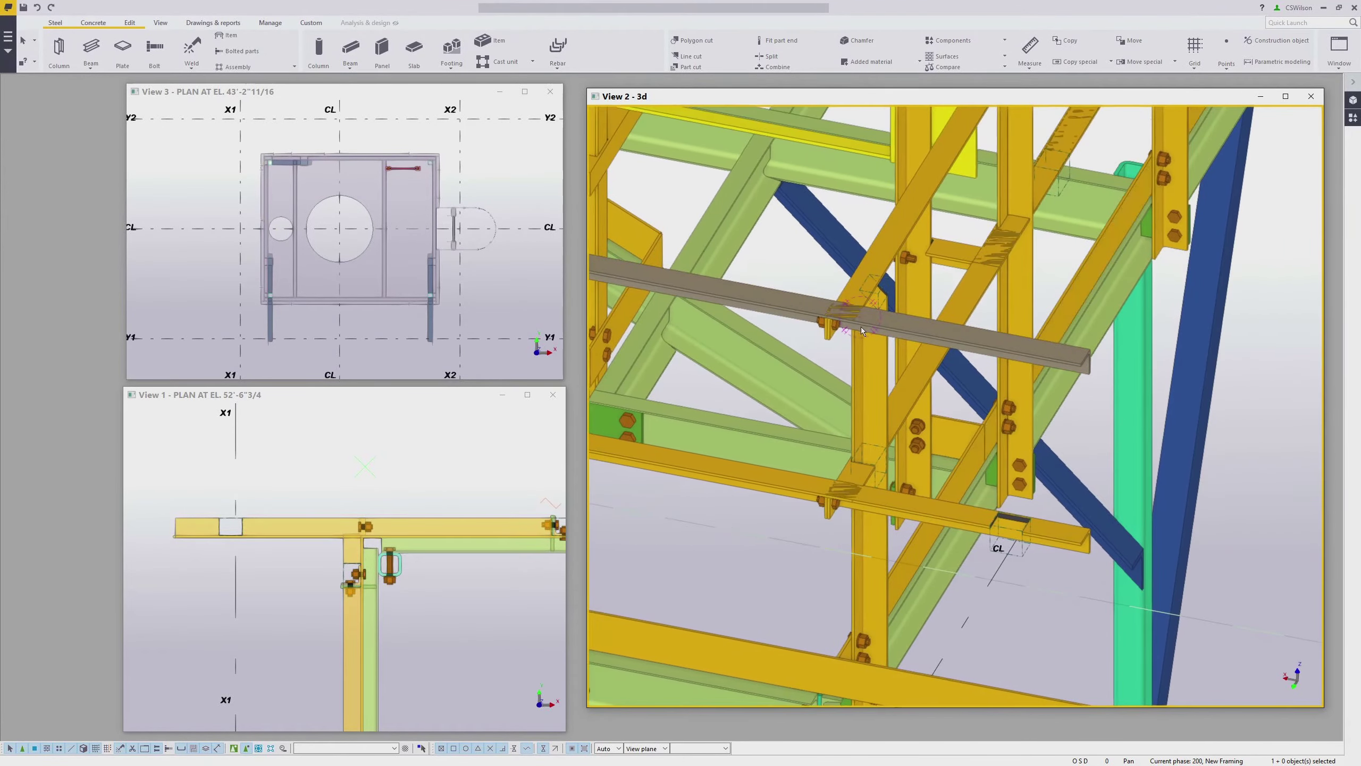
{"action": "left_click", "coordinate": [1091, 350]}
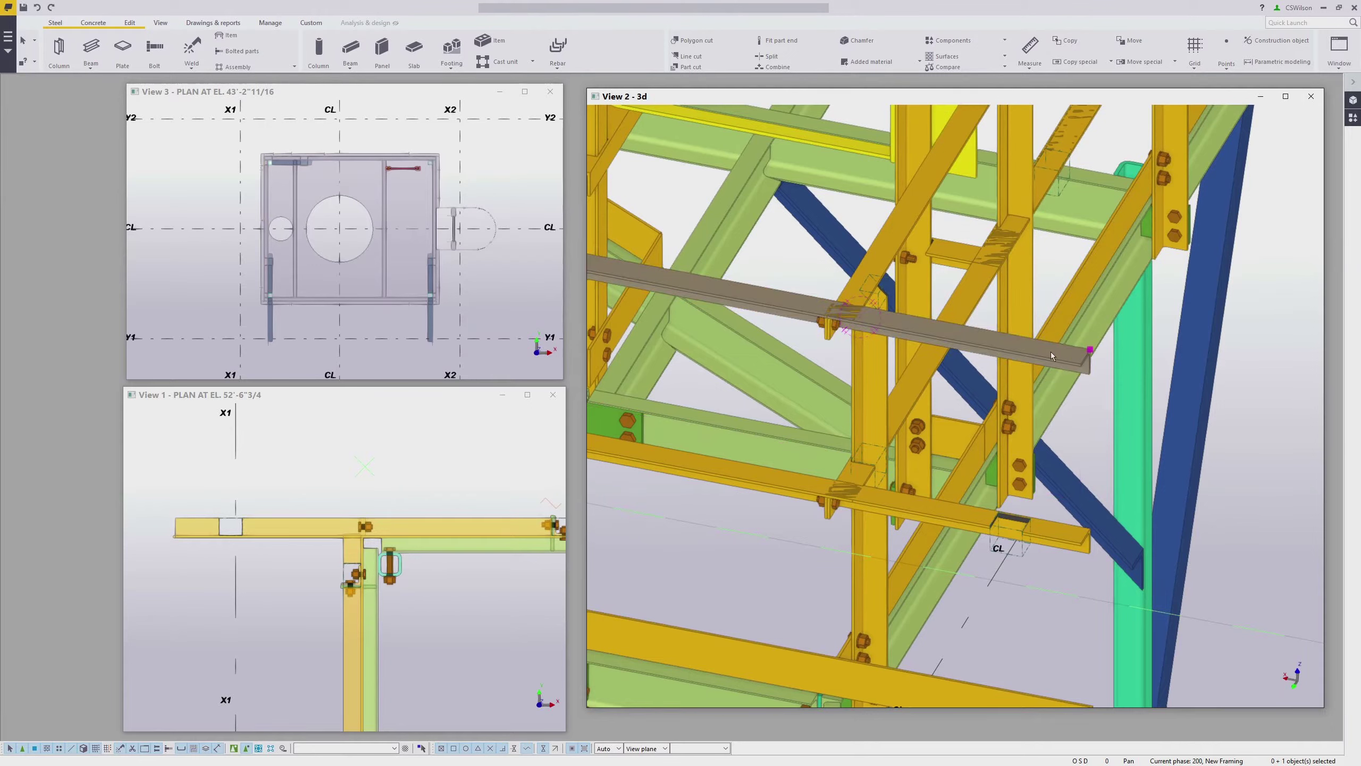
{"action": "left_click", "coordinate": [1091, 353]}
{"action": "left_click", "coordinate": [1091, 350]}
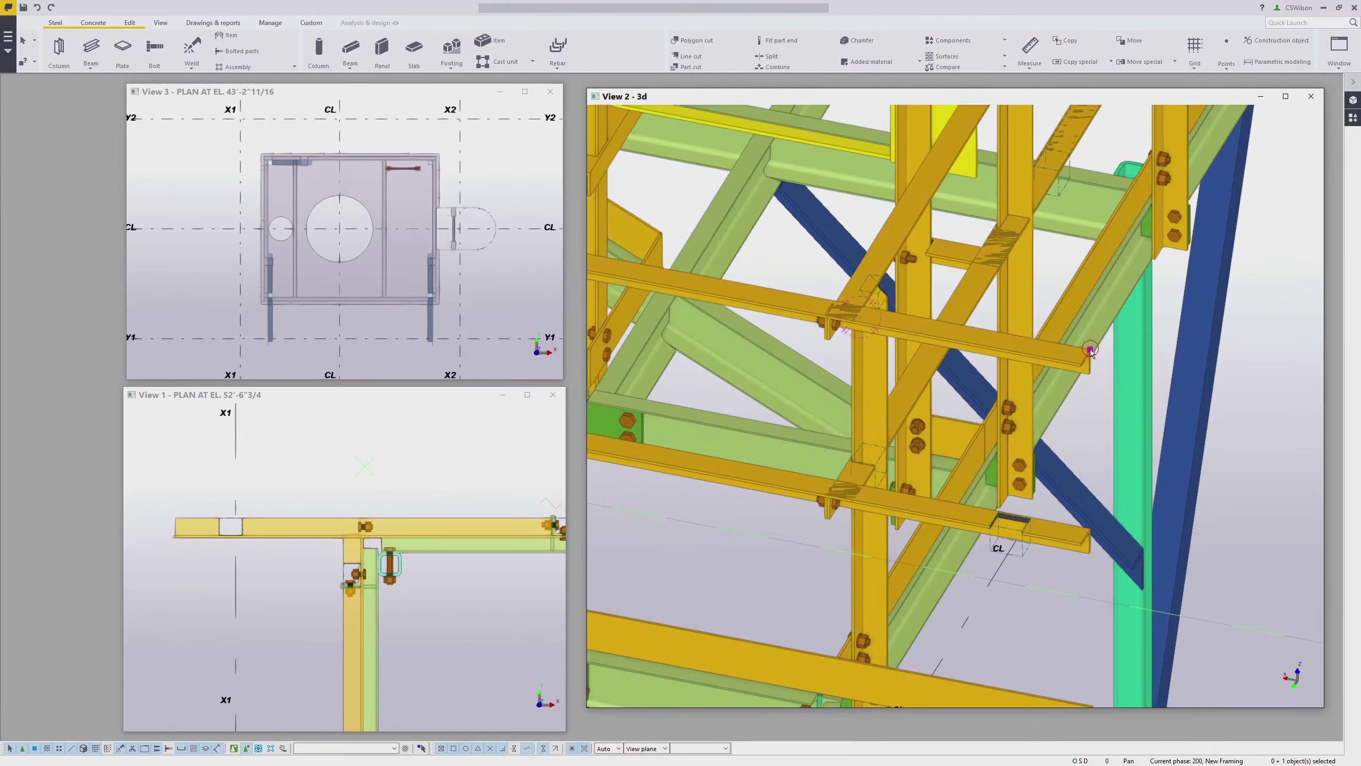
{"action": "right_click", "coordinate": [1091, 354]}
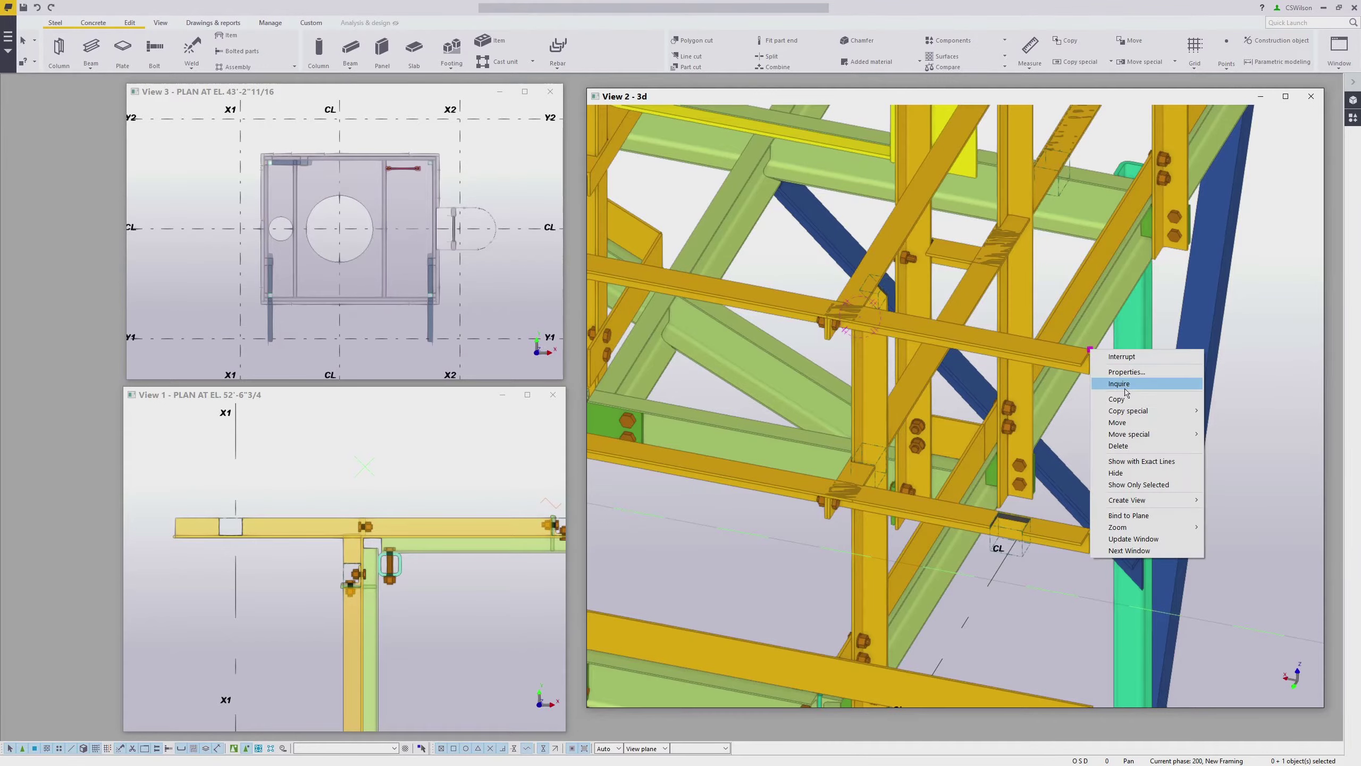
{"action": "left_click", "coordinate": [1120, 422]}
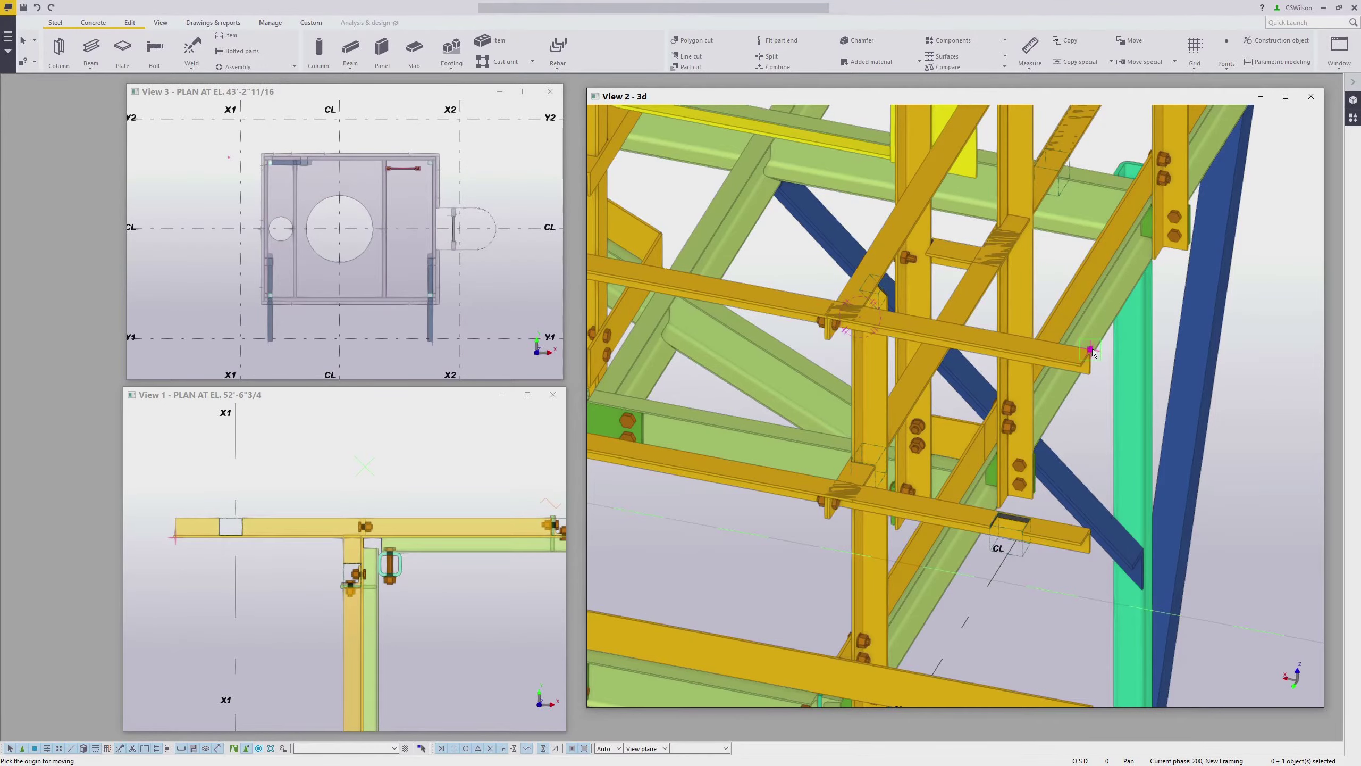
{"action": "scroll", "coordinate": [828, 312], "scroll_direction": "up", "scroll_amount": 3}
{"action": "scroll", "coordinate": [858, 320], "scroll_direction": "up", "scroll_amount": 2}
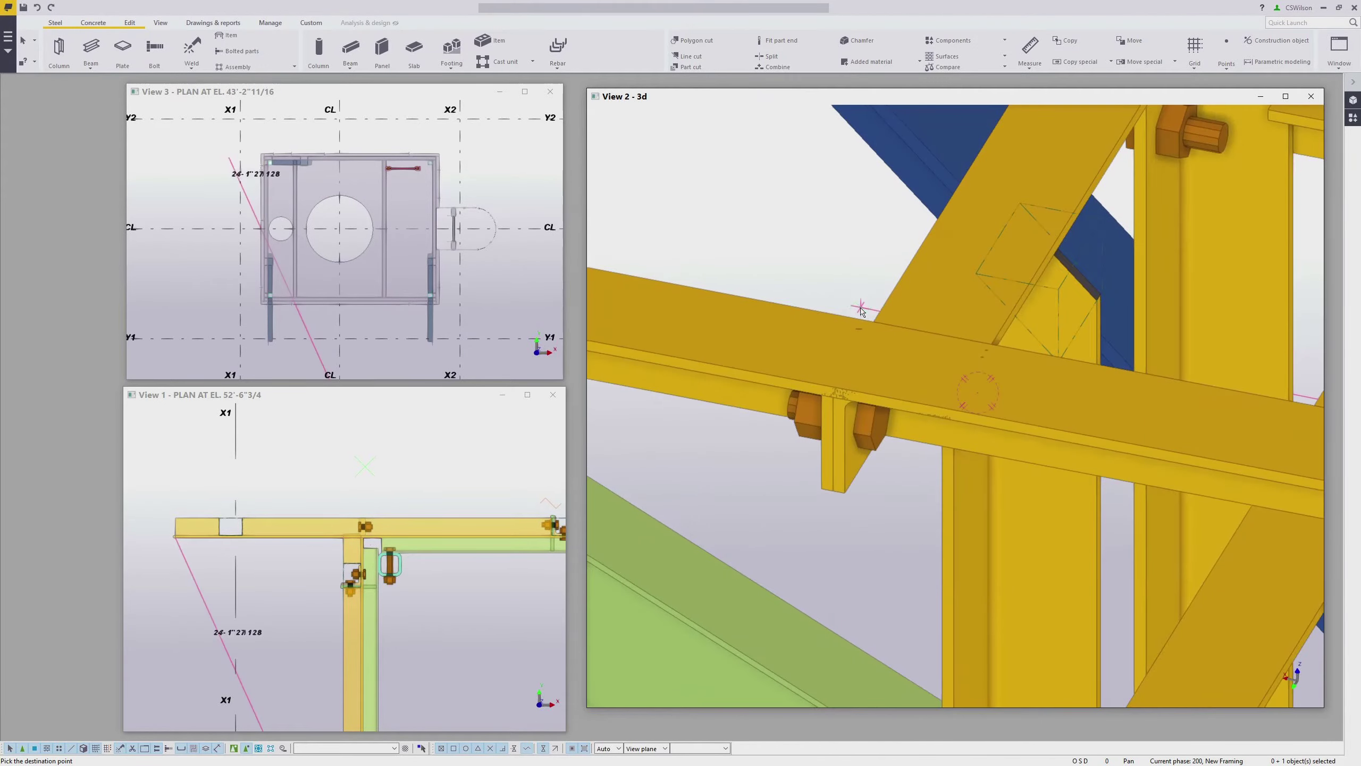
{"action": "left_click", "coordinate": [863, 322]}
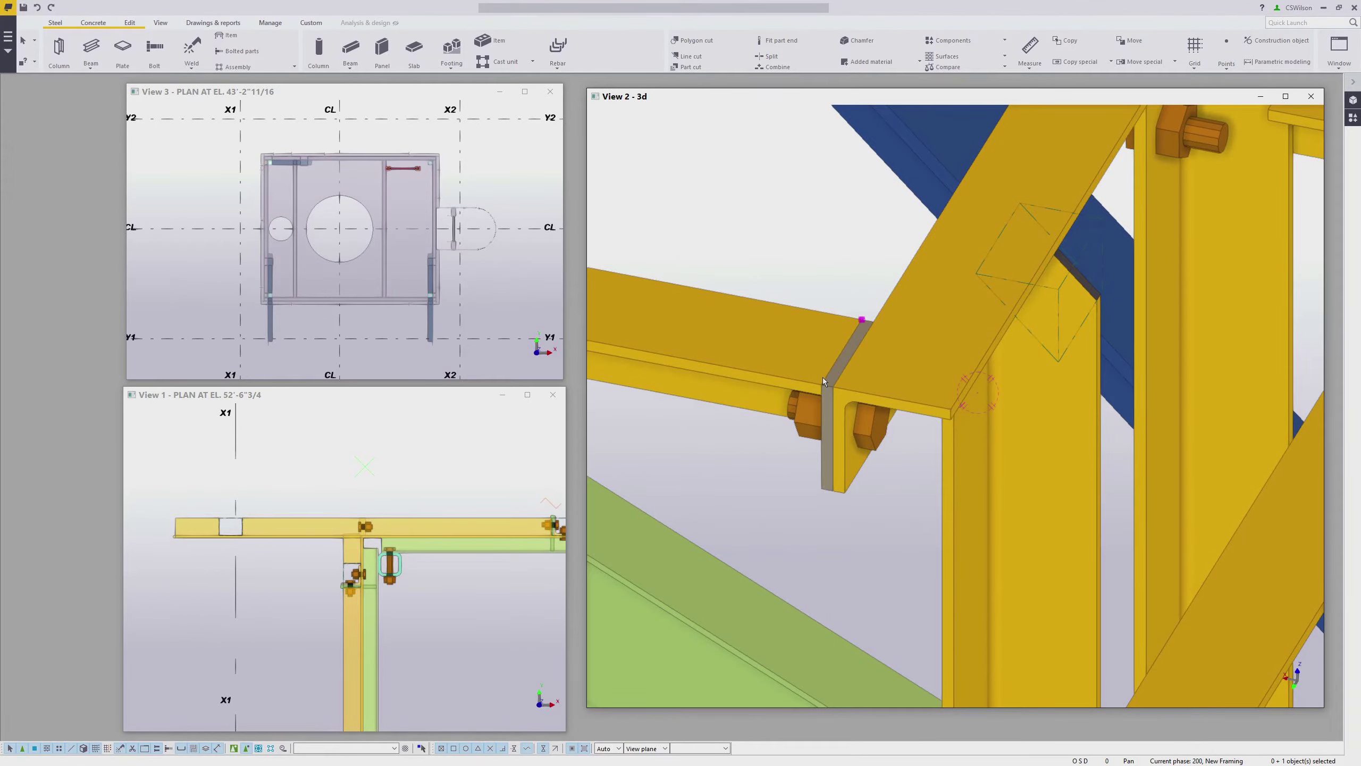
Move the mid rail's overhanging end point back to the matching corner at its end plate.
{"action": "scroll", "coordinate": [848, 389], "scroll_direction": "down", "scroll_amount": 3}
{"action": "middle_click_drag", "start_coordinate": [849, 389], "coordinate": [852, 285]}
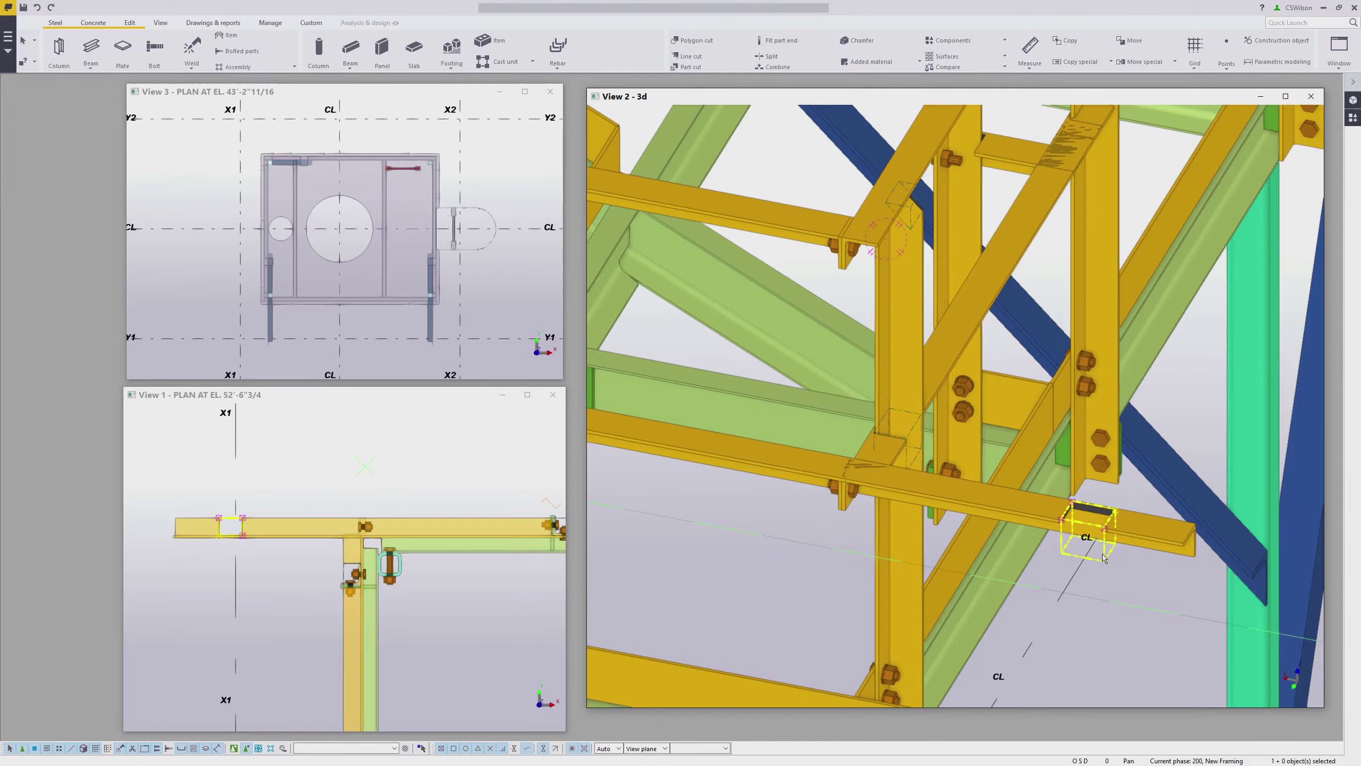
{"action": "left_click", "coordinate": [1181, 538]}
{"action": "left_click", "coordinate": [1197, 523]}
{"action": "right_click", "coordinate": [1196, 523]}
{"action": "left_click", "coordinate": [1220, 598]}
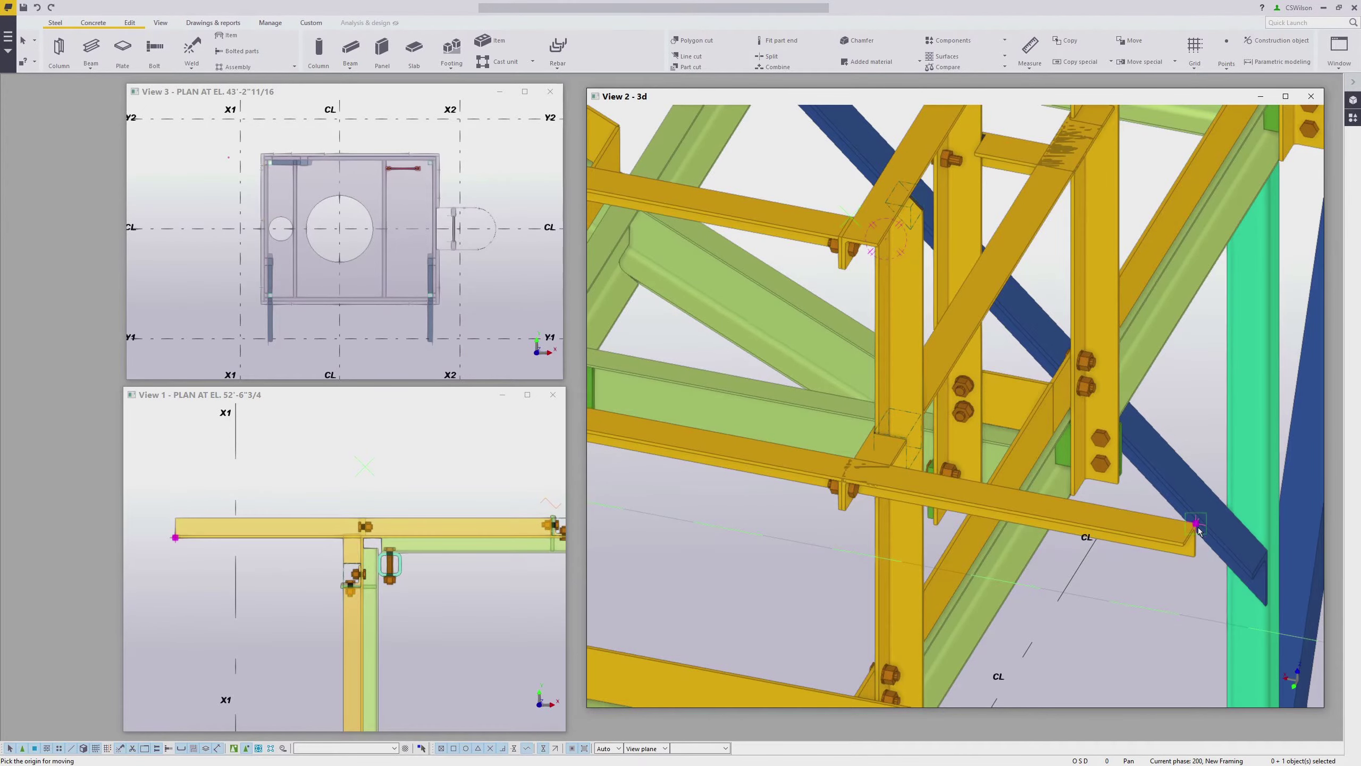
{"action": "scroll", "coordinate": [826, 447], "scroll_direction": "up", "scroll_amount": 5}
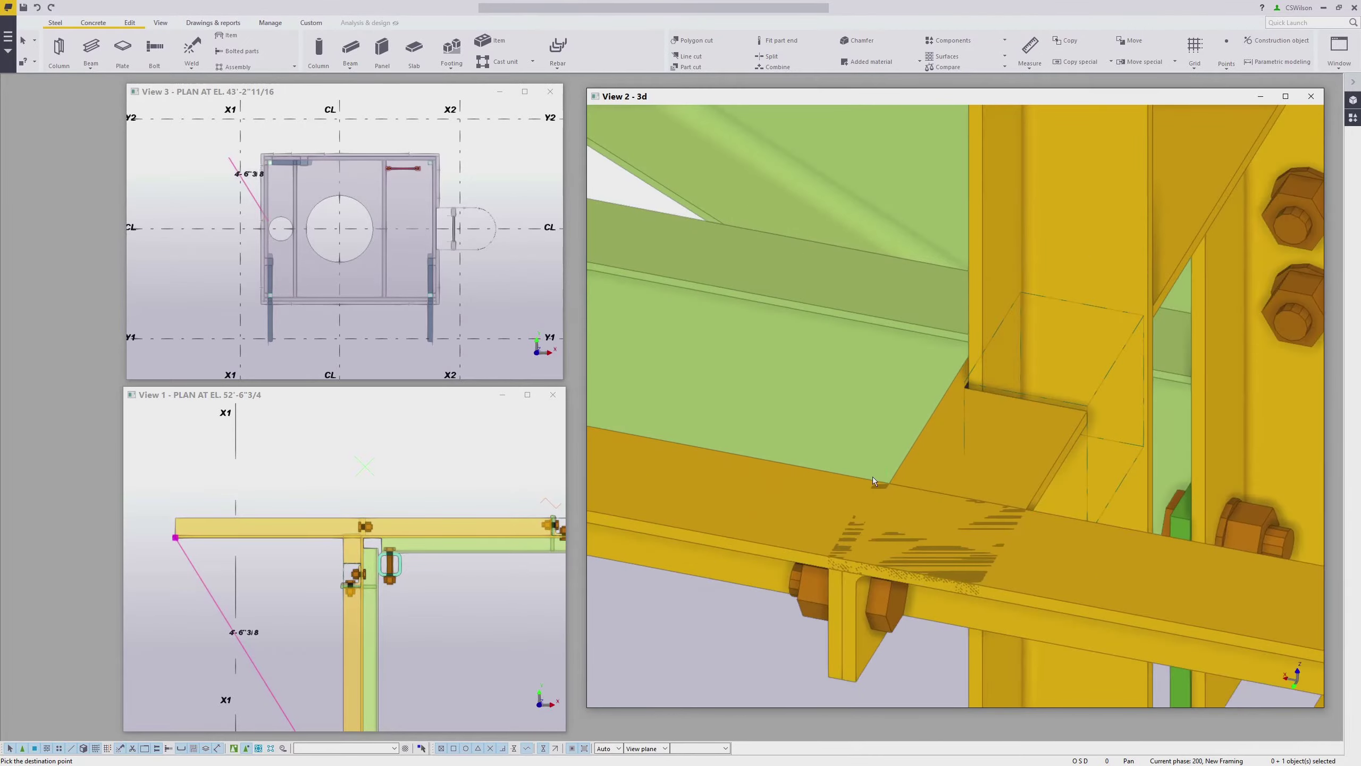
{"action": "left_click", "coordinate": [874, 482]}
Move the toe plate's overhanging end point back to the inside corner of the adjoining toe plate in the plan view.
{"action": "scroll", "coordinate": [879, 482], "scroll_direction": "down", "scroll_amount": 8}
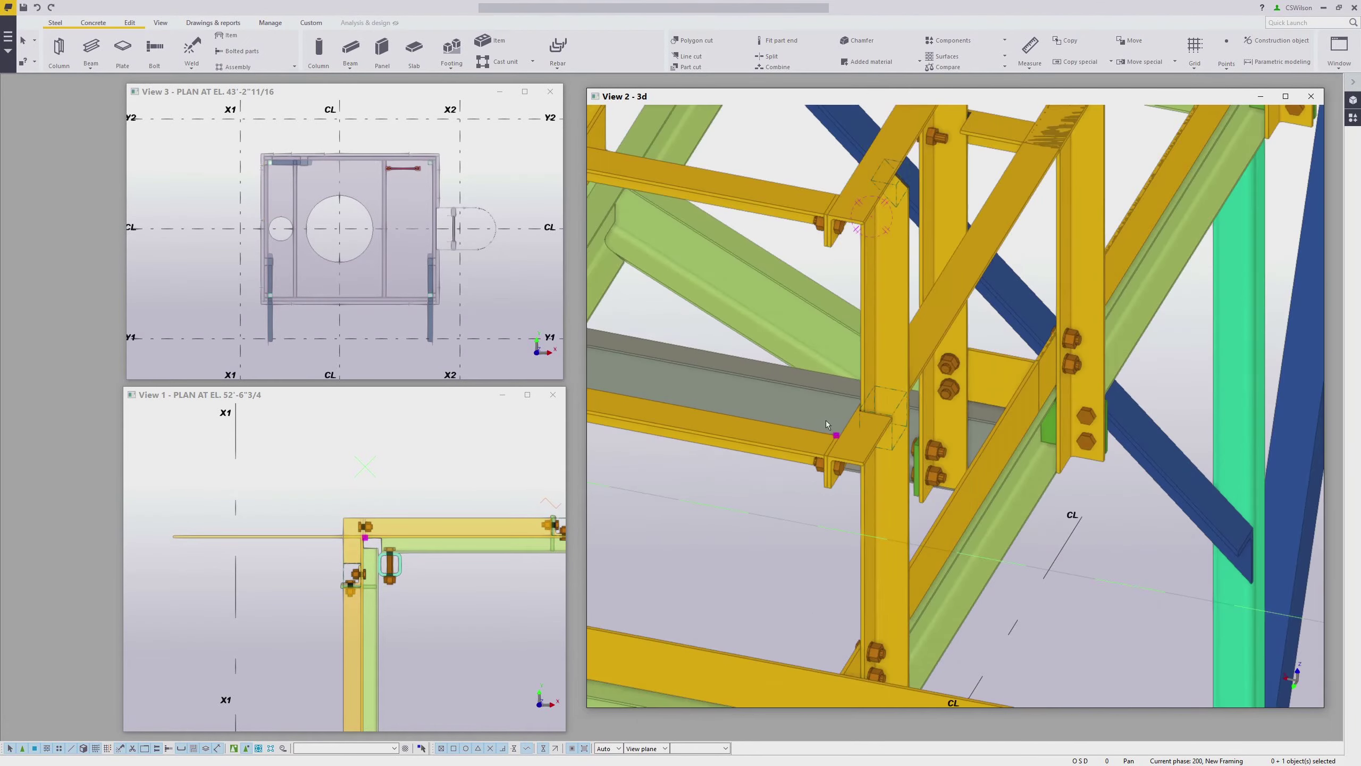
{"action": "left_click", "coordinate": [1044, 502]}
{"action": "right_click", "coordinate": [1045, 503]}
{"action": "left_click", "coordinate": [1073, 575]}
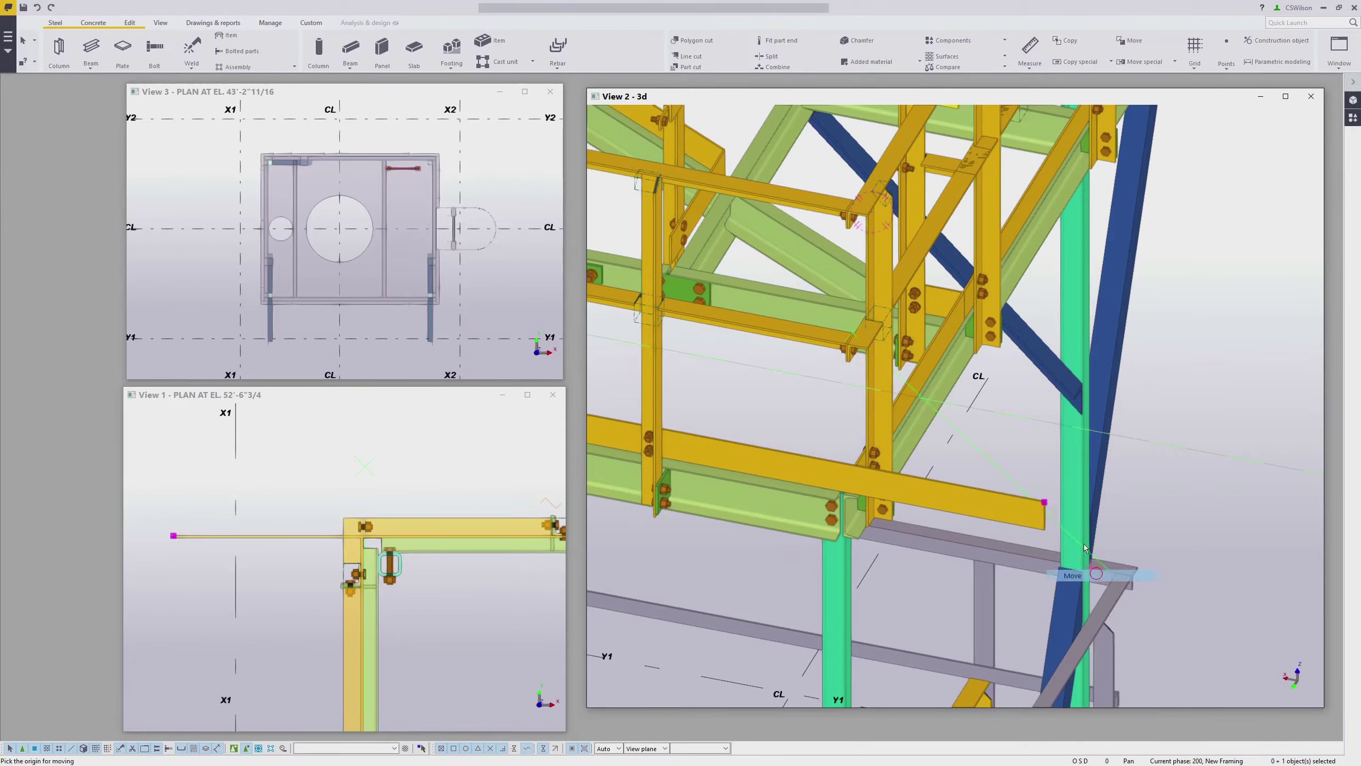
{"action": "left_click", "coordinate": [1044, 502]}
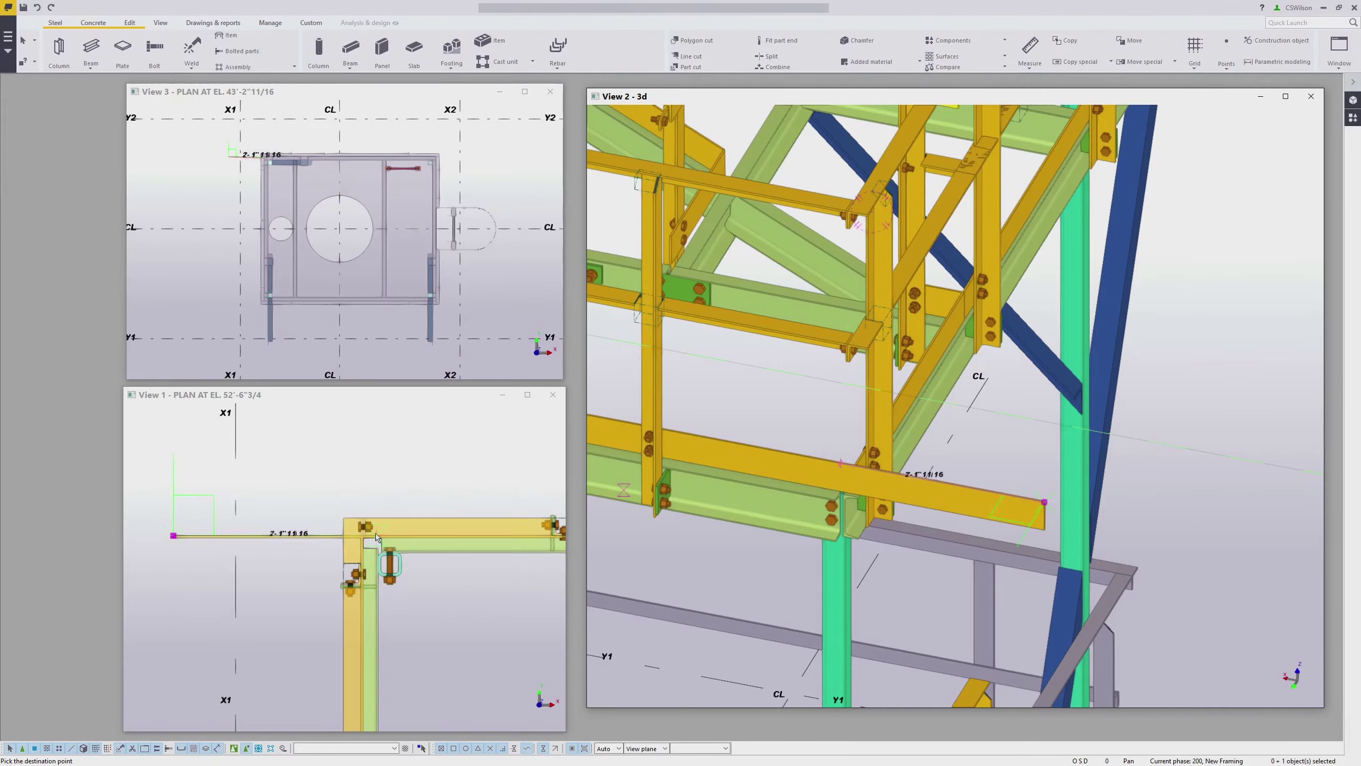
{"action": "scroll", "coordinate": [349, 536], "scroll_direction": "up", "scroll_amount": 5}
{"action": "scroll", "coordinate": [349, 536], "scroll_direction": "up", "scroll_amount": 3}
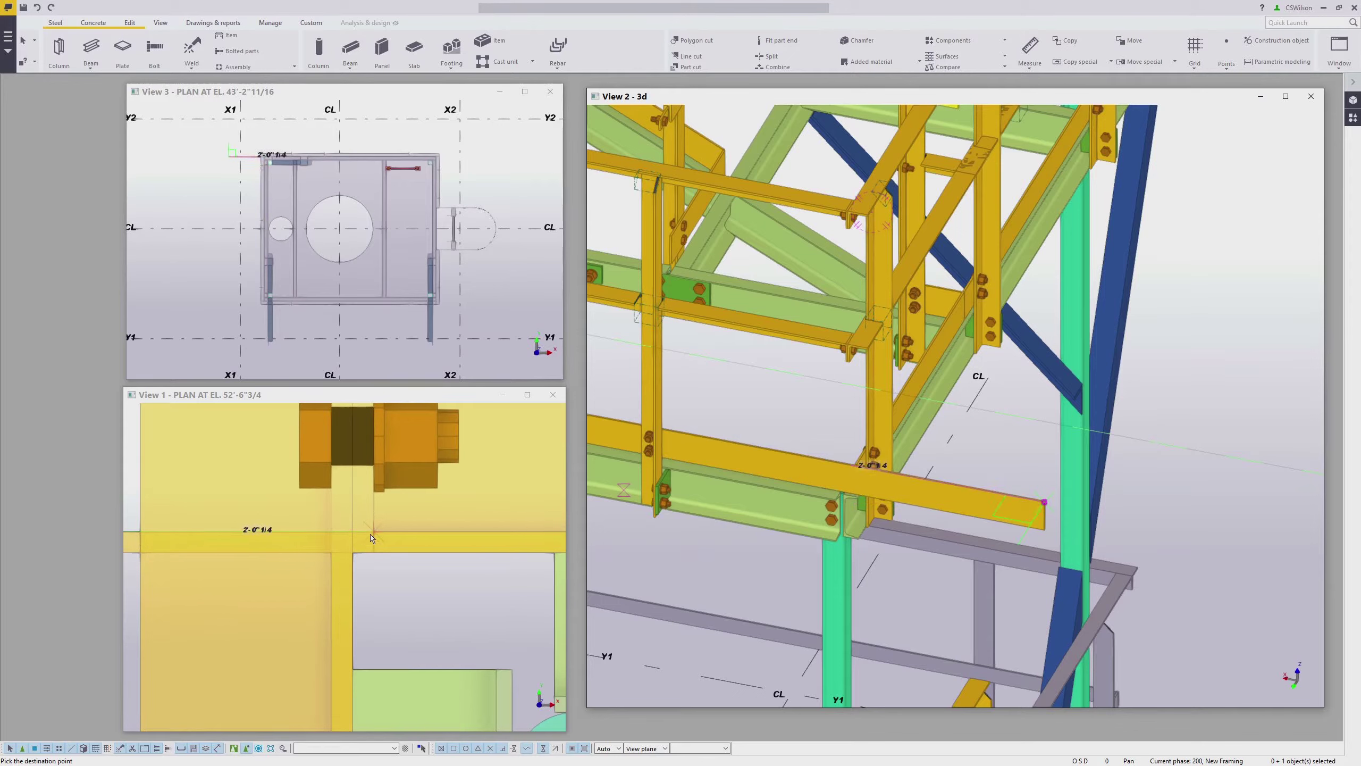
{"action": "left_click", "coordinate": [353, 536]}
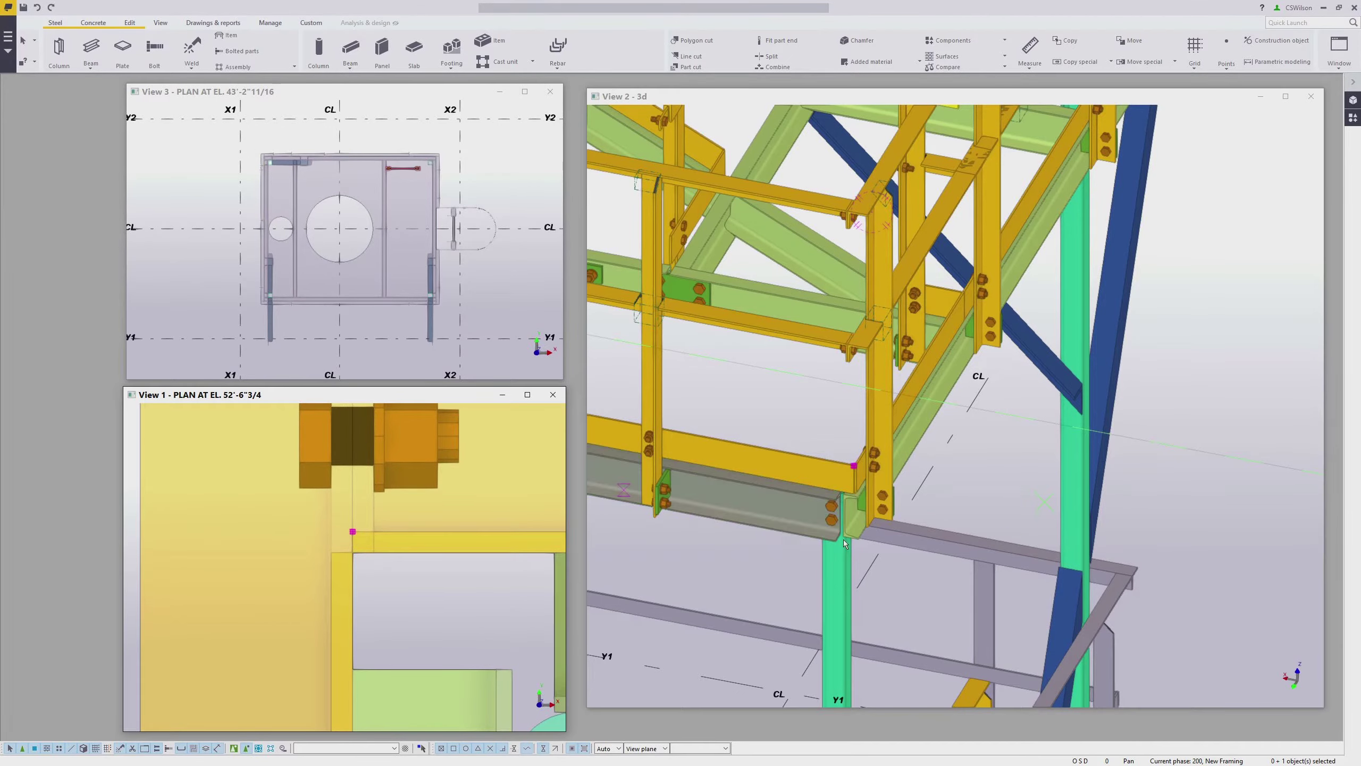
Select the corner end plates of the top and mid rails and add them to the ladder-side handrail assembly.
{"action": "scroll", "coordinate": [879, 386], "scroll_direction": "up", "scroll_amount": 8}
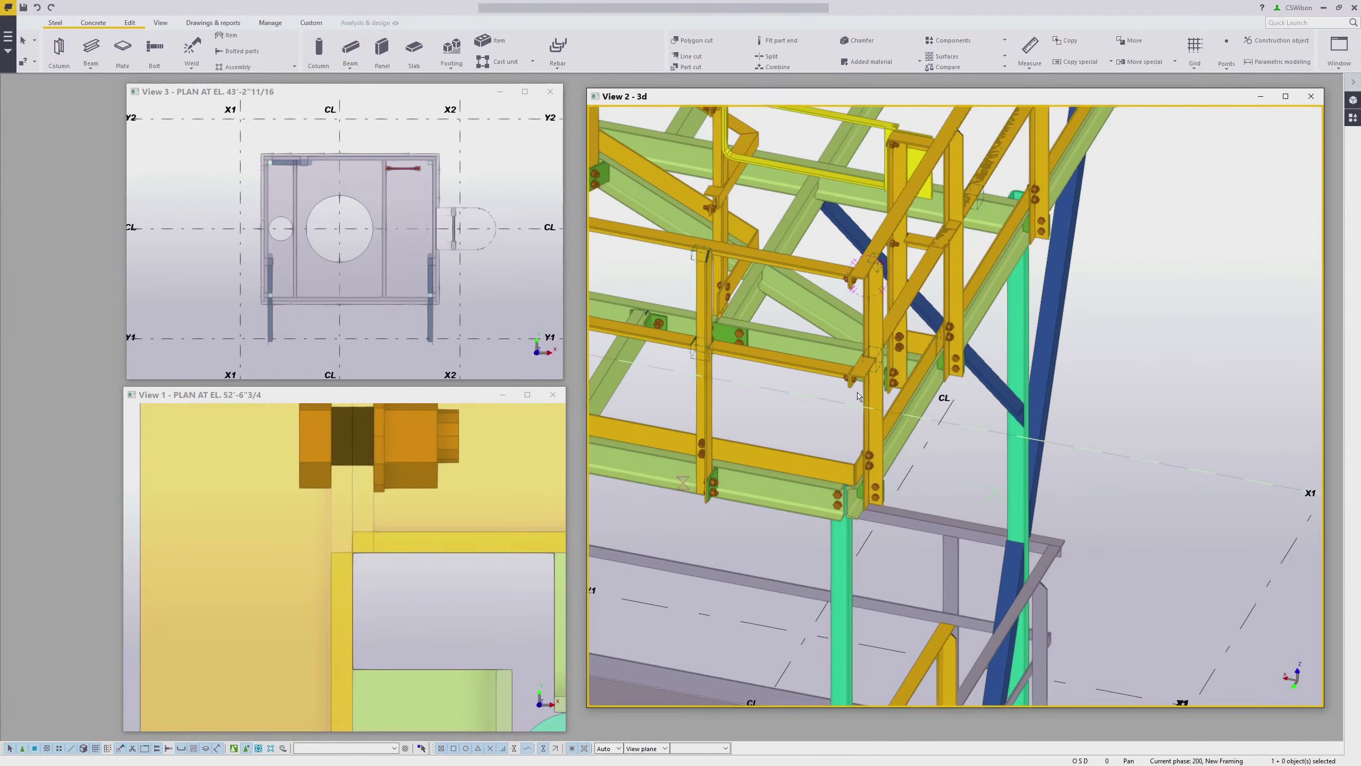
{"action": "middle_click_drag", "start_coordinate": [872, 406], "coordinate": [877, 446], "text": "ctrl"}
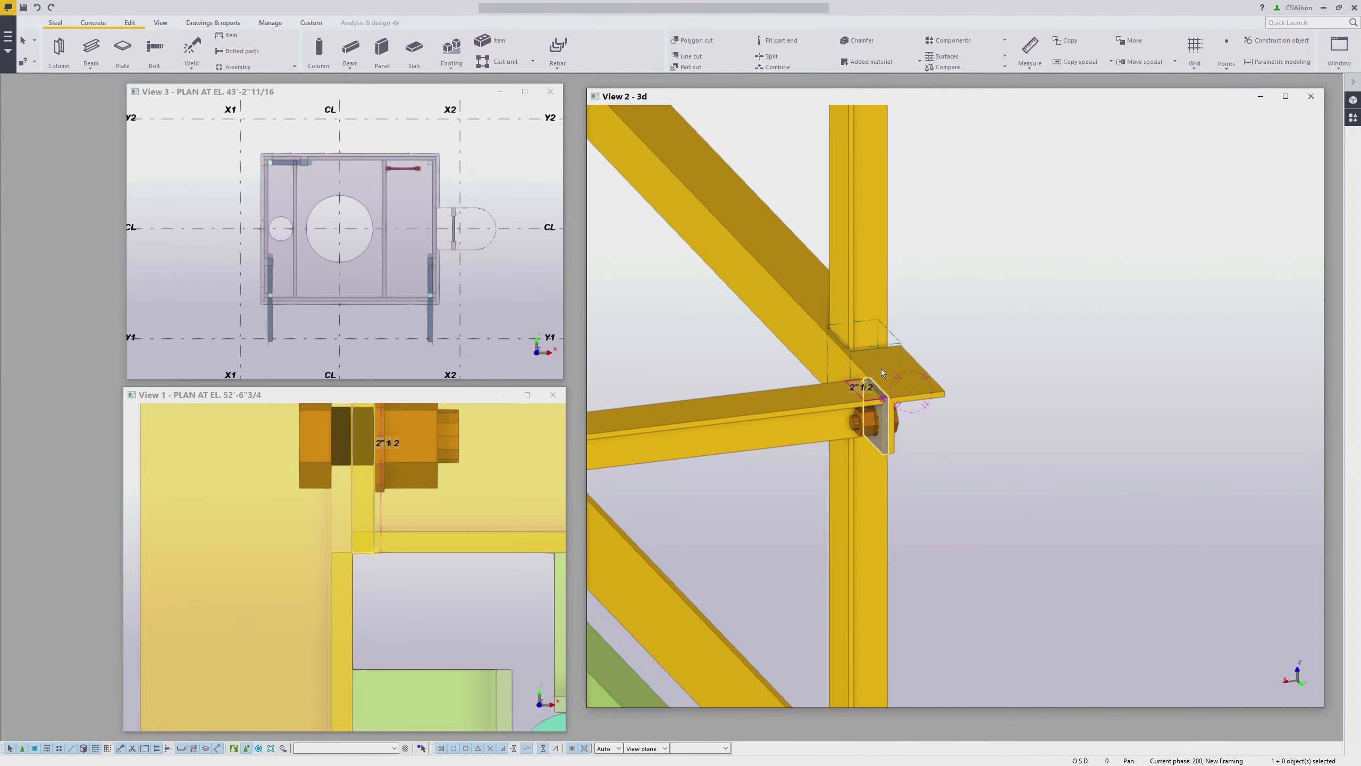
{"action": "middle_click_drag", "start_coordinate": [880, 369], "coordinate": [892, 521]}
{"action": "scroll", "coordinate": [866, 307], "scroll_direction": "down", "scroll_amount": 2}
{"action": "scroll", "coordinate": [879, 292], "scroll_direction": "up", "scroll_amount": 2}
{"action": "left_click", "coordinate": [902, 272], "text": "shift"}
{"action": "right_click", "coordinate": [903, 272]}
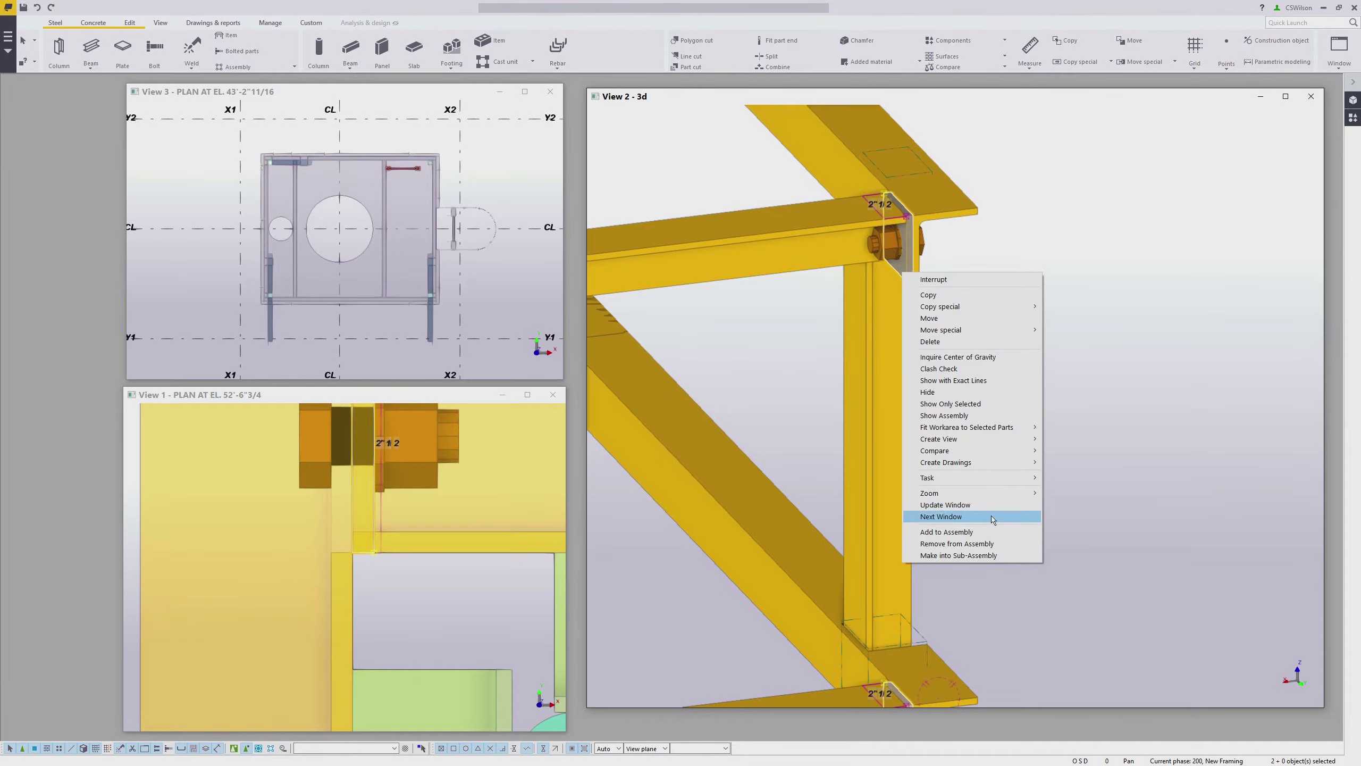
{"action": "left_click", "coordinate": [987, 531]}
{"action": "scroll", "coordinate": [857, 374], "scroll_direction": "down", "scroll_amount": 5}
{"action": "middle_click_drag", "start_coordinate": [857, 374], "coordinate": [1163, 309], "text": "ctrl"}
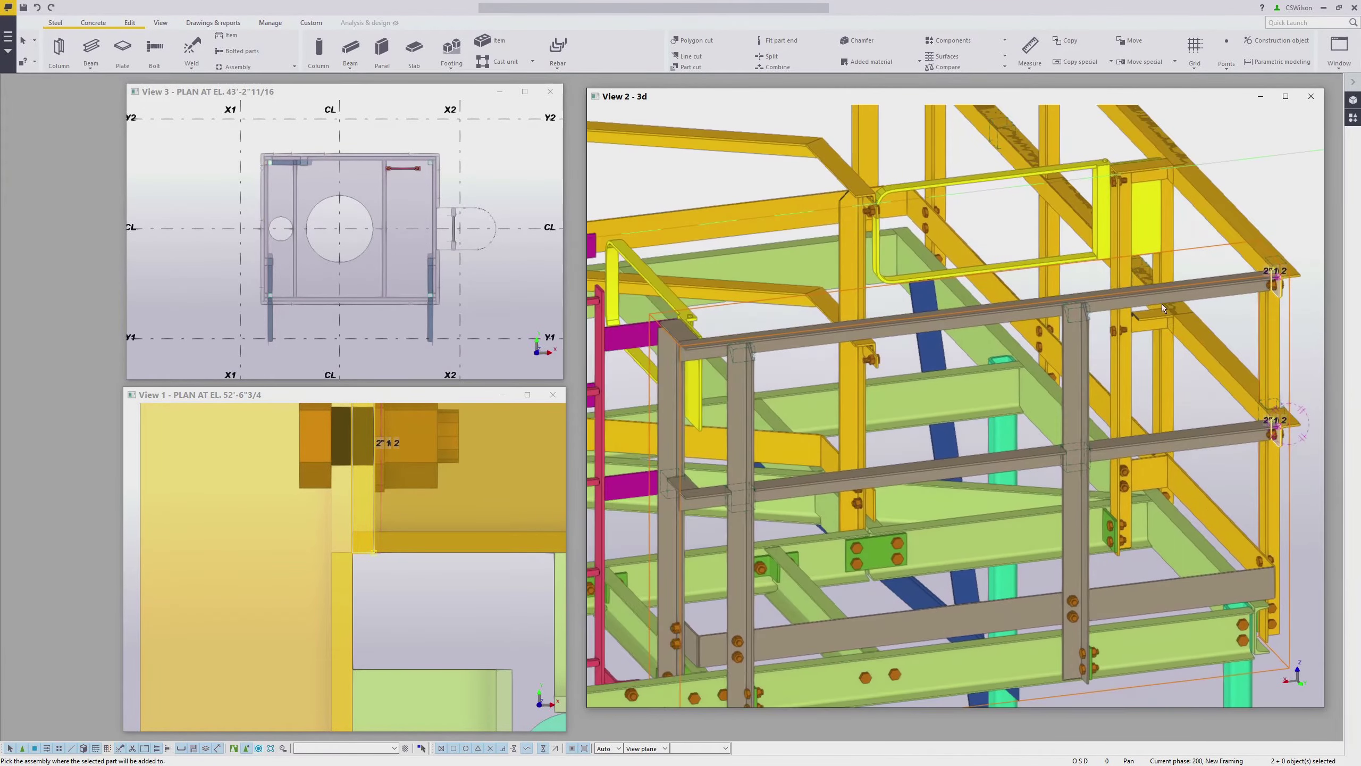
{"action": "left_click", "coordinate": [1072, 317]}
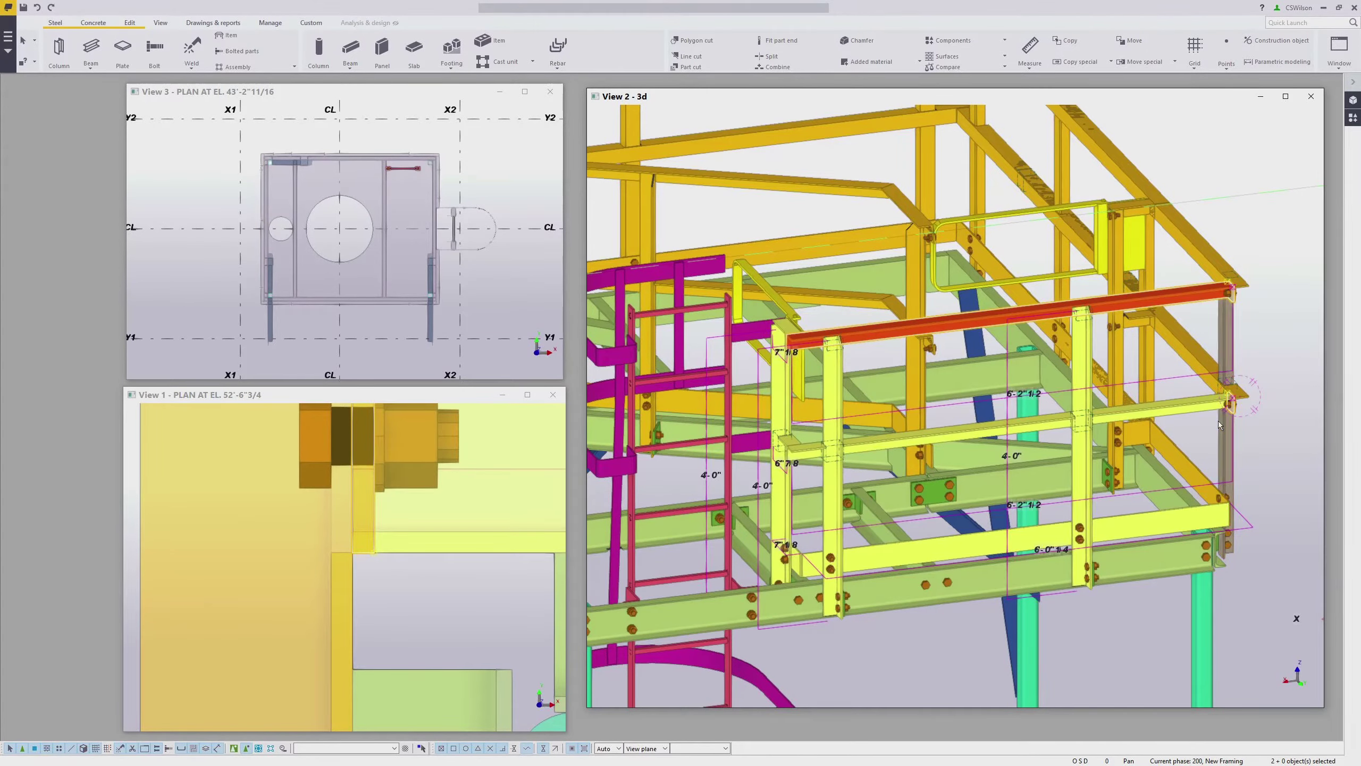
Select the copied top rail and corner post together with the top rail's end plate and corner bolt.
{"action": "middle_click_drag", "start_coordinate": [917, 477], "coordinate": [906, 266], "text": "ctrl"}
{"action": "left_click", "coordinate": [1086, 426]}
{"action": "left_click", "coordinate": [939, 319], "text": "ctrl"}
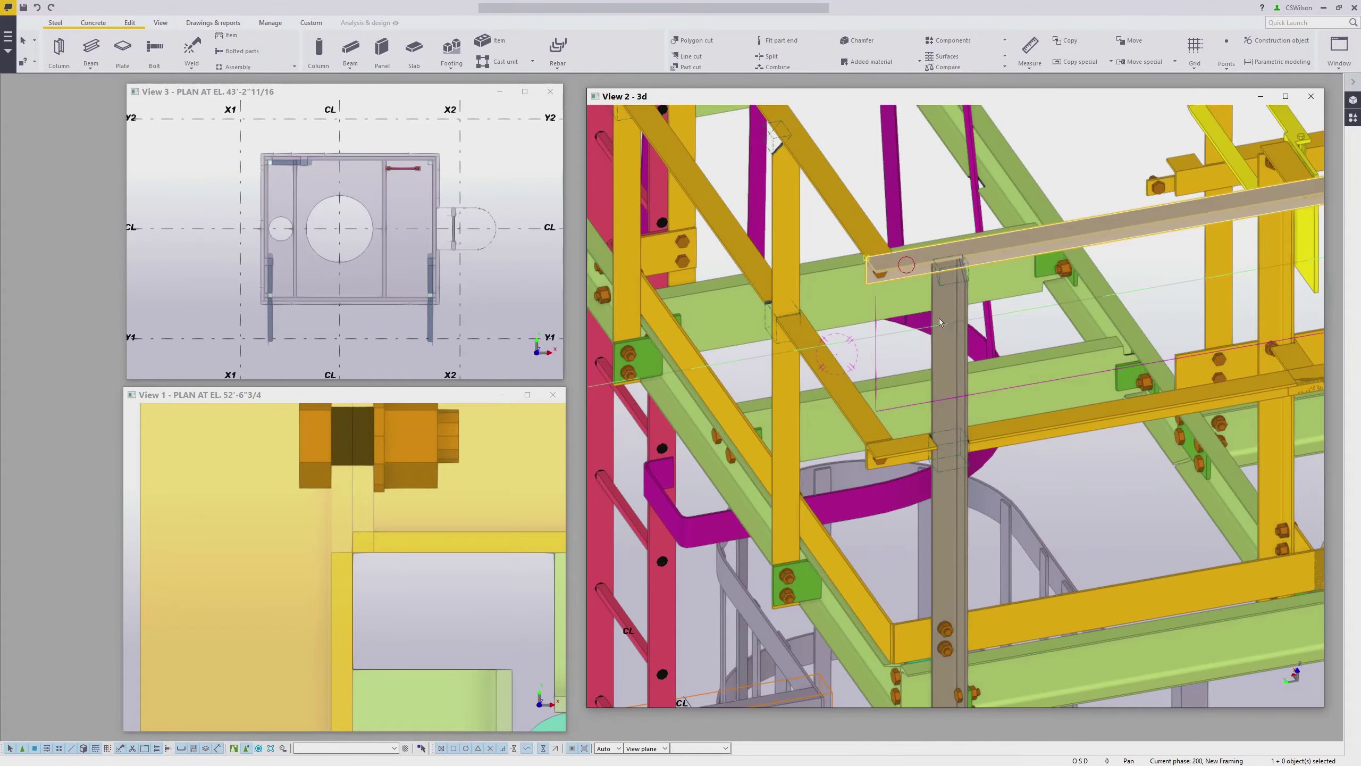
{"action": "scroll", "coordinate": [922, 288], "scroll_direction": "up", "scroll_amount": 3}
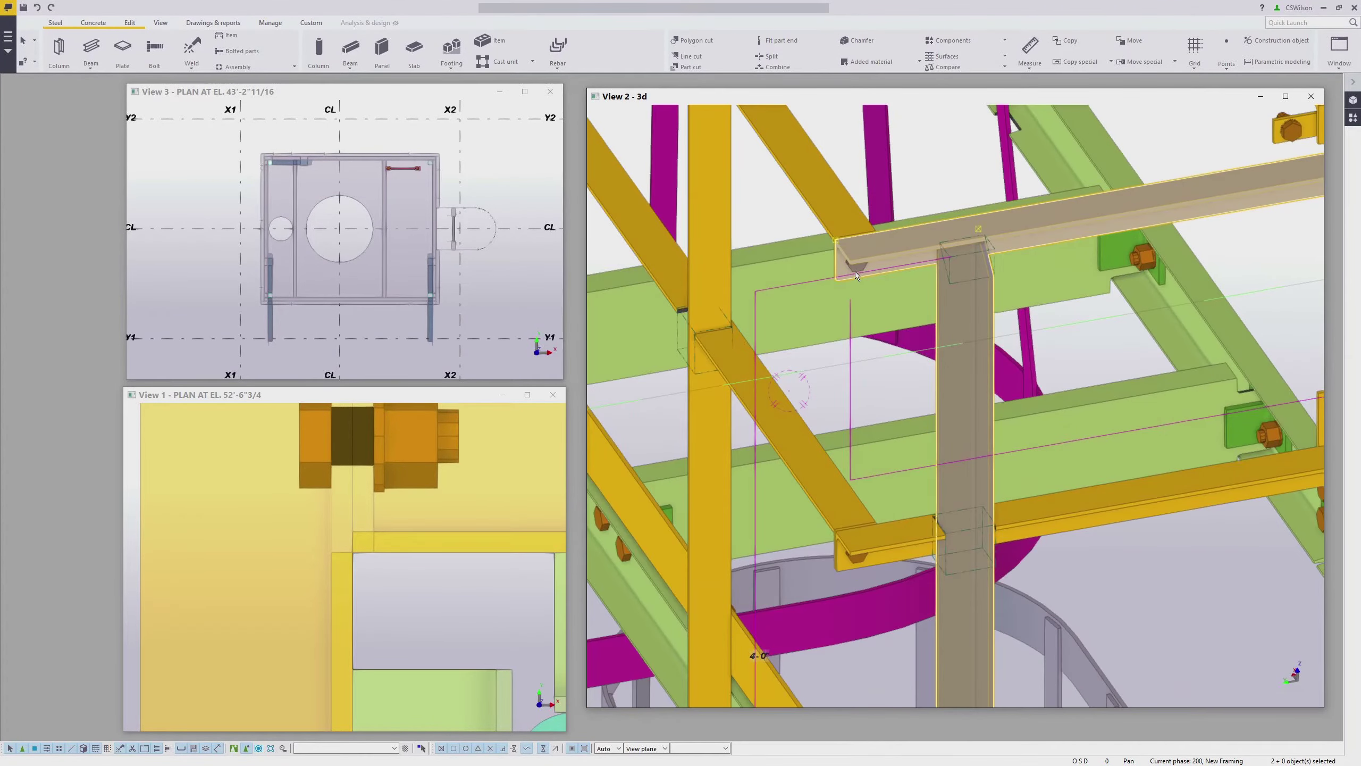
{"action": "middle_click_drag", "start_coordinate": [891, 257], "coordinate": [852, 326], "text": "ctrl"}
{"action": "left_click", "coordinate": [849, 310], "text": "ctrl"}
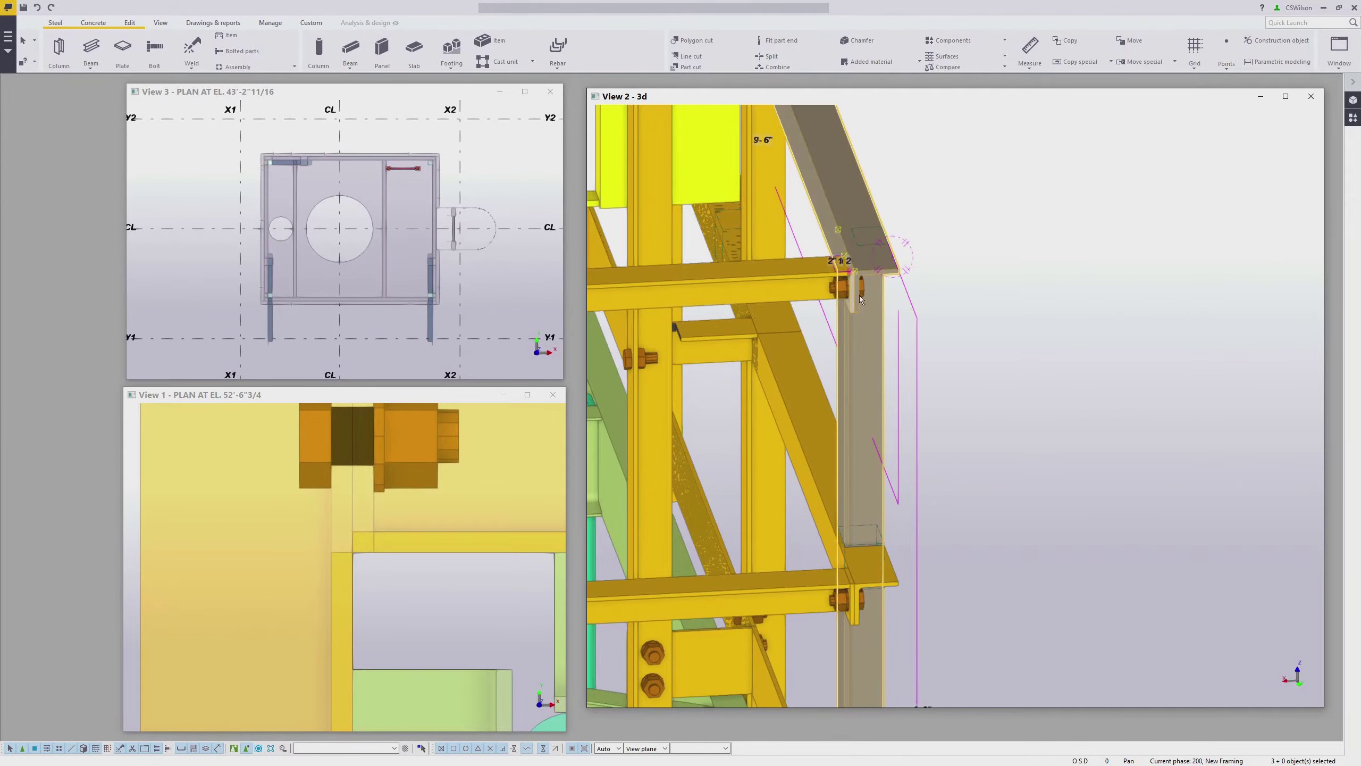
{"action": "left_click", "coordinate": [878, 569], "text": "ctrl"}
Add the mid rail with its end plate and corner bolt to the selection.
{"action": "scroll", "coordinate": [905, 214], "scroll_direction": "up", "scroll_amount": 4}
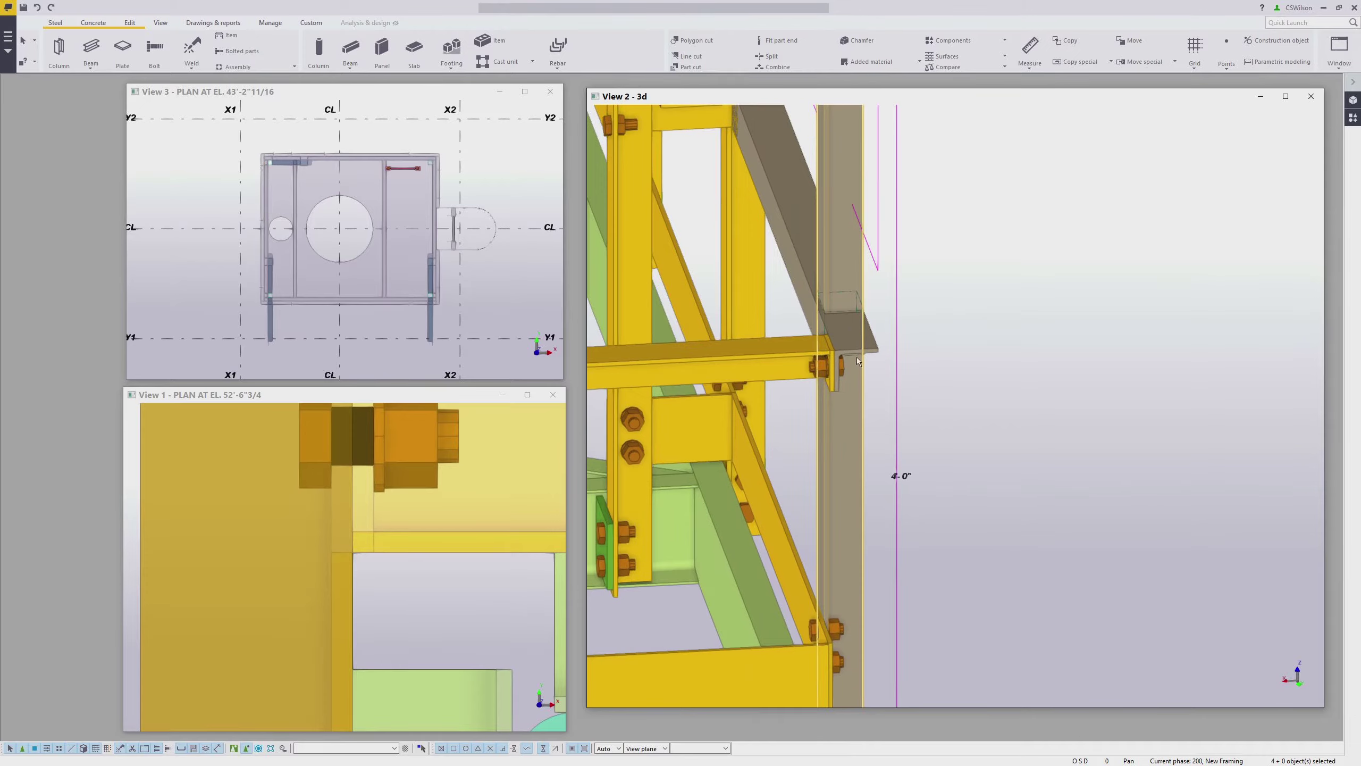
{"action": "left_click", "coordinate": [785, 378], "text": "ctrl"}
{"action": "left_click", "coordinate": [824, 370], "text": "ctrl"}
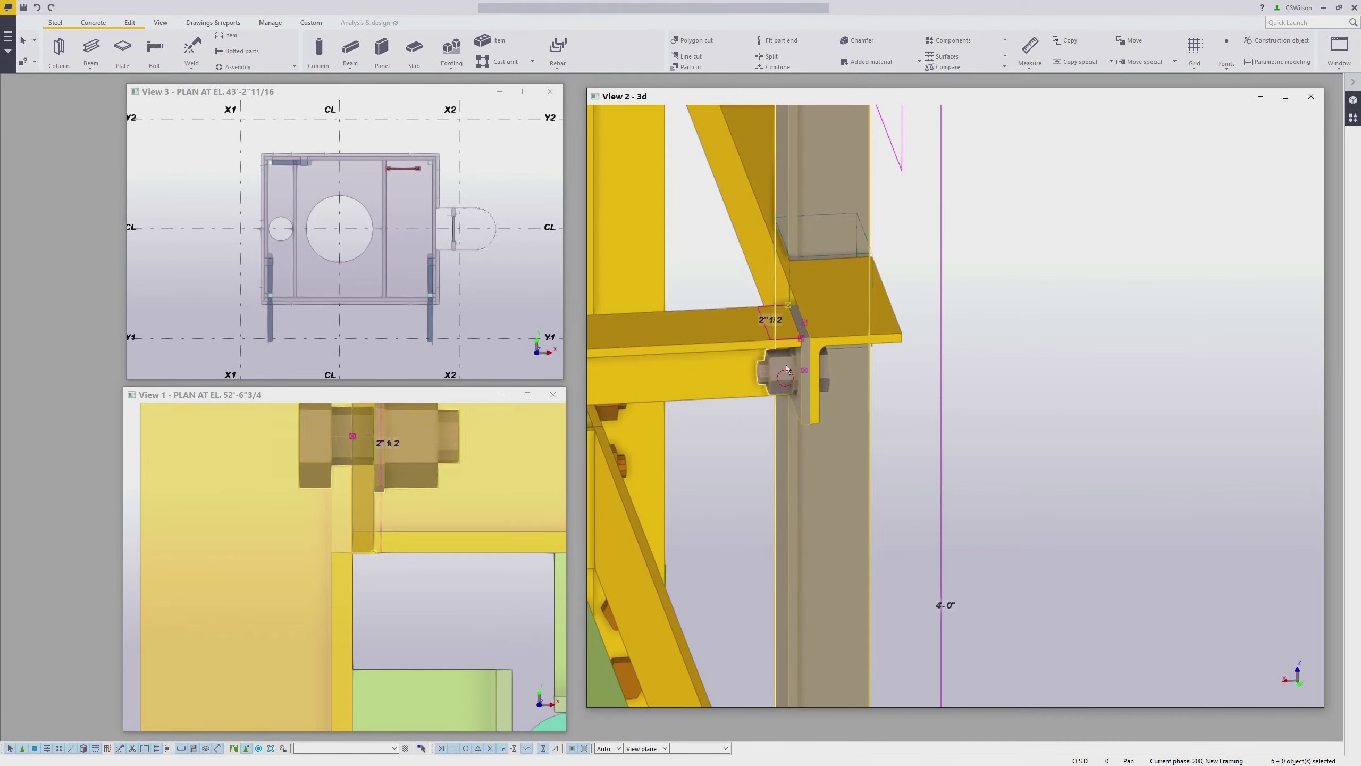
{"action": "left_click", "coordinate": [854, 319], "text": "ctrl"}
{"action": "middle_click_drag", "start_coordinate": [854, 319], "coordinate": [745, 285], "text": "ctrl"}
{"action": "scroll", "coordinate": [744, 286], "scroll_direction": "down", "scroll_amount": 5}
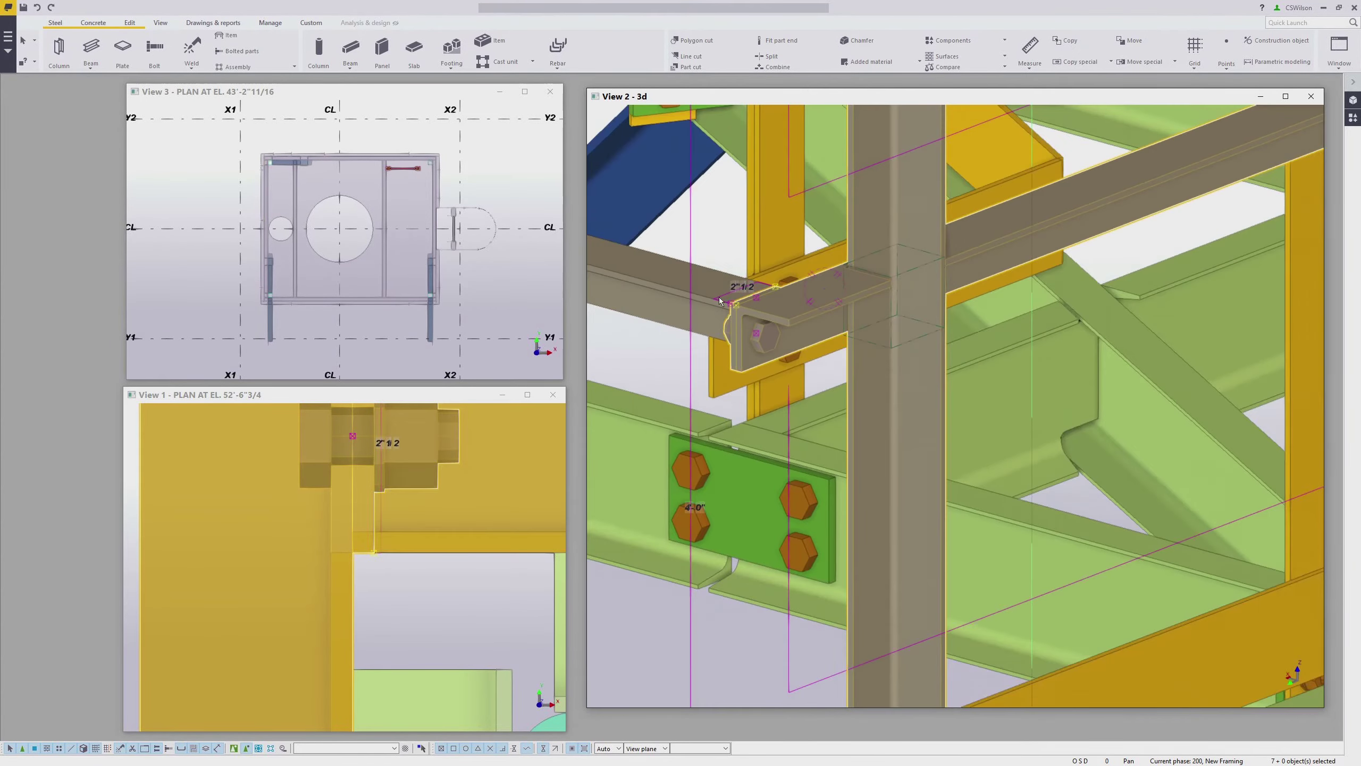
Assign the selected handrail parts, including the toe plate, to phase 201 New Railing and clear the selection.
{"action": "scroll", "coordinate": [934, 466], "scroll_direction": "down", "scroll_amount": 5}
{"action": "left_click", "coordinate": [270, 22]}
{"action": "left_click", "coordinate": [118, 40]}
{"action": "left_click", "coordinate": [430, 283]}
{"action": "left_click", "coordinate": [625, 305]}
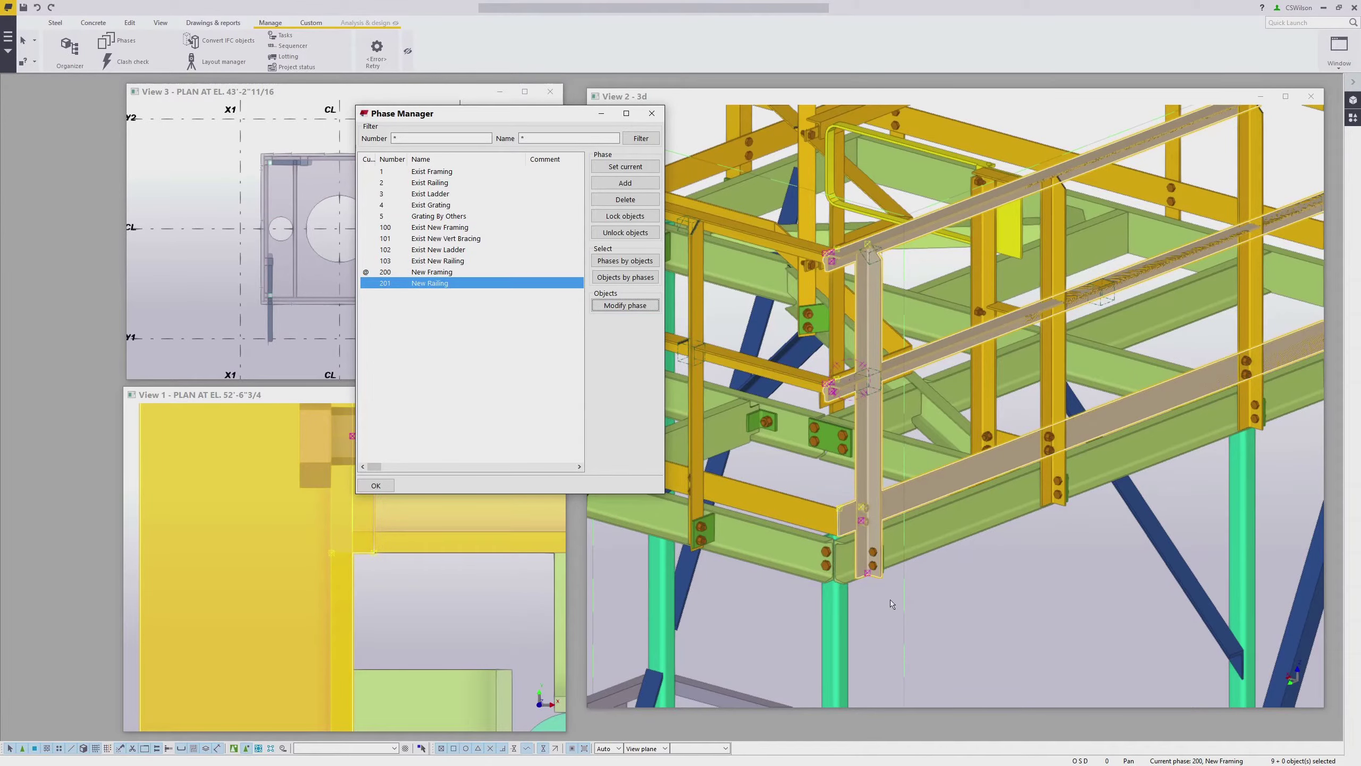
{"action": "left_click", "coordinate": [935, 589]}
Select the corner post's connection plate and bolts at the beam and assign them to phase 200 New Framing.
{"action": "scroll", "coordinate": [909, 533], "scroll_direction": "up", "scroll_amount": 8}
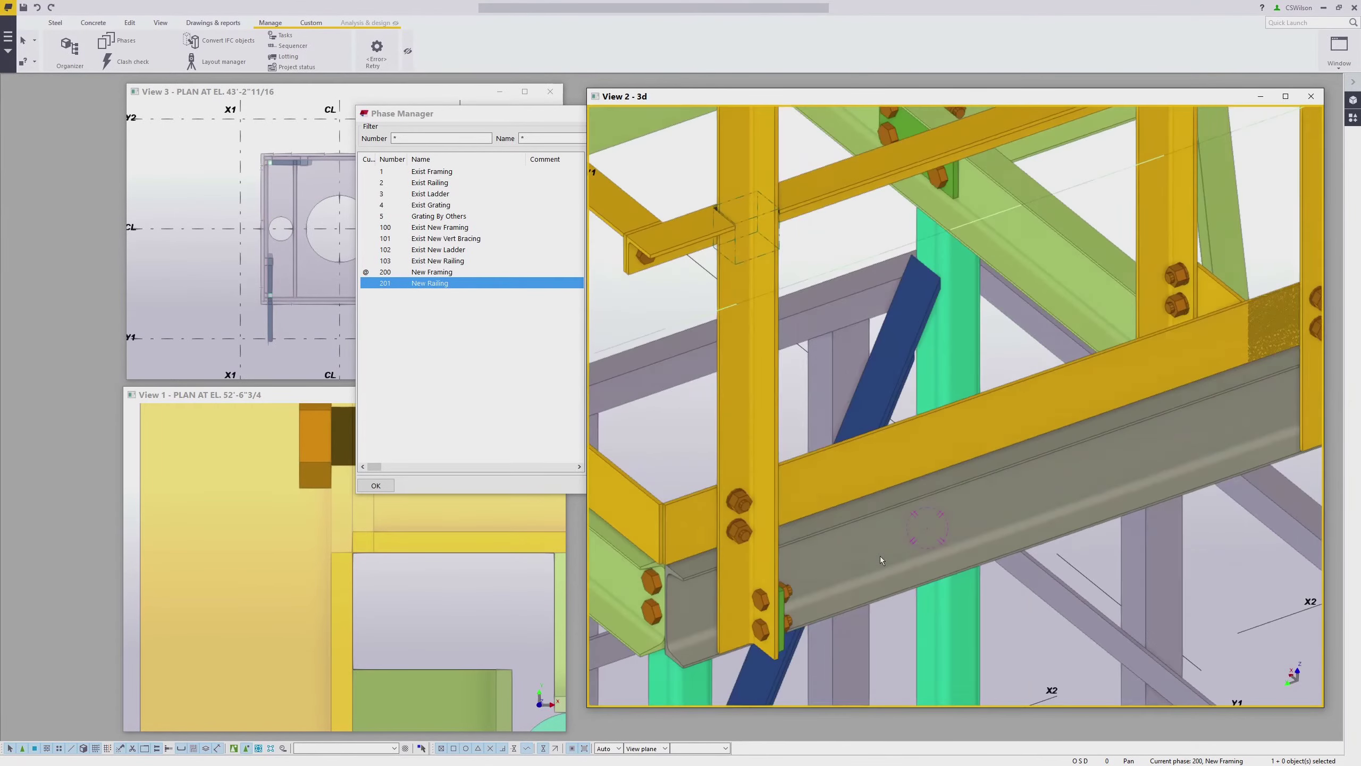
{"action": "scroll", "coordinate": [749, 505], "scroll_direction": "up", "scroll_amount": 6}
{"action": "left_click", "coordinate": [717, 511]}
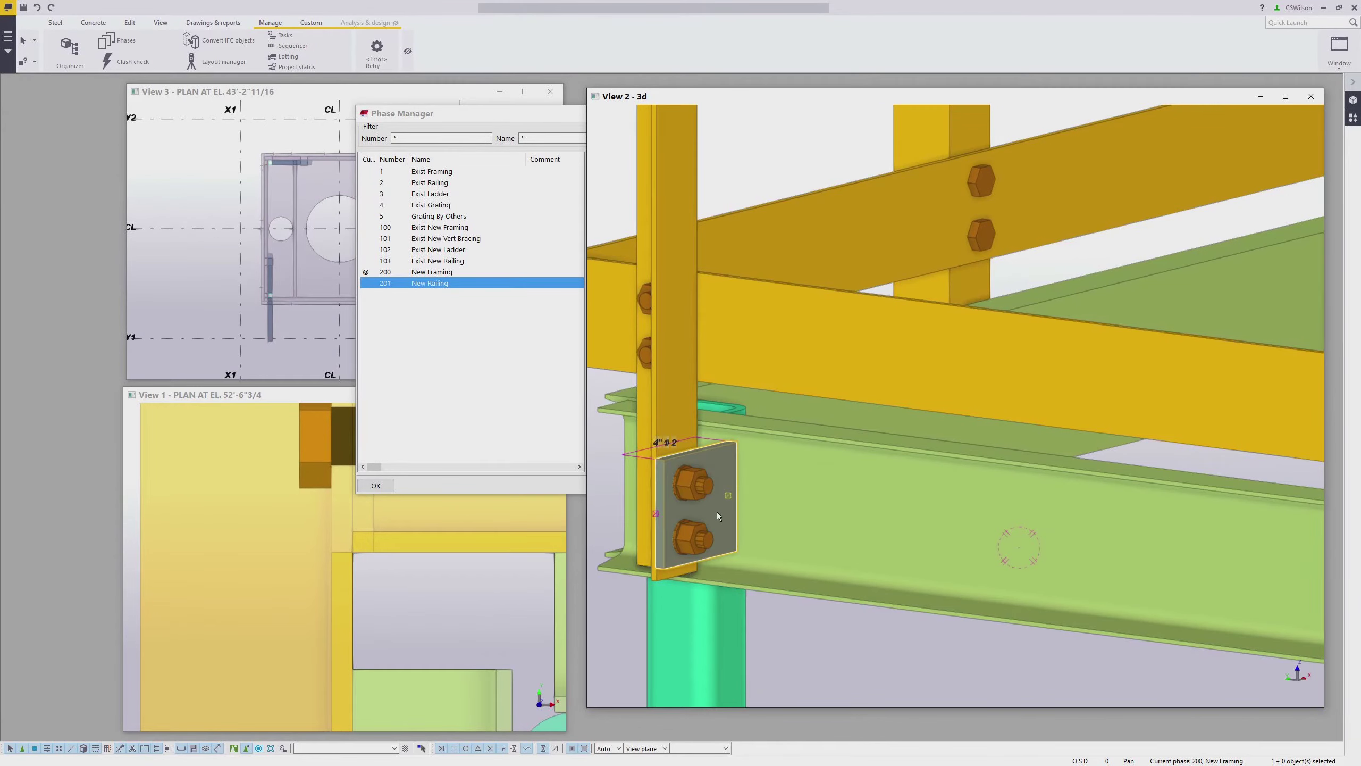
{"action": "left_click", "coordinate": [700, 493], "text": "shift"}
{"action": "right_click", "coordinate": [778, 511]}
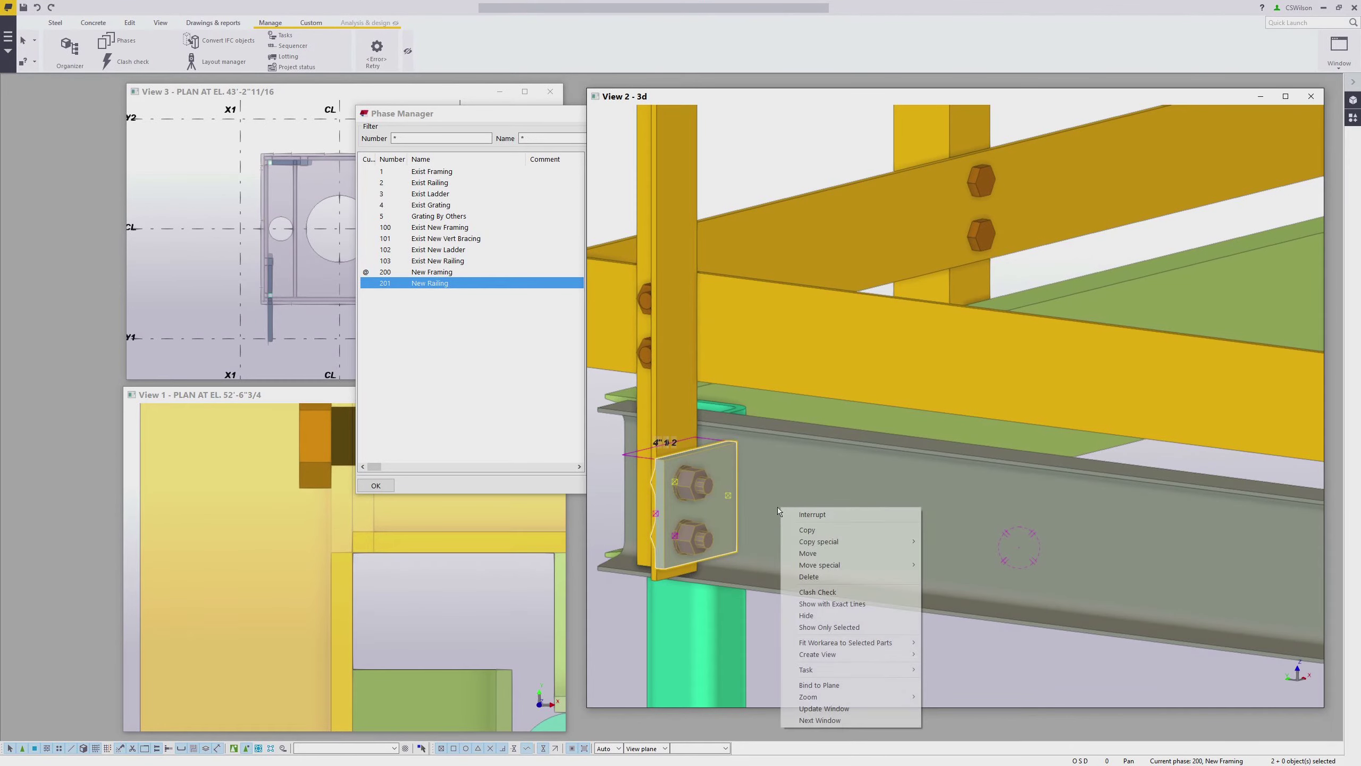
{"action": "left_click", "coordinate": [472, 333]}
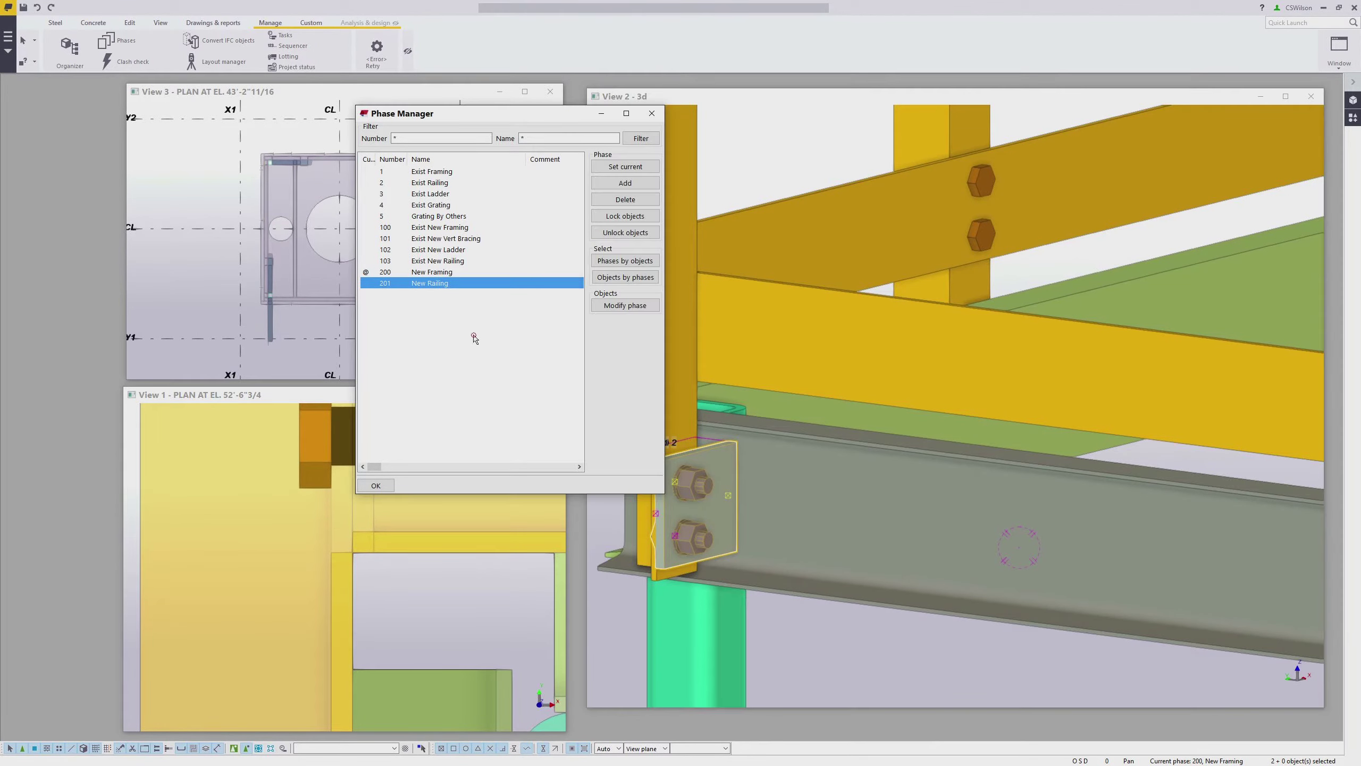
{"action": "left_click", "coordinate": [431, 272]}
{"action": "scroll", "coordinate": [724, 483], "scroll_direction": "down", "scroll_amount": 5}
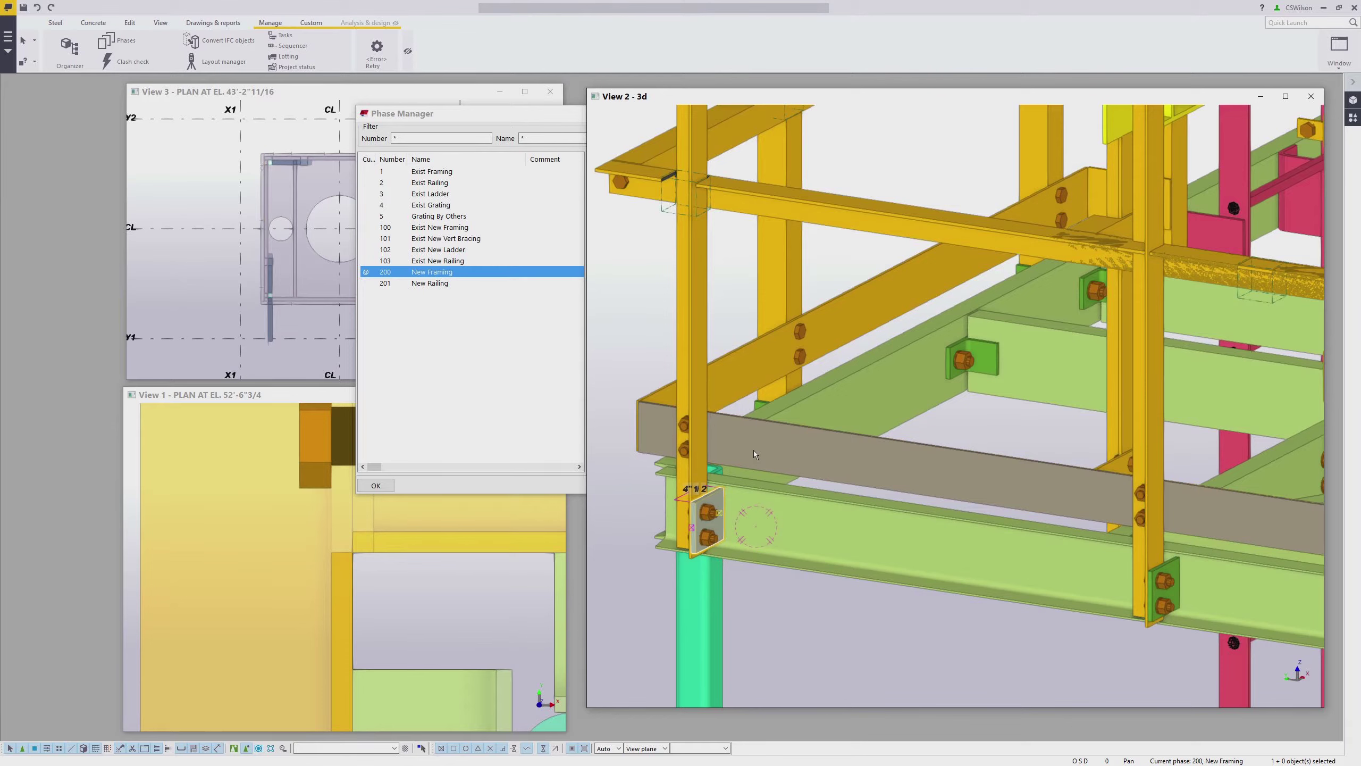
Add the copied toe plate, corner post, top rail, mid rail and both rail end plates to the selected connection plate.
{"action": "left_click", "coordinate": [753, 450], "text": "shift"}
{"action": "middle_click_drag", "start_coordinate": [762, 205], "coordinate": [1124, 312]}
{"action": "left_click", "coordinate": [869, 348], "text": "shift"}
{"action": "left_click", "coordinate": [820, 344], "text": "shift"}
{"action": "scroll", "coordinate": [808, 374], "scroll_direction": "up", "scroll_amount": 3}
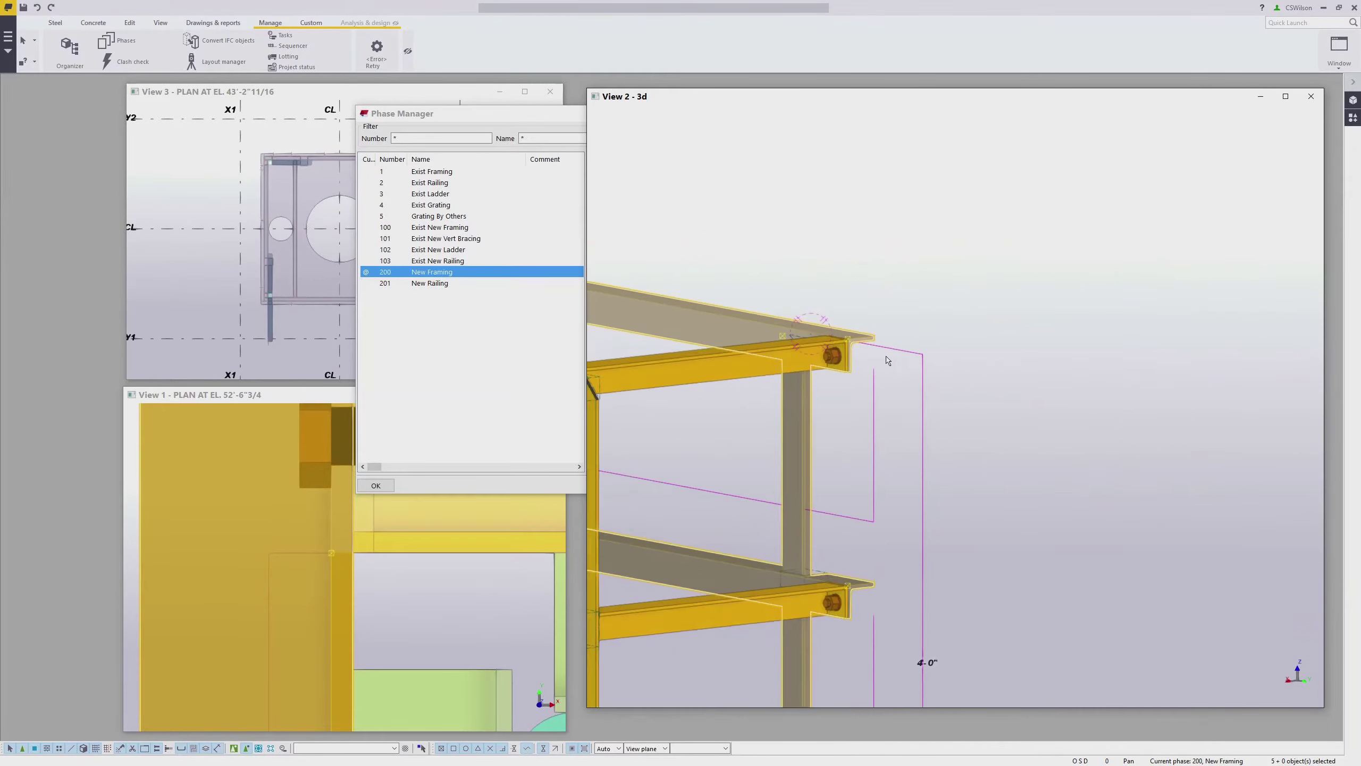
{"action": "scroll", "coordinate": [810, 377], "scroll_direction": "down", "scroll_amount": 5}
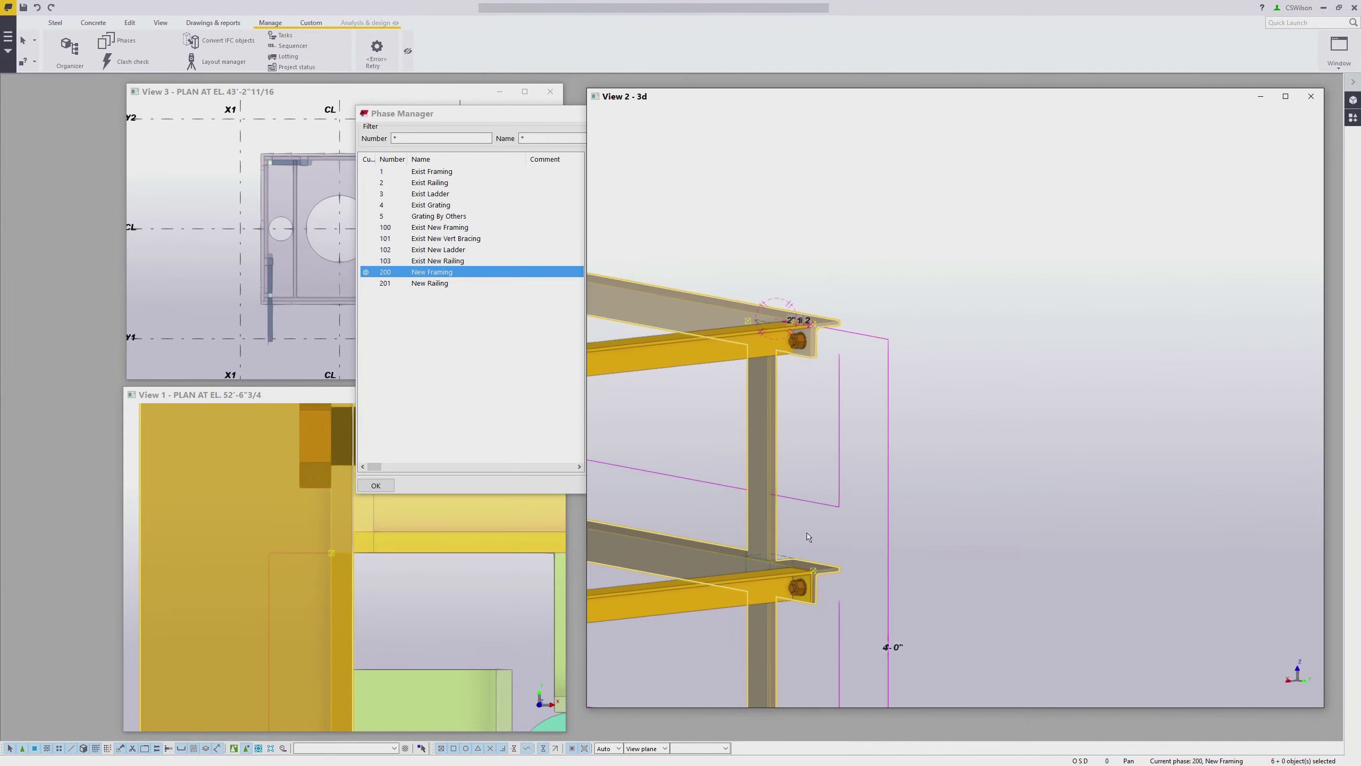
{"action": "left_click", "coordinate": [802, 447], "text": "shift"}
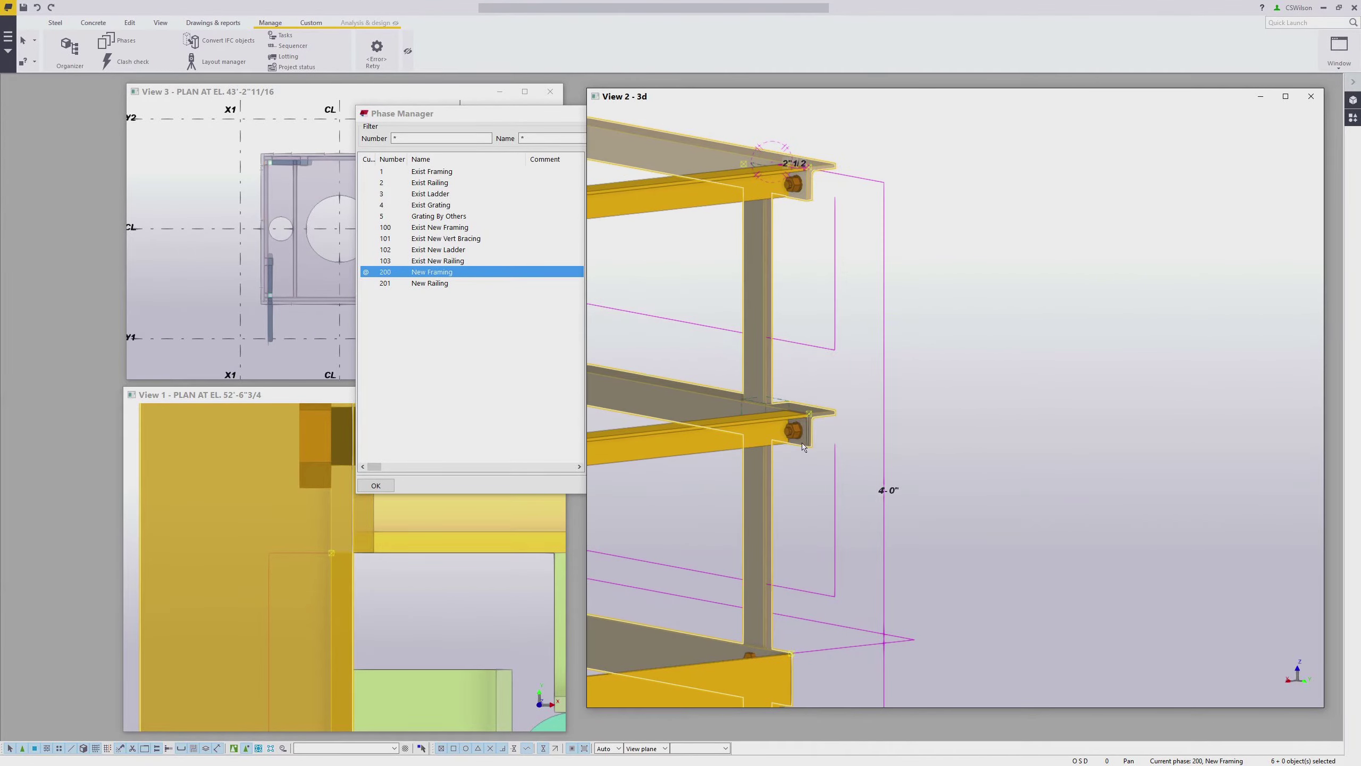
{"action": "scroll", "coordinate": [753, 507], "scroll_direction": "down", "scroll_amount": 5}
{"action": "left_click", "coordinate": [754, 605], "text": "shift"}
{"action": "middle_click_drag", "start_coordinate": [752, 604], "coordinate": [836, 461], "text": "ctrl"}
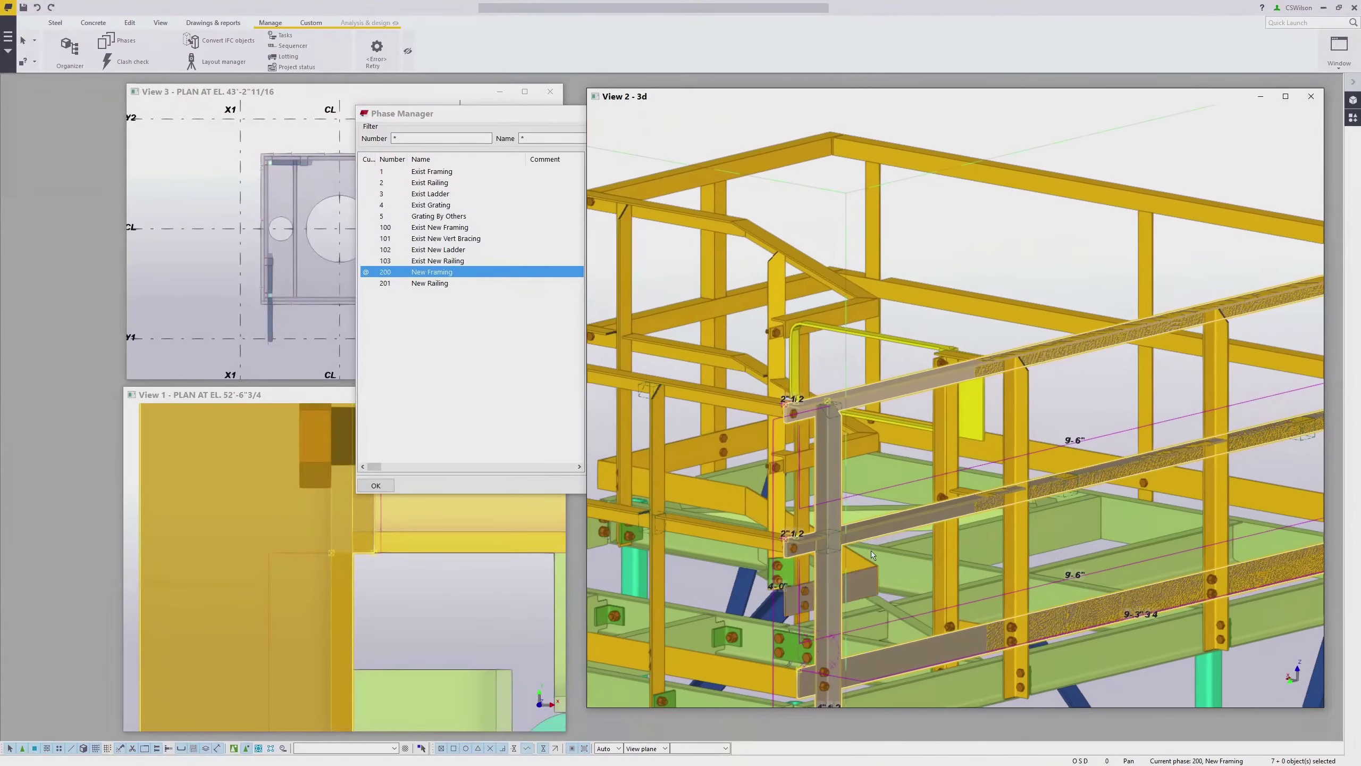
Modify only the part start number of the selected handrail parts to 100 and clear the selection.
{"action": "double_click", "coordinate": [887, 397]}
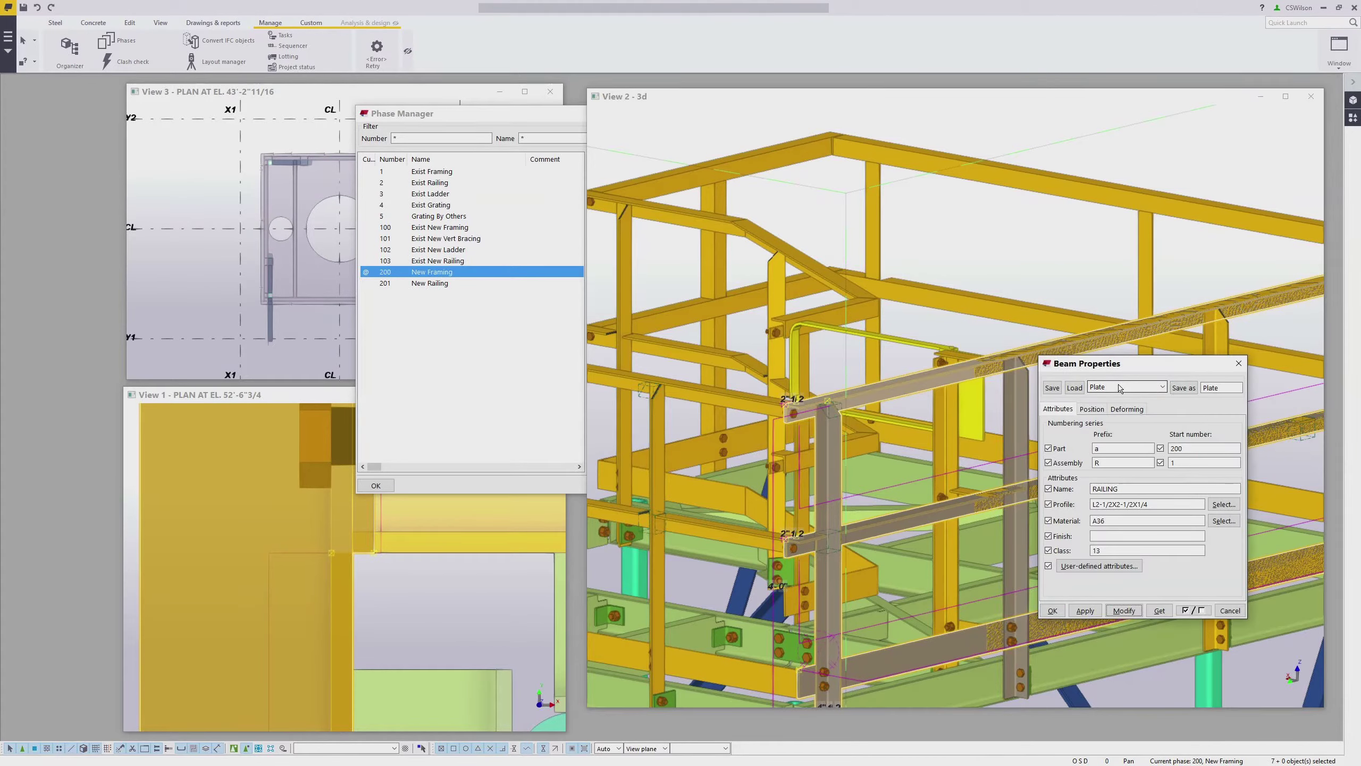
{"action": "left_click", "coordinate": [1195, 611]}
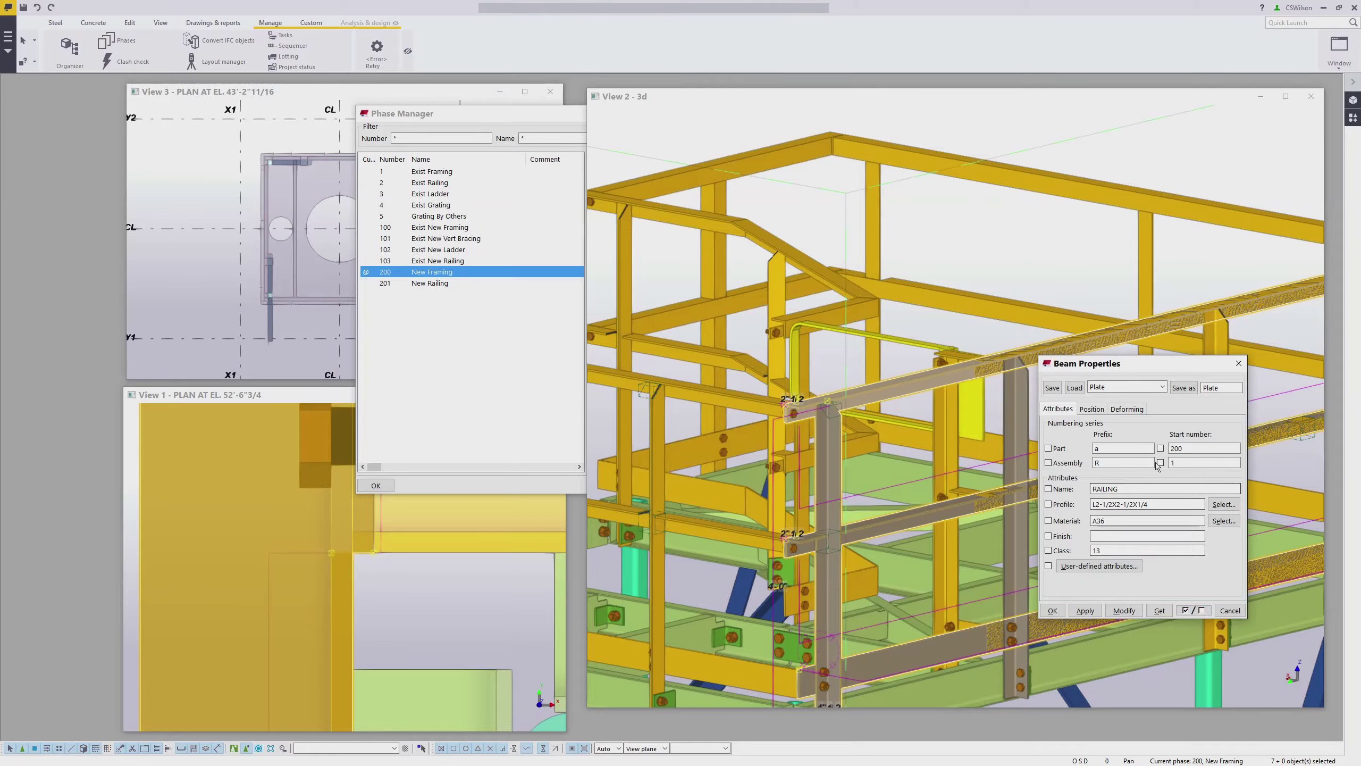
{"action": "left_click", "coordinate": [1173, 463]}
{"action": "key", "text": "BackSpace"}
{"action": "type", "text": "1"}
{"action": "double_click", "coordinate": [1179, 449]}
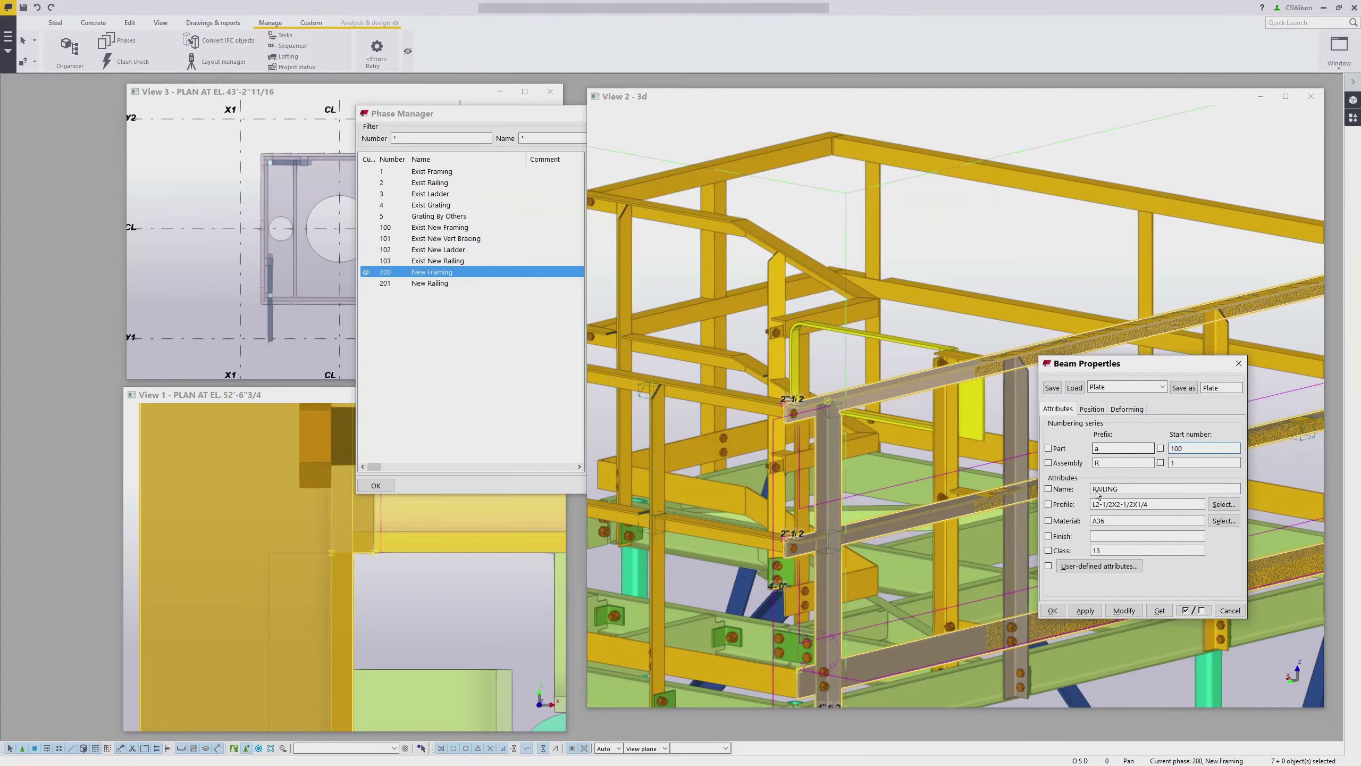
{"action": "left_click", "coordinate": [1125, 610]}
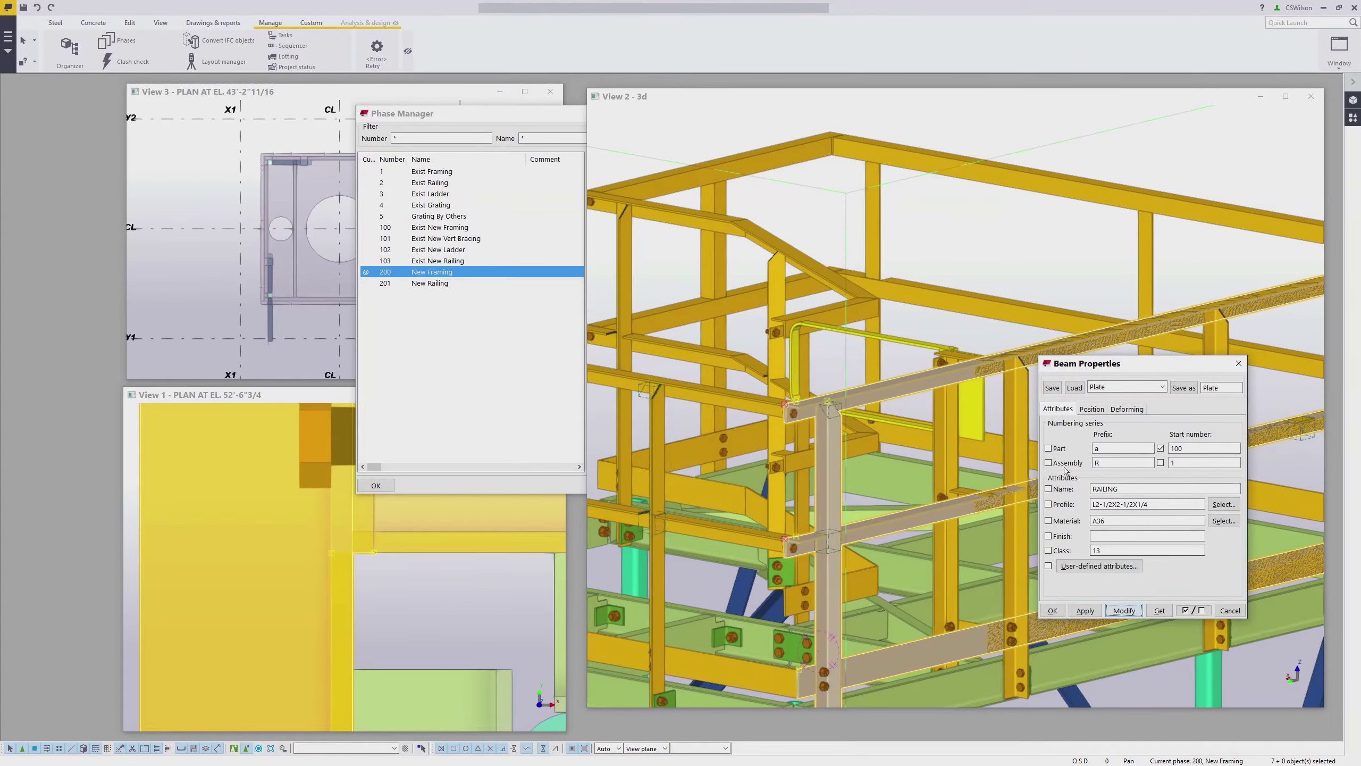
{"action": "left_click", "coordinate": [1025, 271]}
Delete the two stray cuts on the copied mid rail between the handrail posts.
{"action": "scroll", "coordinate": [988, 289], "scroll_direction": "down", "scroll_amount": 3}
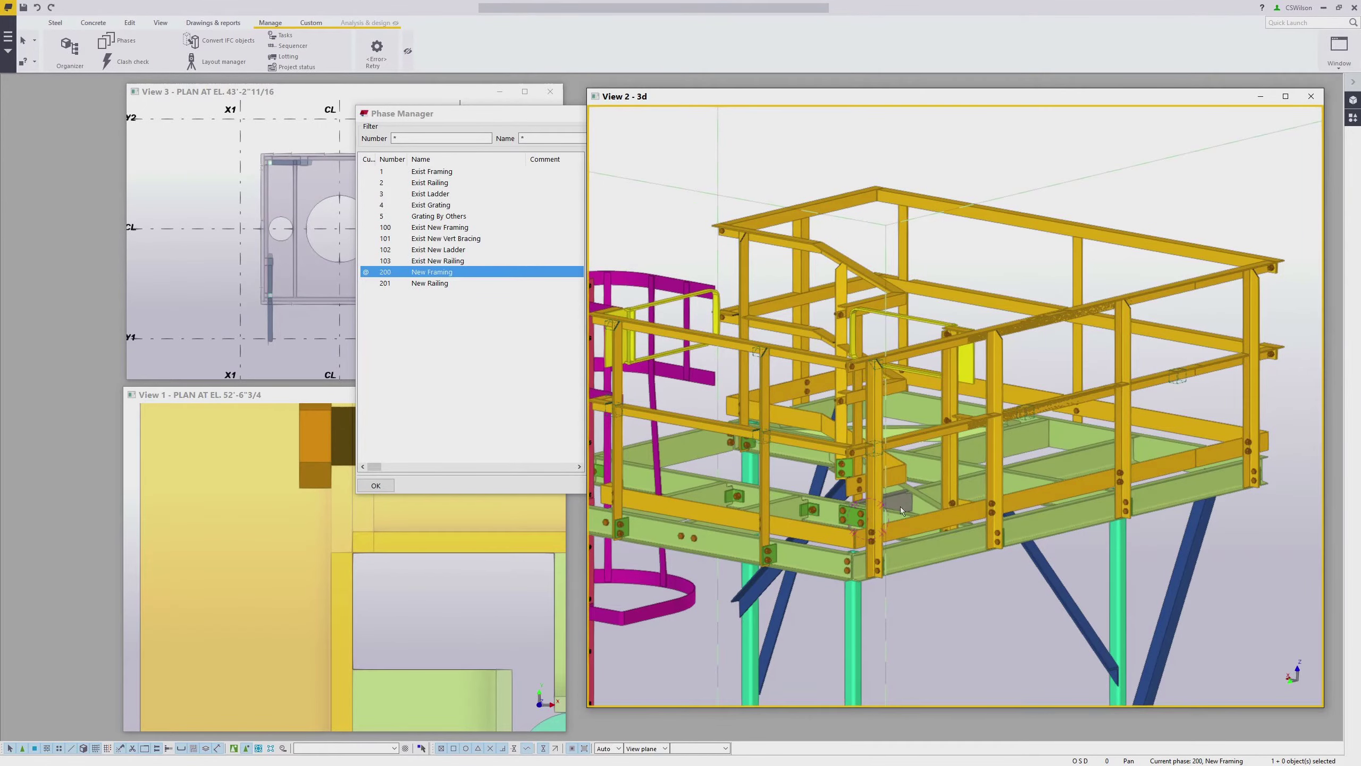
{"action": "scroll", "coordinate": [900, 506], "scroll_direction": "up", "scroll_amount": 4}
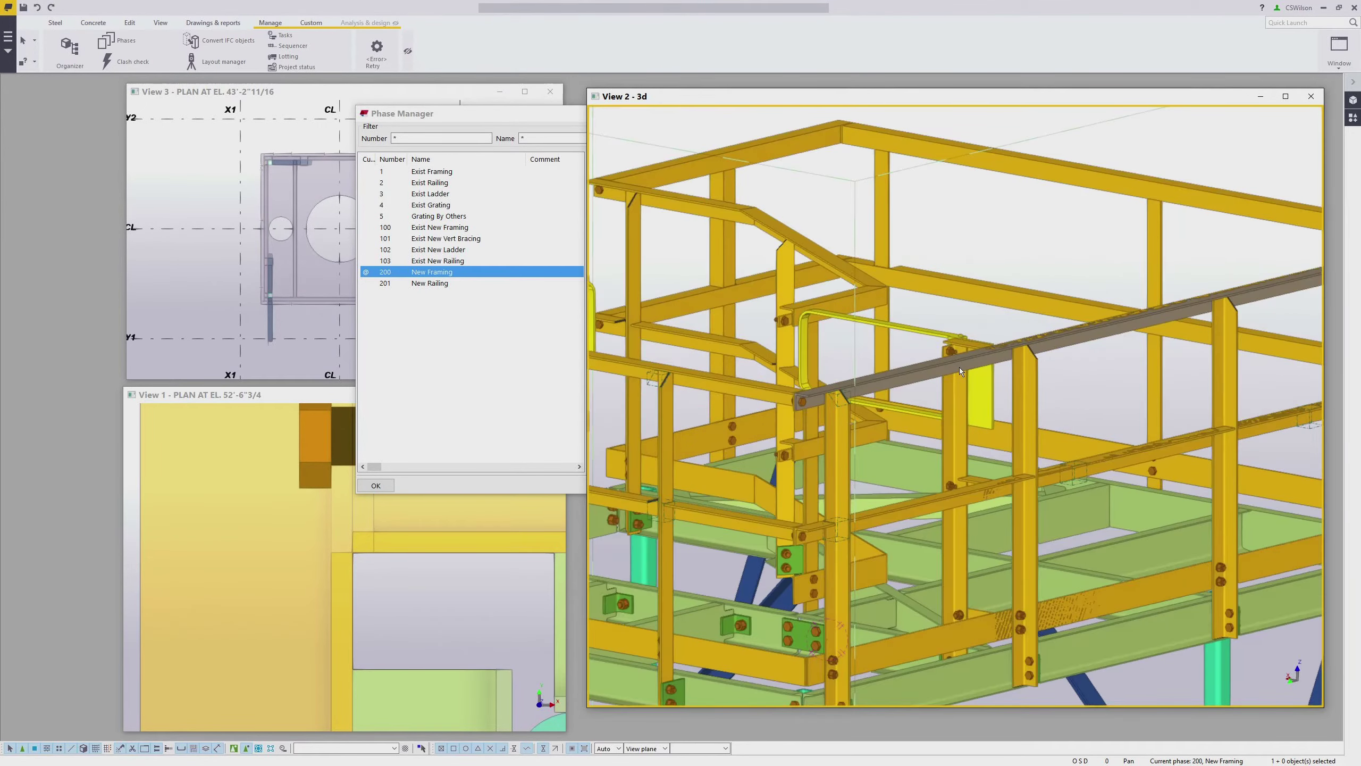
{"action": "scroll", "coordinate": [1070, 466], "scroll_direction": "up", "scroll_amount": 5}
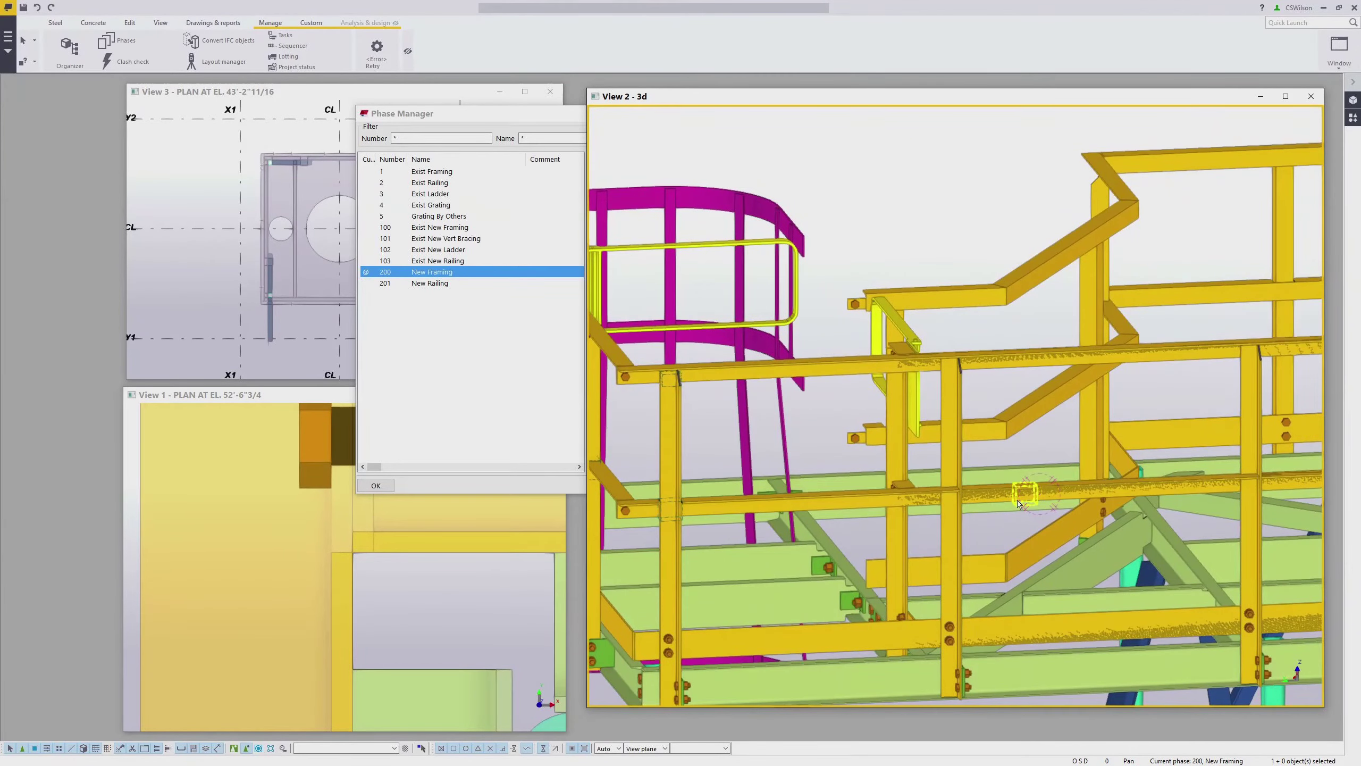
{"action": "middle_click_drag", "start_coordinate": [1019, 504], "coordinate": [818, 472]}
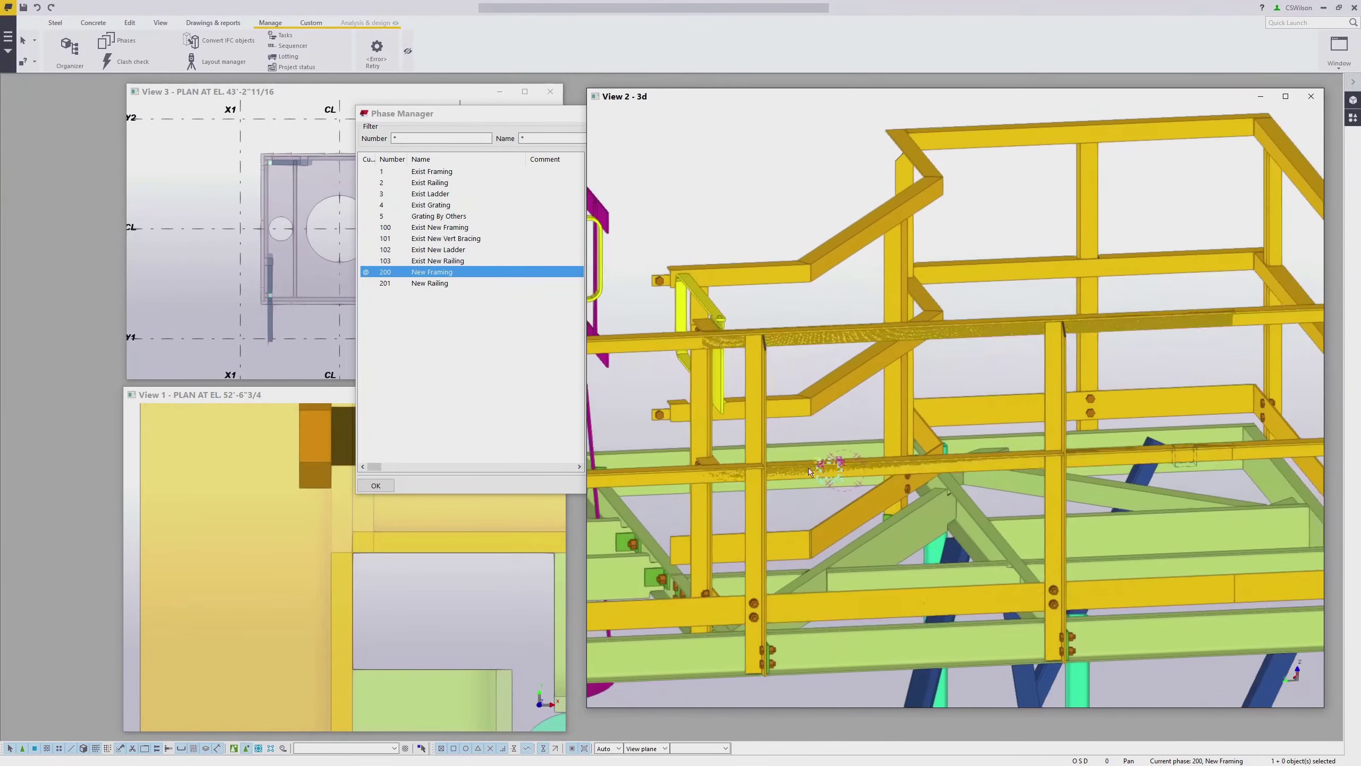
{"action": "left_click", "coordinate": [1194, 466], "text": "ctrl"}
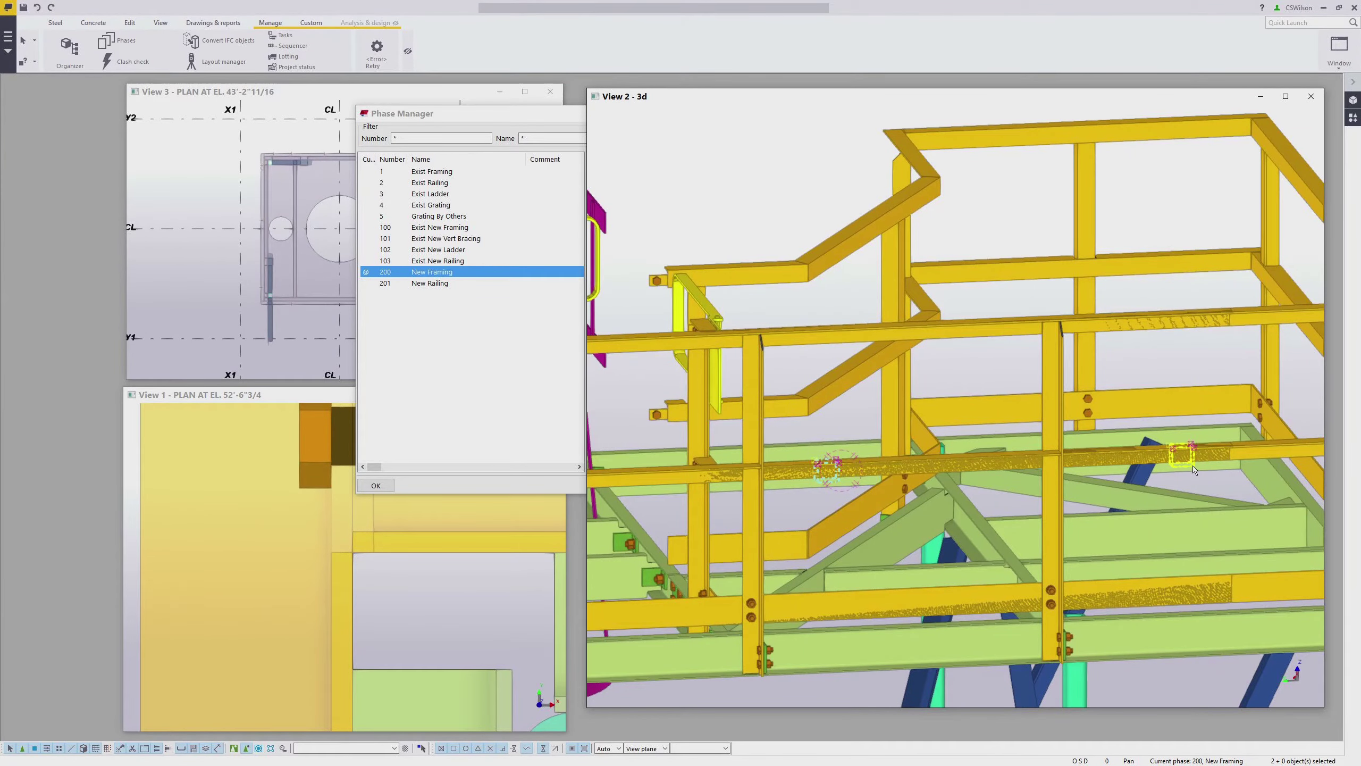
{"action": "key", "text": "Escape"}
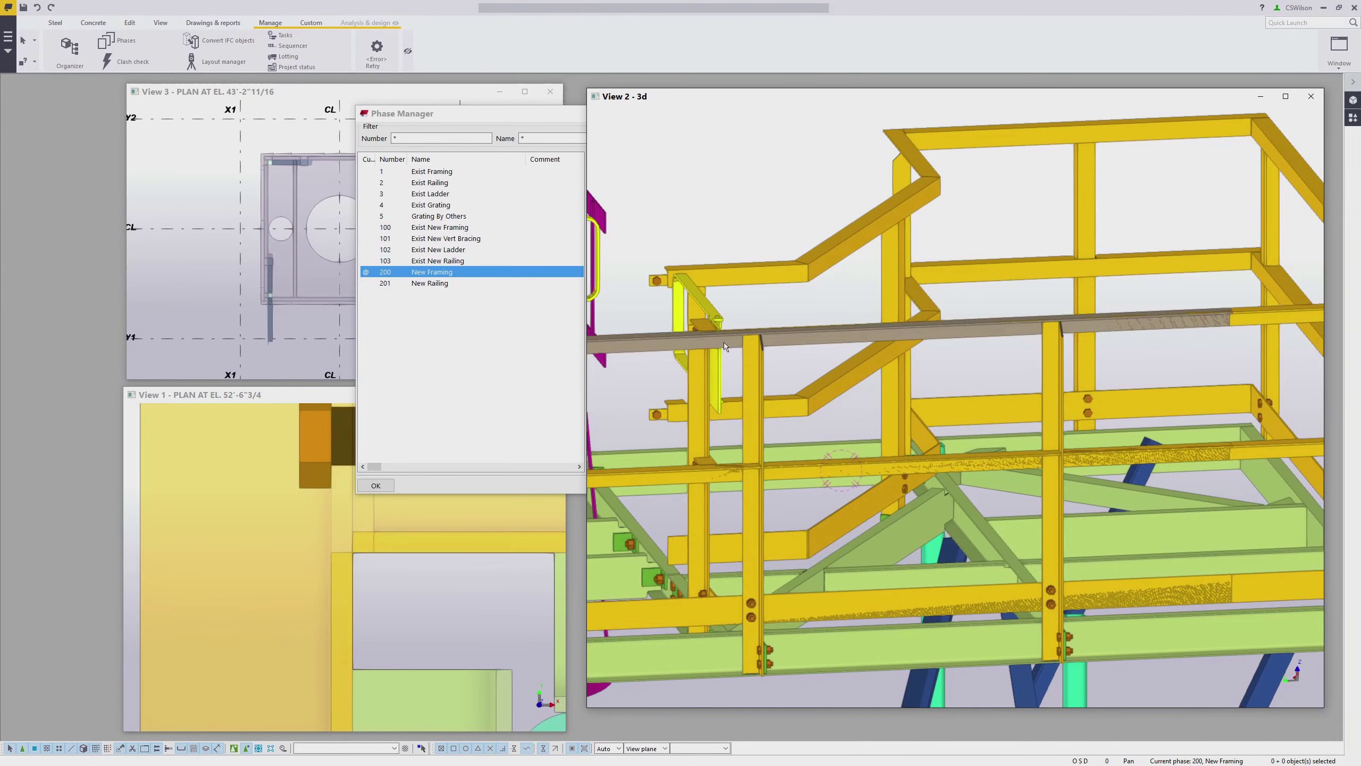
Shorten the copied top rail, mid rail and toe plate by moving their far end points together back to the gate-side post.
{"action": "left_click", "coordinate": [690, 344]}
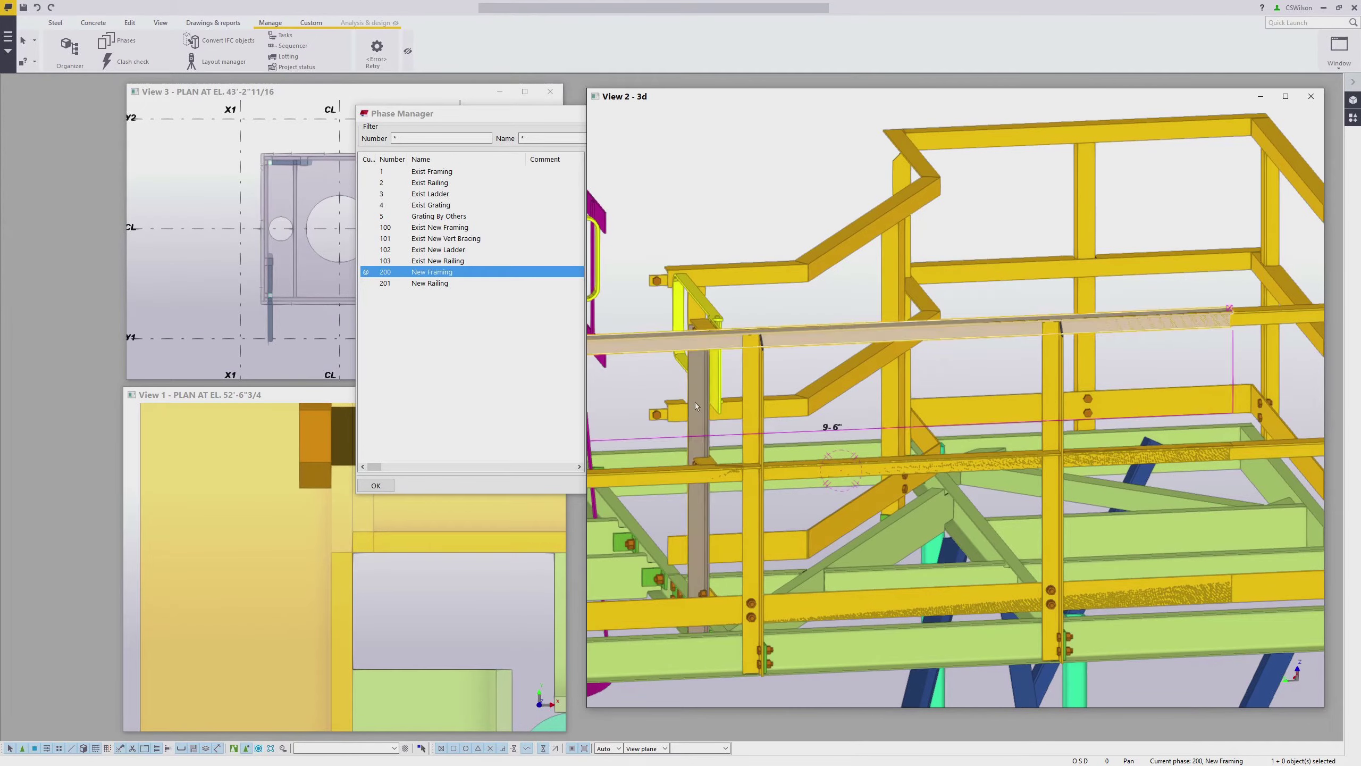
{"action": "left_click", "coordinate": [673, 476], "text": "ctrl"}
{"action": "left_click", "coordinate": [695, 612], "text": "ctrl"}
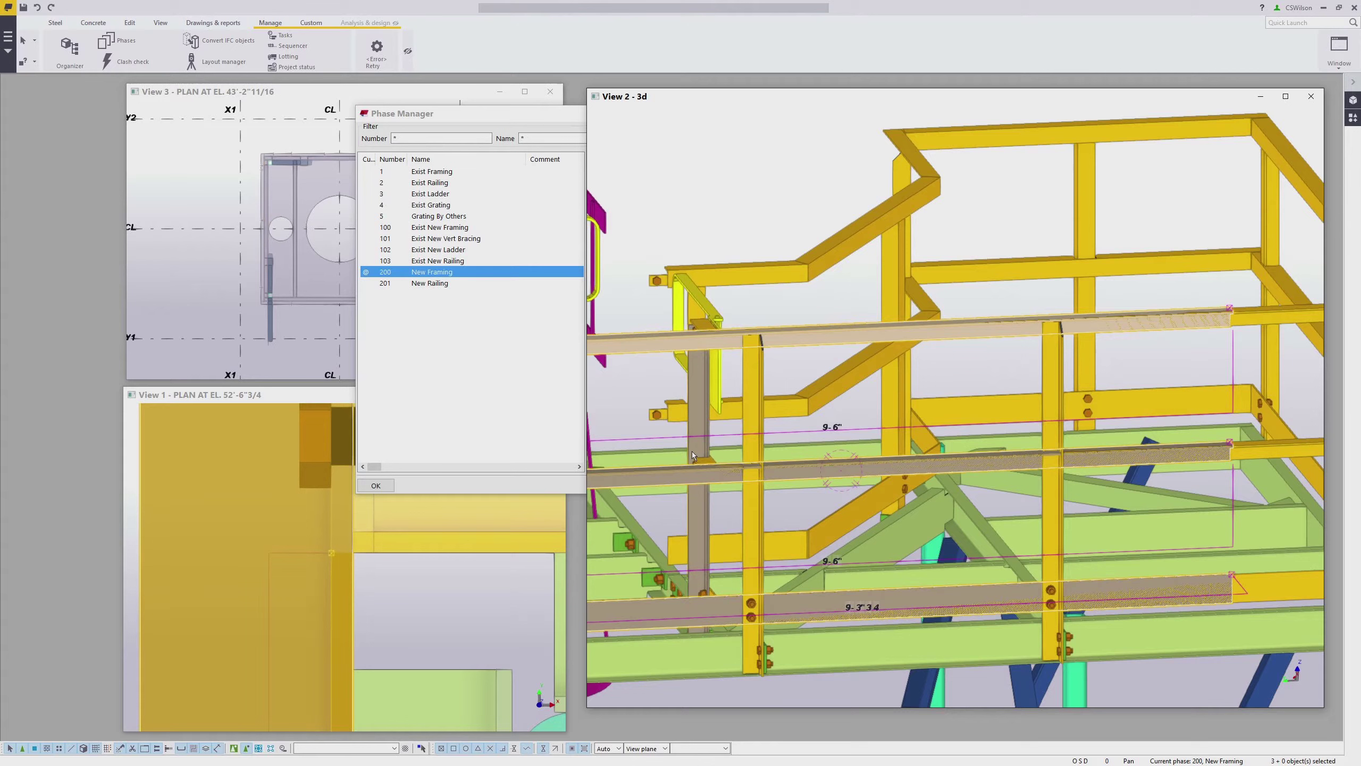
{"action": "left_click", "coordinate": [1230, 308]}
{"action": "left_click", "coordinate": [1230, 441], "text": "ctrl"}
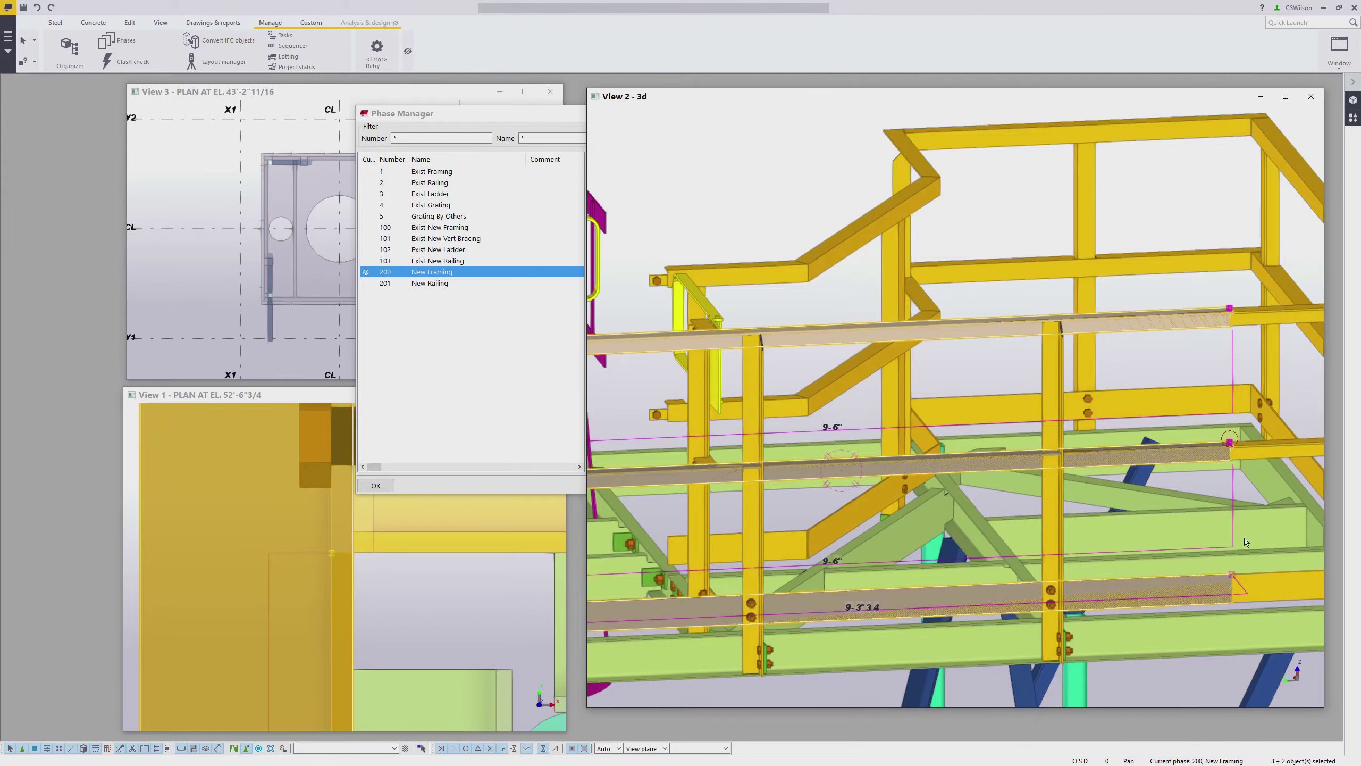
{"action": "left_click", "coordinate": [1232, 574], "text": "ctrl"}
{"action": "right_click", "coordinate": [1209, 292]}
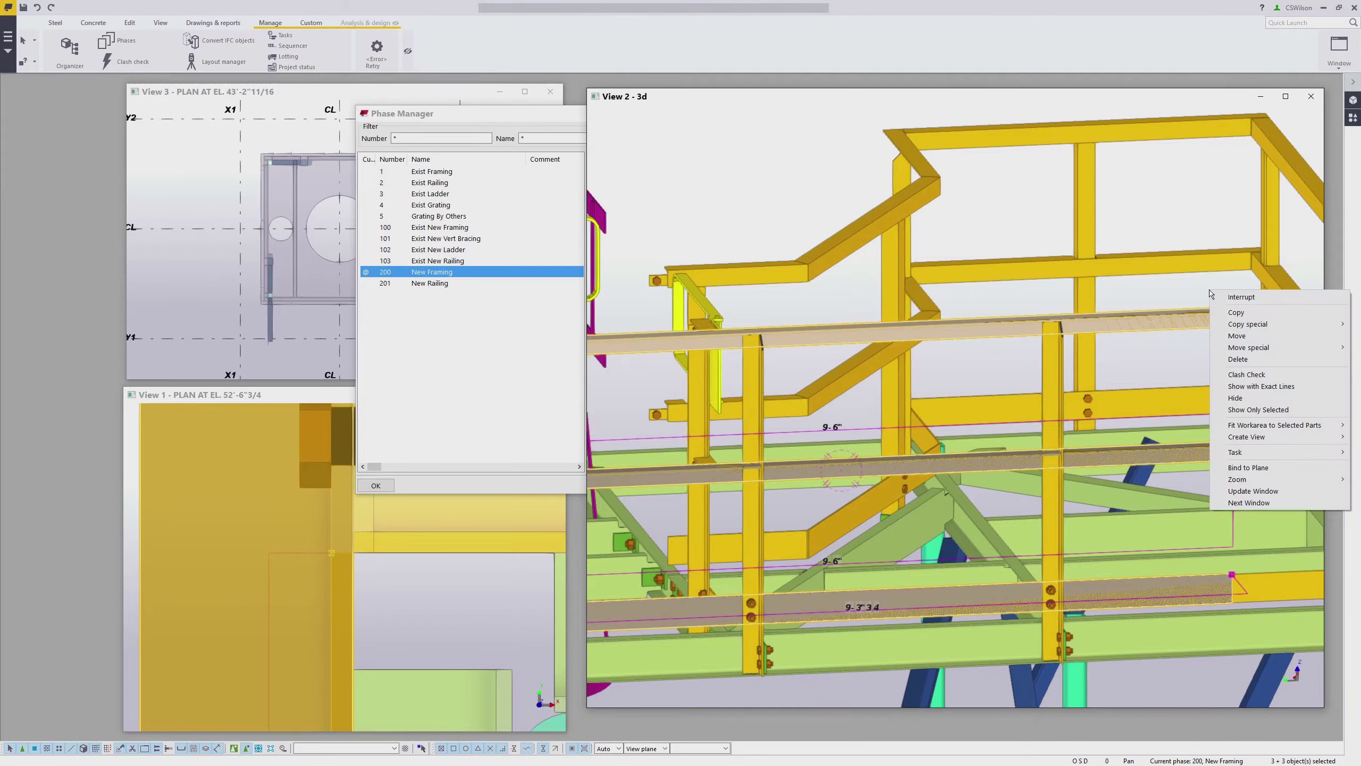
{"action": "left_click", "coordinate": [1252, 336]}
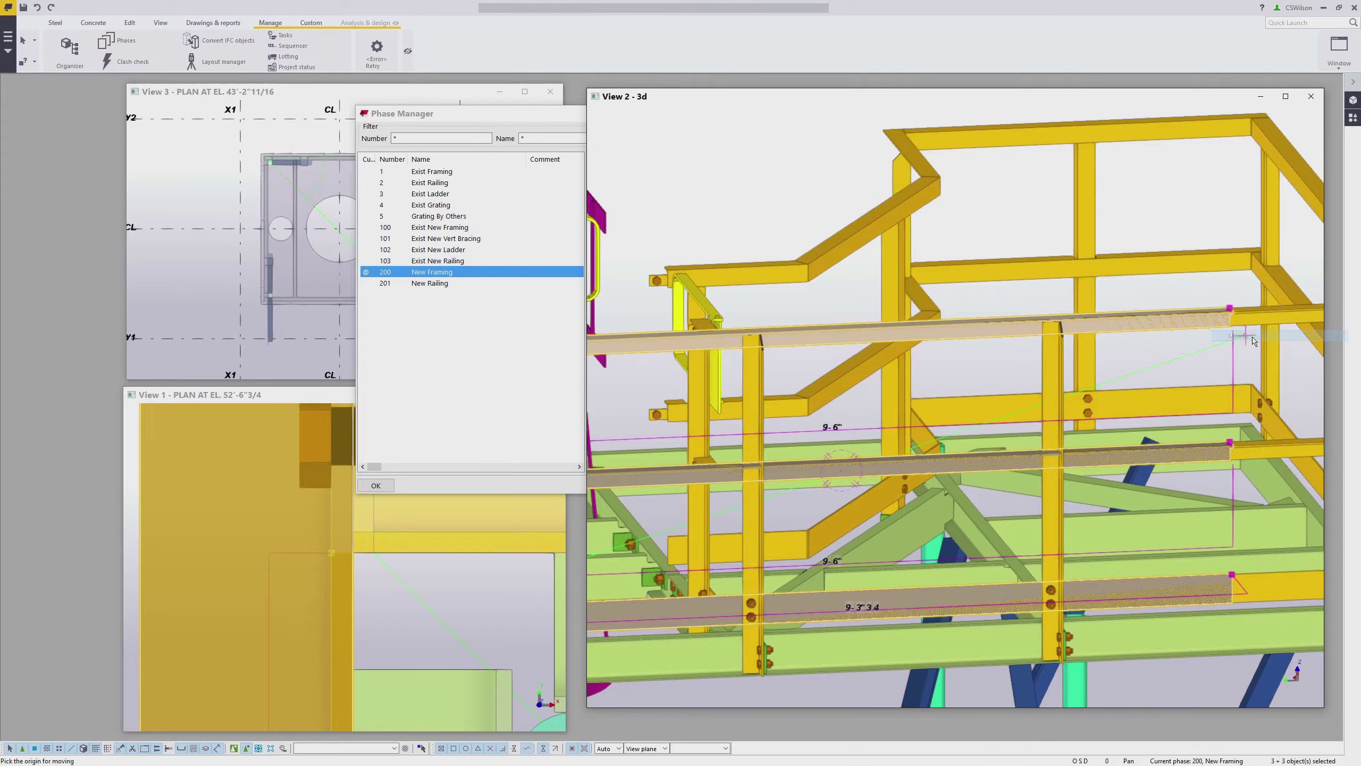
{"action": "left_click", "coordinate": [1230, 309]}
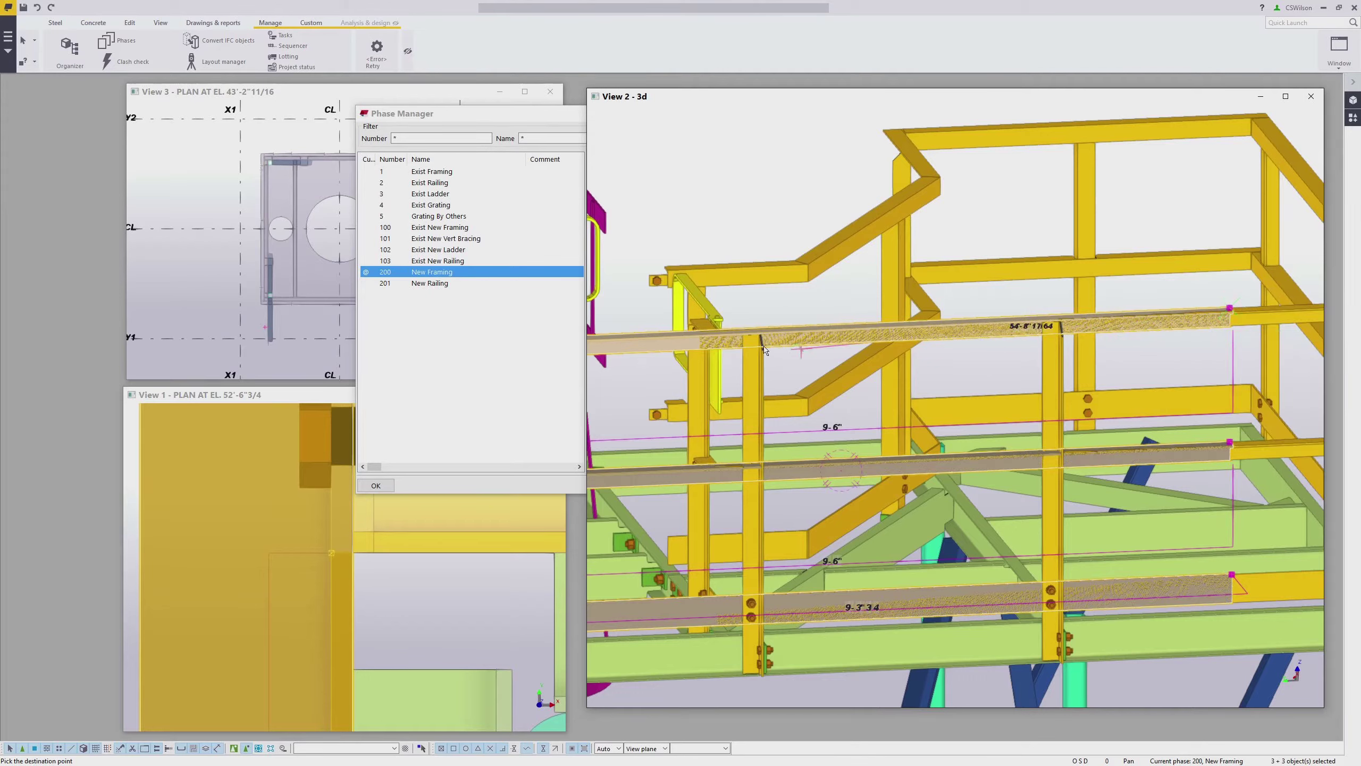
{"action": "left_click", "coordinate": [683, 332]}
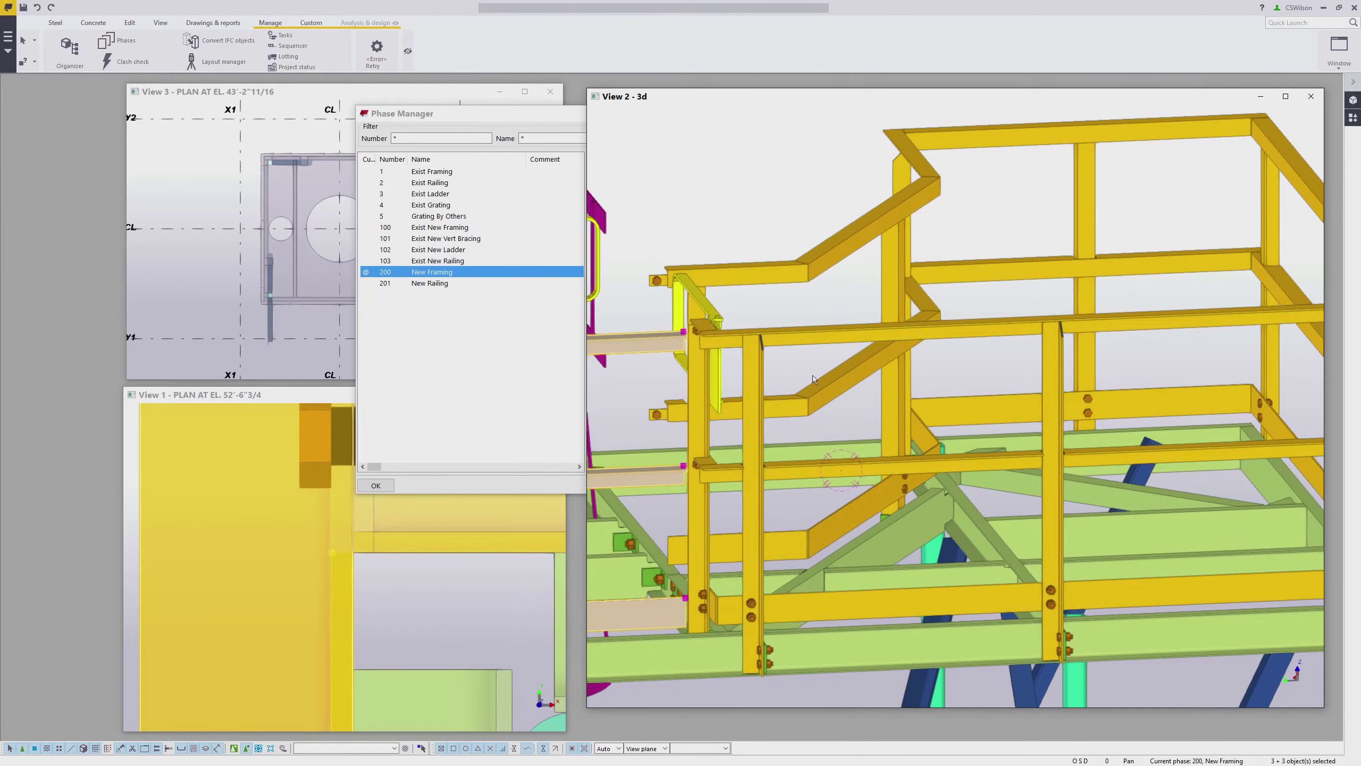
Close the Phase Manager and clear the selection of the shortened rails and toe plate.
{"action": "left_click", "coordinate": [441, 138]}
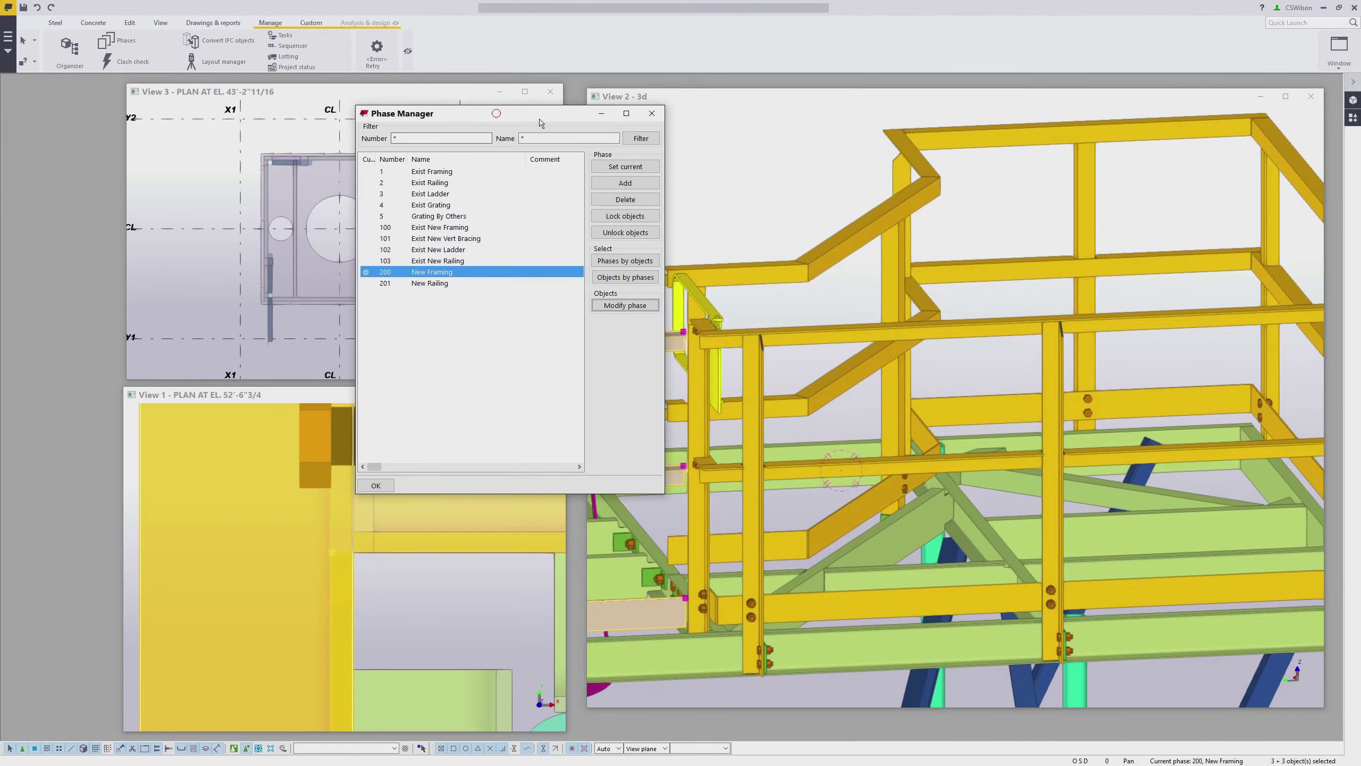
{"action": "left_click", "coordinate": [654, 114]}
{"action": "middle_click_drag", "start_coordinate": [834, 310], "coordinate": [917, 456], "text": "ctrl"}
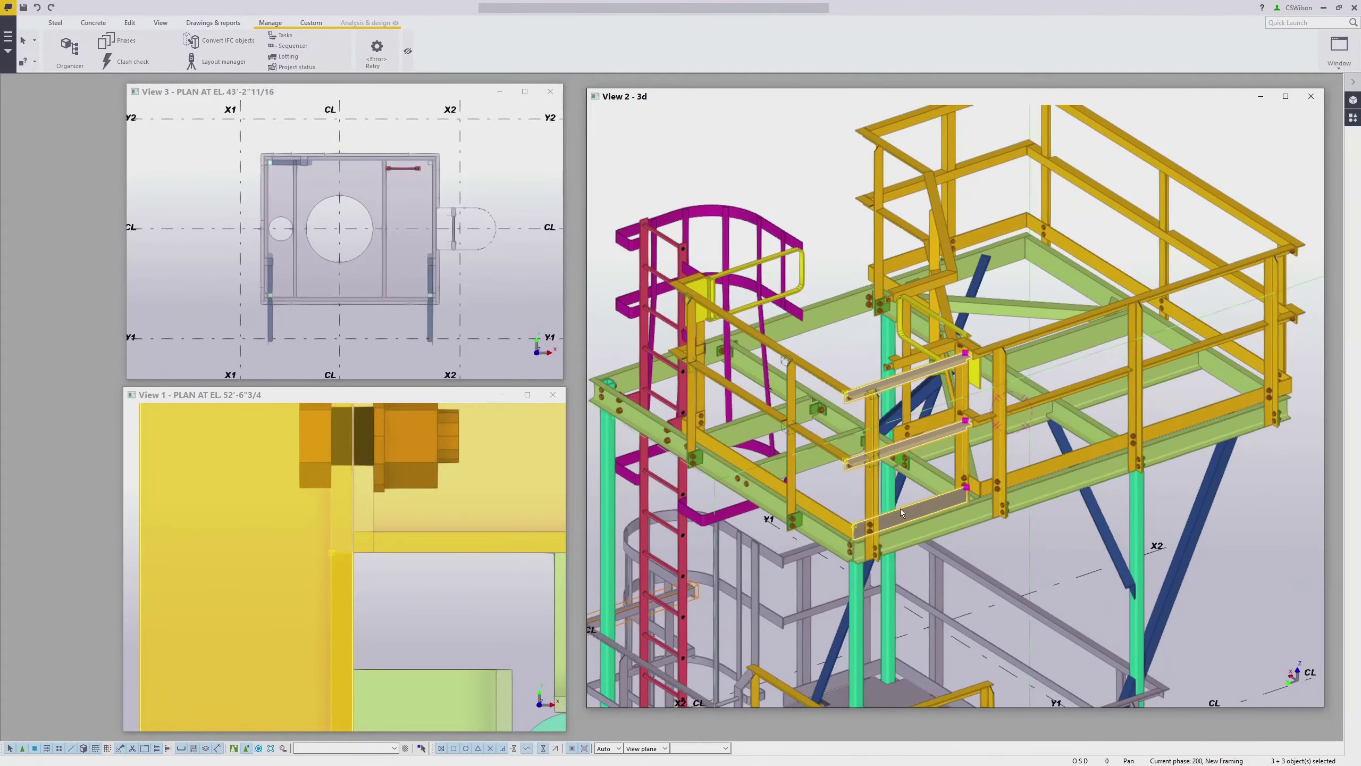
{"action": "left_click", "coordinate": [824, 337]}
Examine the handrails, gates and rail ends around the ladder opening from several angles.
{"action": "middle_click_drag", "start_coordinate": [820, 389], "coordinate": [798, 407], "text": "ctrl"}
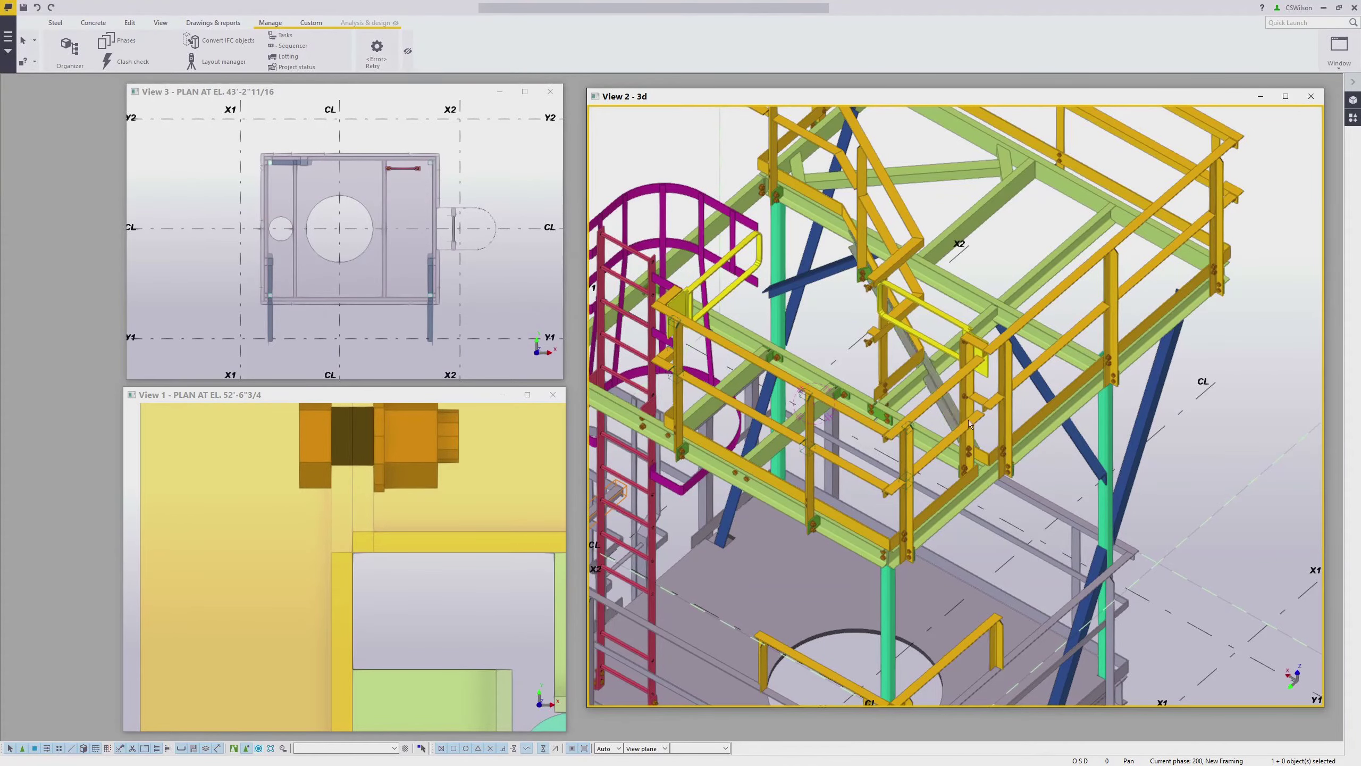
{"action": "middle_click_drag", "start_coordinate": [939, 345], "coordinate": [1072, 295], "text": "ctrl"}
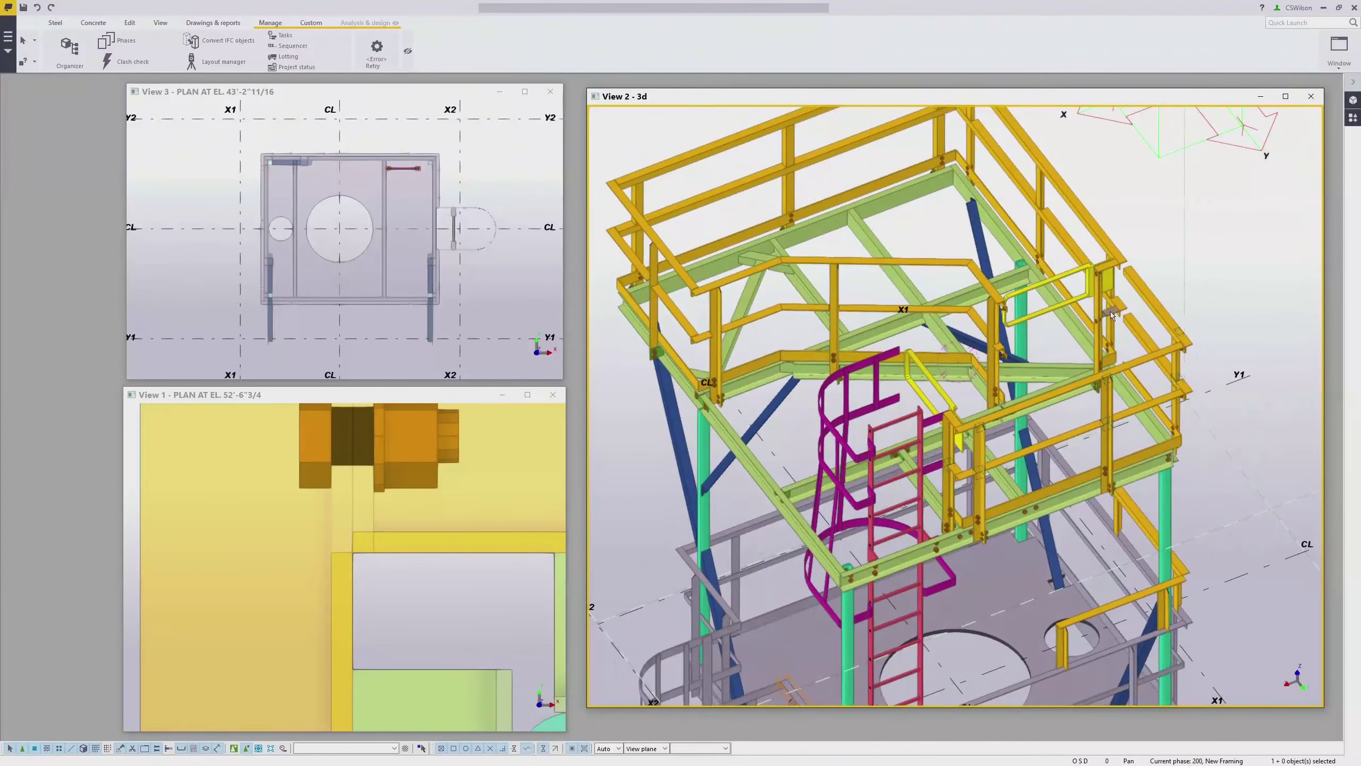
{"action": "scroll", "coordinate": [1098, 271], "scroll_direction": "up", "scroll_amount": 5}
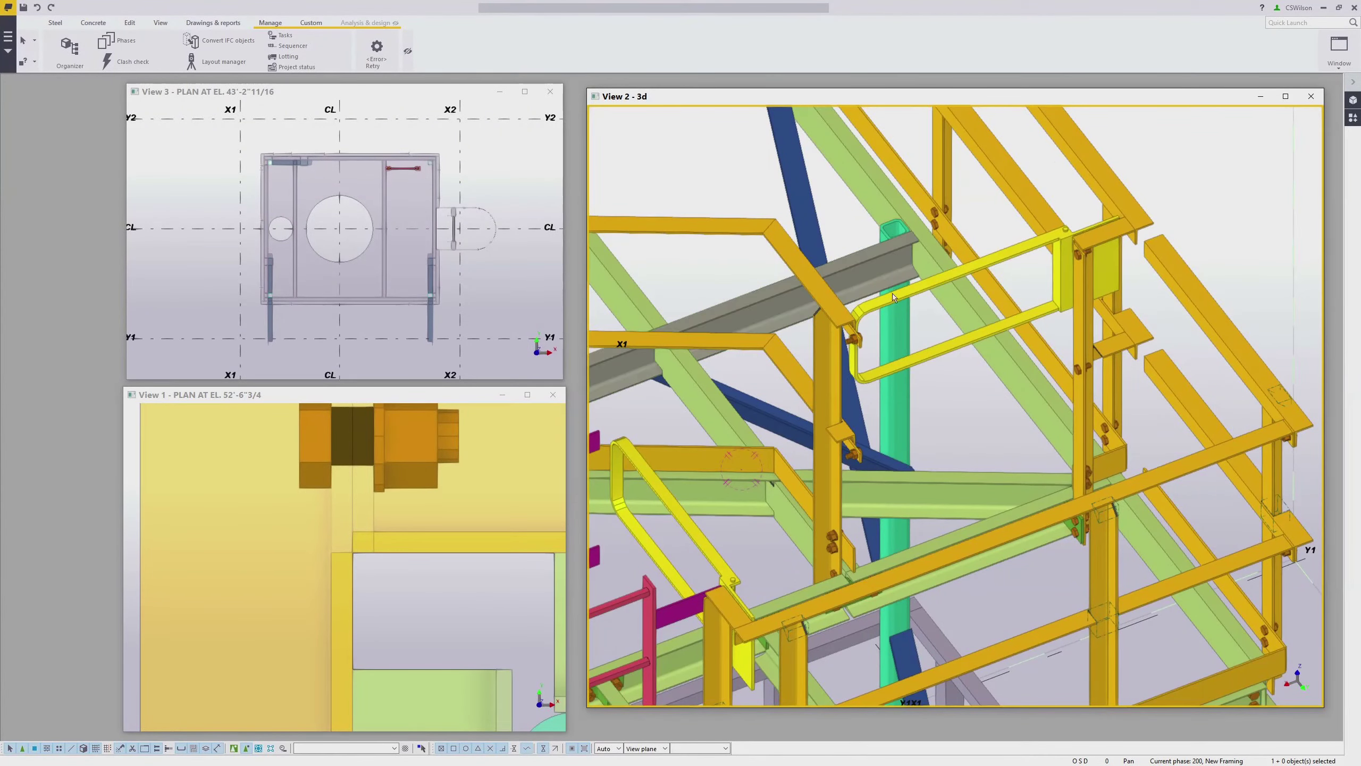
{"action": "scroll", "coordinate": [895, 297], "scroll_direction": "down", "scroll_amount": 3}
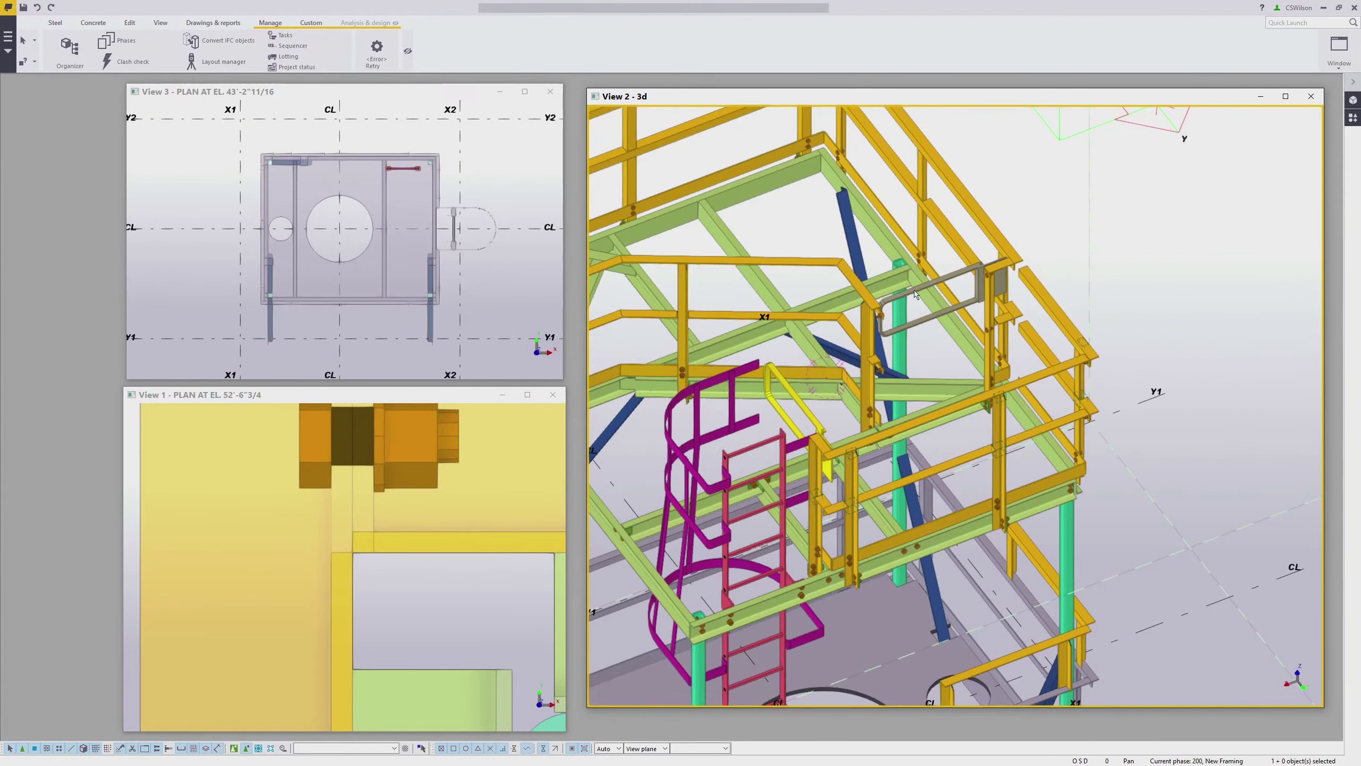
{"action": "scroll", "coordinate": [902, 332], "scroll_direction": "up", "scroll_amount": 4}
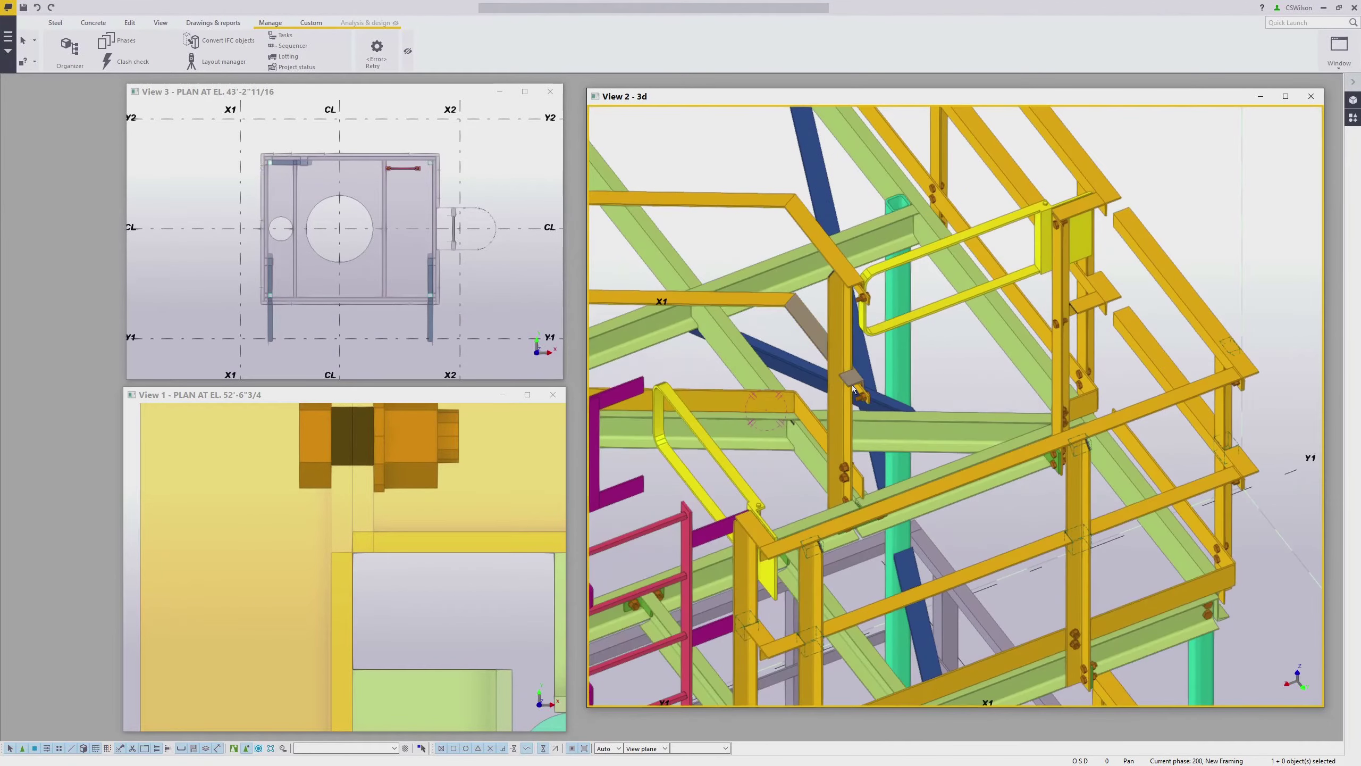
{"action": "middle_click_drag", "start_coordinate": [934, 255], "coordinate": [1013, 398], "text": "ctrl"}
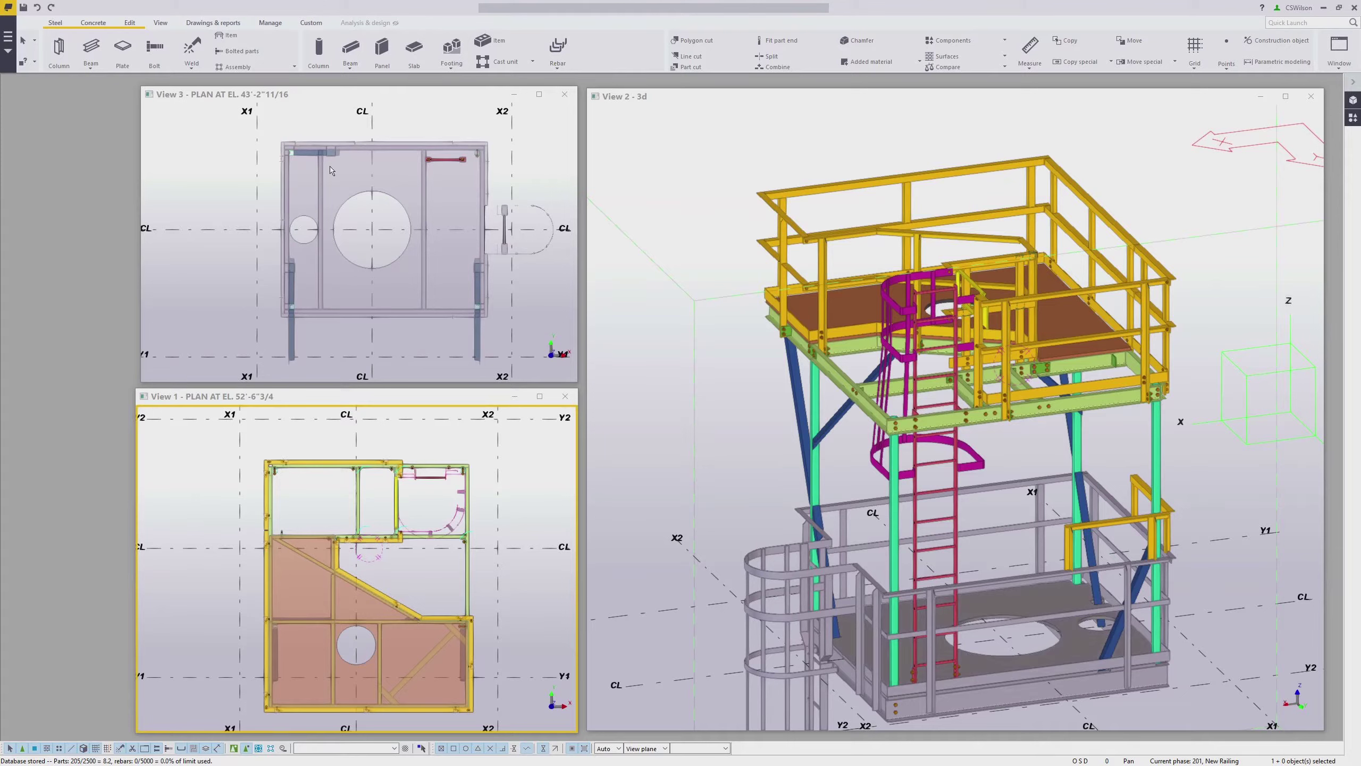
Add phase 202 in the Phase Manager and name it New Grating.
{"action": "left_click", "coordinate": [270, 23]}
{"action": "left_click", "coordinate": [125, 40]}
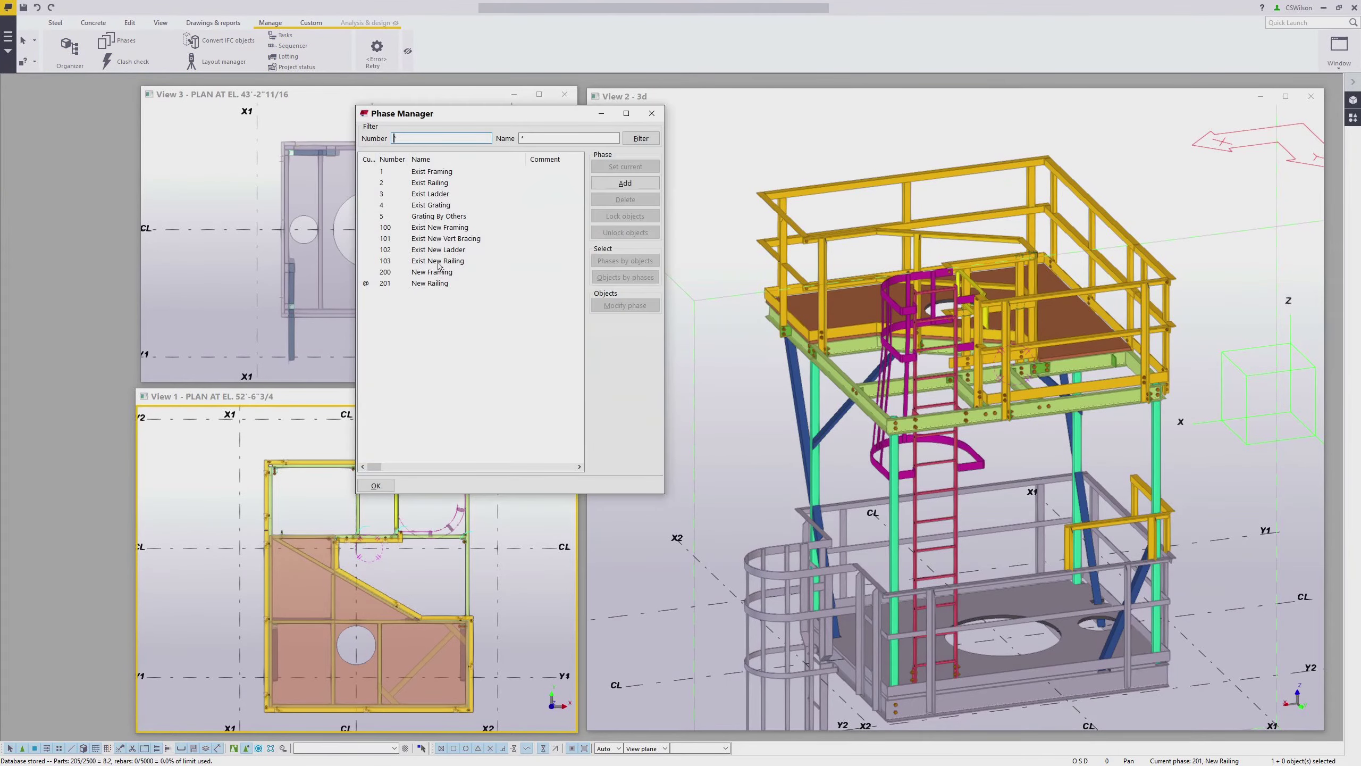
{"action": "left_click", "coordinate": [622, 181]}
{"action": "left_click", "coordinate": [430, 299]}
{"action": "left_click", "coordinate": [447, 298]}
{"action": "key", "text": "BackSpace"}
{"action": "key", "text": "BackSpace"}
{"action": "key", "text": "BackSpace"}
{"action": "key", "text": "BackSpace"}
{"action": "key", "text": "BackSpace"}
{"action": "key", "text": "BackSpace"}
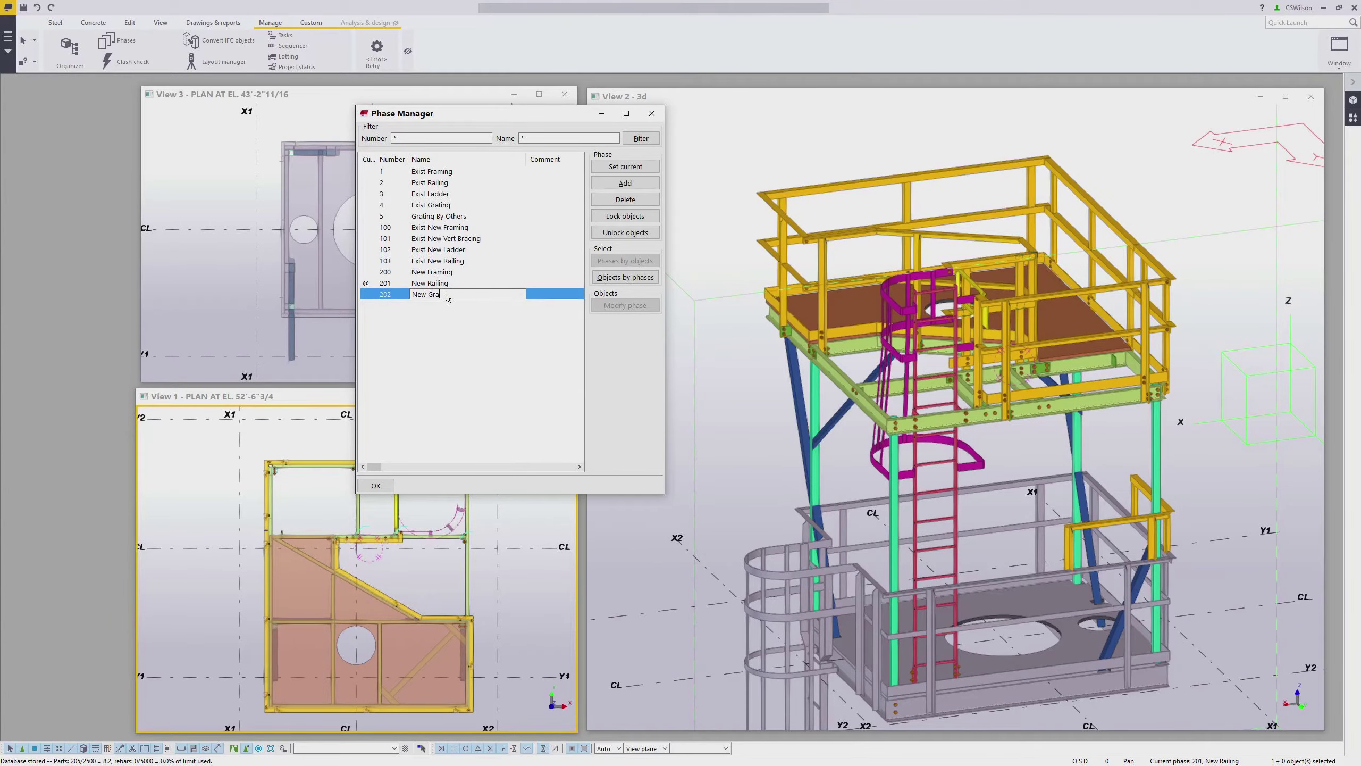
{"action": "left_click", "coordinate": [479, 340]}
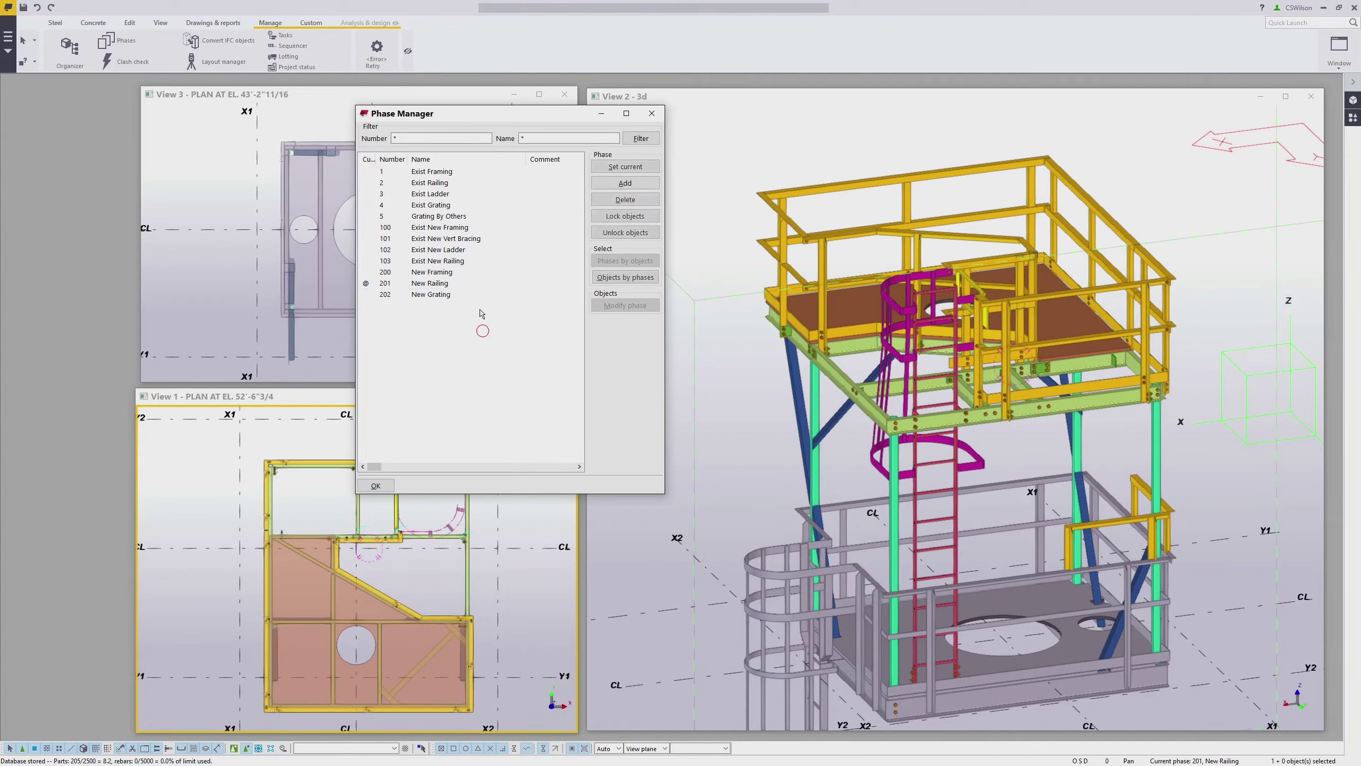
Make phase 202 New Grating the current phase and close the Phase Manager.
{"action": "left_click", "coordinate": [435, 294]}
{"action": "left_click", "coordinate": [625, 167]}
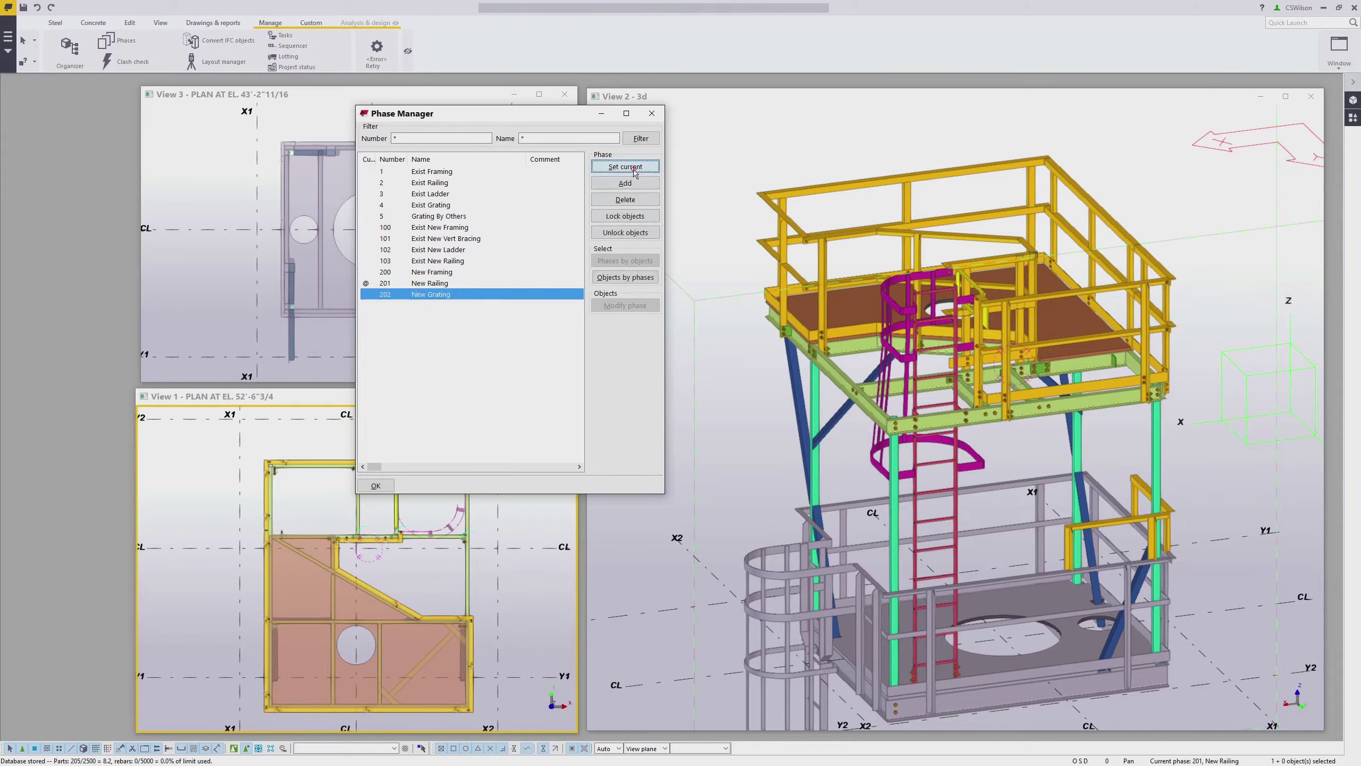
{"action": "left_click", "coordinate": [653, 115]}
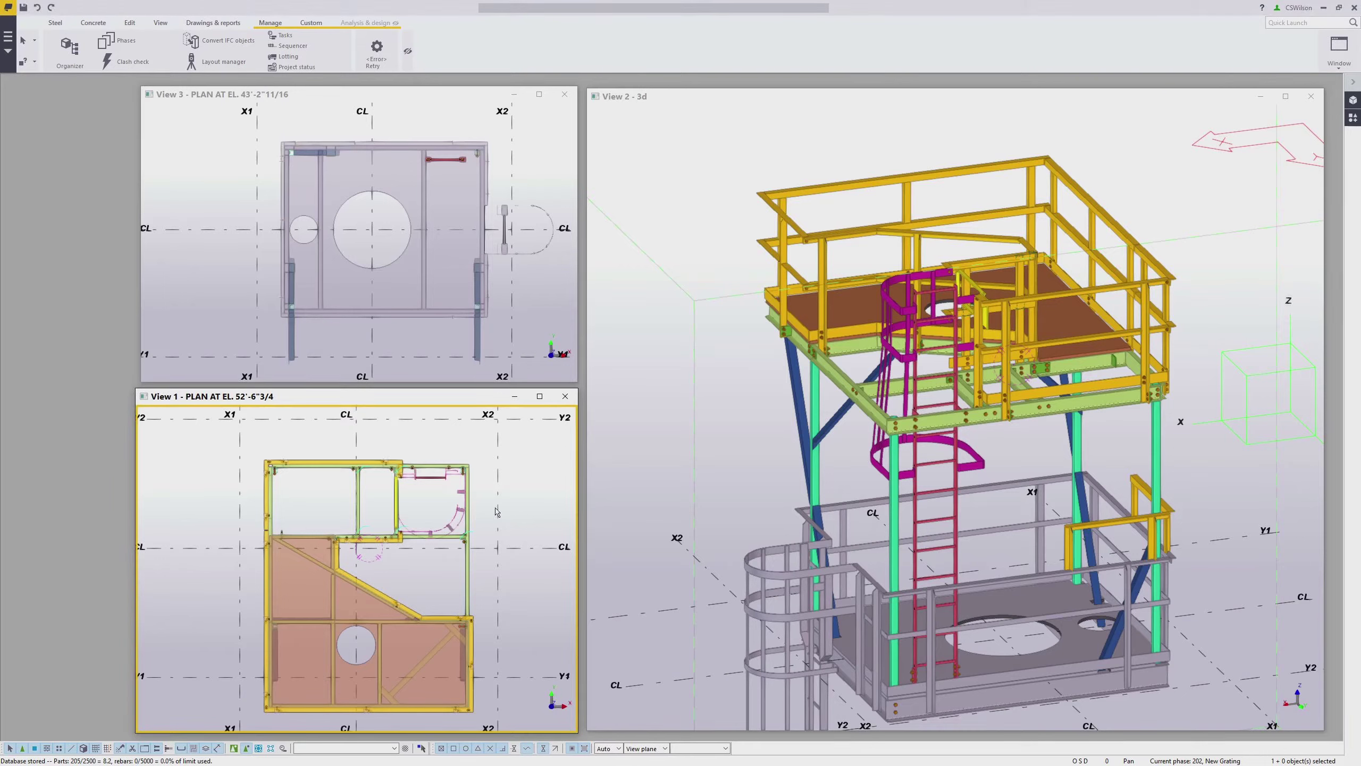
Set the upward view depth of the PLAN AT EL. 52'-6"3/4 view to 6" and close its properties.
{"action": "double_click", "coordinate": [527, 496]}
{"action": "double_click", "coordinate": [1022, 278]}
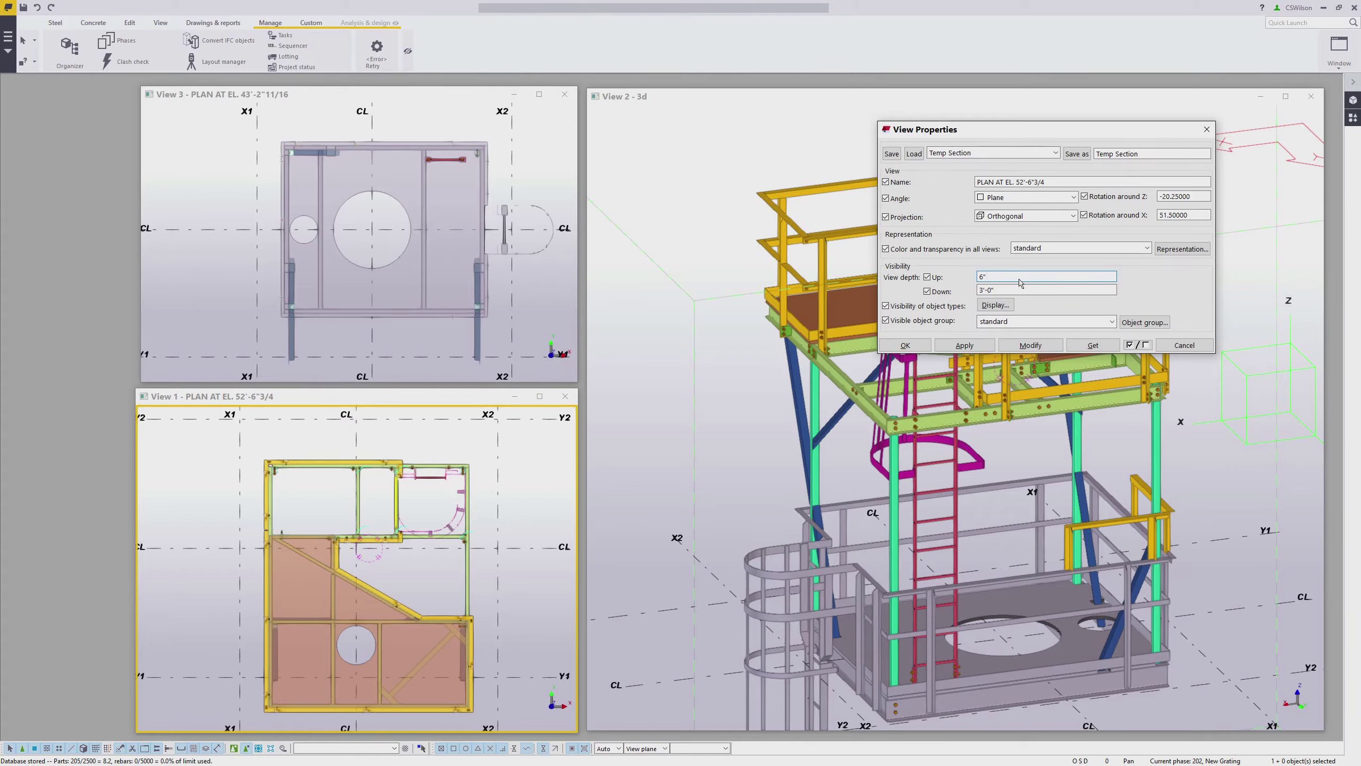
{"action": "left_click", "coordinate": [1037, 347]}
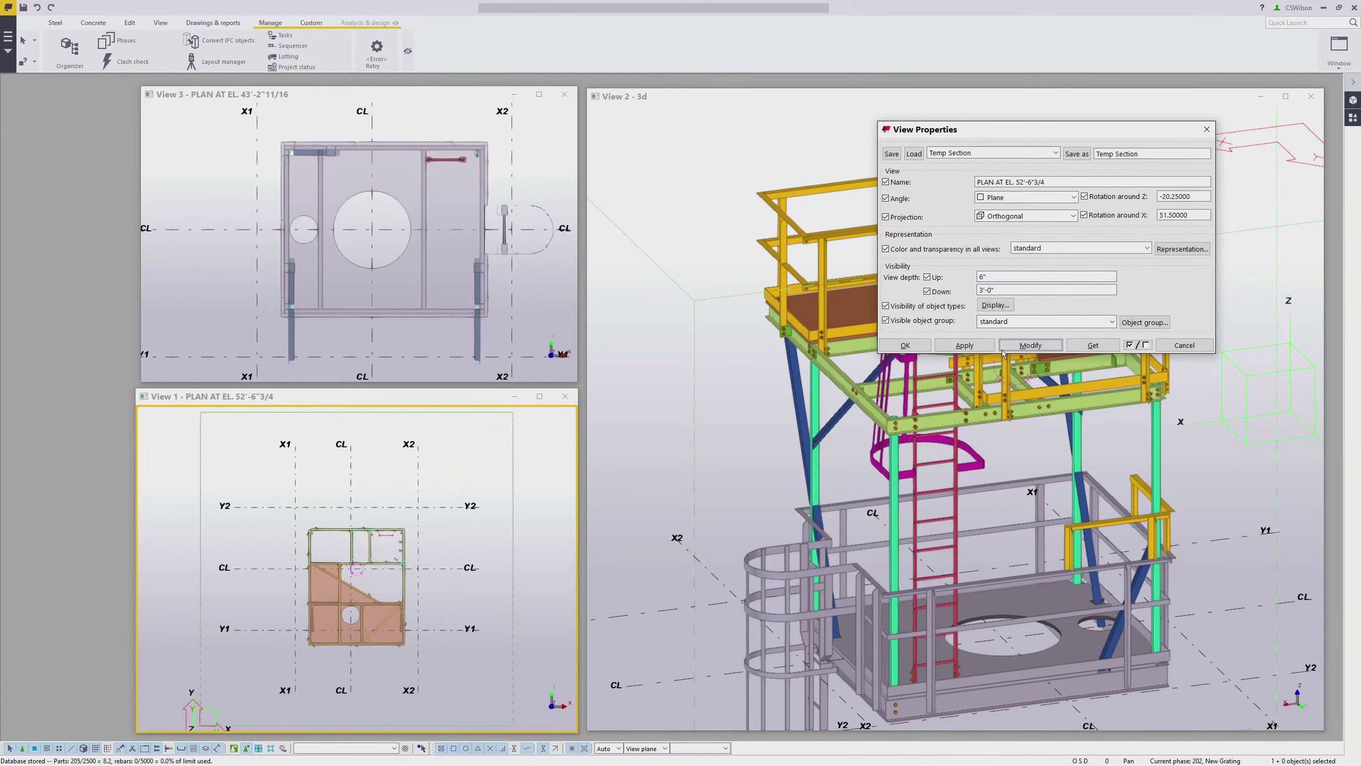
{"action": "left_click", "coordinate": [1211, 346]}
{"action": "scroll", "coordinate": [349, 581], "scroll_direction": "up", "scroll_amount": 4}
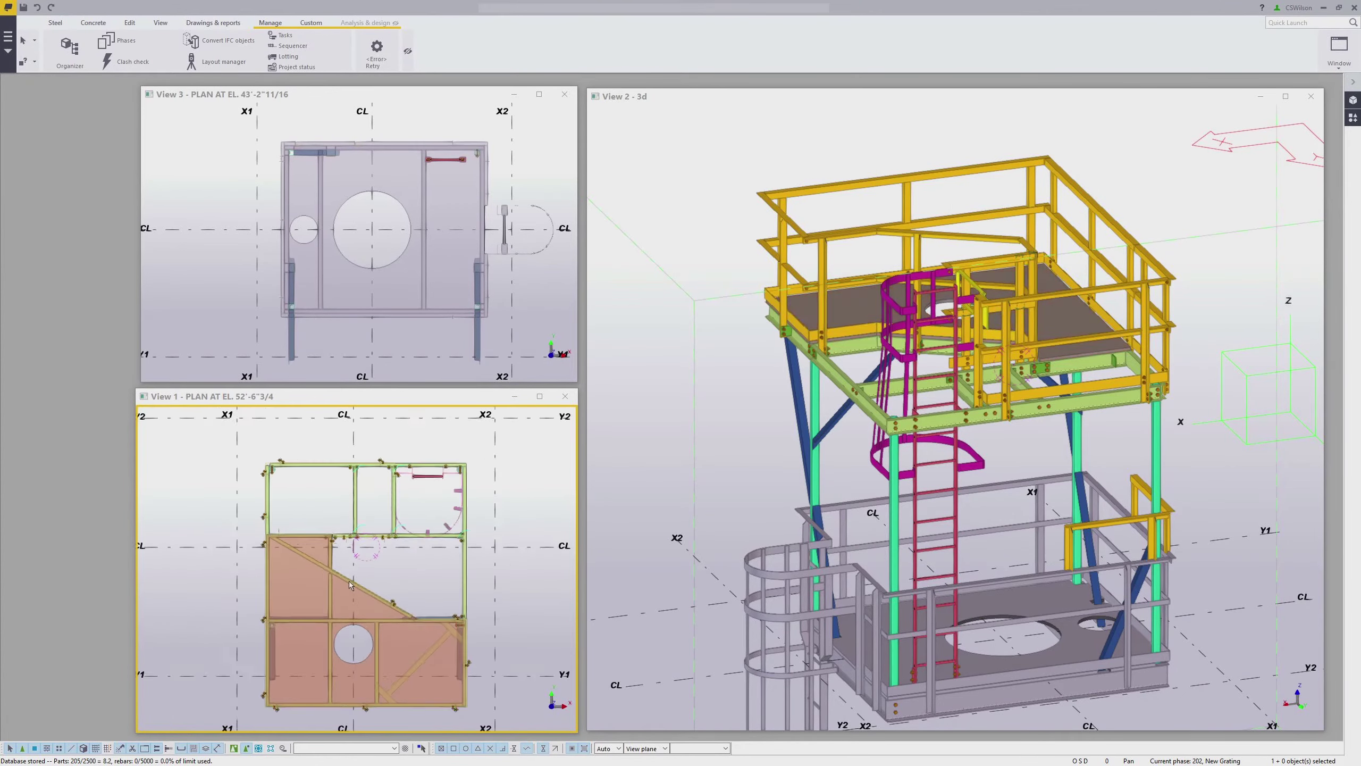
Draw a horizontal construction line about 6'-0 1/2" long across the ungrated bay, ending at the outer face of the X1-side beam.
{"action": "scroll", "coordinate": [382, 554], "scroll_direction": "up", "scroll_amount": 1}
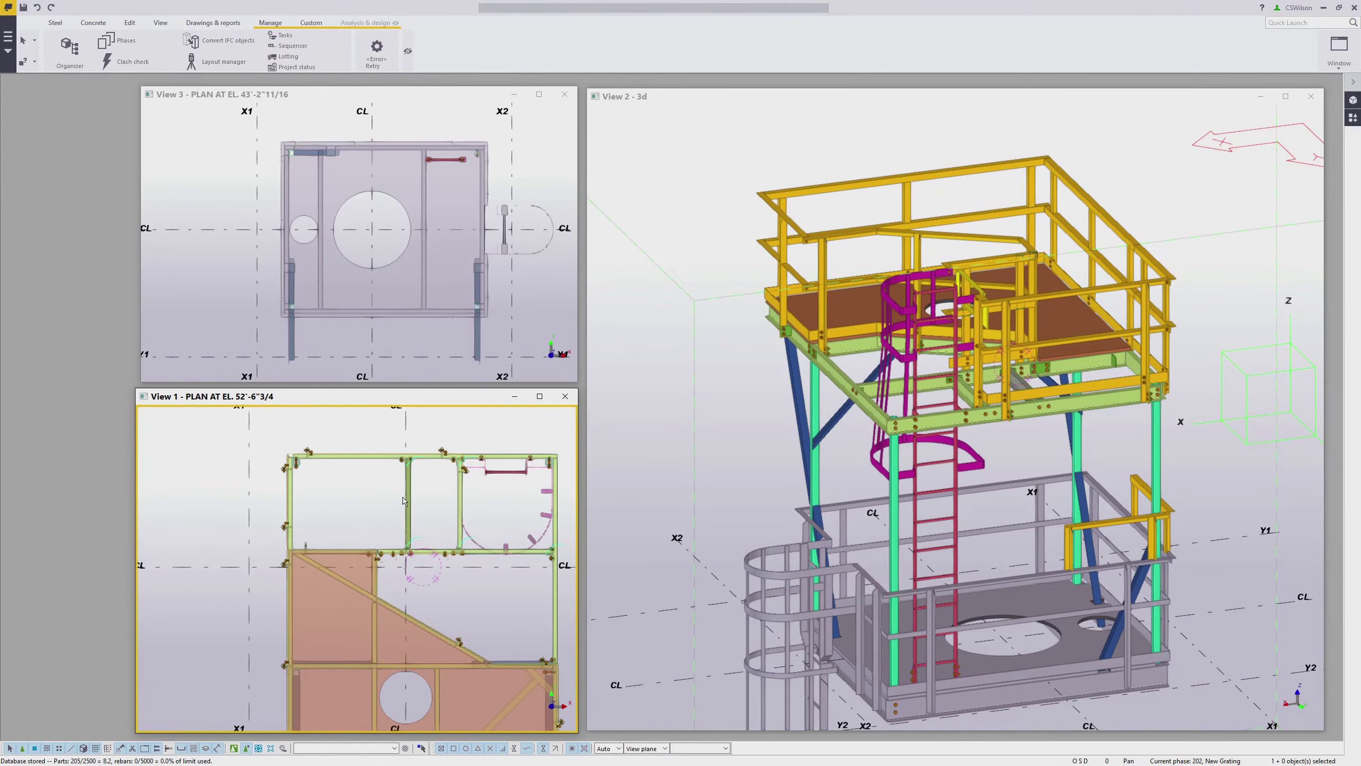
{"action": "left_click", "coordinate": [55, 22]}
{"action": "left_click", "coordinate": [1274, 50]}
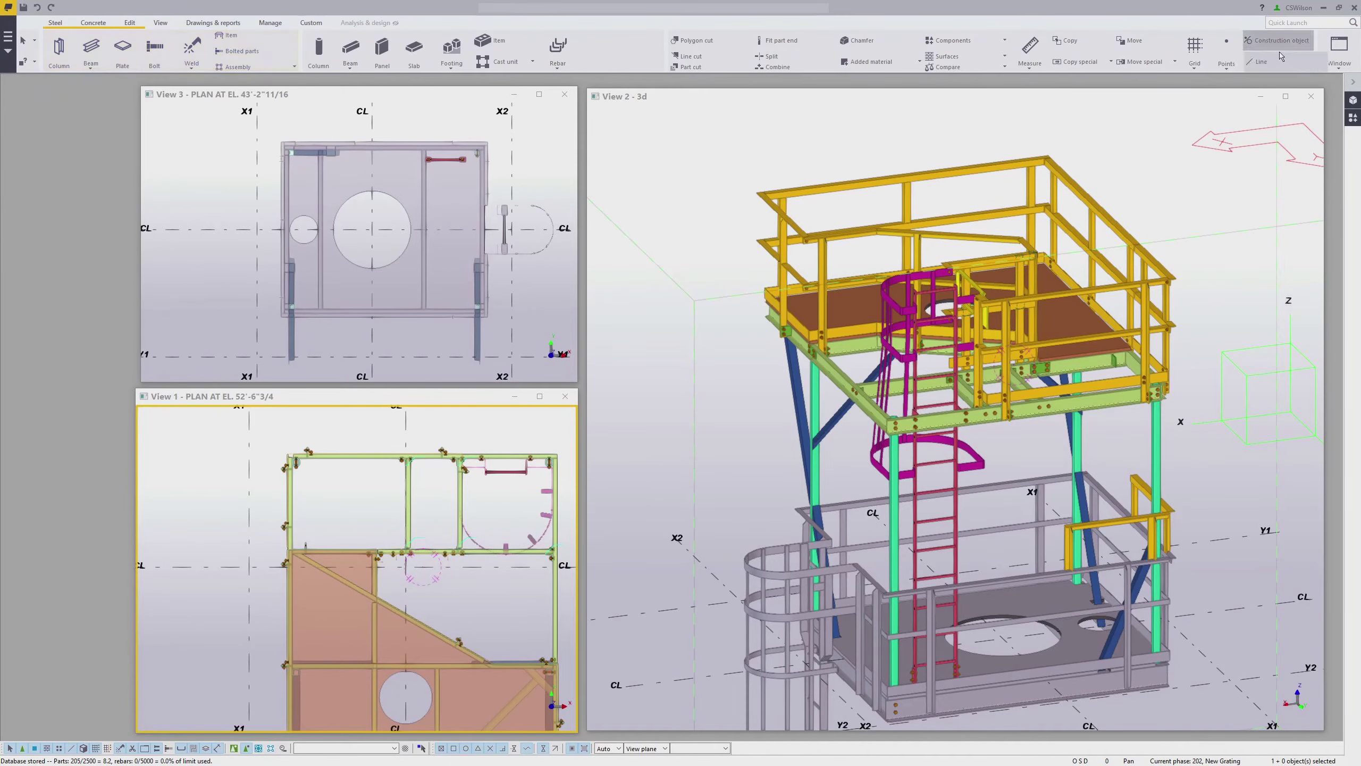
{"action": "left_click", "coordinate": [1261, 62]}
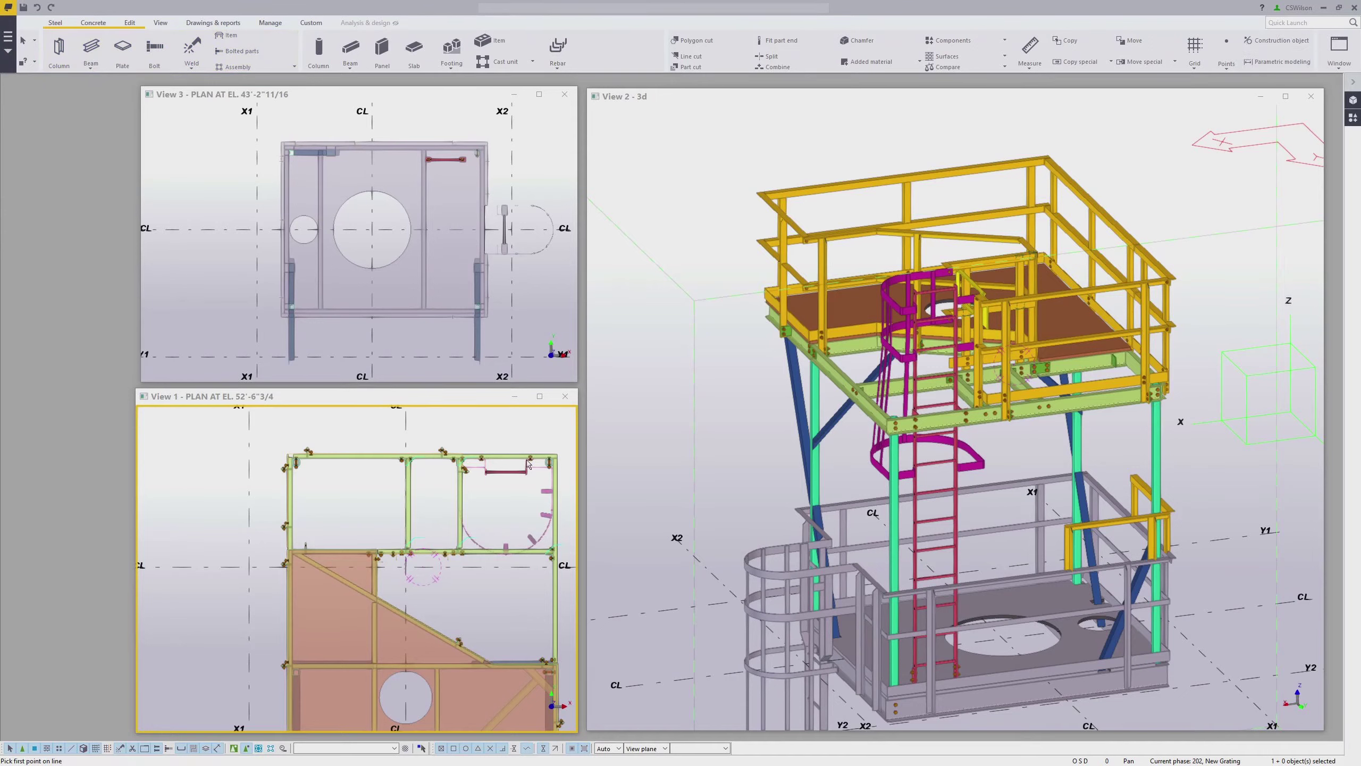
{"action": "left_click", "coordinate": [1275, 46]}
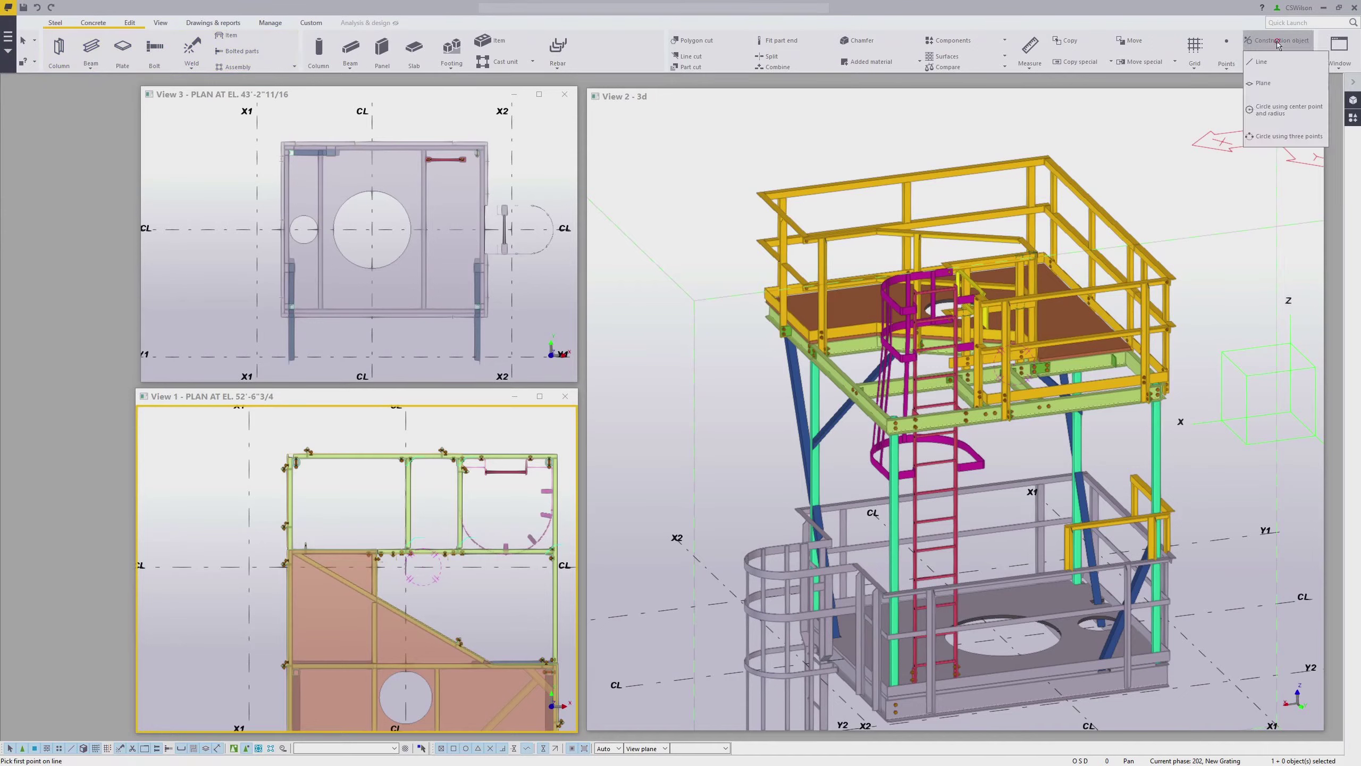
{"action": "left_click", "coordinate": [1280, 62]}
{"action": "scroll", "coordinate": [439, 567], "scroll_direction": "up", "scroll_amount": 5}
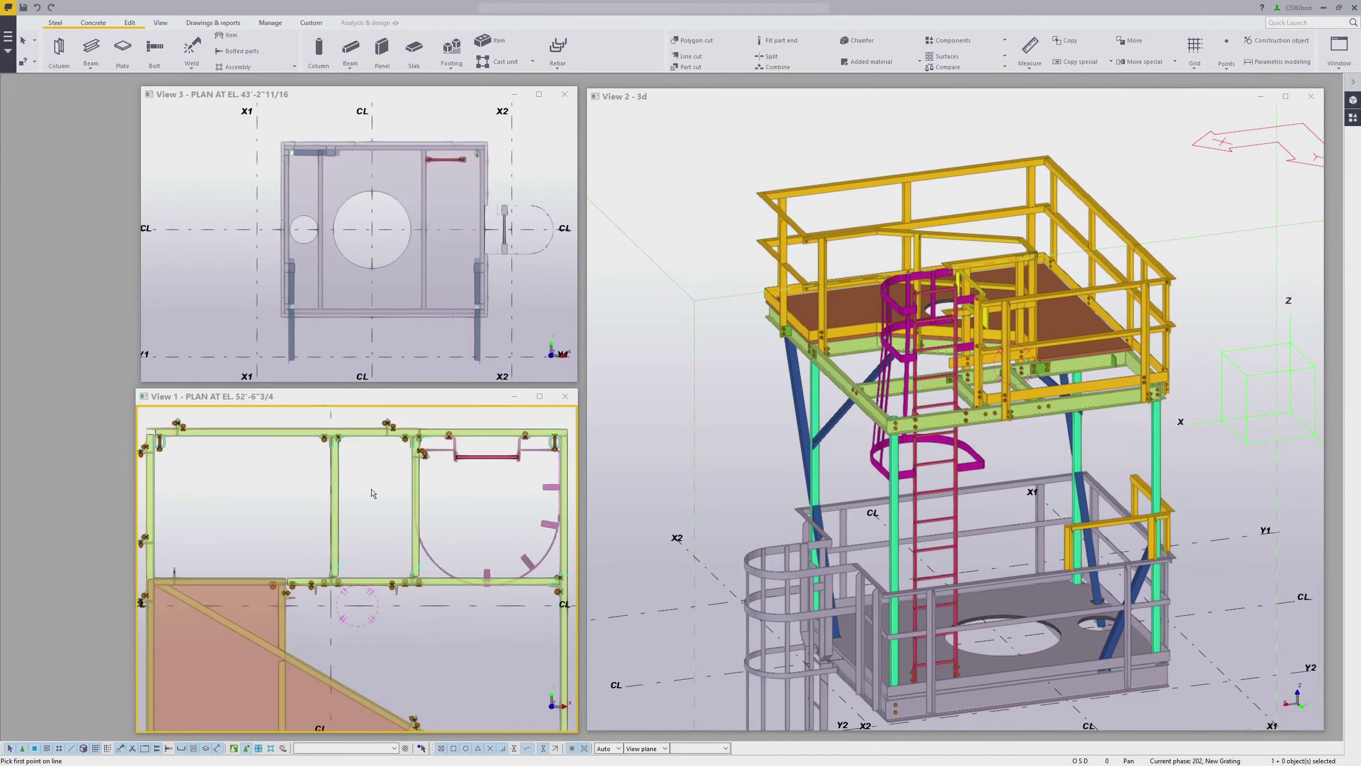
{"action": "left_click", "coordinate": [451, 397]}
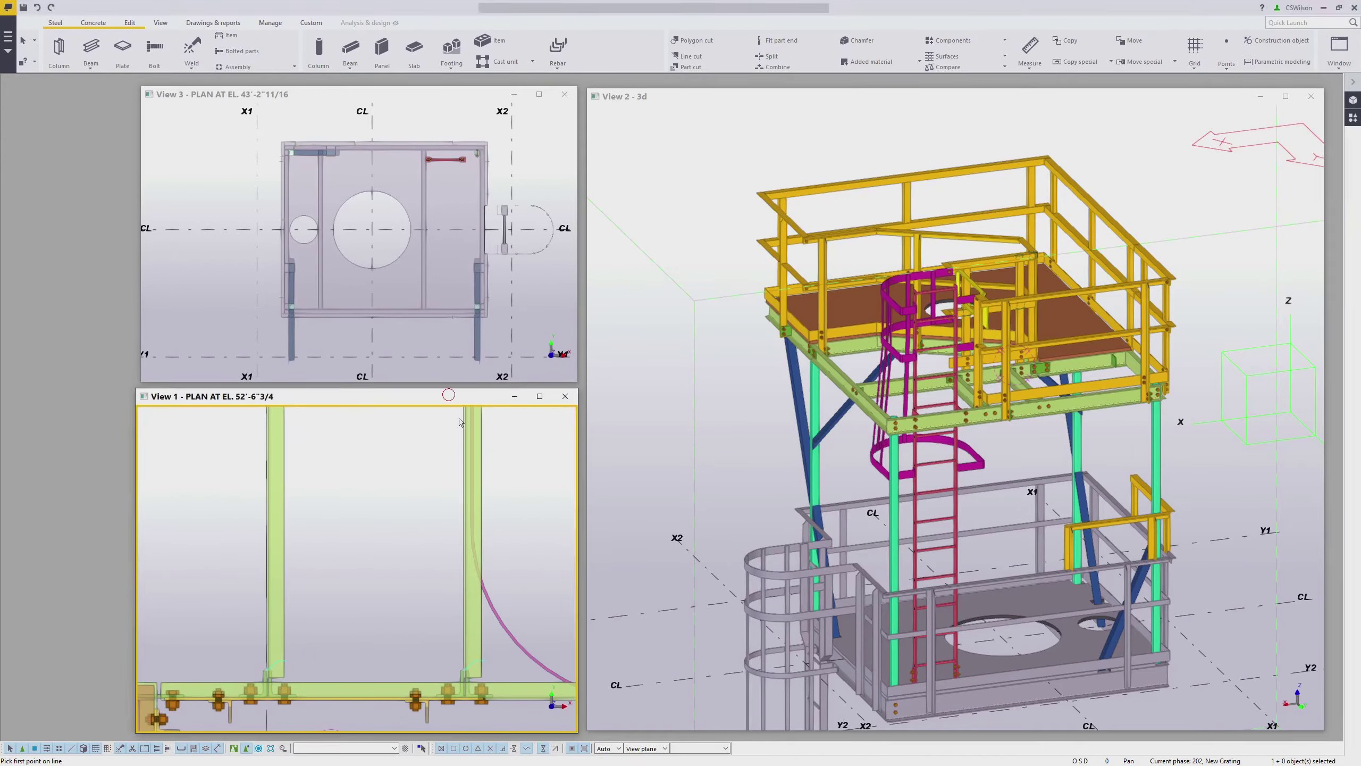
{"action": "left_click", "coordinate": [483, 510]}
{"action": "scroll", "coordinate": [484, 511], "scroll_direction": "down", "scroll_amount": 3}
{"action": "scroll", "coordinate": [266, 514], "scroll_direction": "up", "scroll_amount": 4}
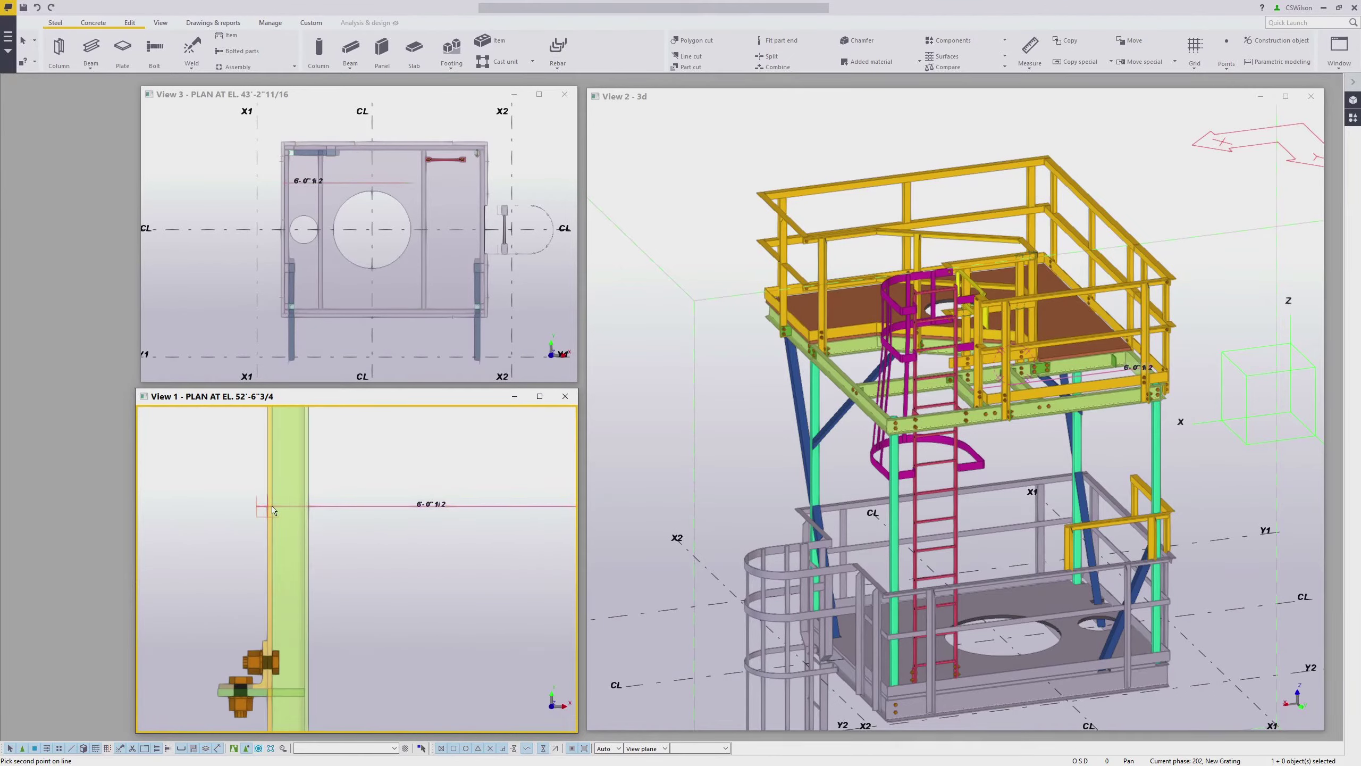
{"action": "scroll", "coordinate": [273, 510], "scroll_direction": "up", "scroll_amount": 2}
{"action": "left_click", "coordinate": [272, 511]}
{"action": "scroll", "coordinate": [273, 510], "scroll_direction": "down", "scroll_amount": 5}
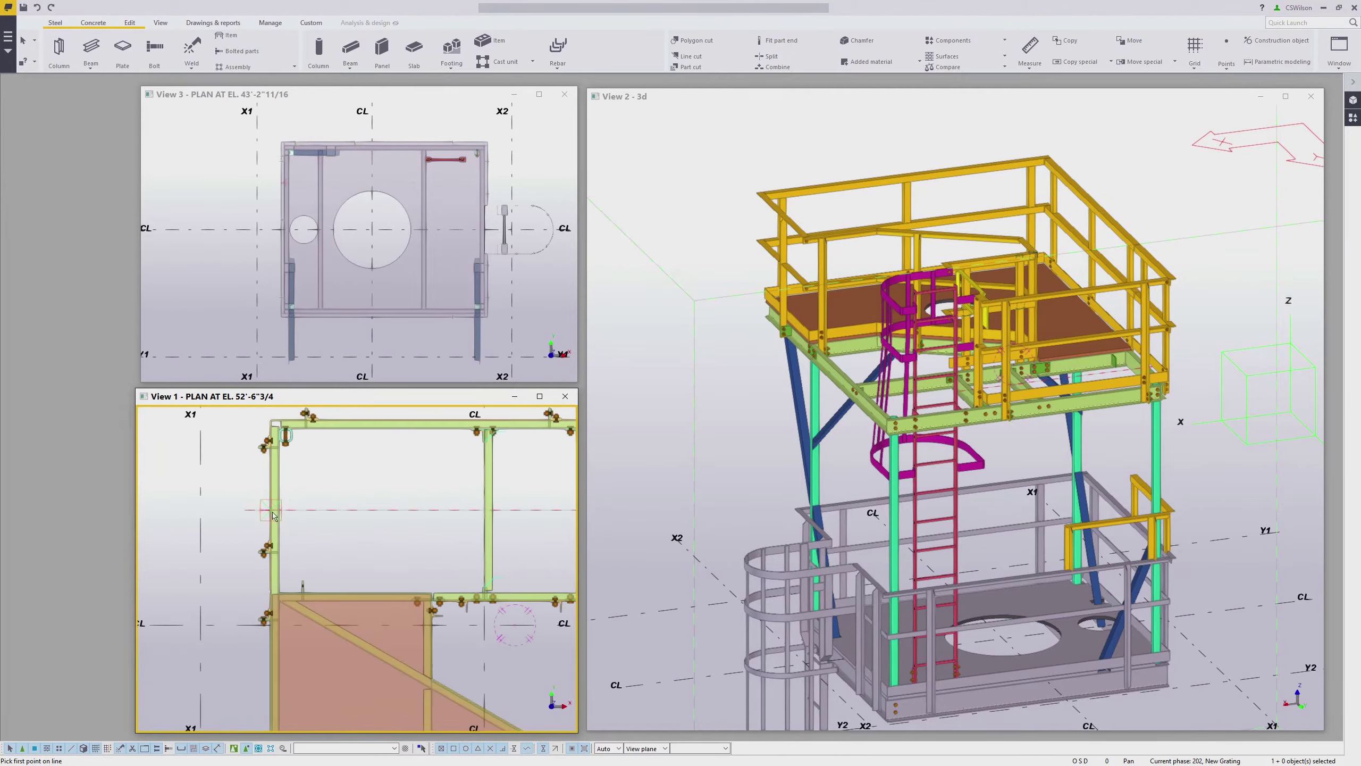
Draw a vertical construction line about 1'-8 29/32" long from the horizontal line to the Y2-side beam's outer face, then end the command.
{"action": "scroll", "coordinate": [394, 496], "scroll_direction": "up", "scroll_amount": 2}
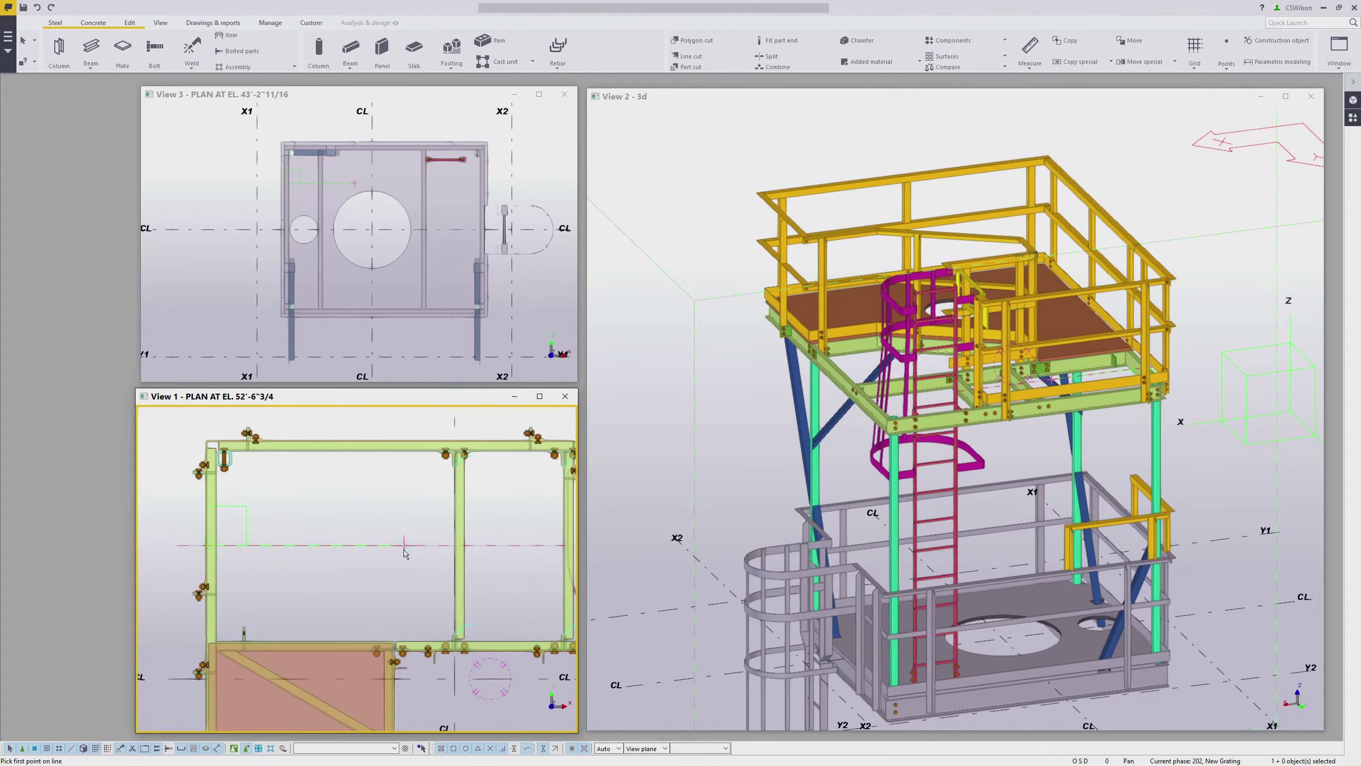
{"action": "left_click", "coordinate": [390, 546]}
{"action": "scroll", "coordinate": [391, 444], "scroll_direction": "up", "scroll_amount": 4}
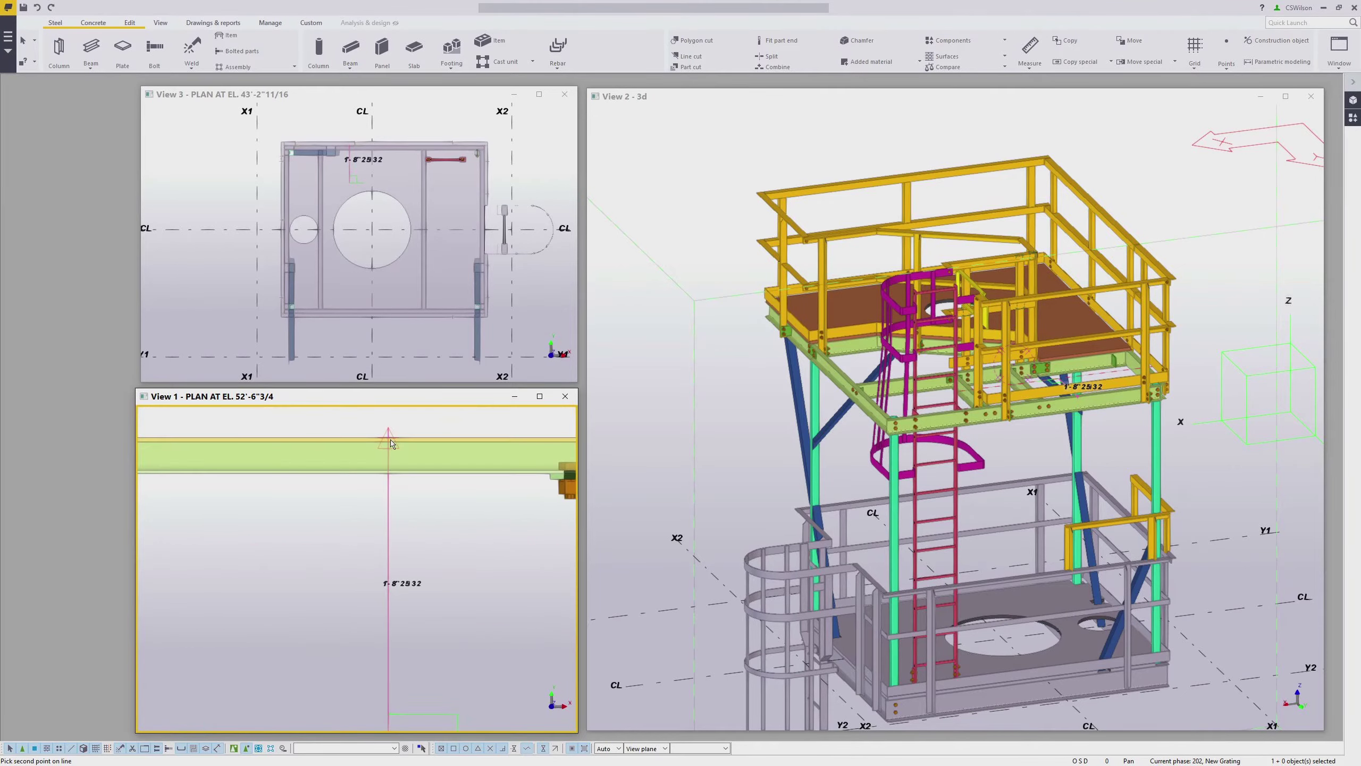
{"action": "left_click", "coordinate": [388, 440]}
{"action": "right_click", "coordinate": [413, 601]}
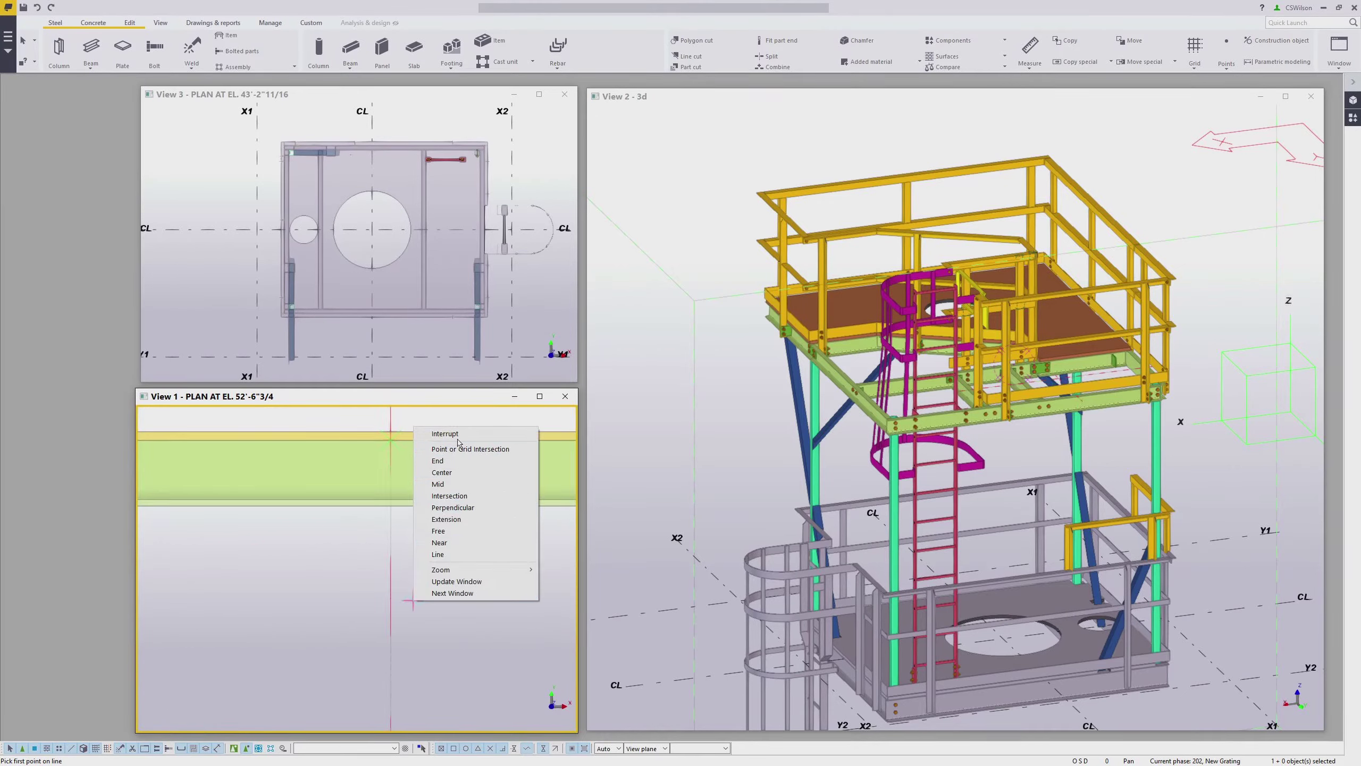
{"action": "left_click", "coordinate": [450, 434]}
{"action": "scroll", "coordinate": [412, 545], "scroll_direction": "down", "scroll_amount": 5}
{"action": "scroll", "coordinate": [412, 546], "scroll_direction": "down", "scroll_amount": 4}
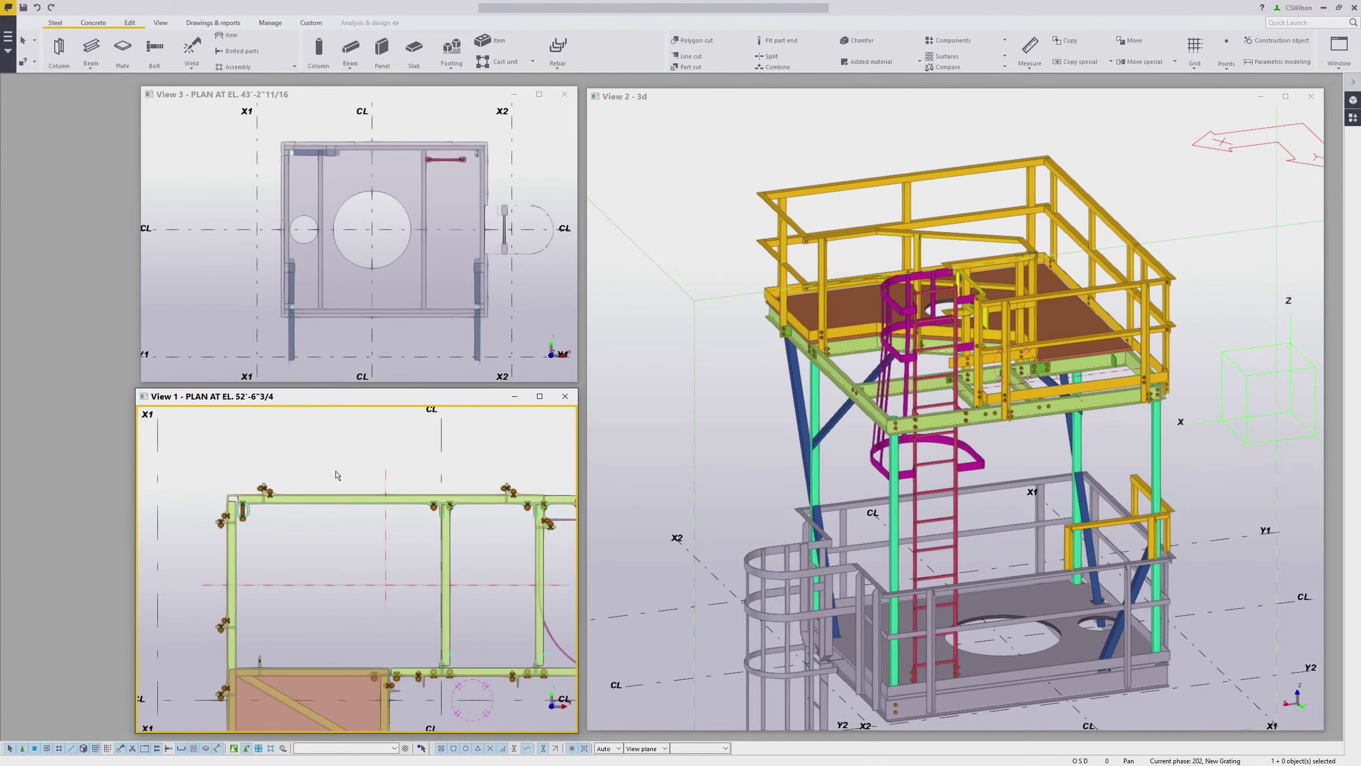
{"action": "scroll", "coordinate": [337, 475], "scroll_direction": "down", "scroll_amount": 2}
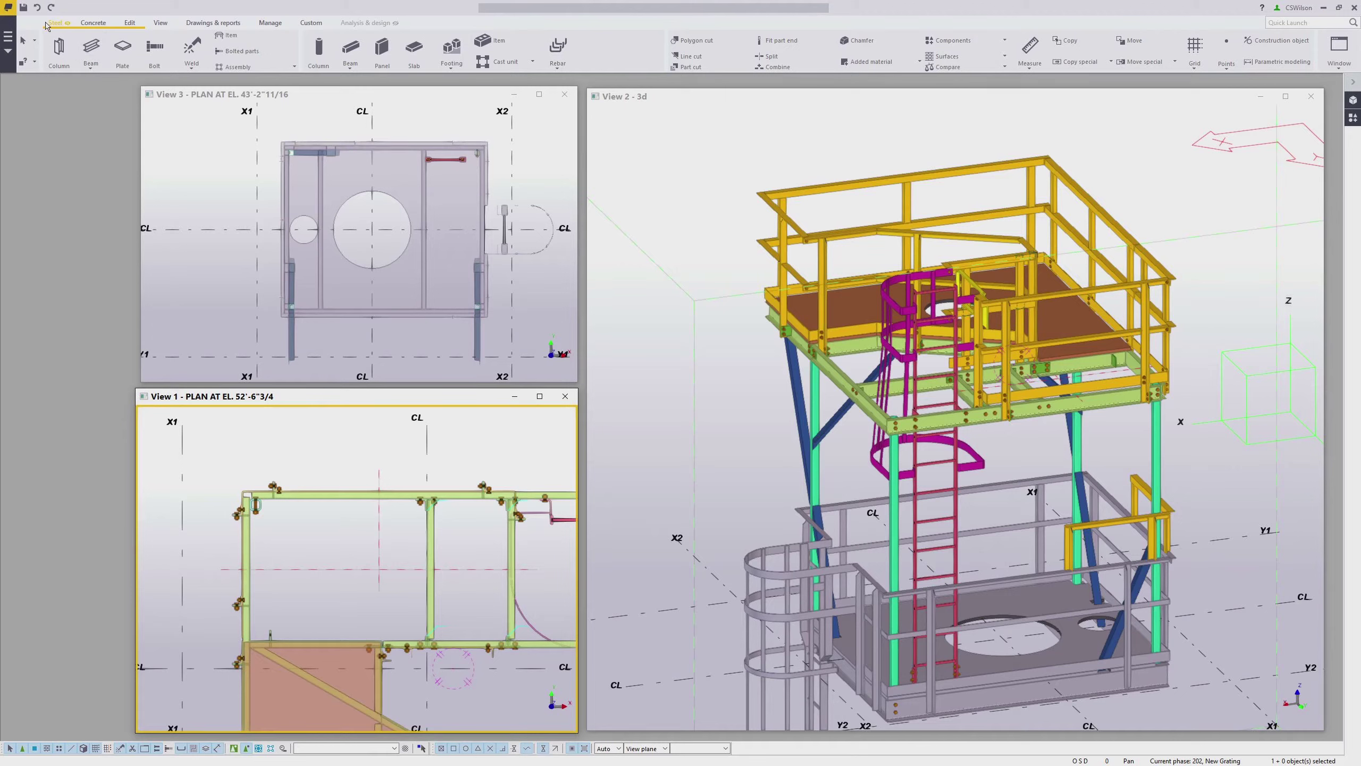
Start creating an item and load the saved GRATING properties for it.
{"action": "left_click", "coordinate": [236, 38], "text": "shift"}
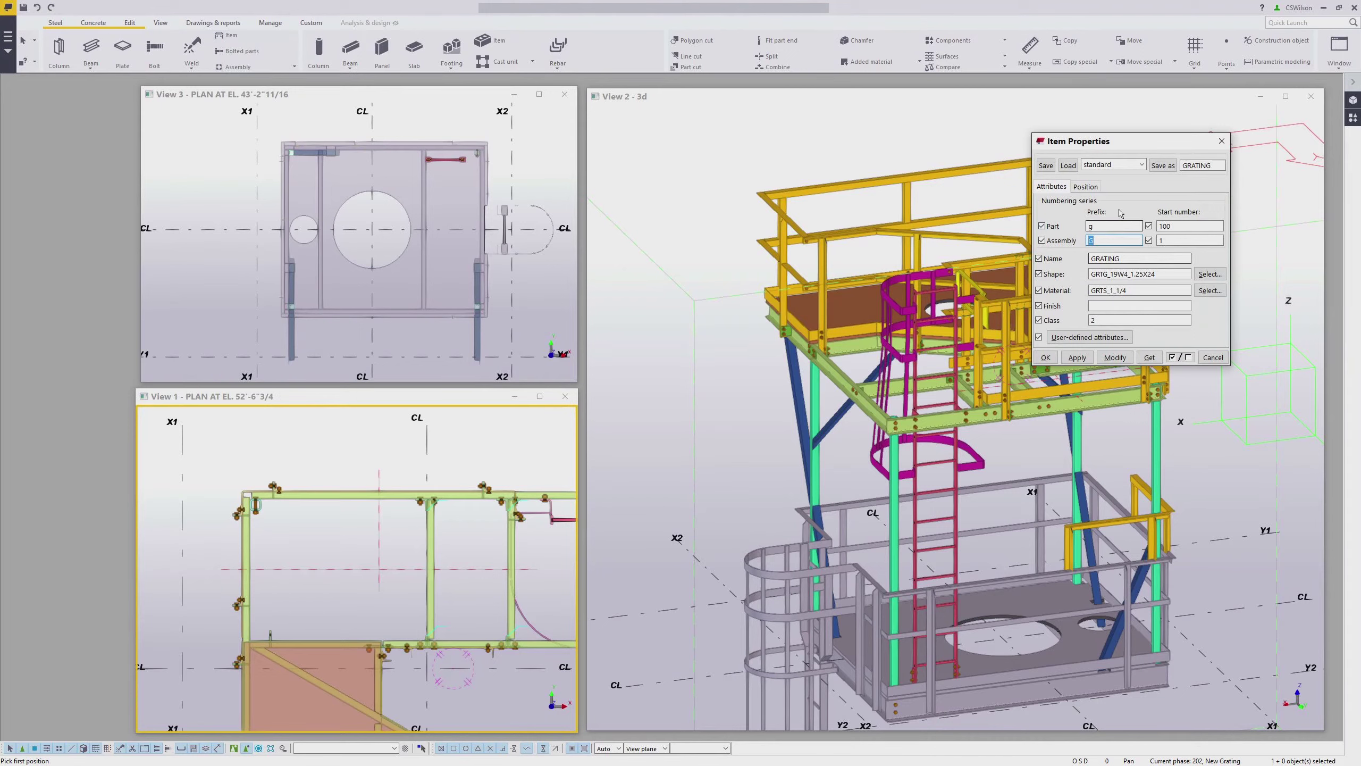
{"action": "left_click", "coordinate": [1108, 165]}
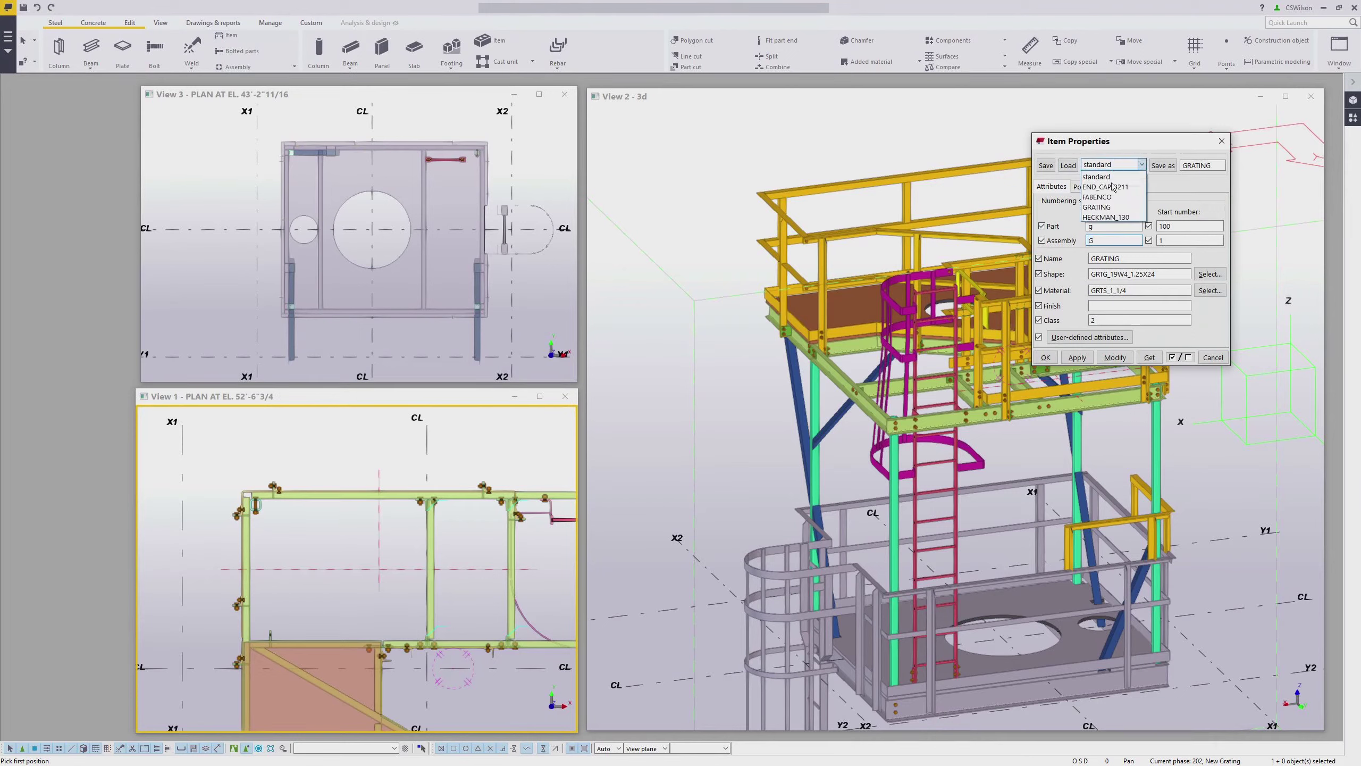
{"action": "left_click", "coordinate": [1114, 206]}
{"action": "left_click", "coordinate": [1069, 166]}
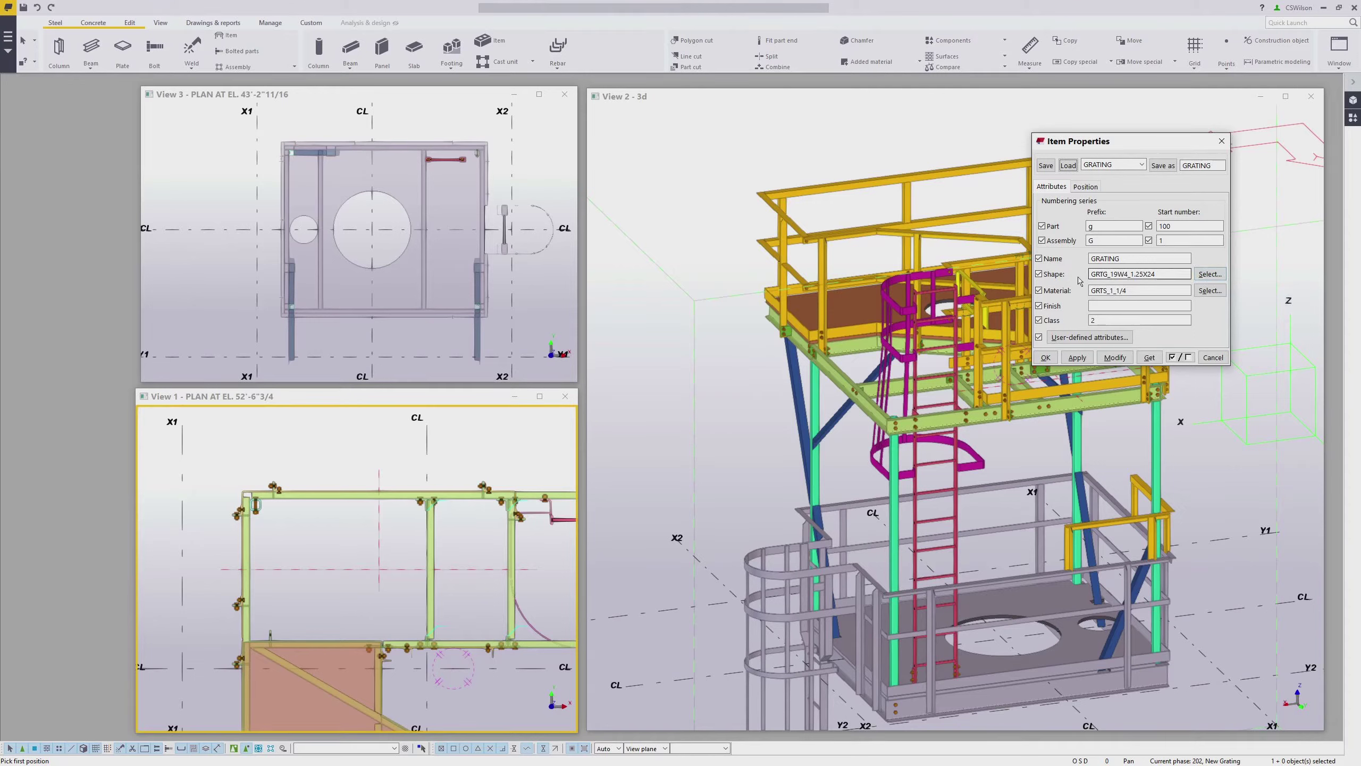
Choose the shape GRTG_19W4_1.25X12 for the grating item, apply the properties and close the dialog.
{"action": "left_click", "coordinate": [1213, 274]}
{"action": "left_click", "coordinate": [578, 247]}
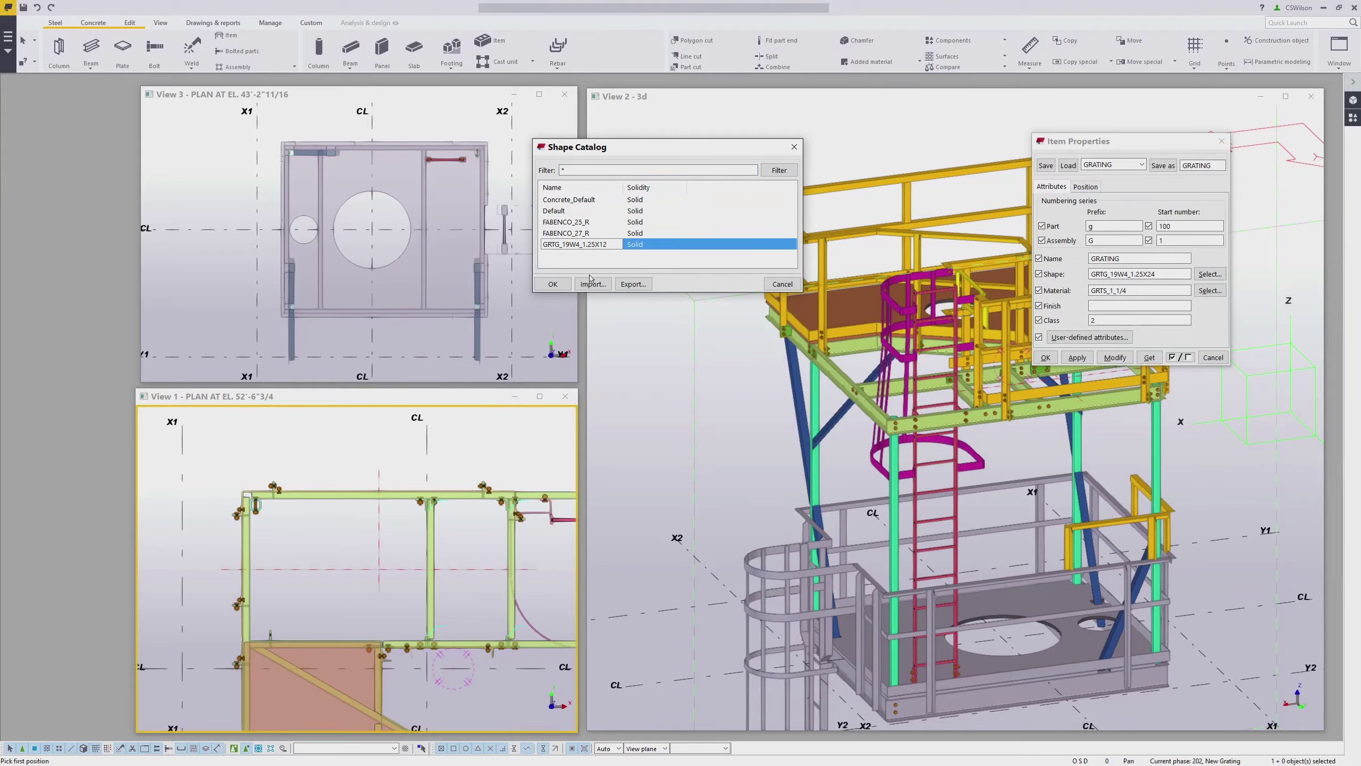
{"action": "left_click", "coordinate": [553, 284]}
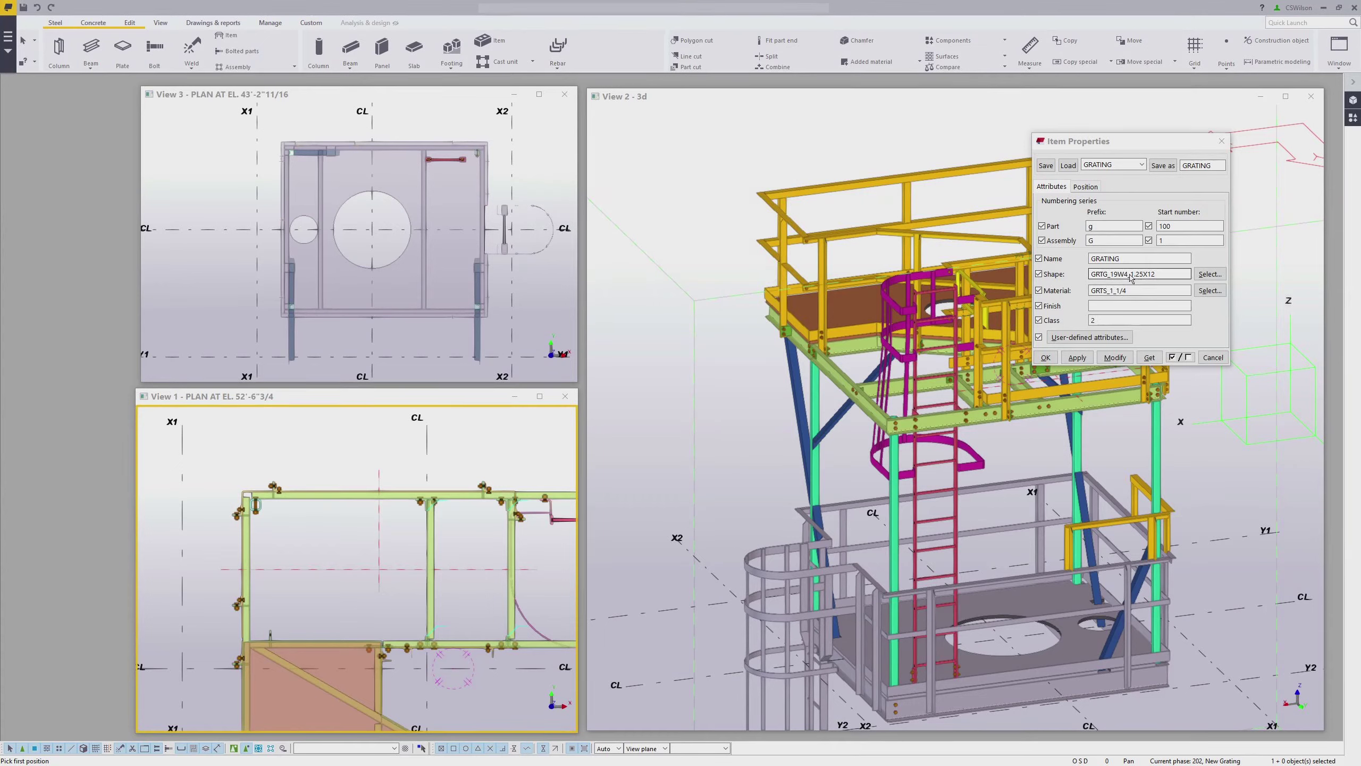
{"action": "left_click", "coordinate": [1078, 357]}
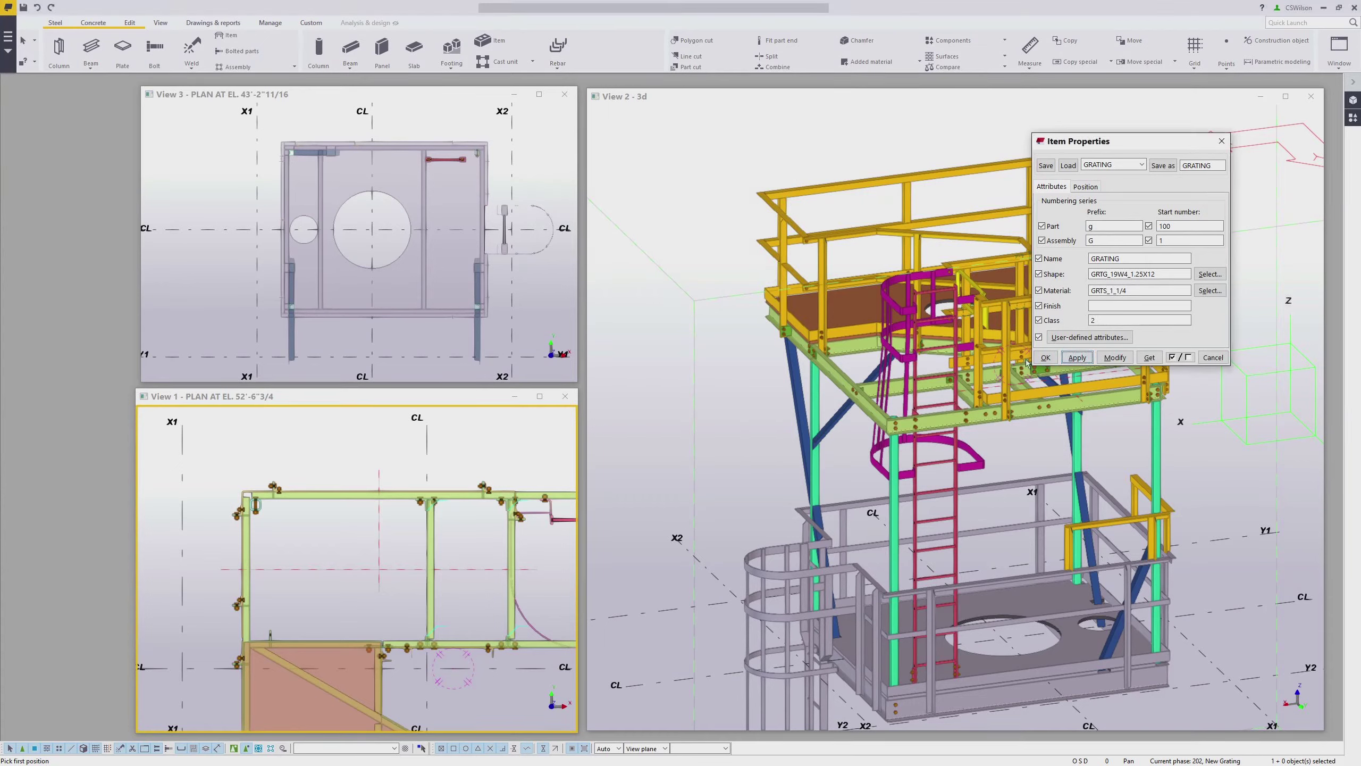
{"action": "key", "text": "Escape"}
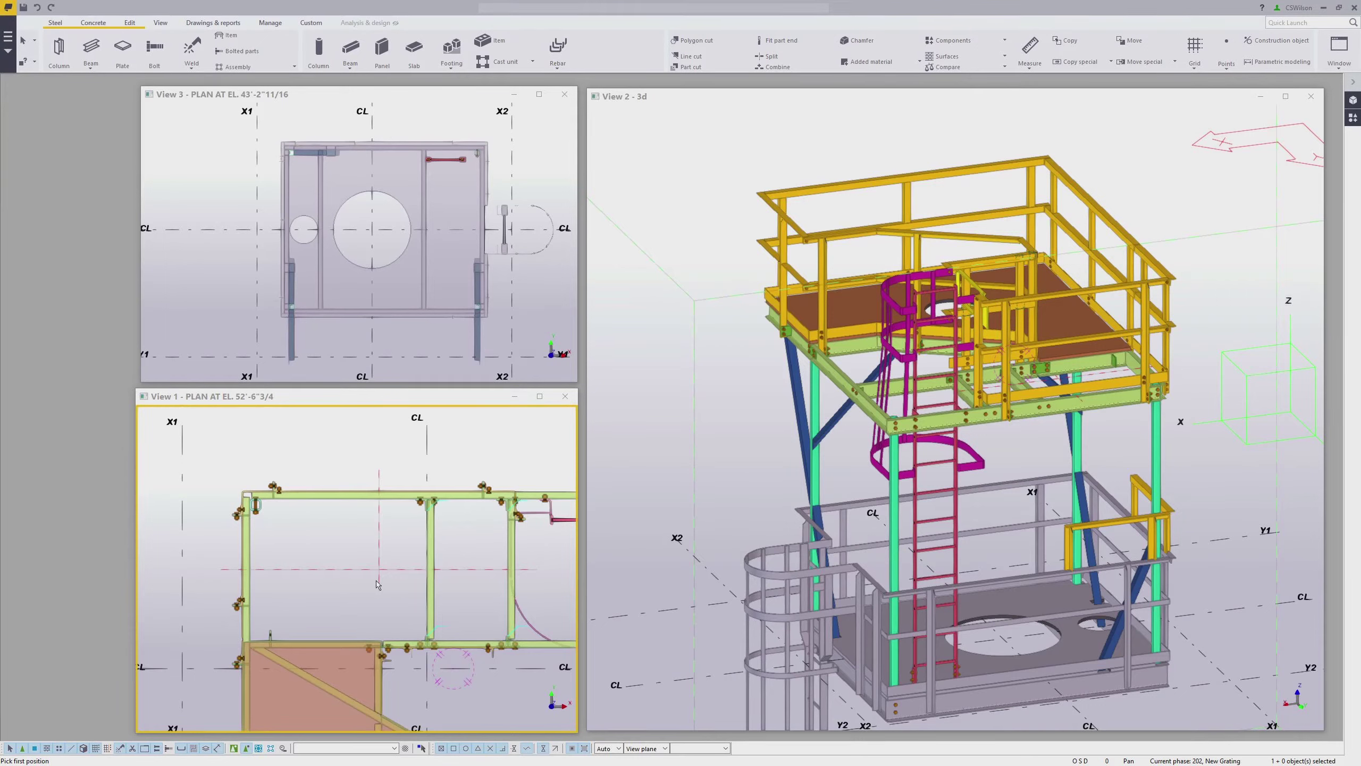
Place the grating item where the vertical construction line meets the outer beam, directed along that beam, and end the command.
{"action": "scroll", "coordinate": [382, 585], "scroll_direction": "up", "scroll_amount": 1}
{"action": "scroll", "coordinate": [366, 510], "scroll_direction": "up", "scroll_amount": 1}
{"action": "scroll", "coordinate": [370, 494], "scroll_direction": "up", "scroll_amount": 3}
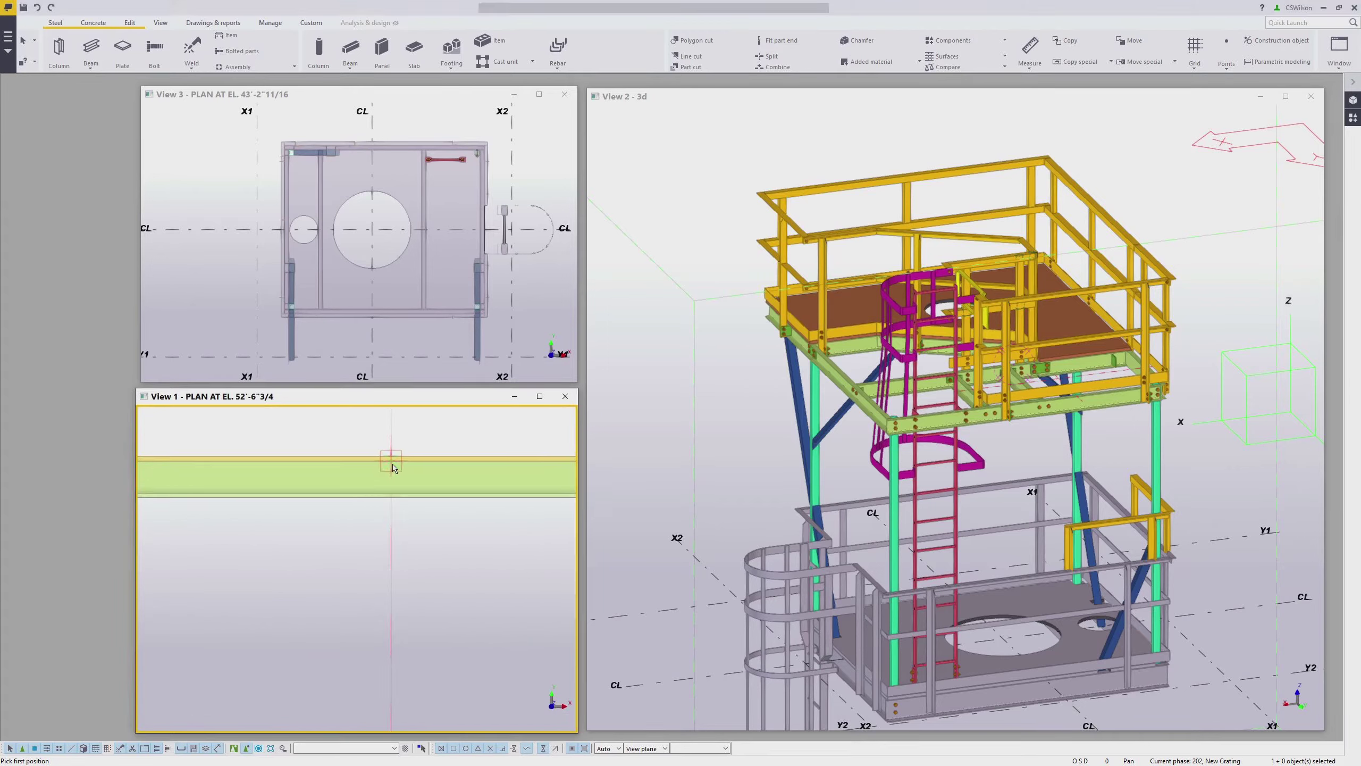
{"action": "left_click", "coordinate": [393, 464]}
{"action": "left_click", "coordinate": [292, 469]}
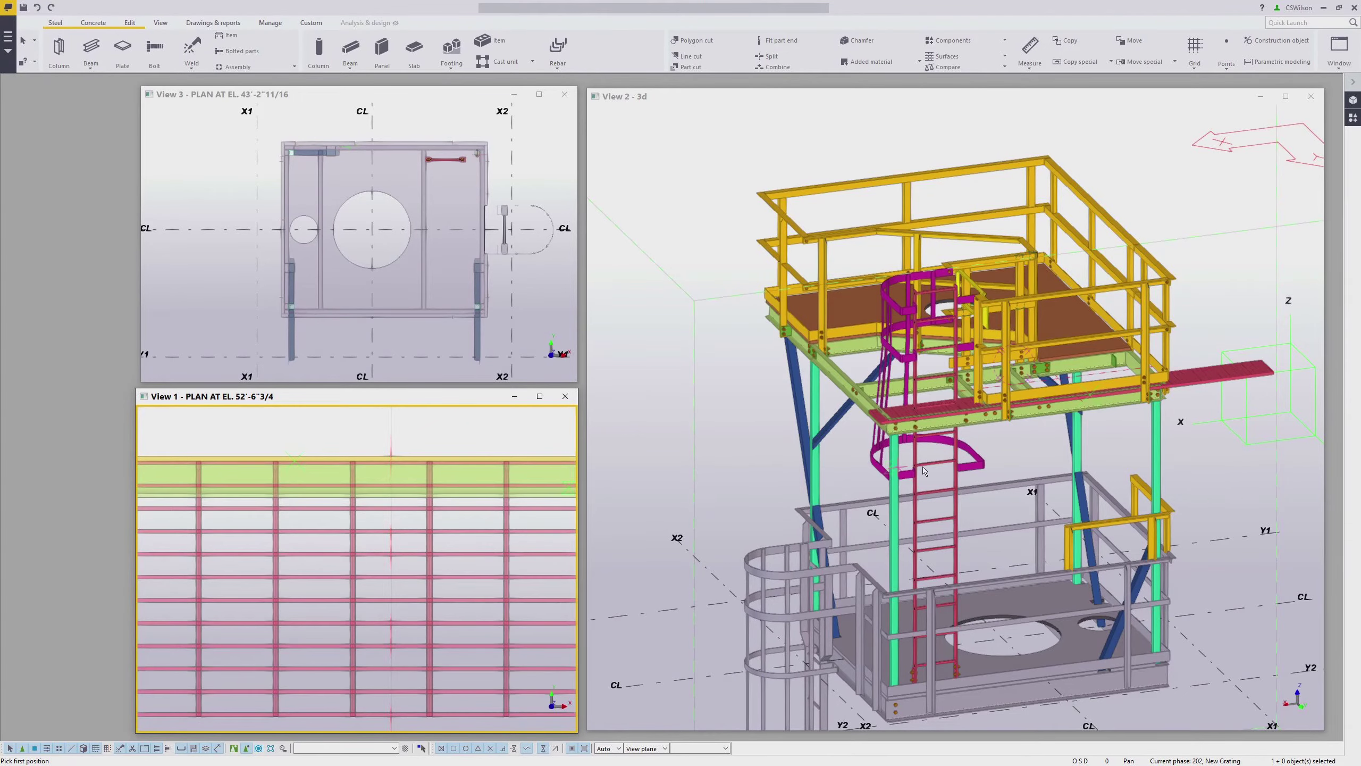
{"action": "scroll", "coordinate": [1018, 377], "scroll_direction": "up", "scroll_amount": 8}
{"action": "scroll", "coordinate": [1018, 377], "scroll_direction": "up", "scroll_amount": 2}
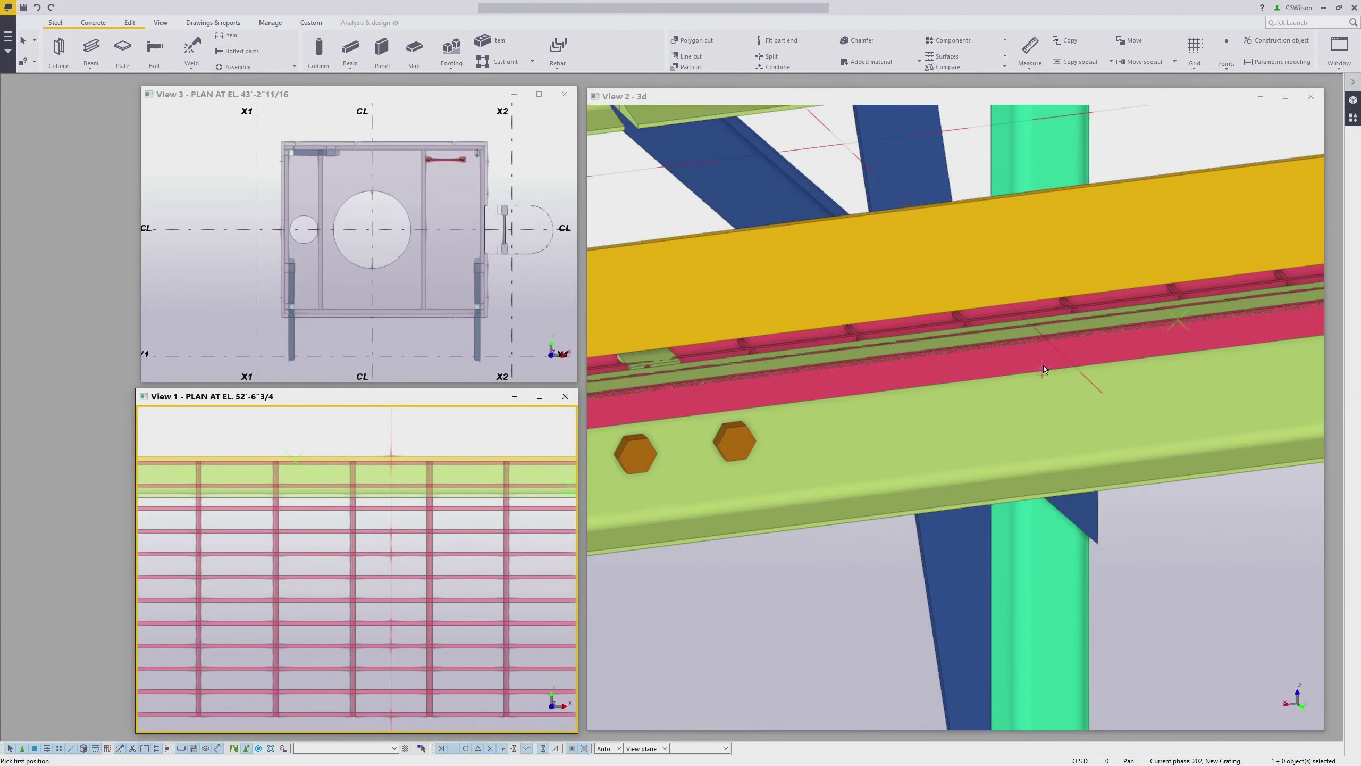
{"action": "middle_click_drag", "start_coordinate": [942, 349], "coordinate": [844, 338], "text": "ctrl"}
{"action": "right_click", "coordinate": [845, 346]}
{"action": "left_click", "coordinate": [904, 363]}
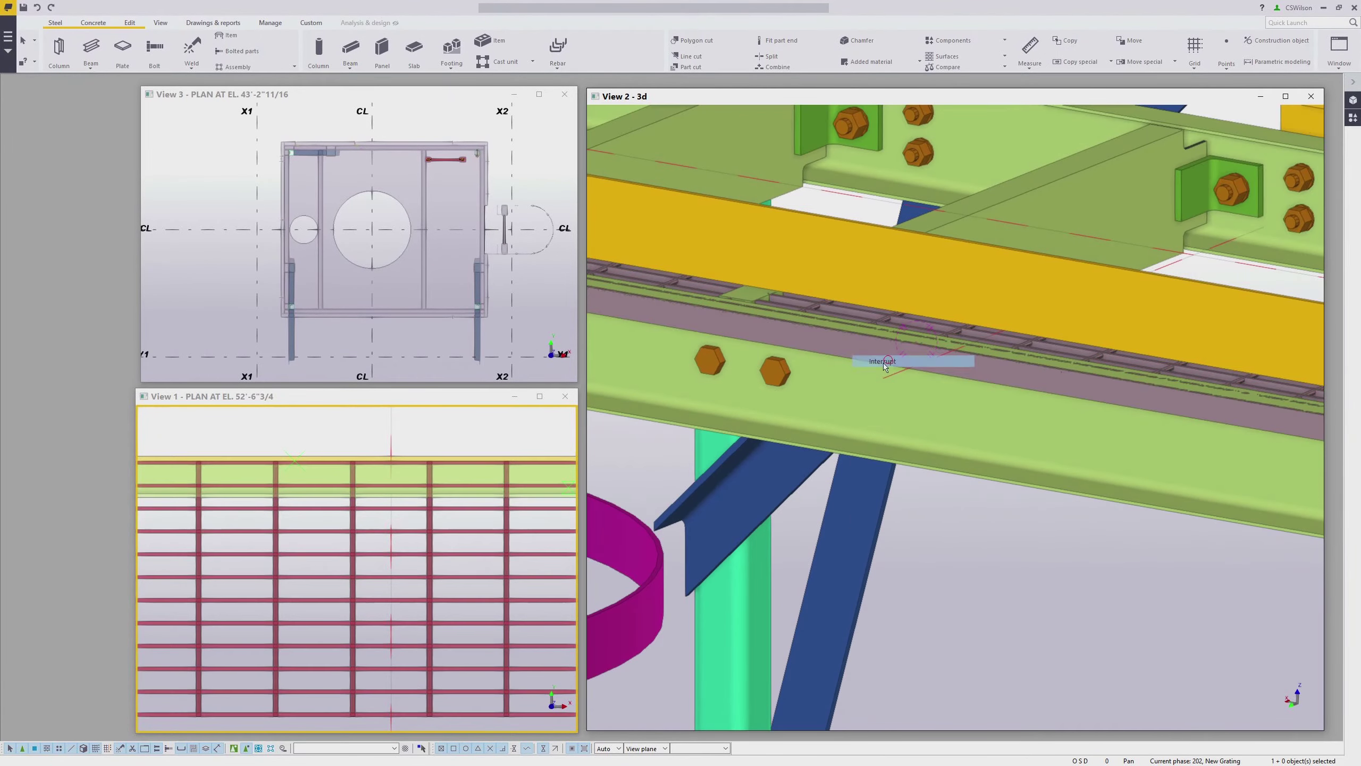
Select the new grating panel at the outer beam for a linear special move.
{"action": "left_click", "coordinate": [896, 362]}
{"action": "right_click", "coordinate": [896, 358]}
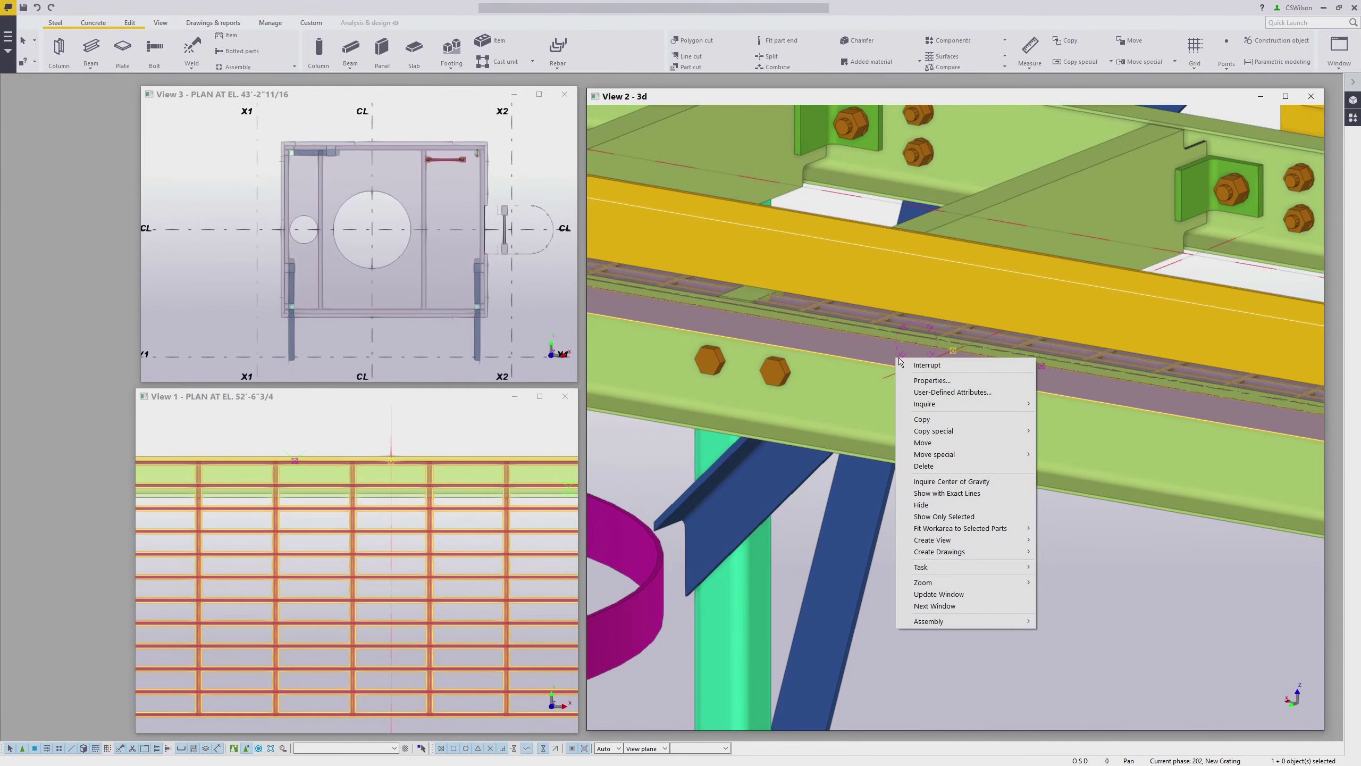
{"action": "mouse_move", "coordinate": [960, 454]}
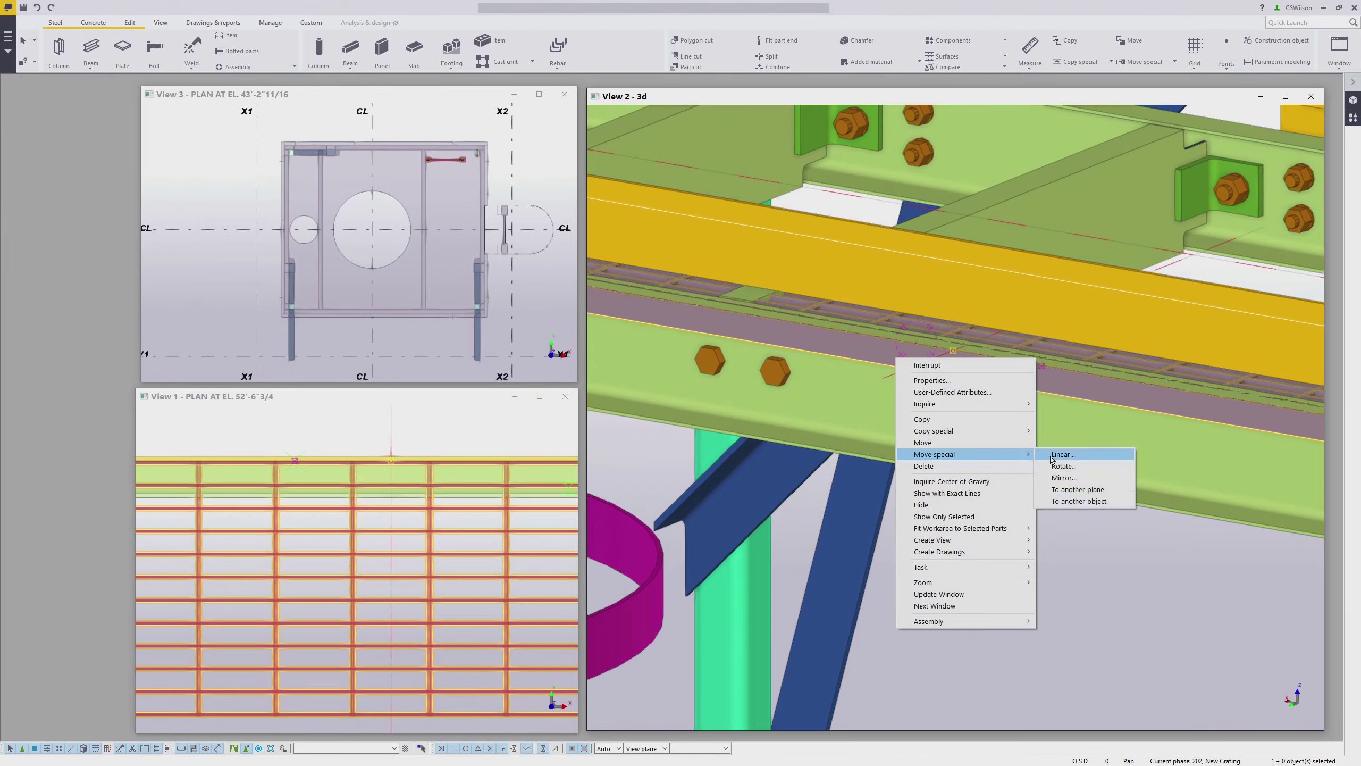
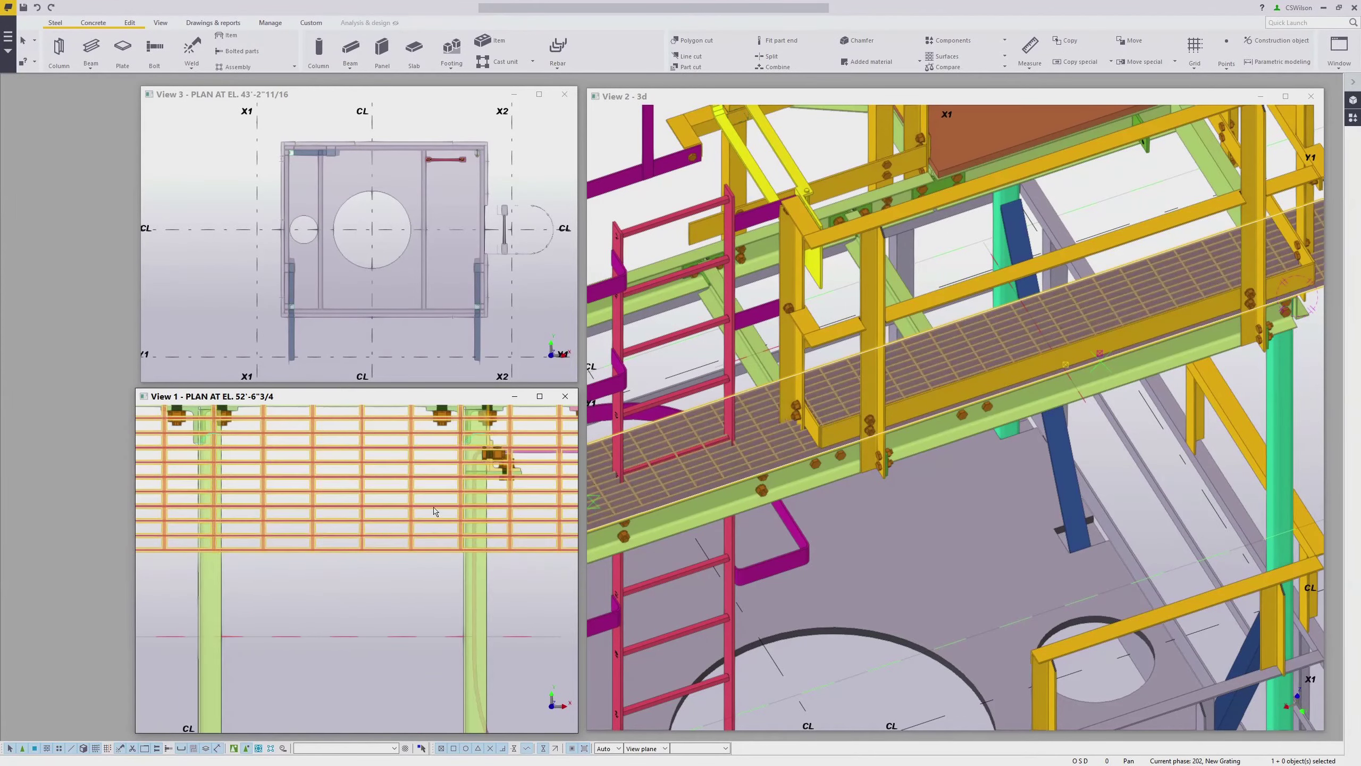
Start a line cut on the new grating panel, placing the first point 1/2" inside the ladder-side beam's outer edge.
{"action": "scroll", "coordinate": [435, 511], "scroll_direction": "up", "scroll_amount": 2}
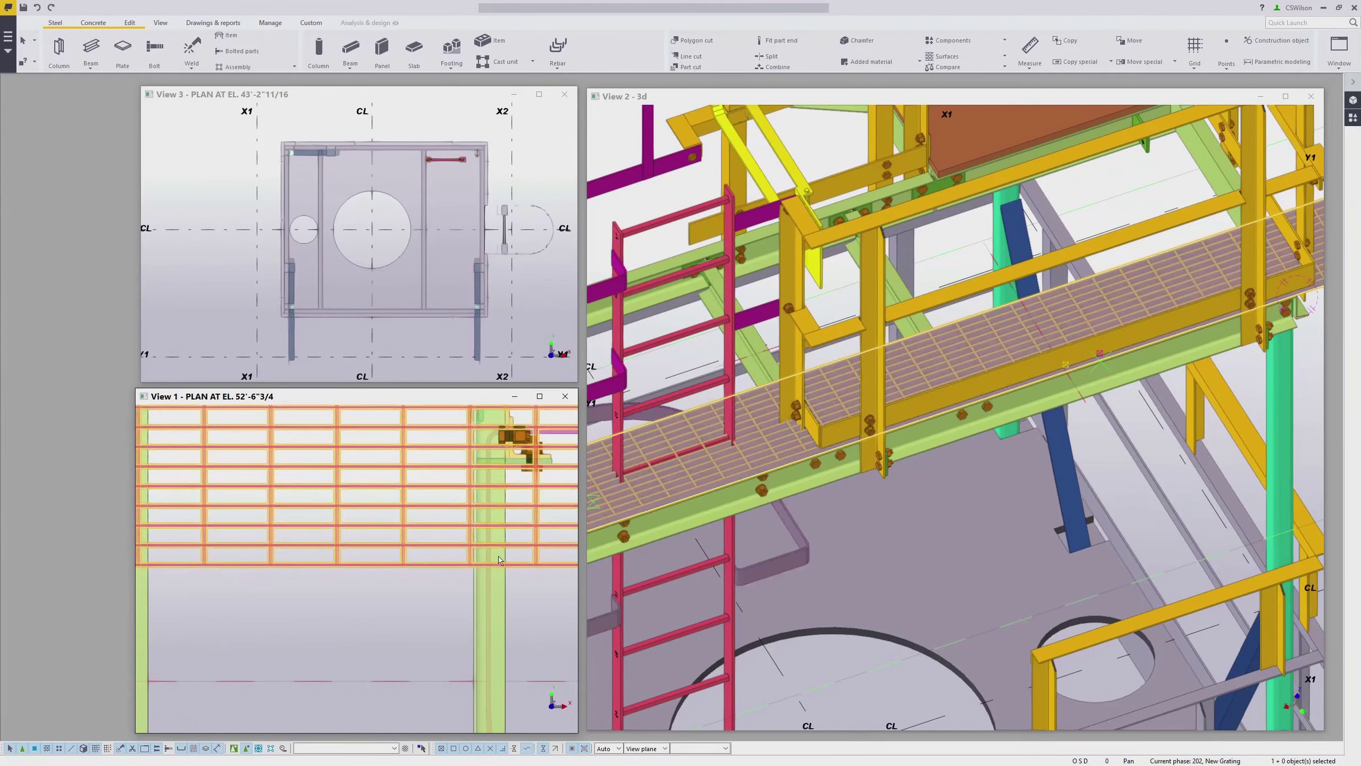
{"action": "scroll", "coordinate": [472, 521], "scroll_direction": "down", "scroll_amount": 3}
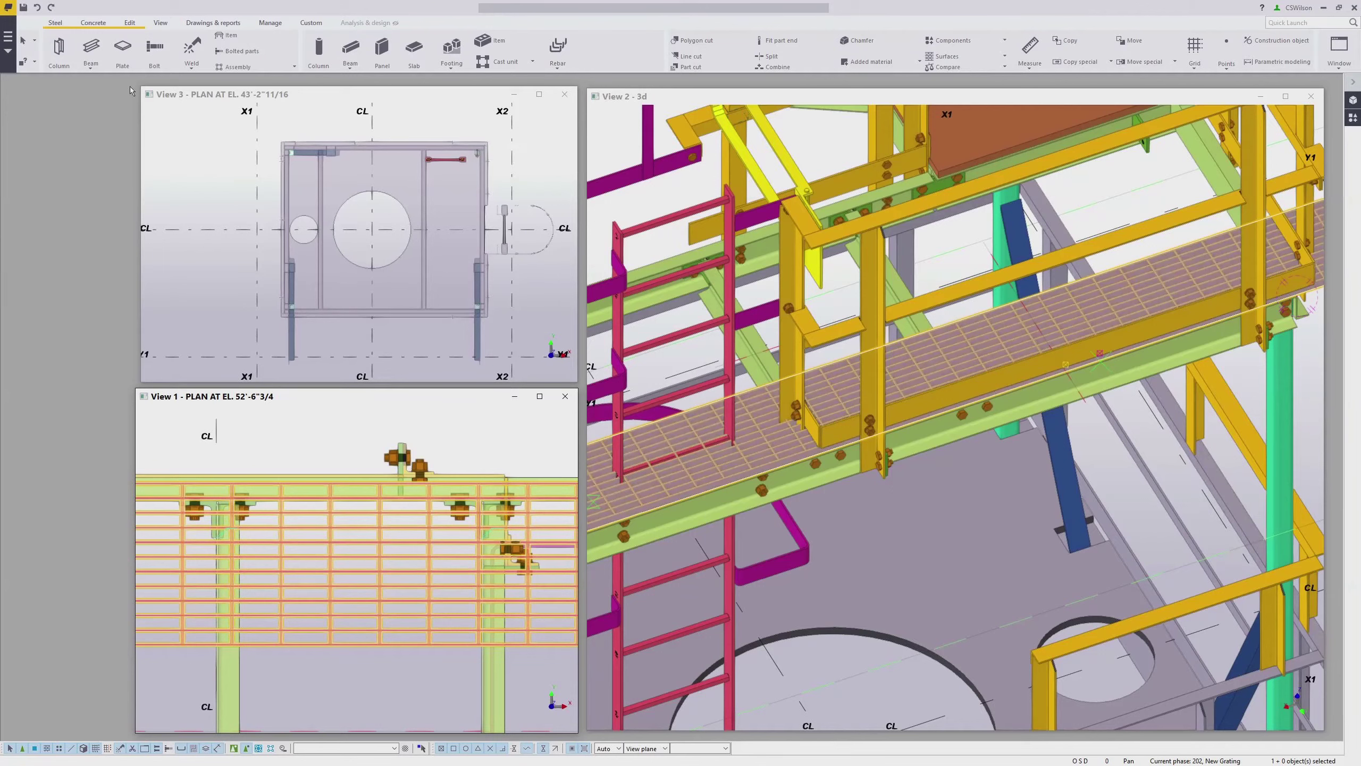
{"action": "left_click", "coordinate": [129, 22]}
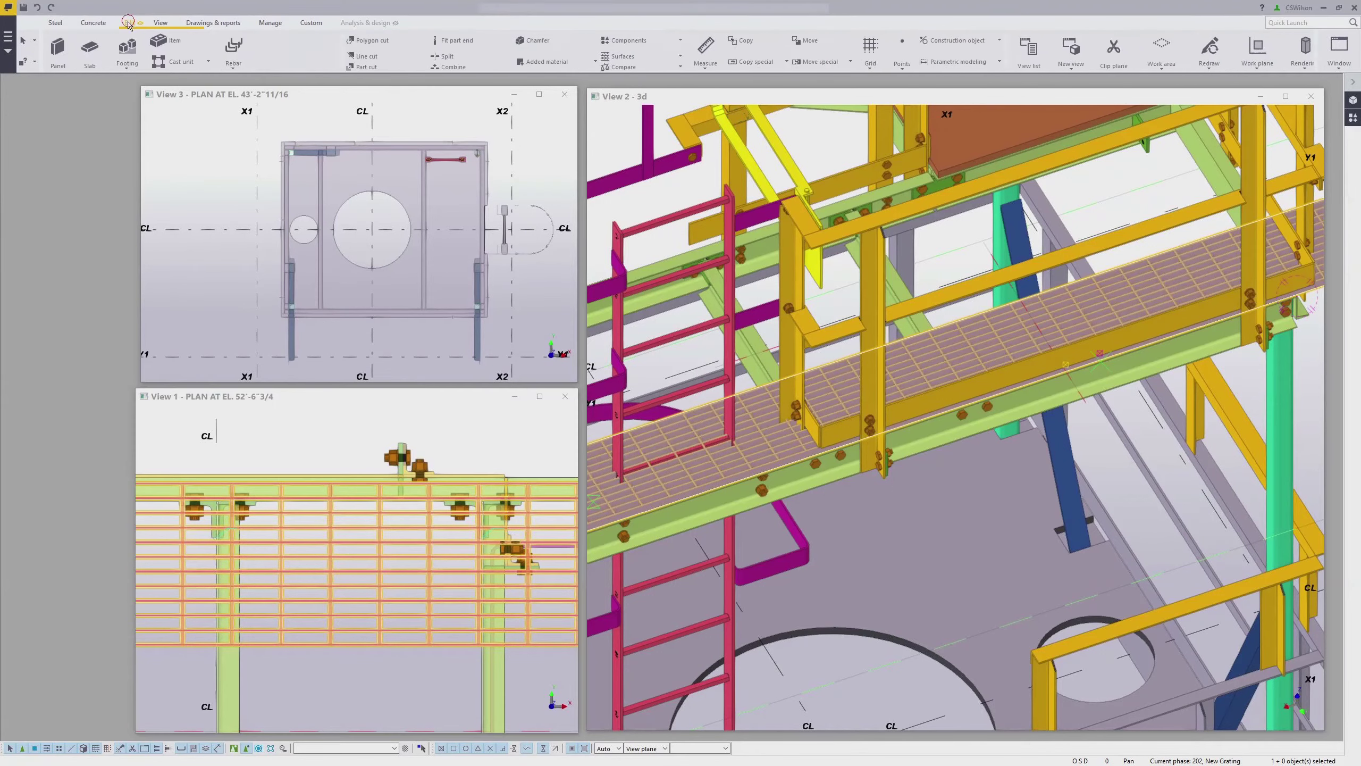
{"action": "left_click", "coordinate": [61, 56]}
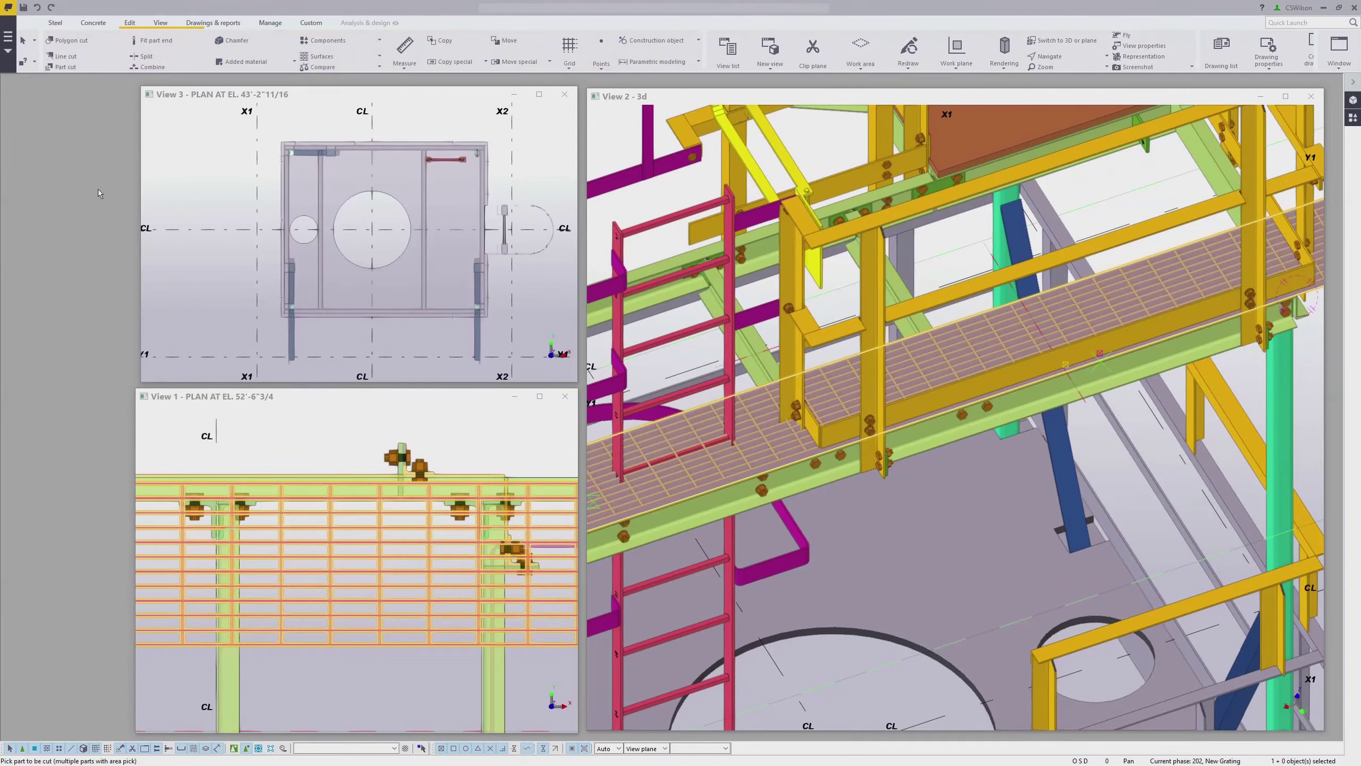
{"action": "scroll", "coordinate": [505, 592], "scroll_direction": "up", "scroll_amount": 3}
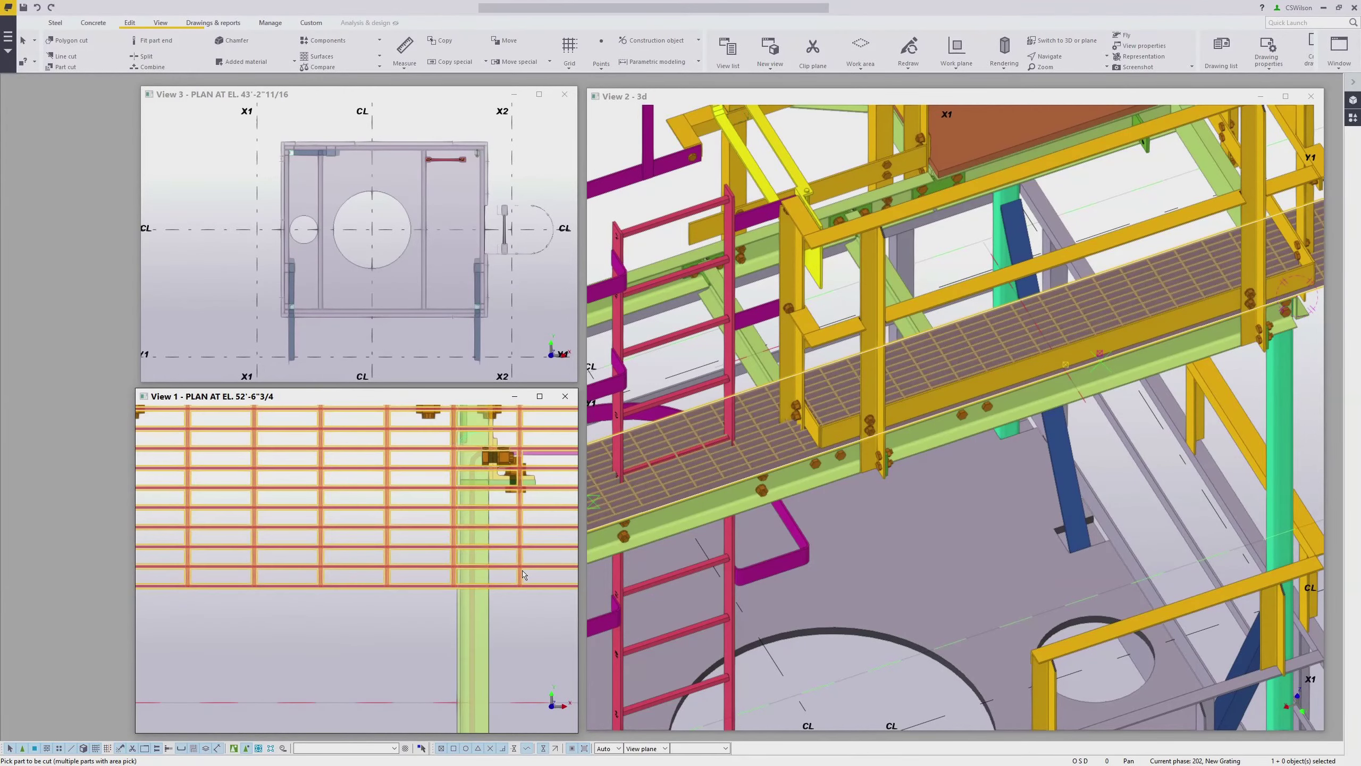
{"action": "left_click", "coordinate": [523, 572]}
{"action": "scroll", "coordinate": [460, 600], "scroll_direction": "up", "scroll_amount": 4}
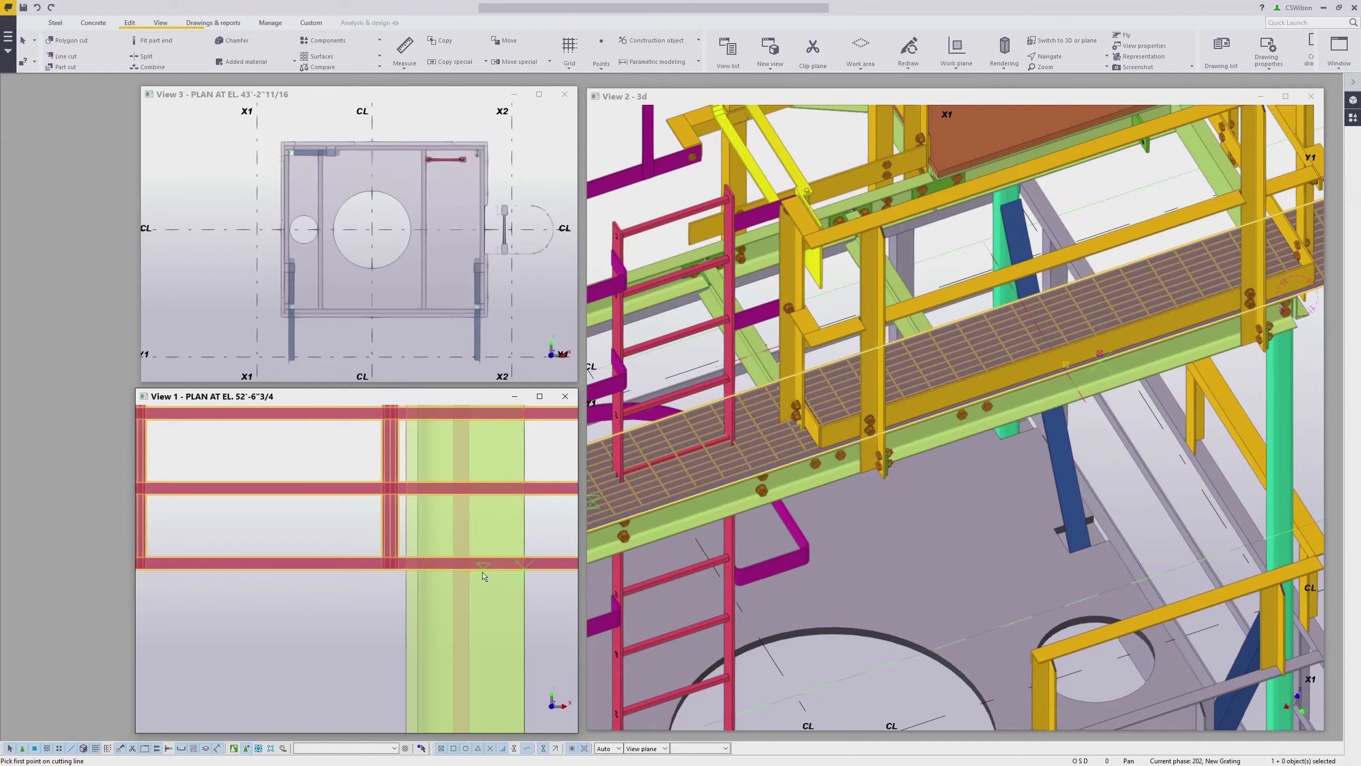
{"action": "type", "text": "1/2"}
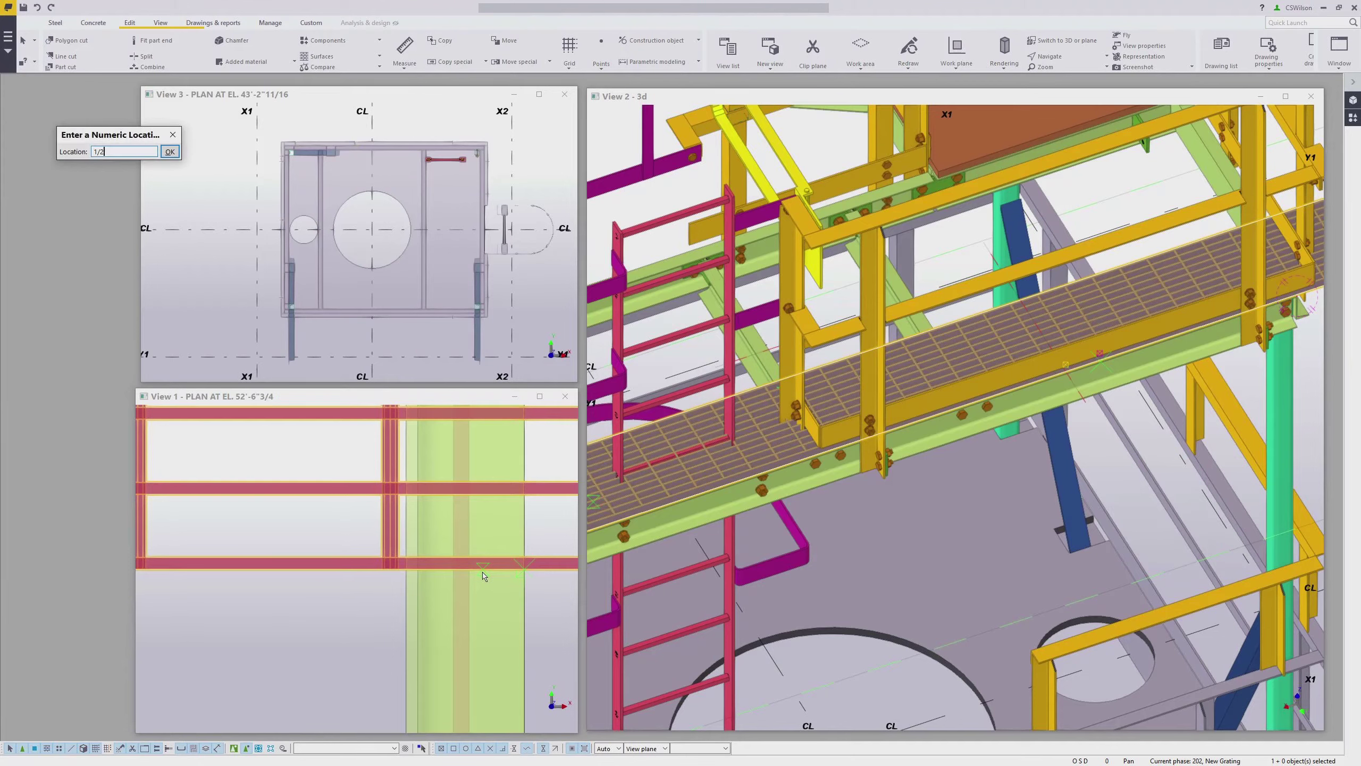
{"action": "key", "text": "Return"}
Complete the cut line at the panel's outer edge, remove the overhang beyond the ladder-side beam and end the command.
{"action": "scroll", "coordinate": [524, 589], "scroll_direction": "up", "scroll_amount": 5}
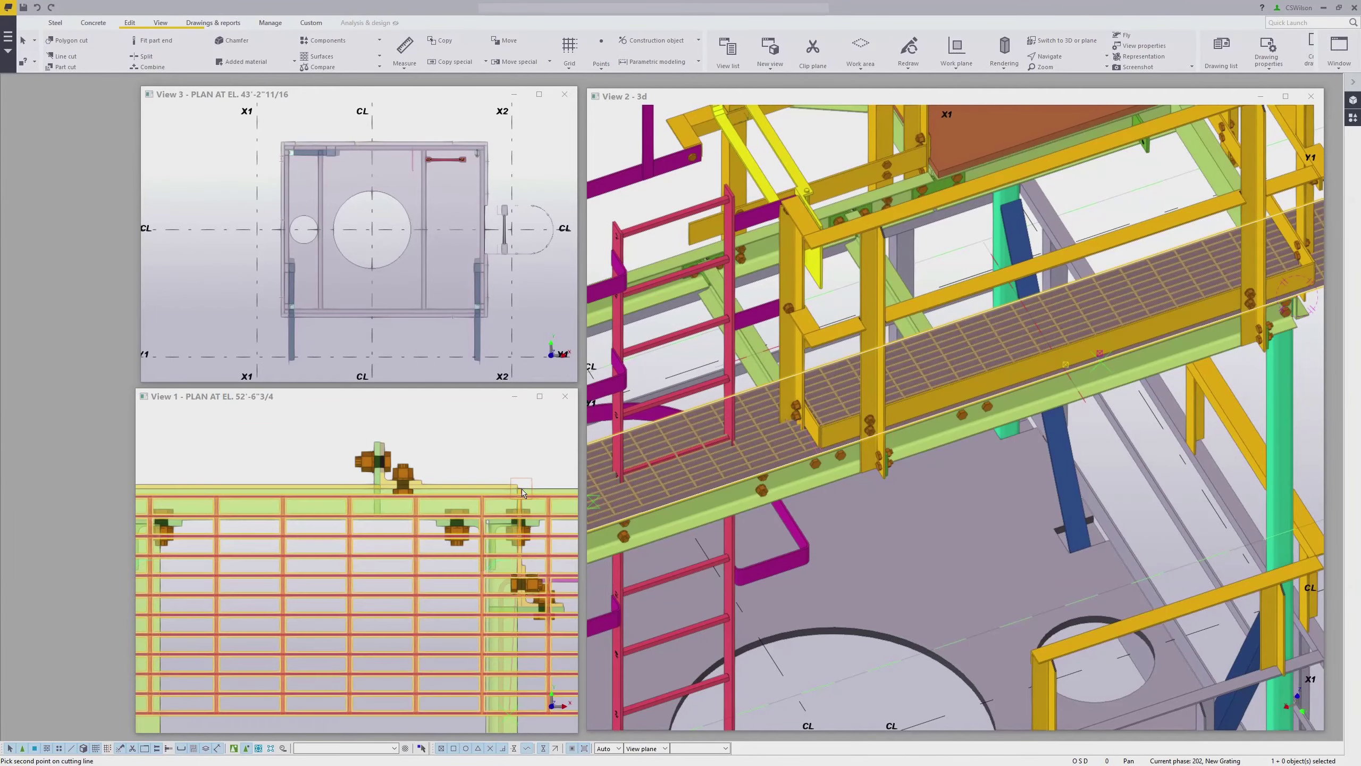
{"action": "scroll", "coordinate": [472, 494], "scroll_direction": "up", "scroll_amount": 3}
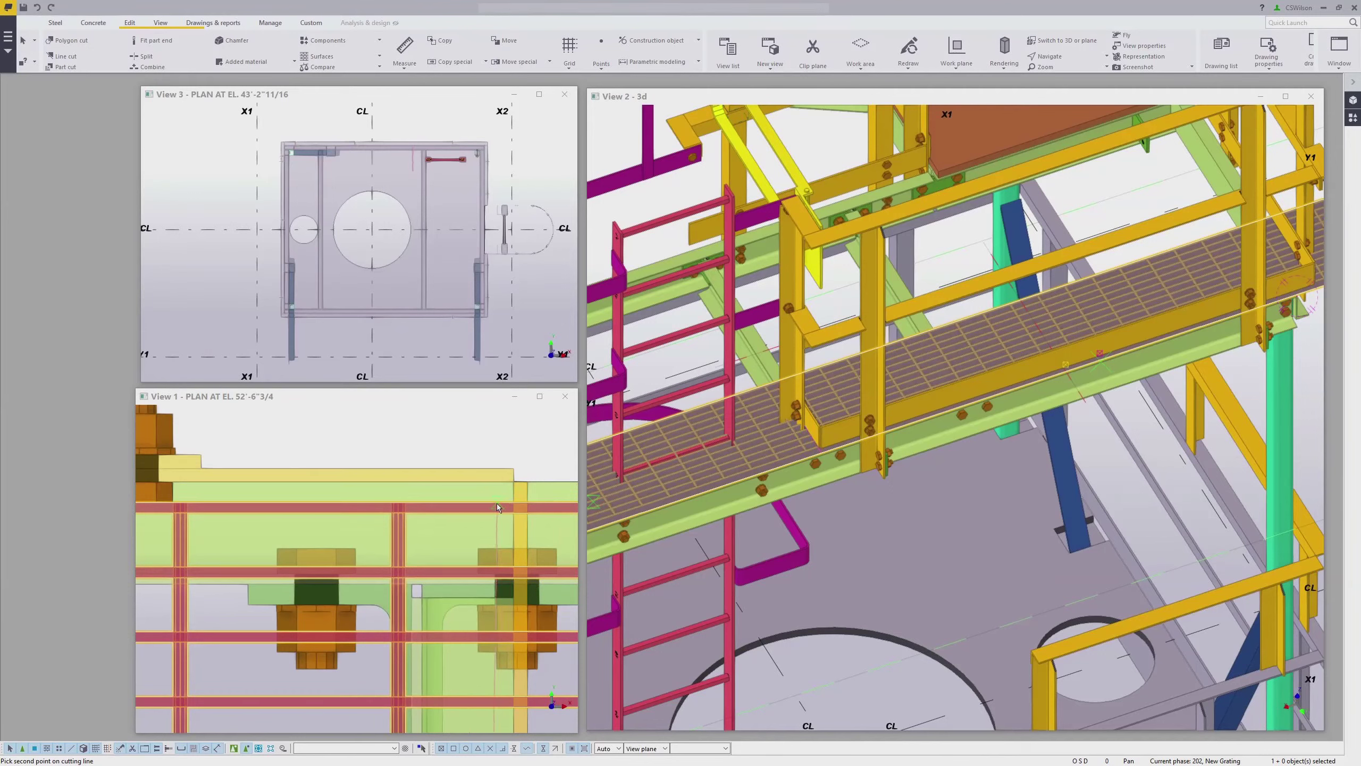
{"action": "left_click", "coordinate": [487, 504]}
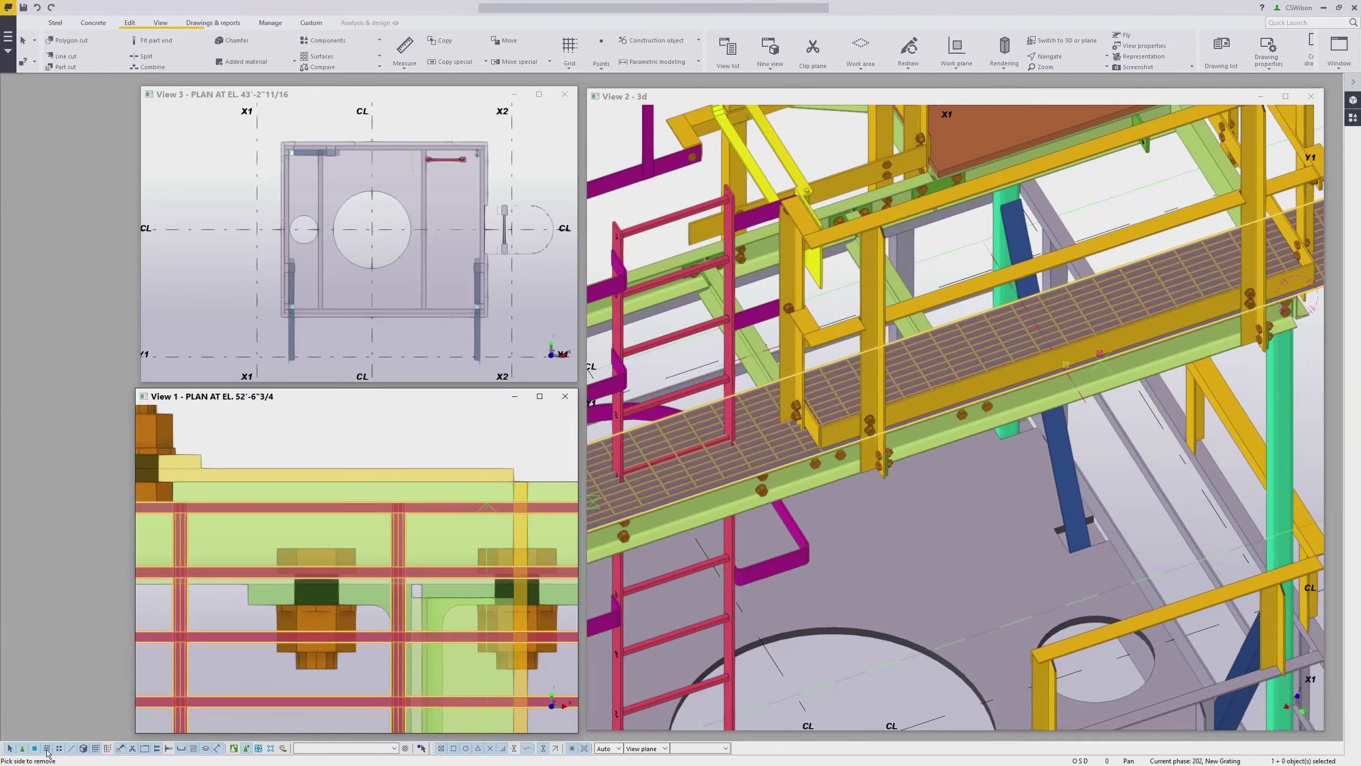
{"action": "scroll", "coordinate": [536, 523], "scroll_direction": "down", "scroll_amount": 3}
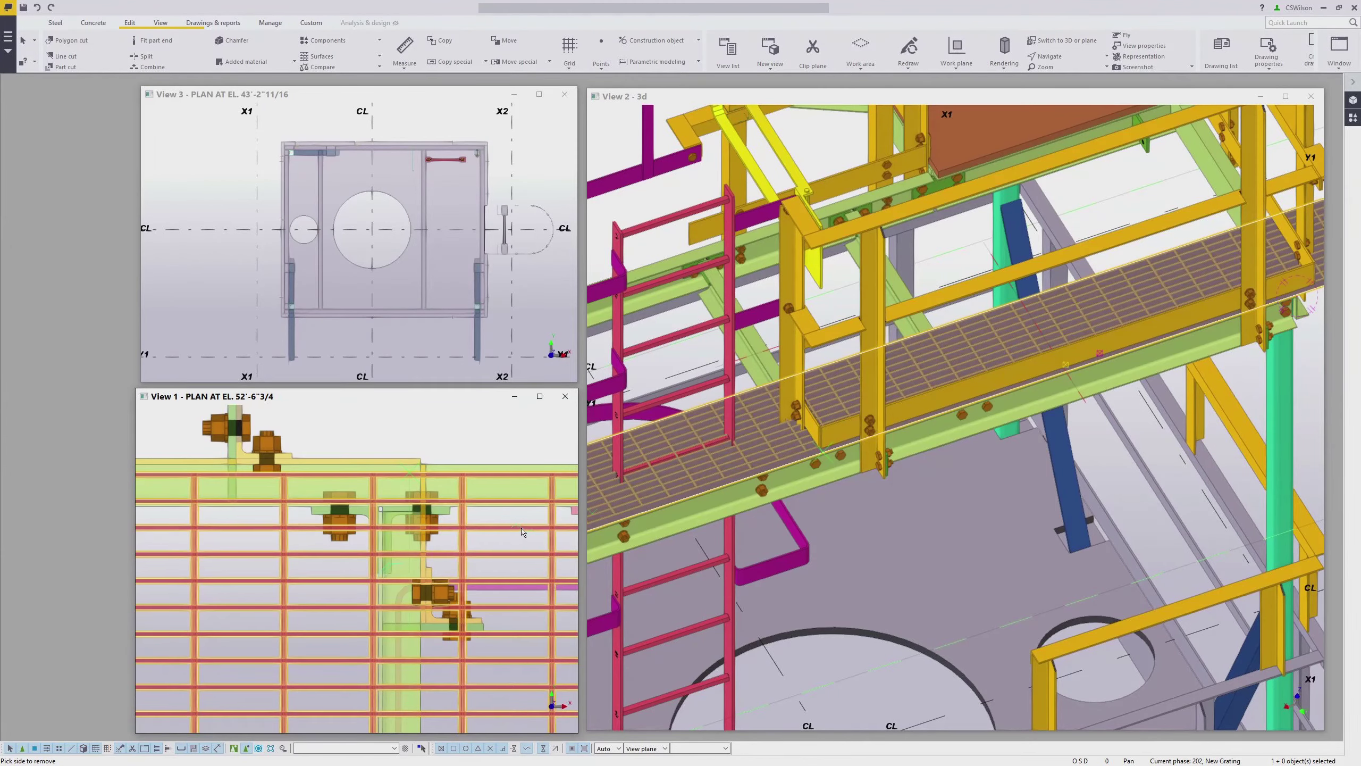
{"action": "left_click", "coordinate": [523, 530]}
{"action": "scroll", "coordinate": [515, 553], "scroll_direction": "down", "scroll_amount": 5}
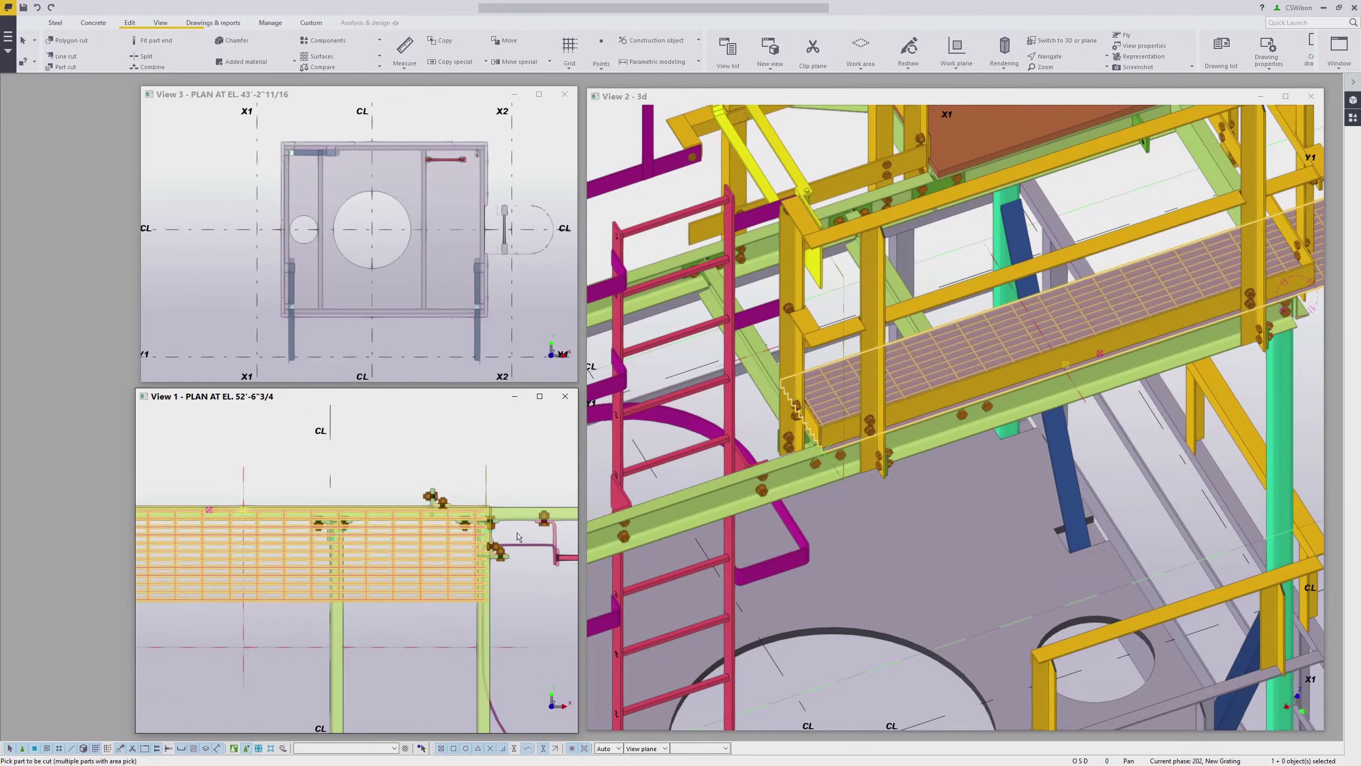
{"action": "scroll", "coordinate": [503, 576], "scroll_direction": "up", "scroll_amount": 1}
{"action": "right_click", "coordinate": [501, 568]}
{"action": "left_click", "coordinate": [542, 573]}
Start a line cut at the grating panel's opposite end, placing the first point 1/2" inside that end beam's outer edge.
{"action": "scroll", "coordinate": [331, 564], "scroll_direction": "down", "scroll_amount": 4}
{"action": "scroll", "coordinate": [365, 552], "scroll_direction": "up", "scroll_amount": 5}
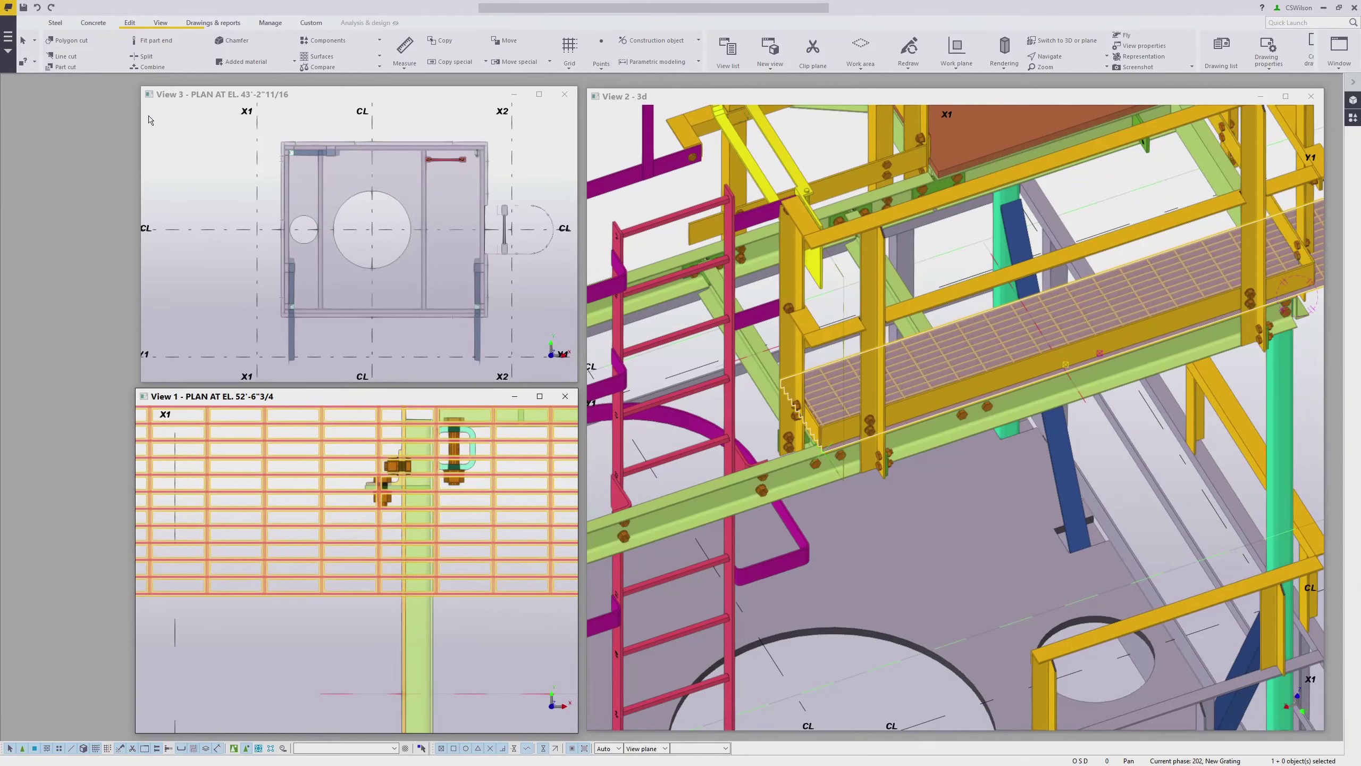
{"action": "left_click", "coordinate": [67, 66]}
{"action": "left_click", "coordinate": [479, 614]}
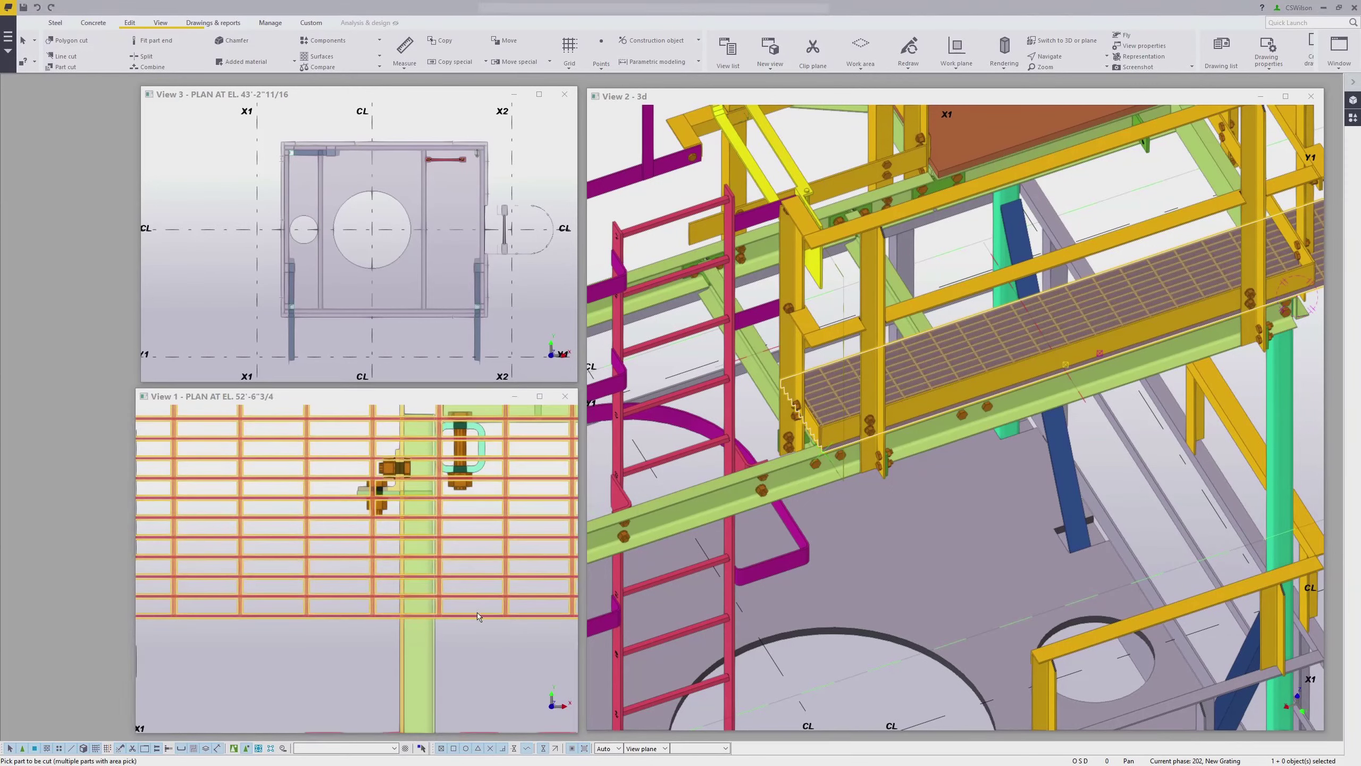
{"action": "scroll", "coordinate": [396, 612], "scroll_direction": "up", "scroll_amount": 3}
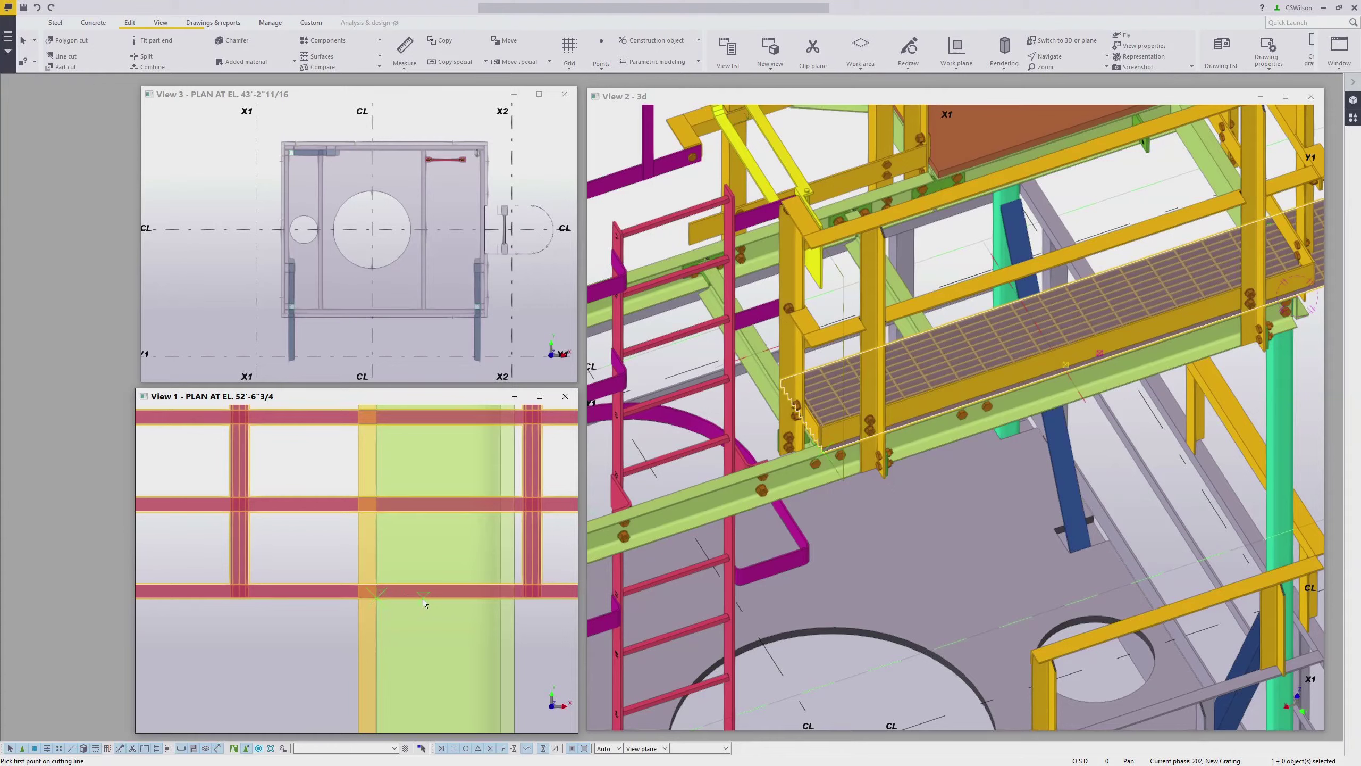
{"action": "type", "text": "1/2"}
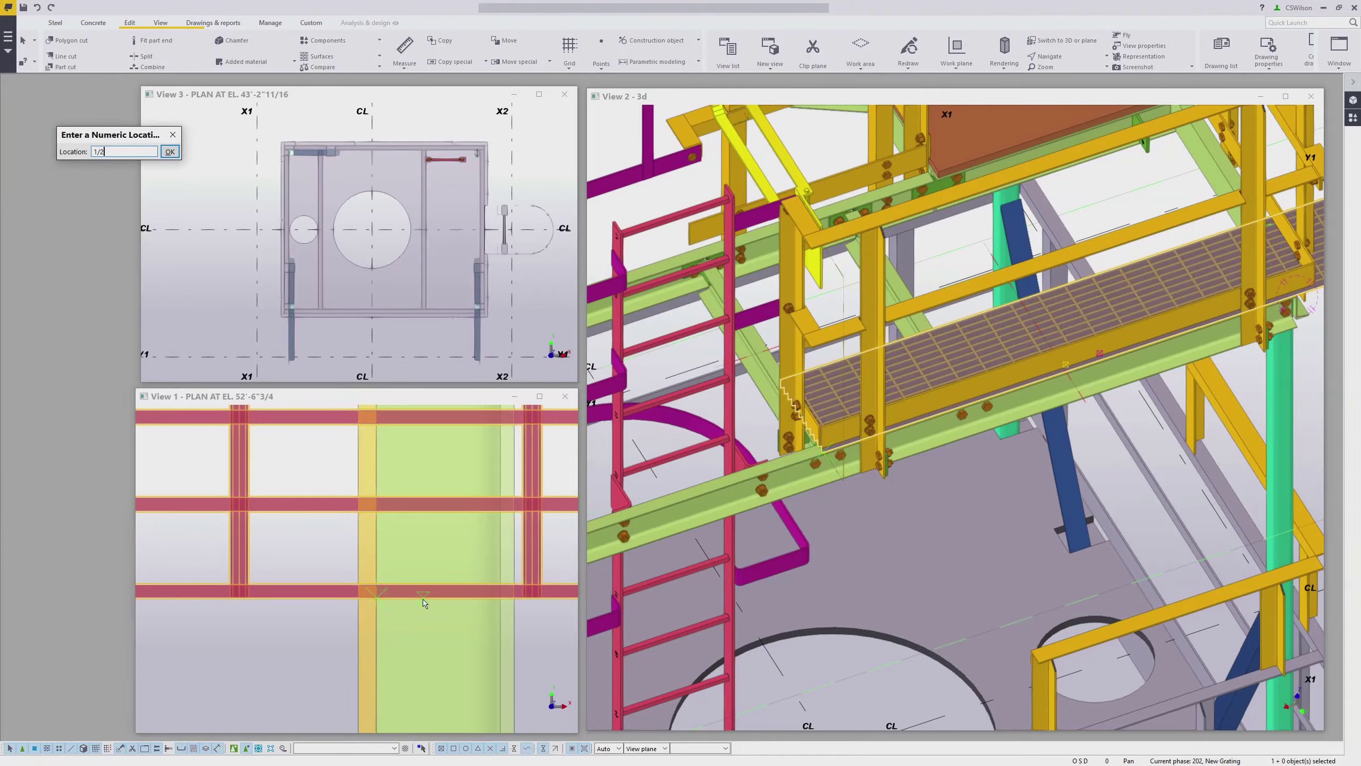
{"action": "key", "text": "Return"}
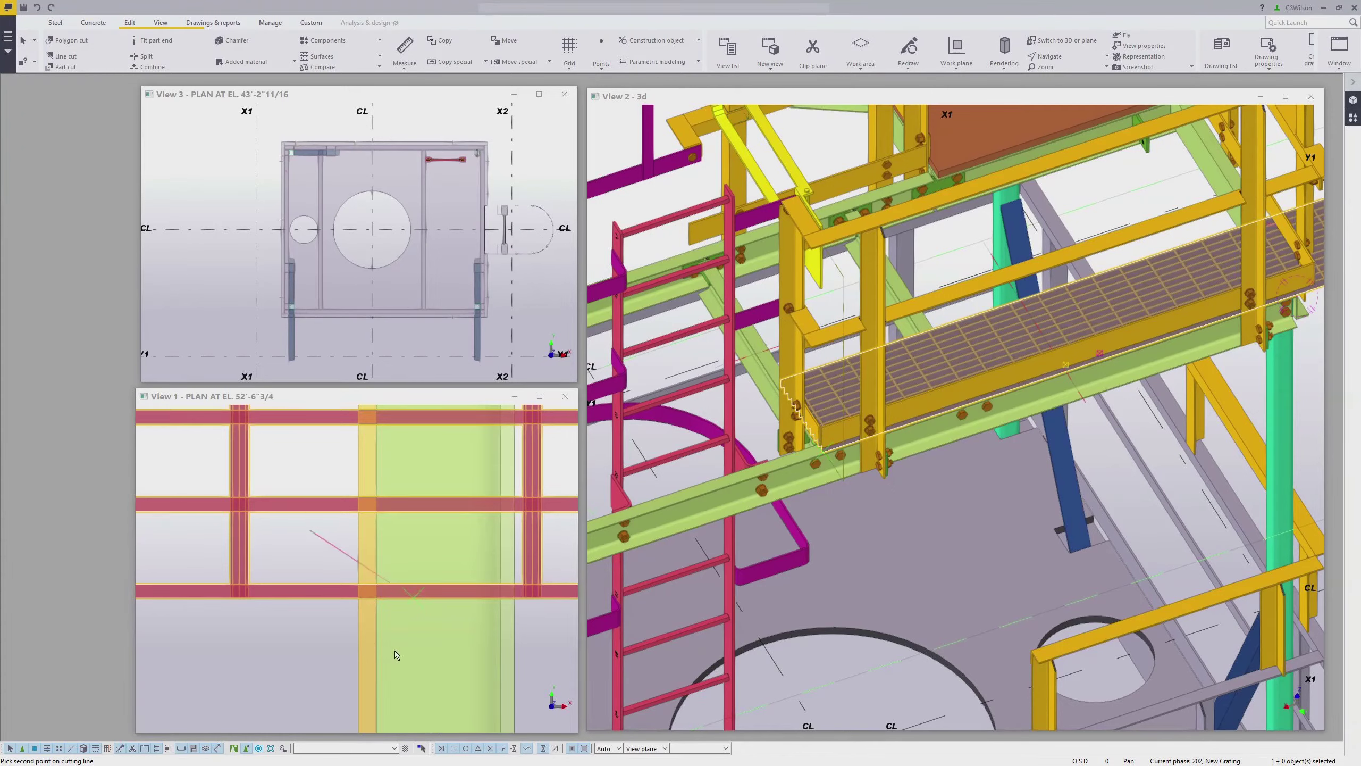
Complete the second cut line at the panel's outer edge, remove the overhang beyond the end beam and end the command.
{"action": "scroll", "coordinate": [421, 645], "scroll_direction": "down", "scroll_amount": 2}
{"action": "scroll", "coordinate": [421, 645], "scroll_direction": "down", "scroll_amount": 2}
{"action": "scroll", "coordinate": [419, 551], "scroll_direction": "up", "scroll_amount": 3}
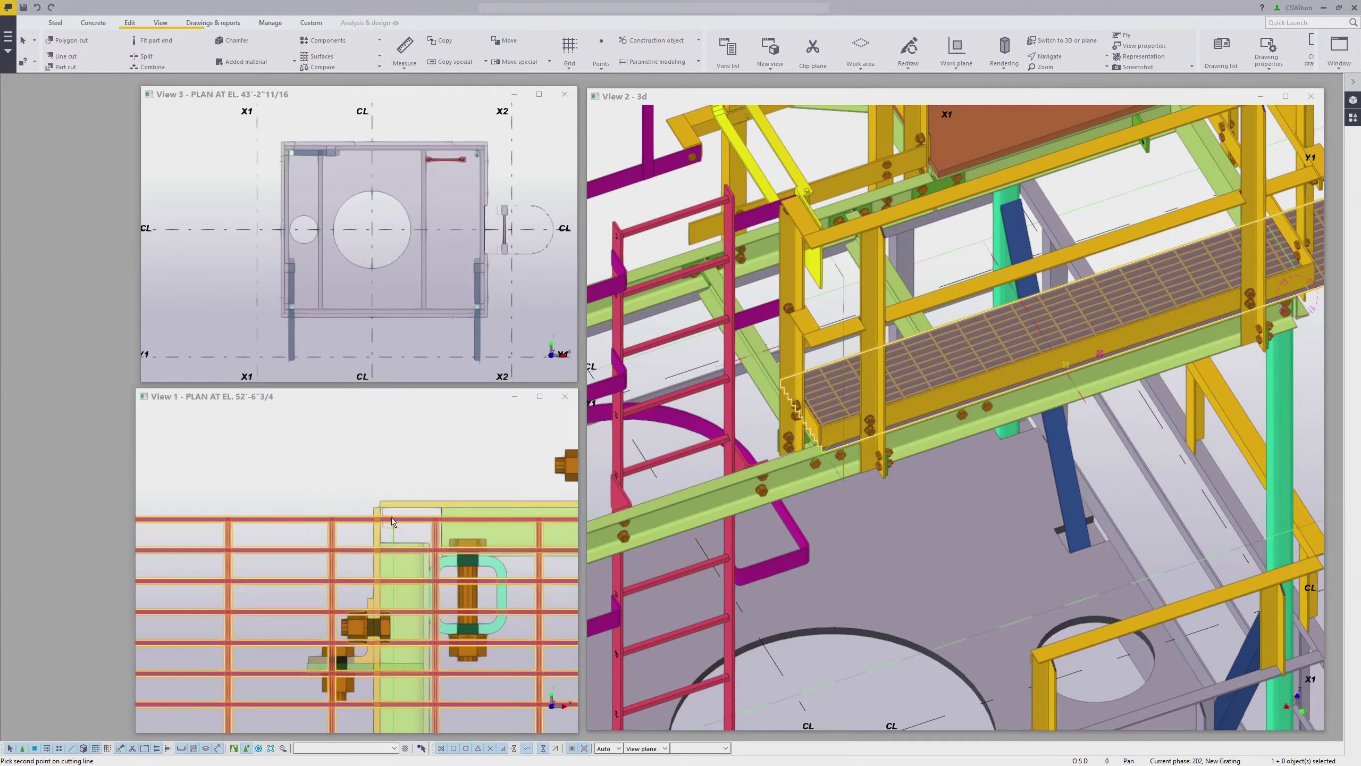
{"action": "left_click", "coordinate": [397, 521]}
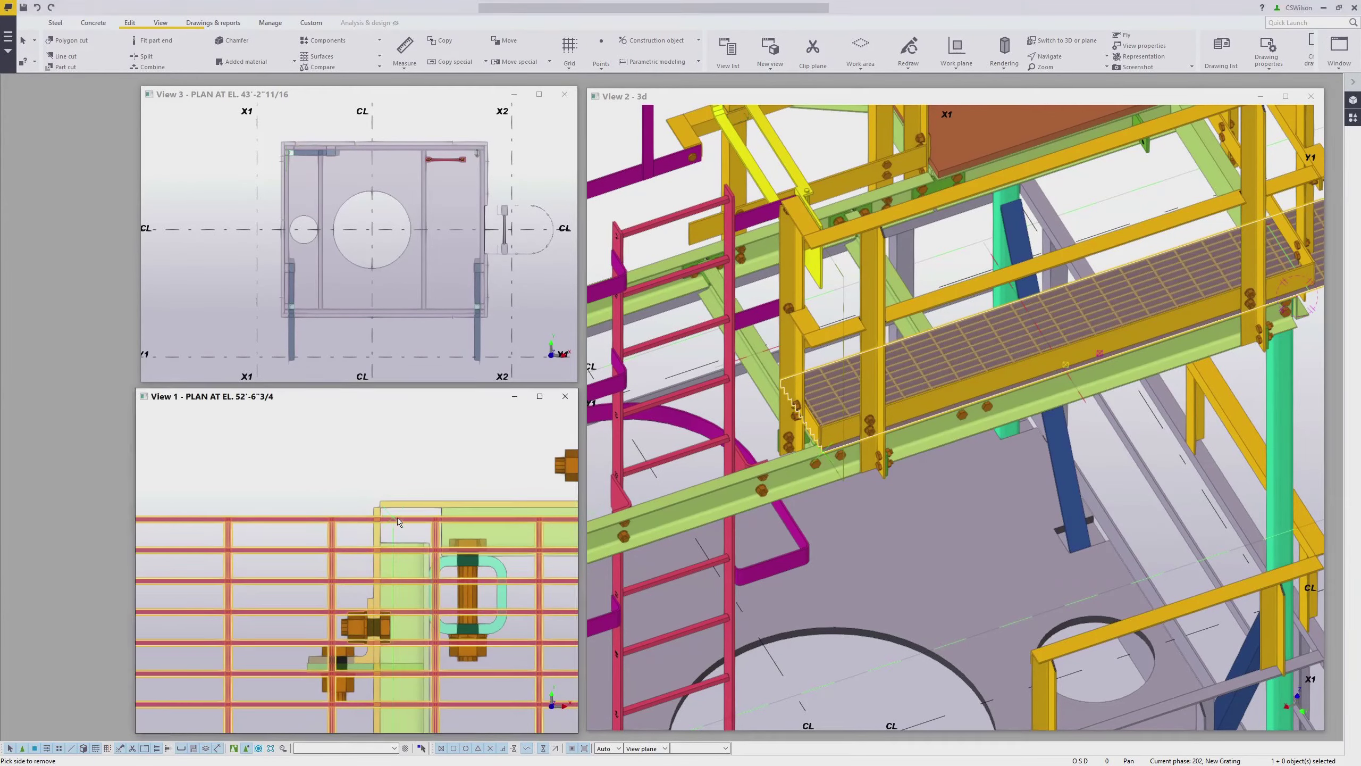
{"action": "left_click", "coordinate": [275, 521]}
{"action": "scroll", "coordinate": [403, 593], "scroll_direction": "down", "scroll_amount": 3}
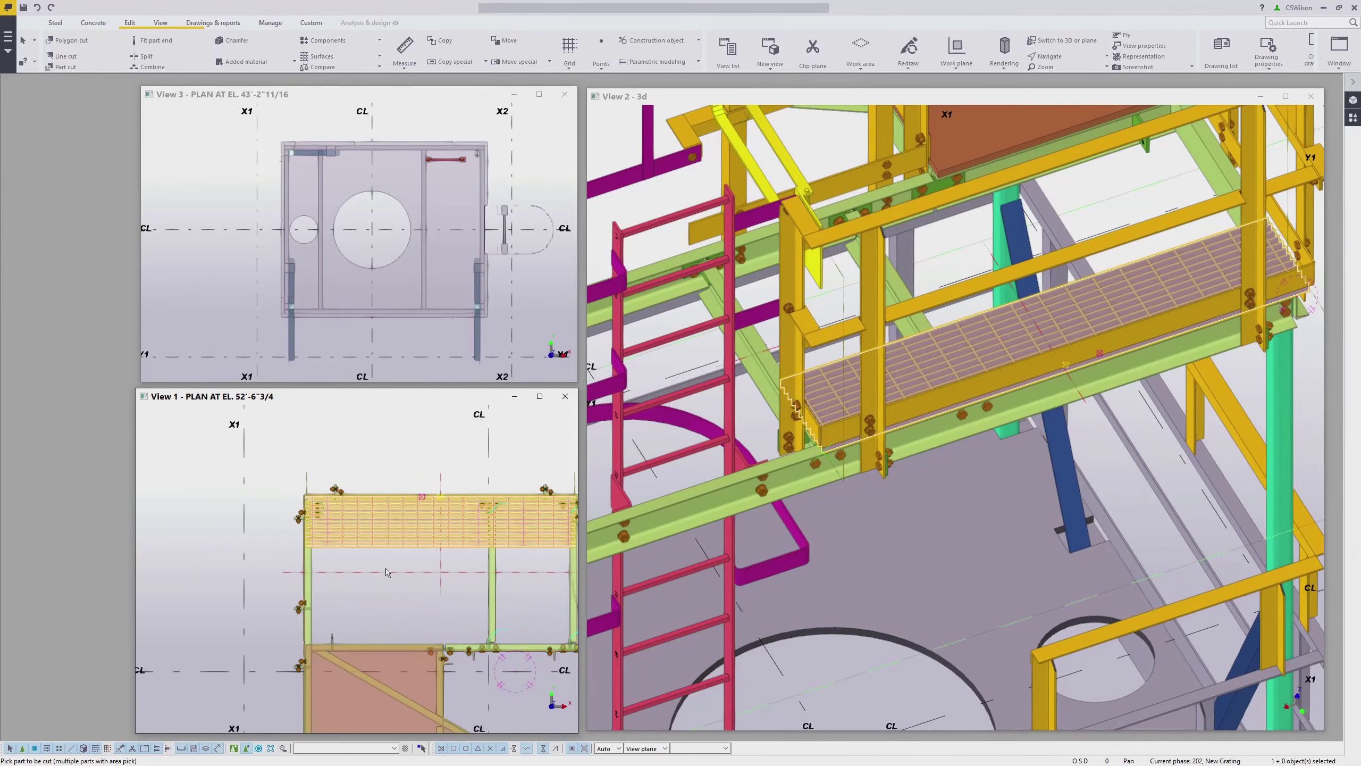
{"action": "right_click", "coordinate": [403, 593]}
Start copying the trimmed grating panel, using the point where the vertical construction line meets its outer edge as the origin.
{"action": "scroll", "coordinate": [426, 558], "scroll_direction": "down", "scroll_amount": 2}
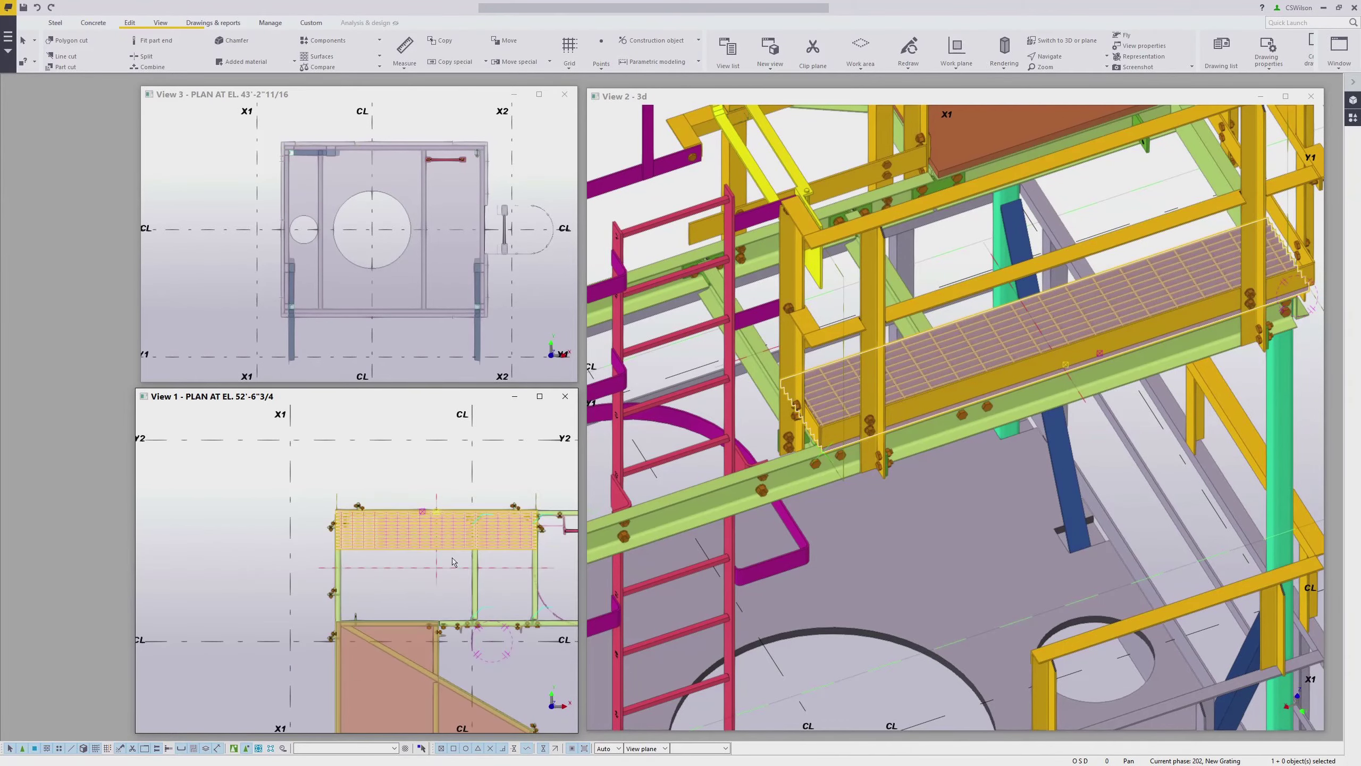
{"action": "scroll", "coordinate": [453, 562], "scroll_direction": "up", "scroll_amount": 3}
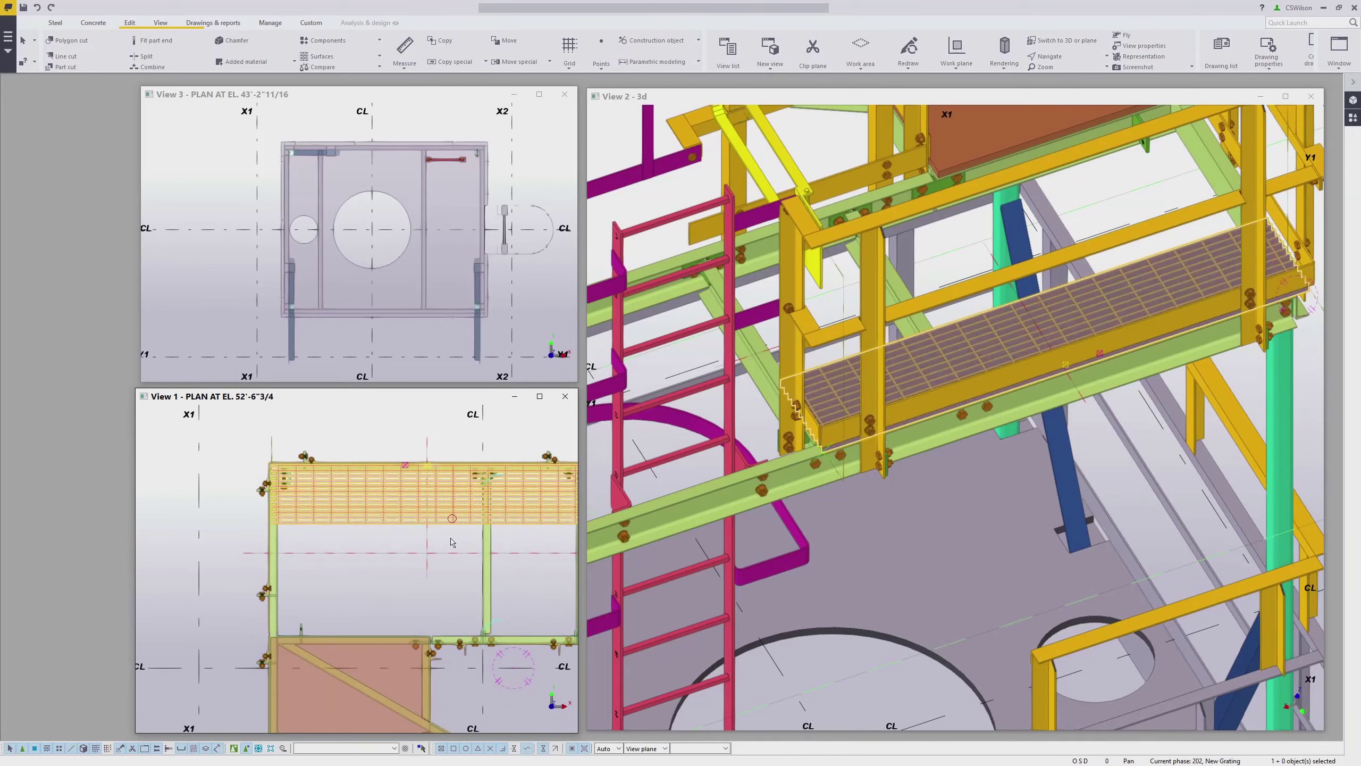
{"action": "right_click", "coordinate": [453, 555]}
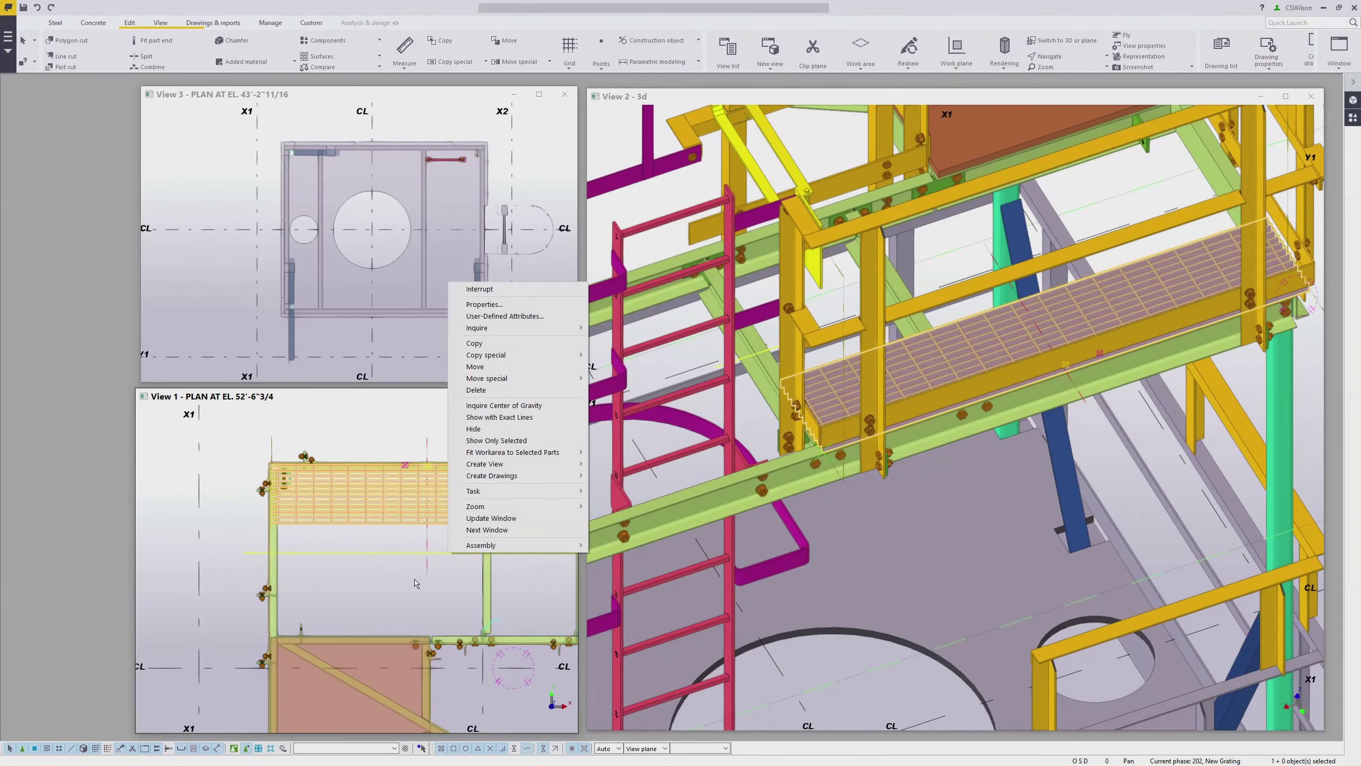
{"action": "left_click", "coordinate": [450, 520]}
{"action": "right_click", "coordinate": [452, 520]}
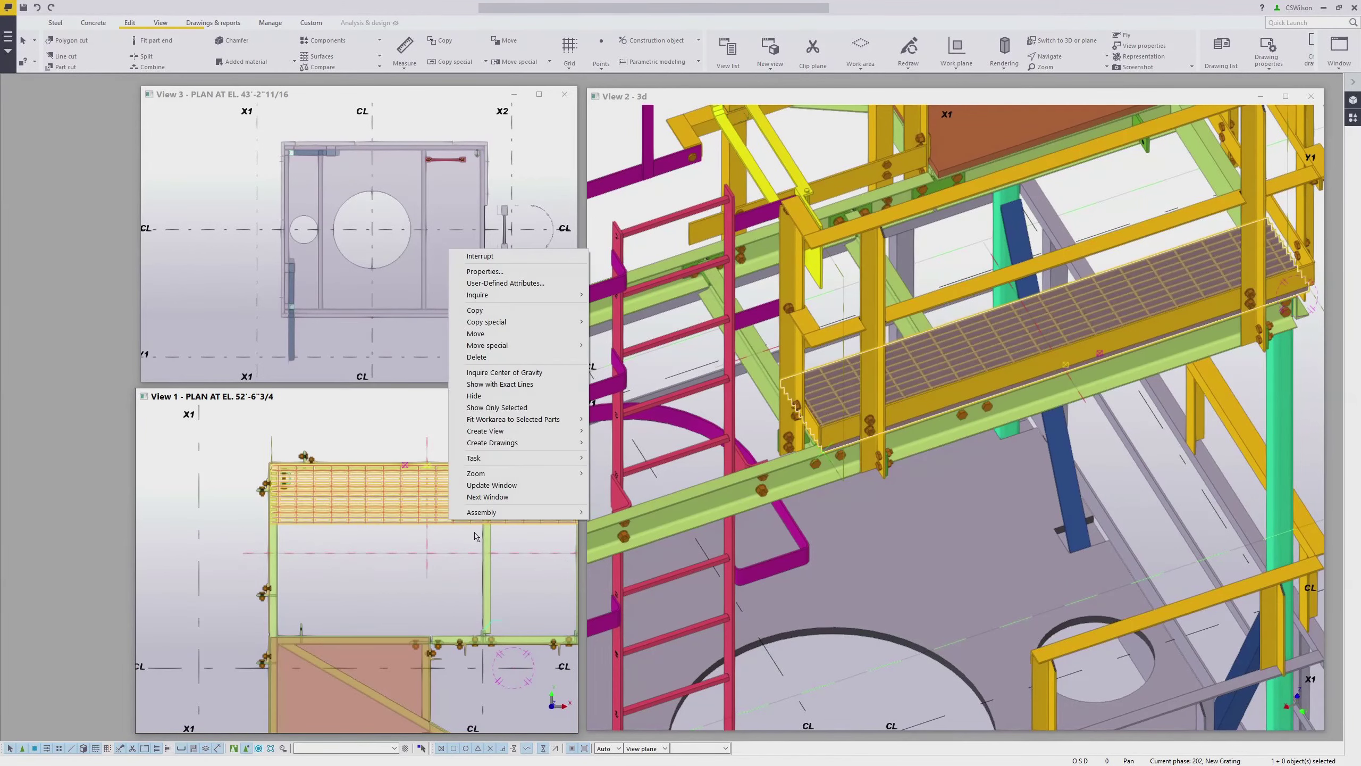
{"action": "left_click", "coordinate": [475, 310]}
{"action": "scroll", "coordinate": [417, 457], "scroll_direction": "up", "scroll_amount": 4}
{"action": "scroll", "coordinate": [412, 462], "scroll_direction": "up", "scroll_amount": 3}
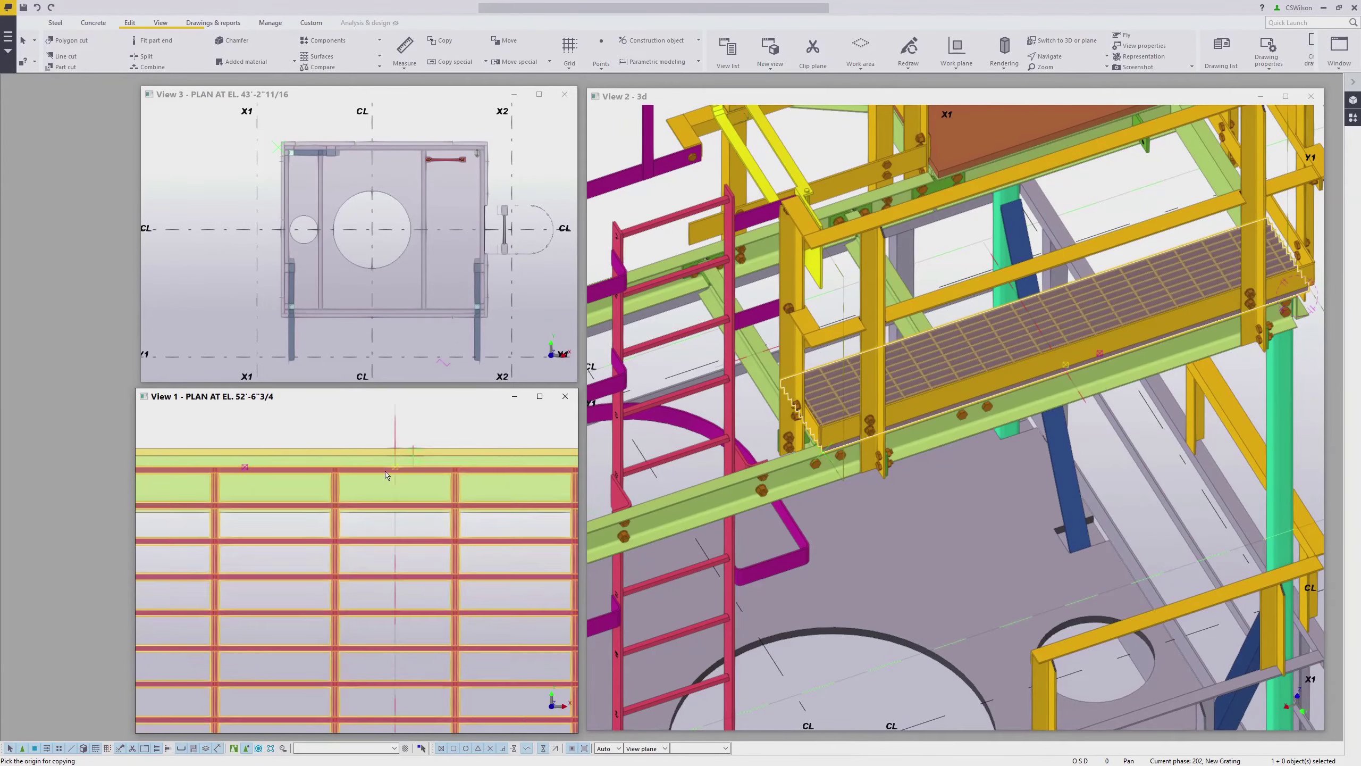
{"action": "left_click", "coordinate": [383, 471]}
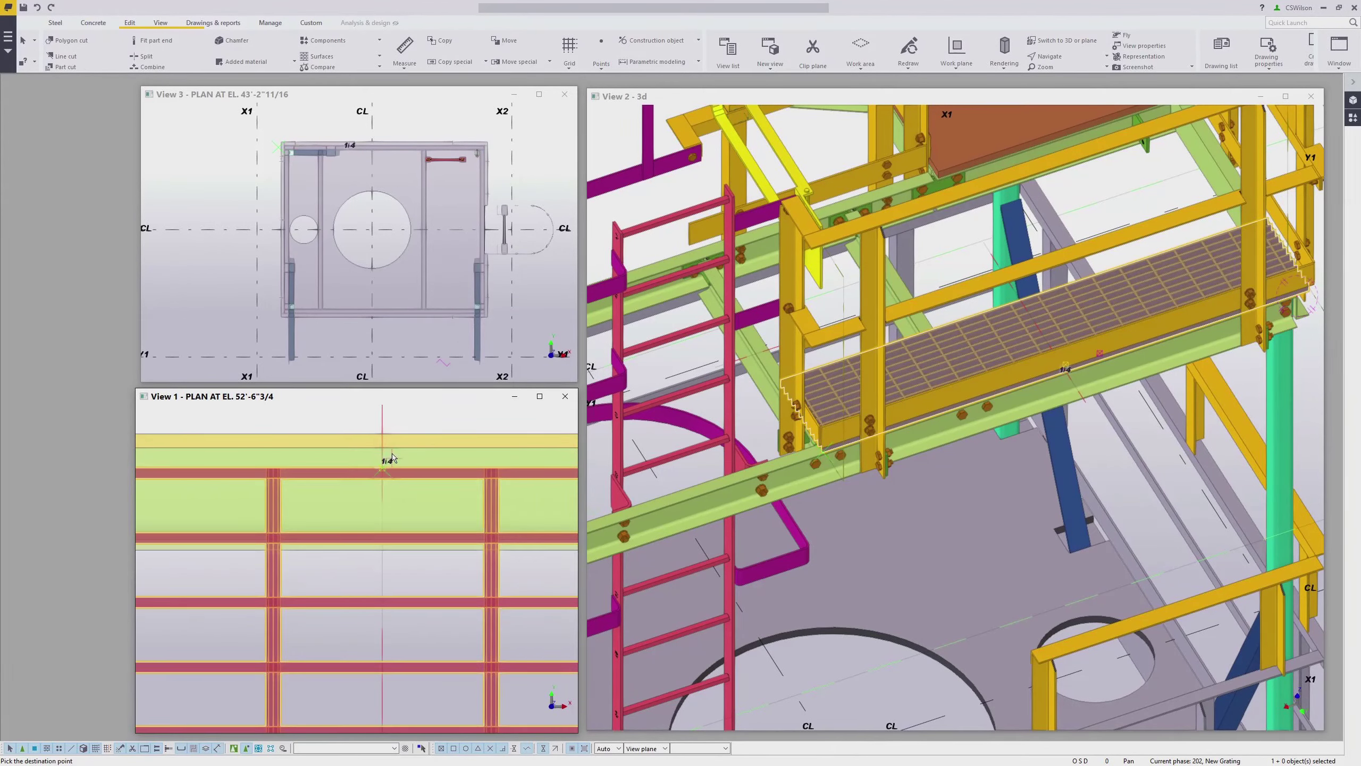
Place the first panel copy along the vertical construction line, leaving a narrow gap from the original panel's inner edge.
{"action": "scroll", "coordinate": [386, 482], "scroll_direction": "down", "scroll_amount": 3}
{"action": "scroll", "coordinate": [398, 615], "scroll_direction": "up", "scroll_amount": 3}
{"action": "scroll", "coordinate": [397, 616], "scroll_direction": "up", "scroll_amount": 1}
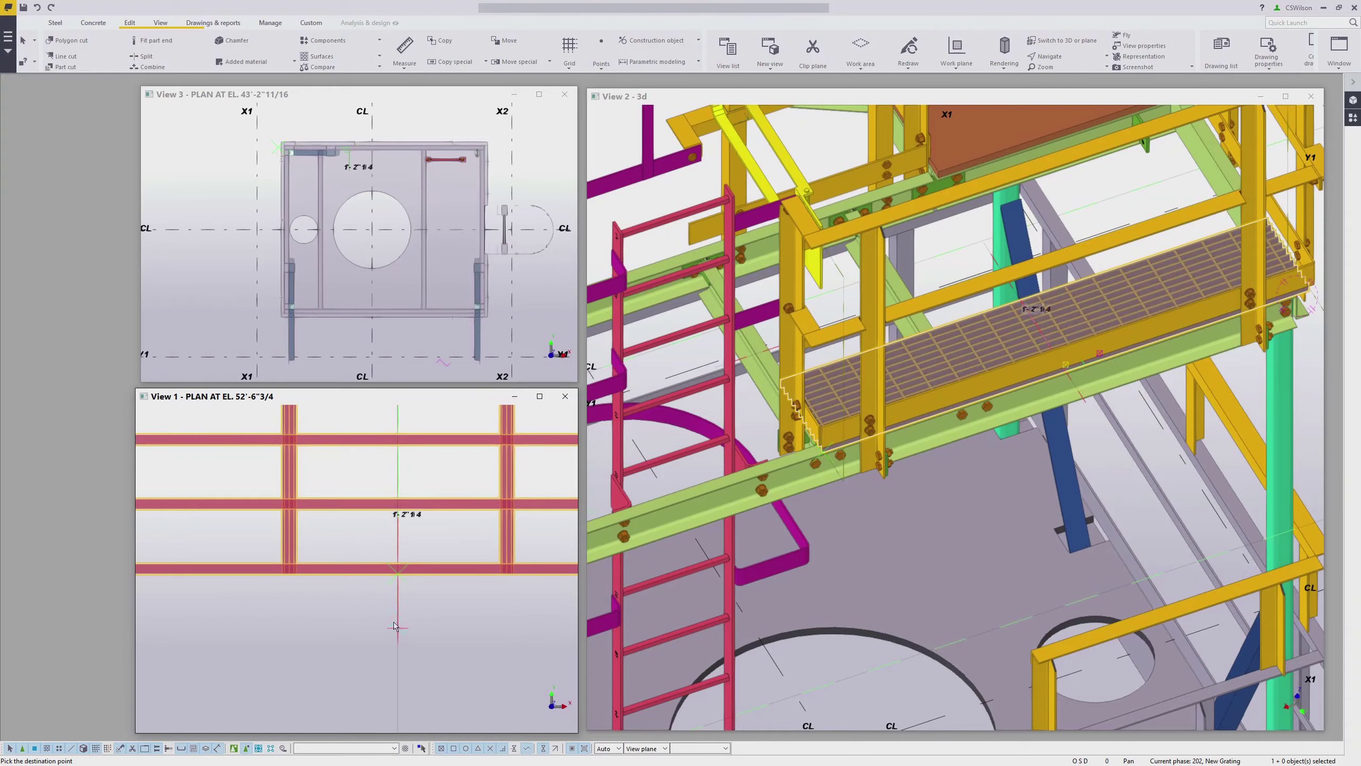
{"action": "type", "text": "14"}
{"action": "key", "text": "Return"}
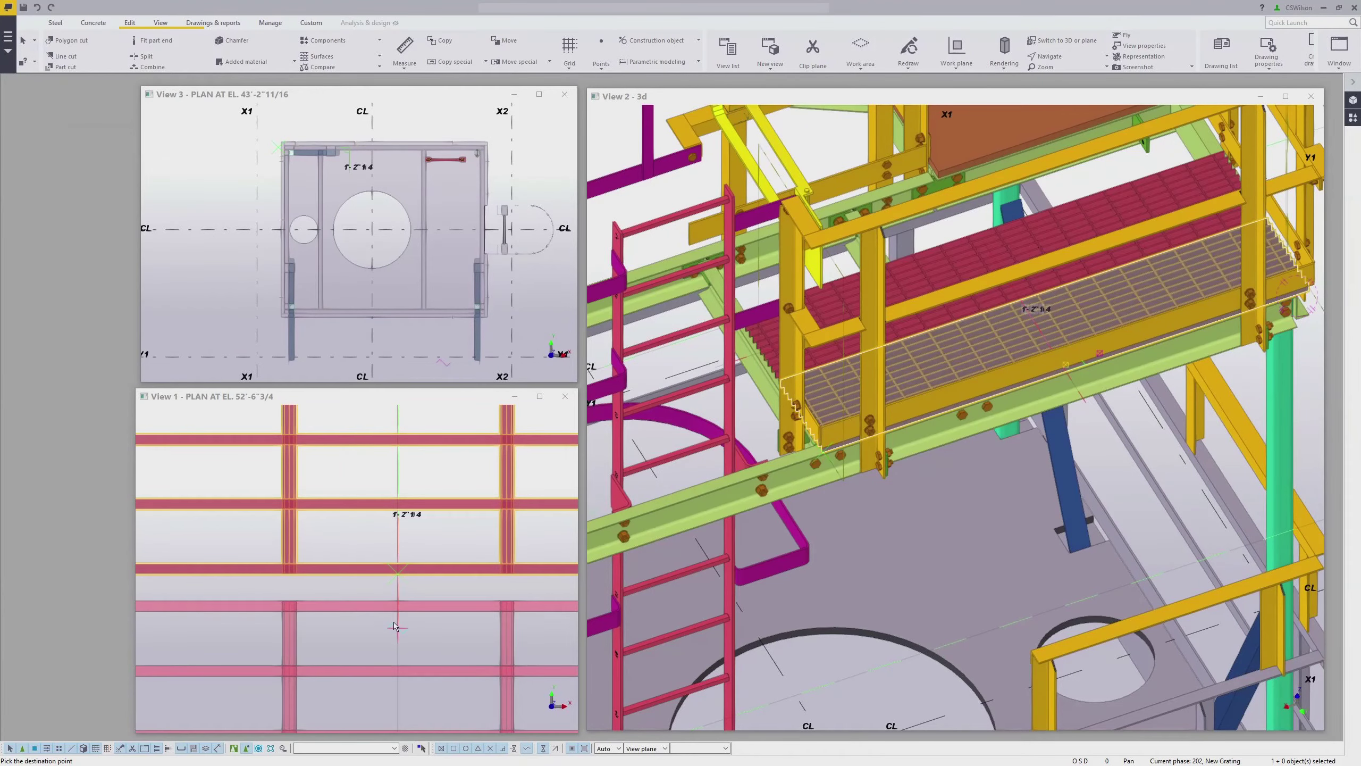
Place a second panel copy 1/2" beyond the first copy's inner edge along the construction line and end the copying.
{"action": "scroll", "coordinate": [444, 503], "scroll_direction": "down", "scroll_amount": 5}
{"action": "scroll", "coordinate": [408, 505], "scroll_direction": "up", "scroll_amount": 5}
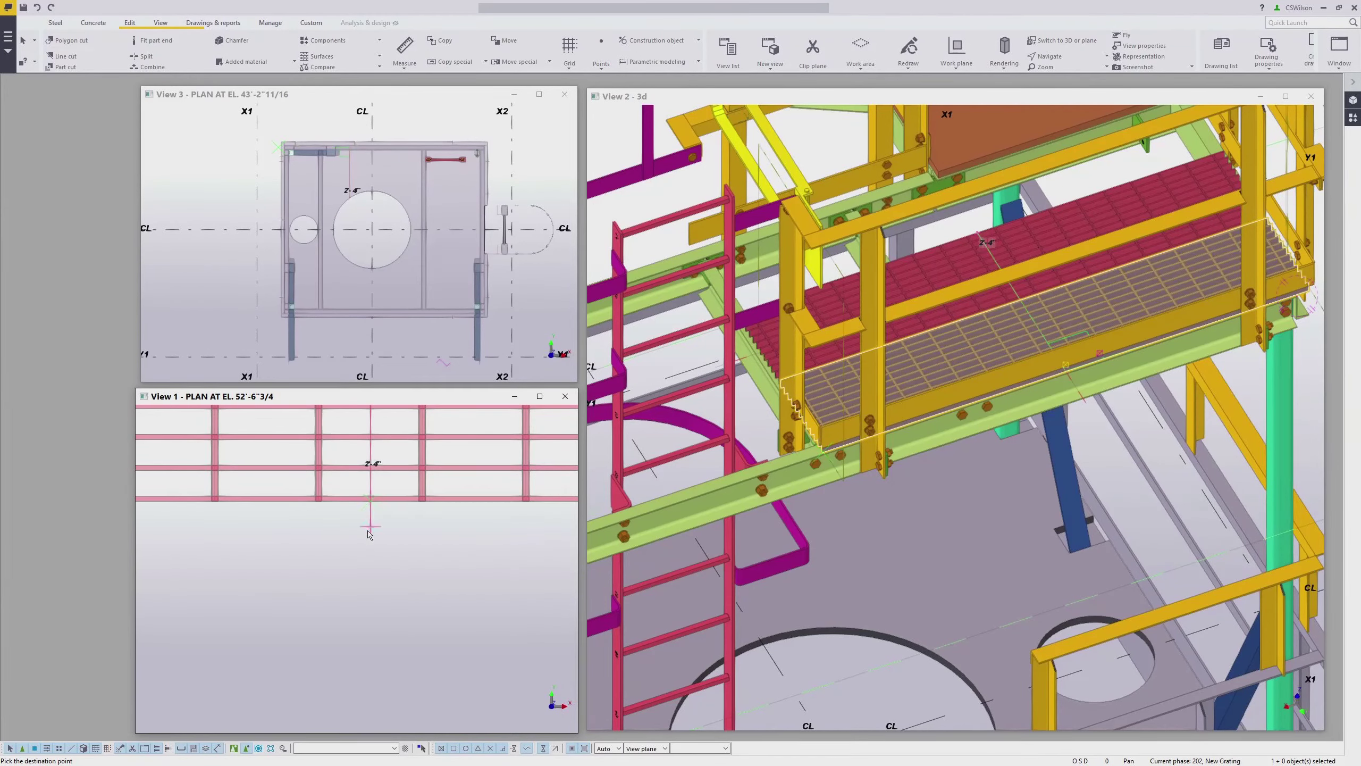
{"action": "type", "text": "1/2\""}
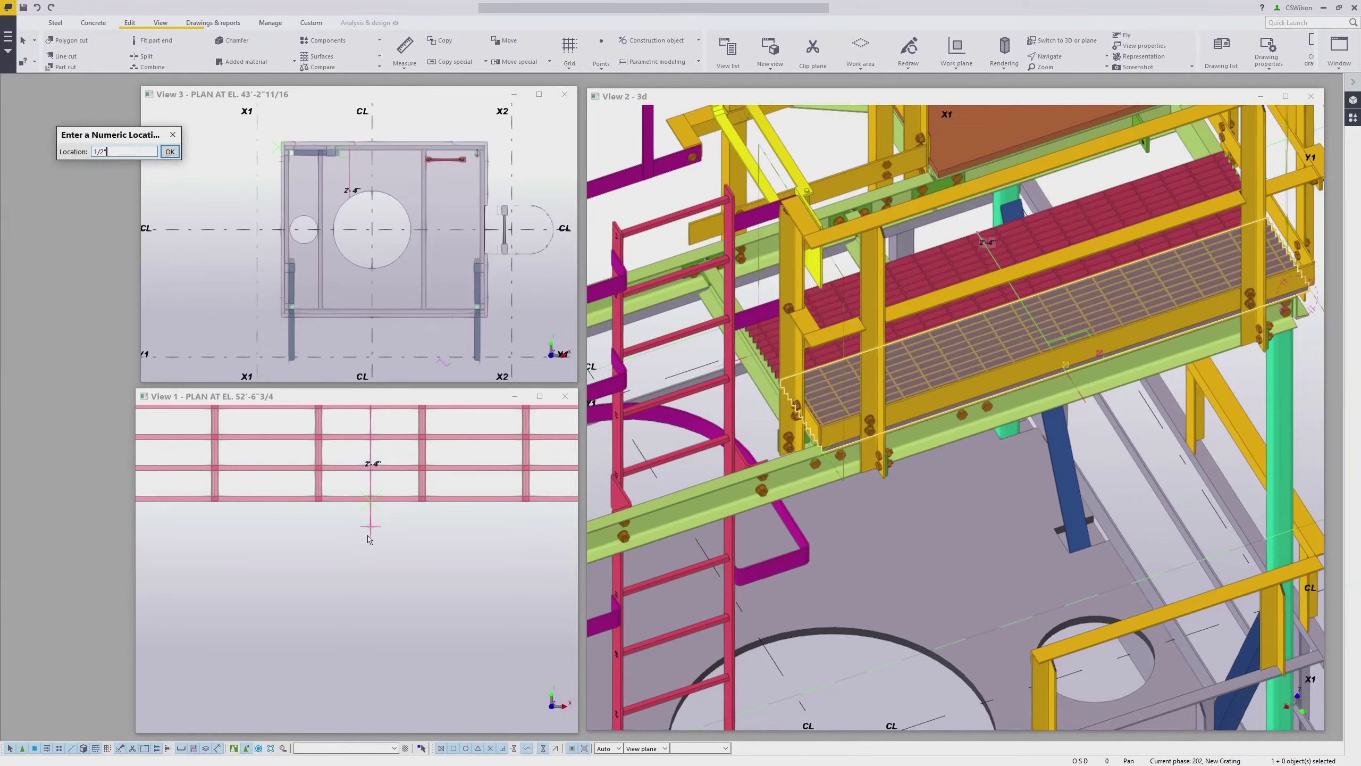
{"action": "key", "text": "Return"}
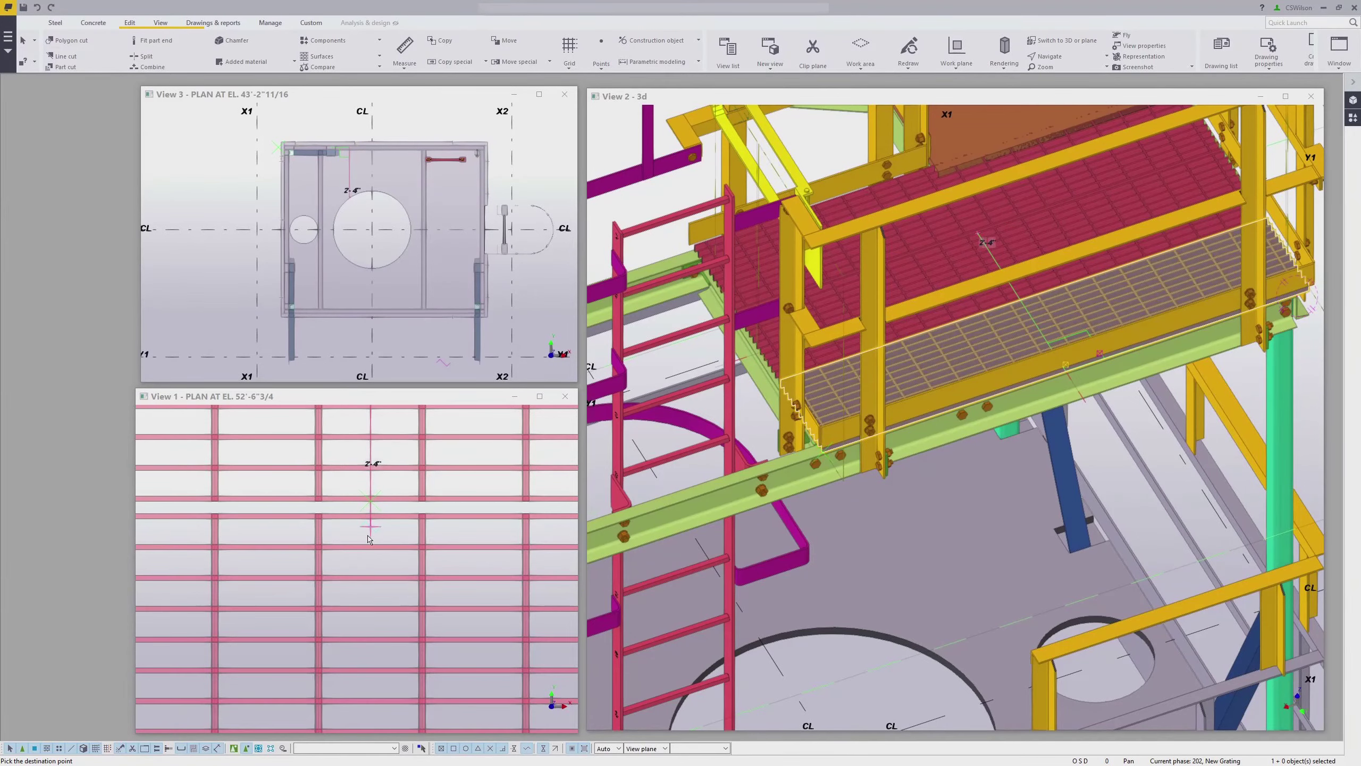
{"action": "right_click", "coordinate": [387, 523]}
{"action": "left_click", "coordinate": [413, 544]}
{"action": "scroll", "coordinate": [391, 509], "scroll_direction": "up", "scroll_amount": 6}
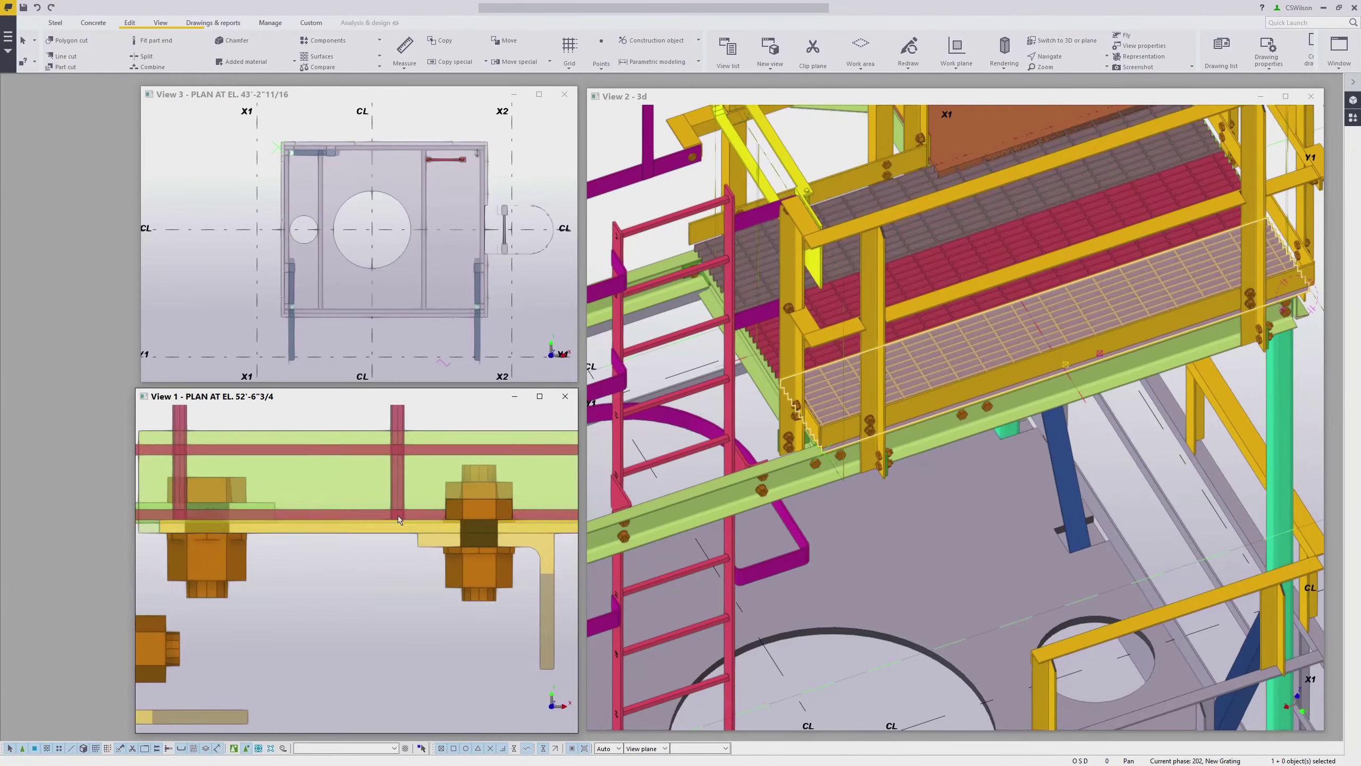
{"action": "scroll", "coordinate": [399, 519], "scroll_direction": "down", "scroll_amount": 6}
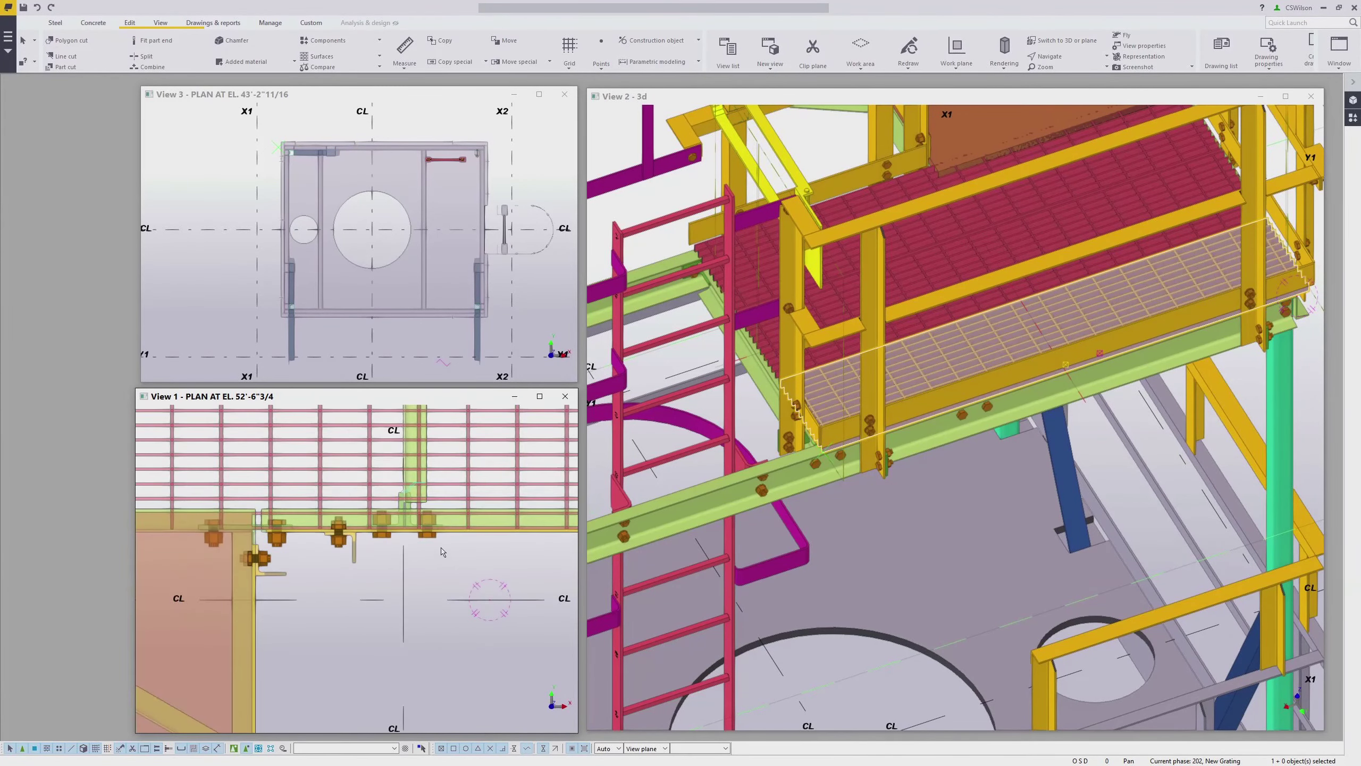
{"action": "scroll", "coordinate": [443, 552], "scroll_direction": "down", "scroll_amount": 5}
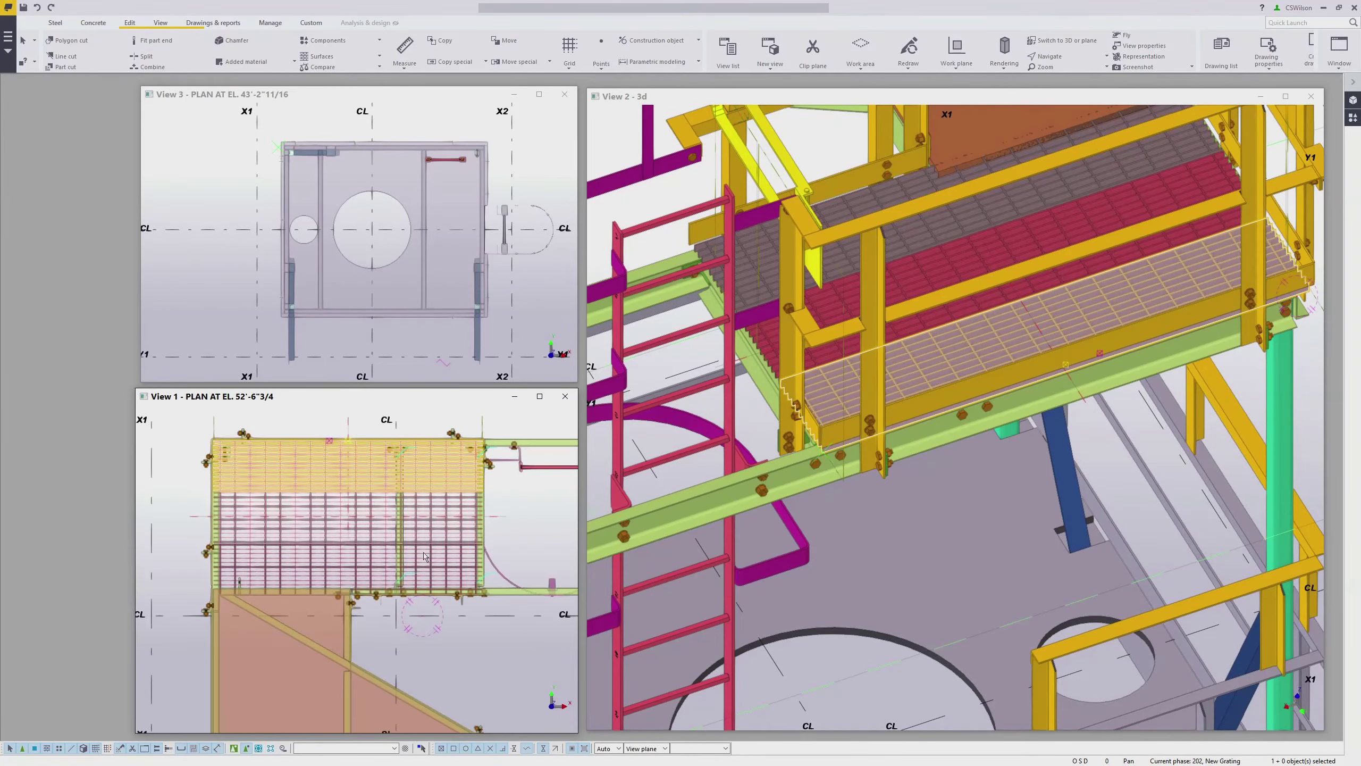
{"action": "scroll", "coordinate": [309, 585], "scroll_direction": "up", "scroll_amount": 4}
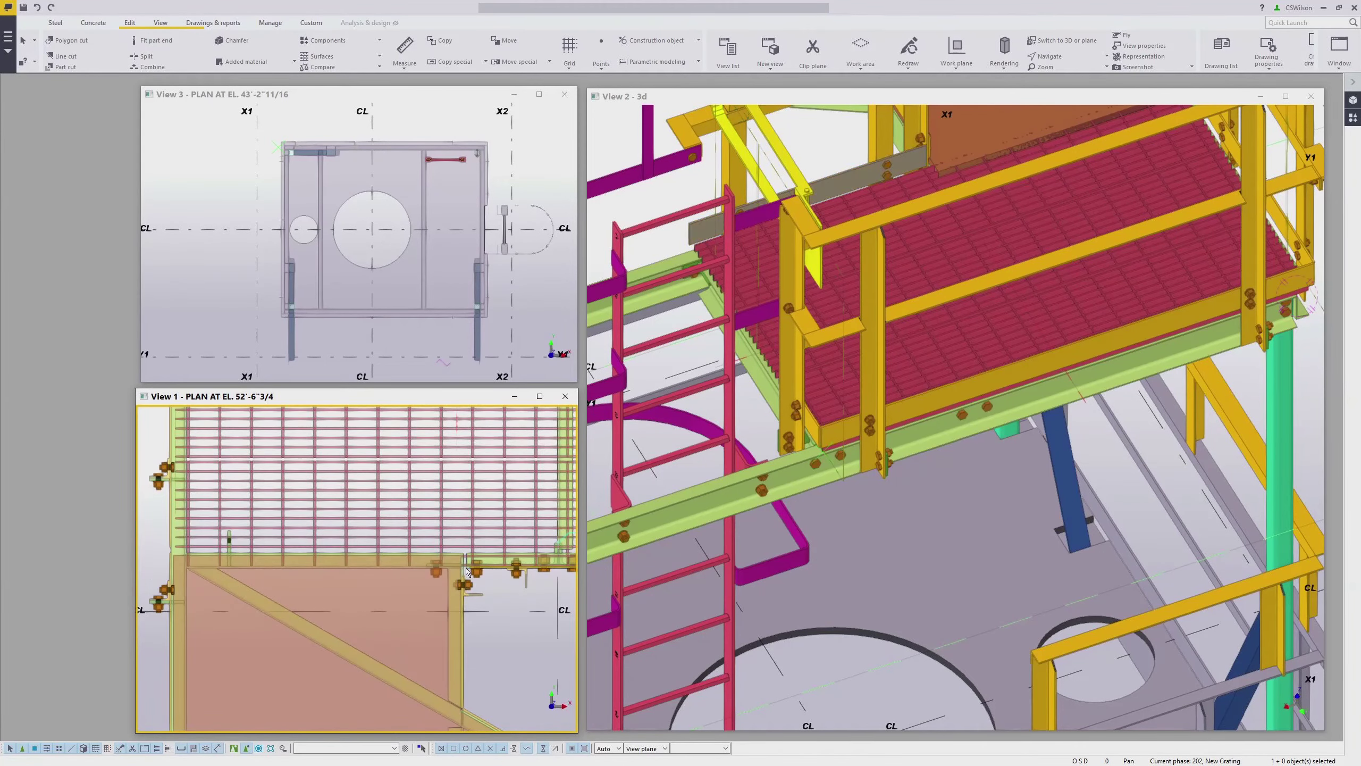
Start a polygon cut on the innermost grating panel, which overlaps the edge of the brown floor plate.
{"action": "middle_click_drag", "start_coordinate": [713, 370], "coordinate": [938, 276], "text": "ctrl"}
{"action": "scroll", "coordinate": [900, 259], "scroll_direction": "up", "scroll_amount": 5}
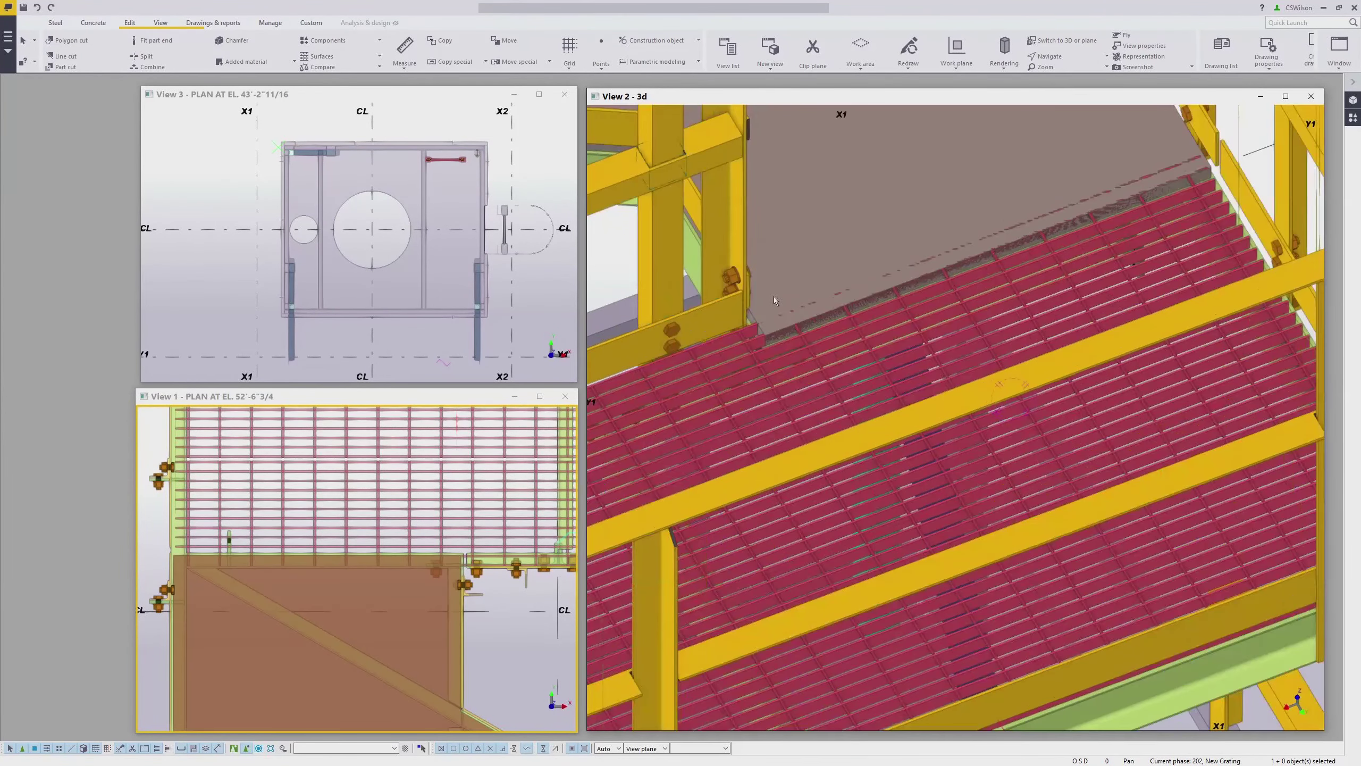
{"action": "scroll", "coordinate": [477, 574], "scroll_direction": "up", "scroll_amount": 3}
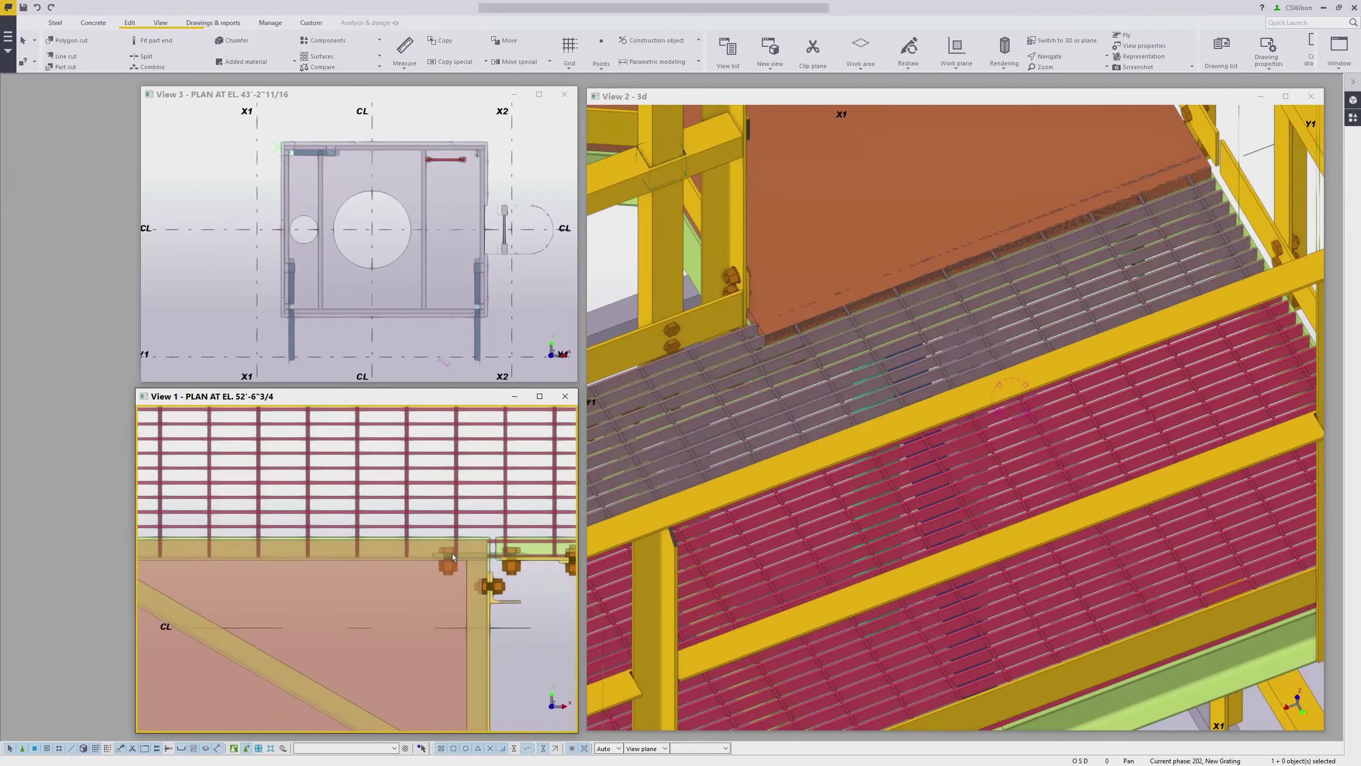
{"action": "scroll", "coordinate": [452, 554], "scroll_direction": "down", "scroll_amount": 2}
{"action": "left_click", "coordinate": [204, 555]}
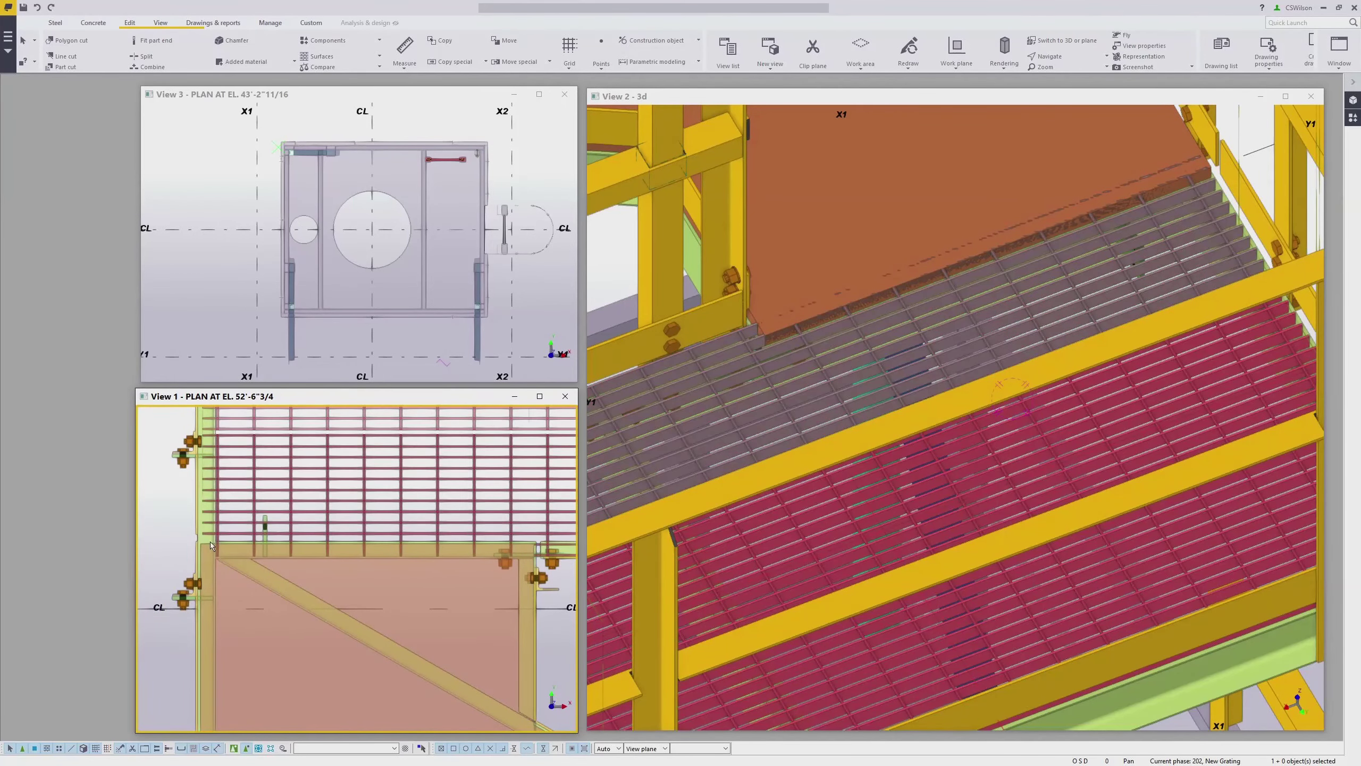
{"action": "scroll", "coordinate": [320, 573], "scroll_direction": "up", "scroll_amount": 2}
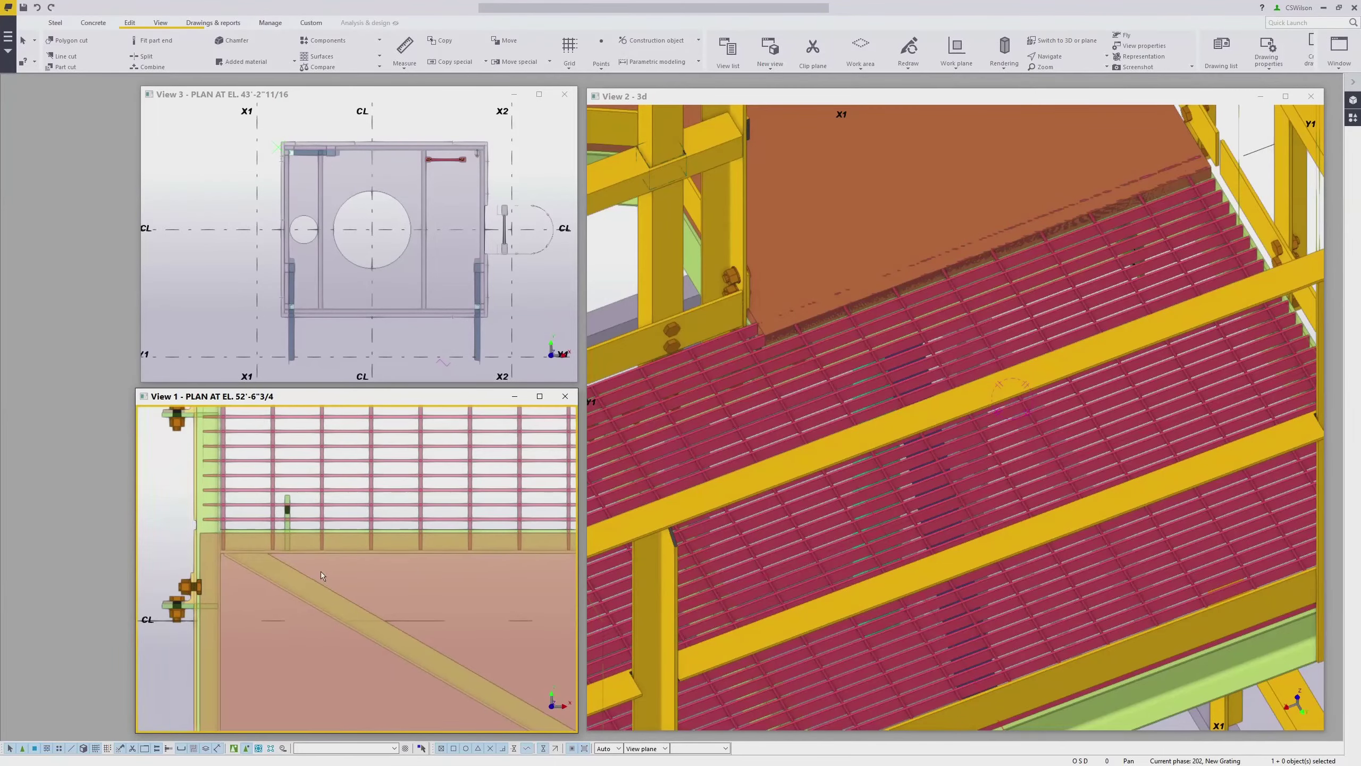
{"action": "left_click", "coordinate": [67, 41]}
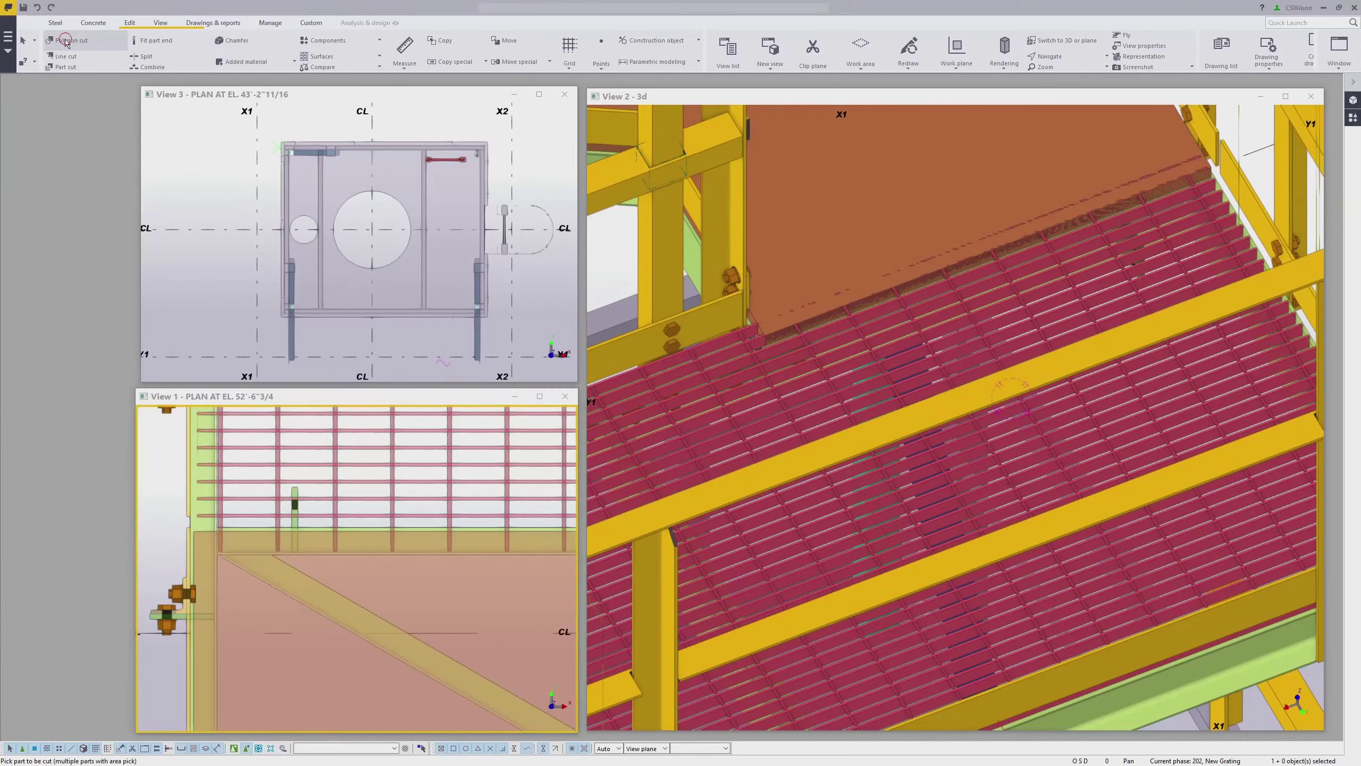
{"action": "scroll", "coordinate": [291, 485], "scroll_direction": "up", "scroll_amount": 3}
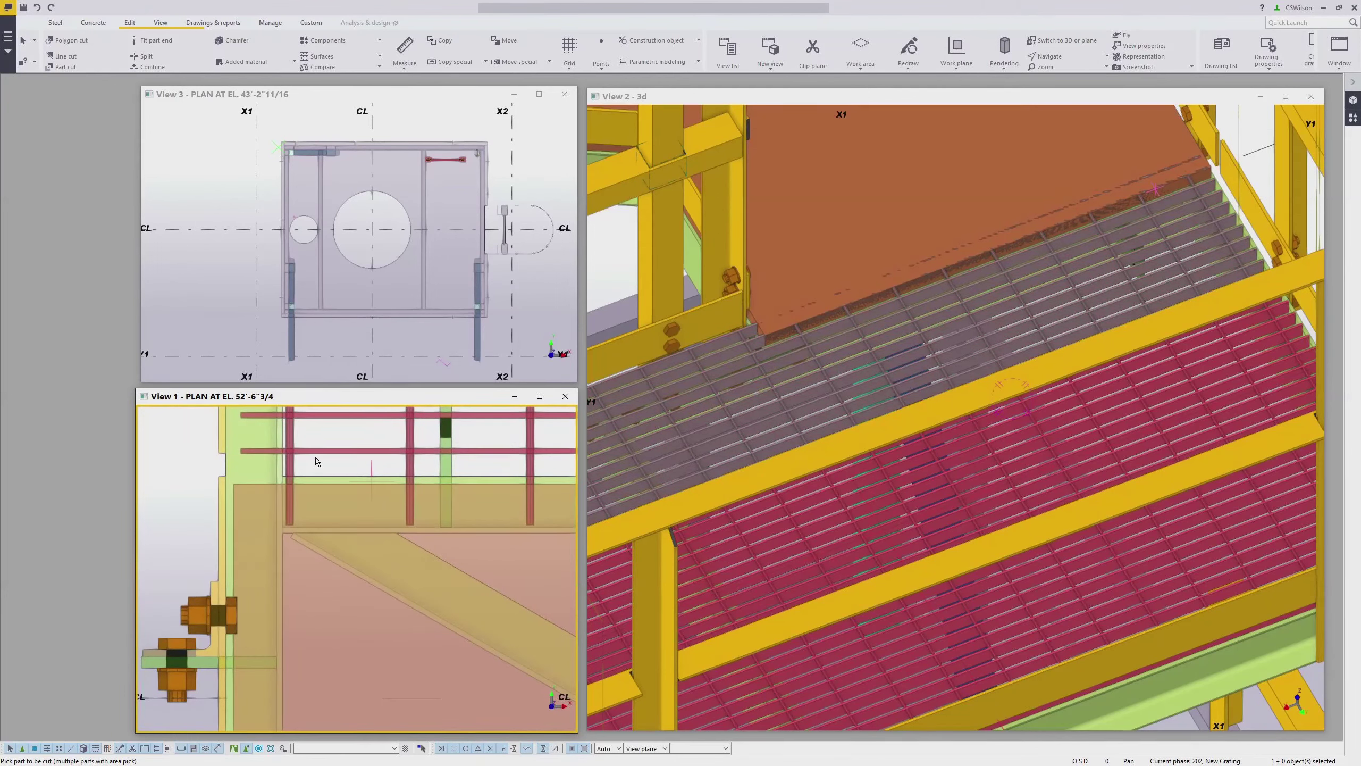
{"action": "middle_click_drag", "start_coordinate": [324, 482], "coordinate": [374, 500]}
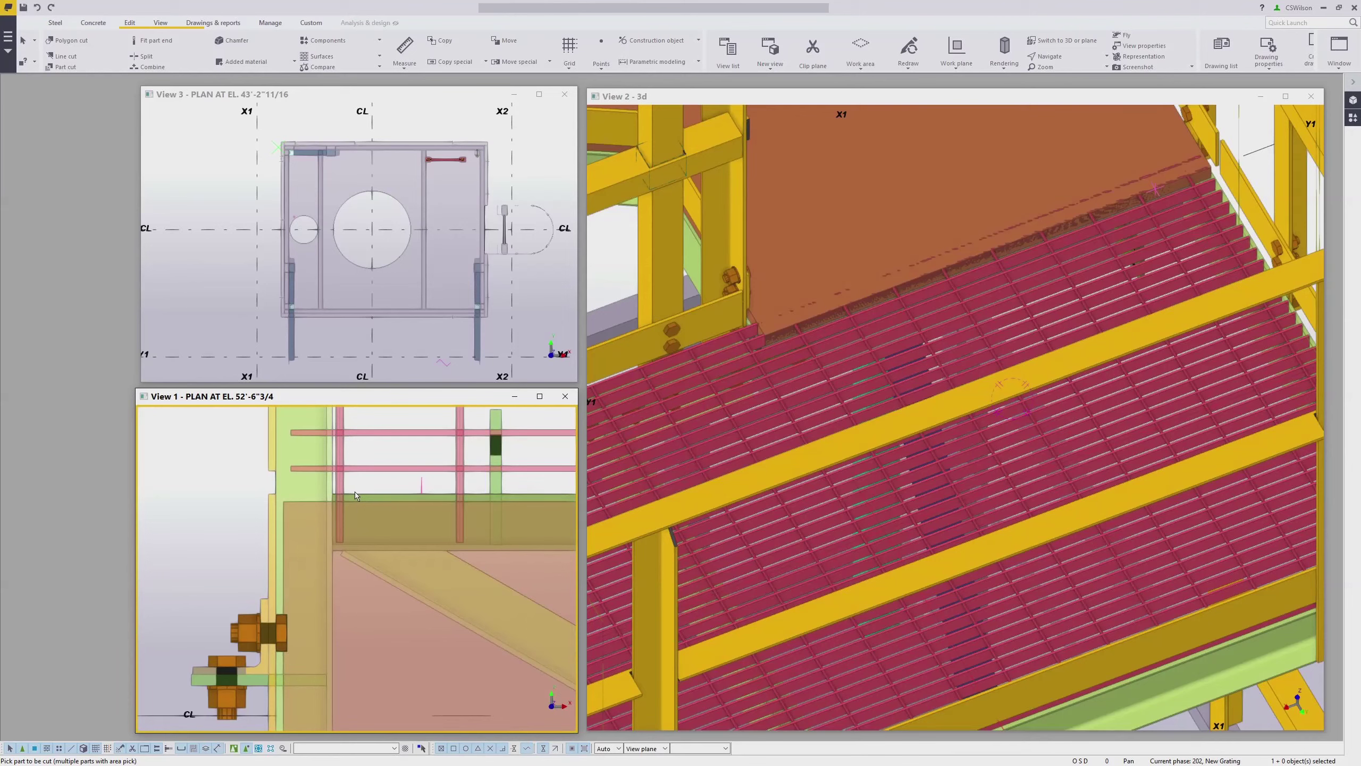
{"action": "scroll", "coordinate": [279, 508], "scroll_direction": "down", "scroll_amount": 5}
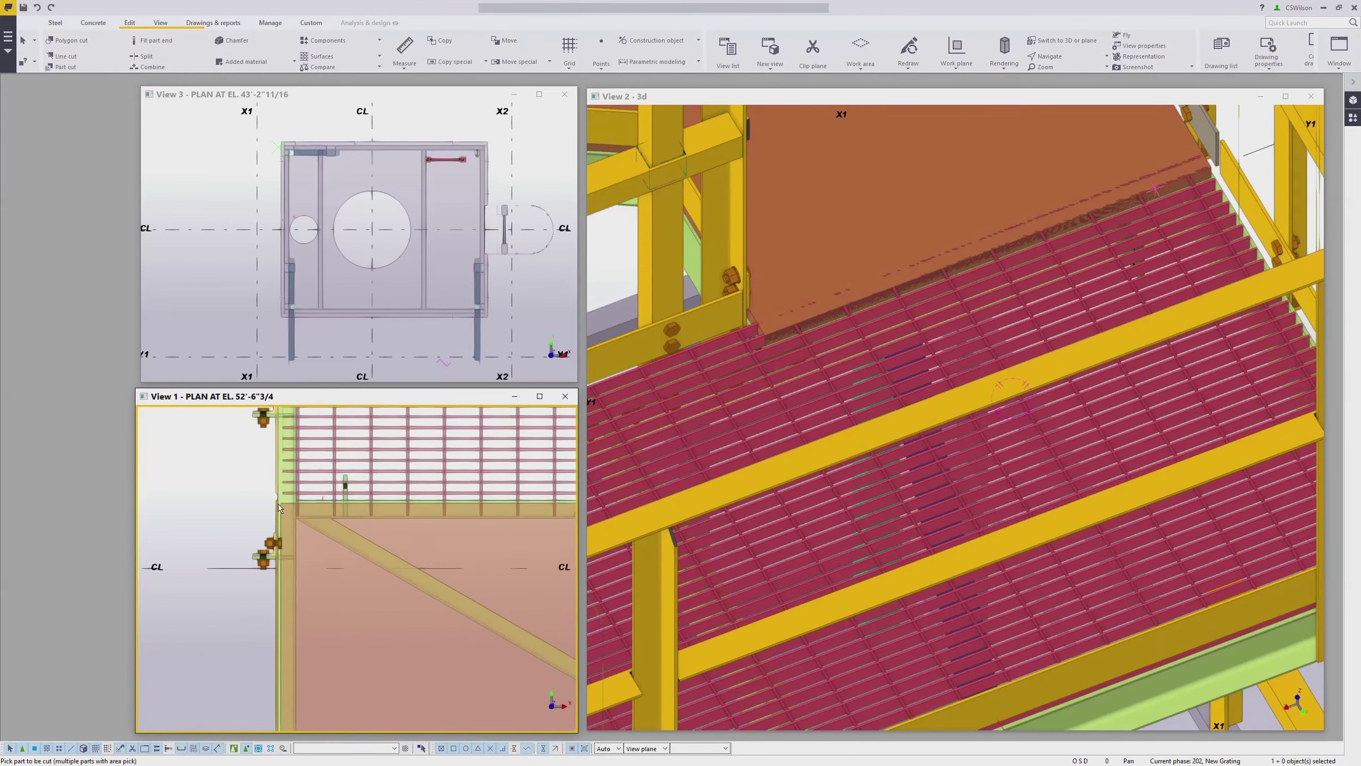
{"action": "scroll", "coordinate": [508, 506], "scroll_direction": "up", "scroll_amount": 8}
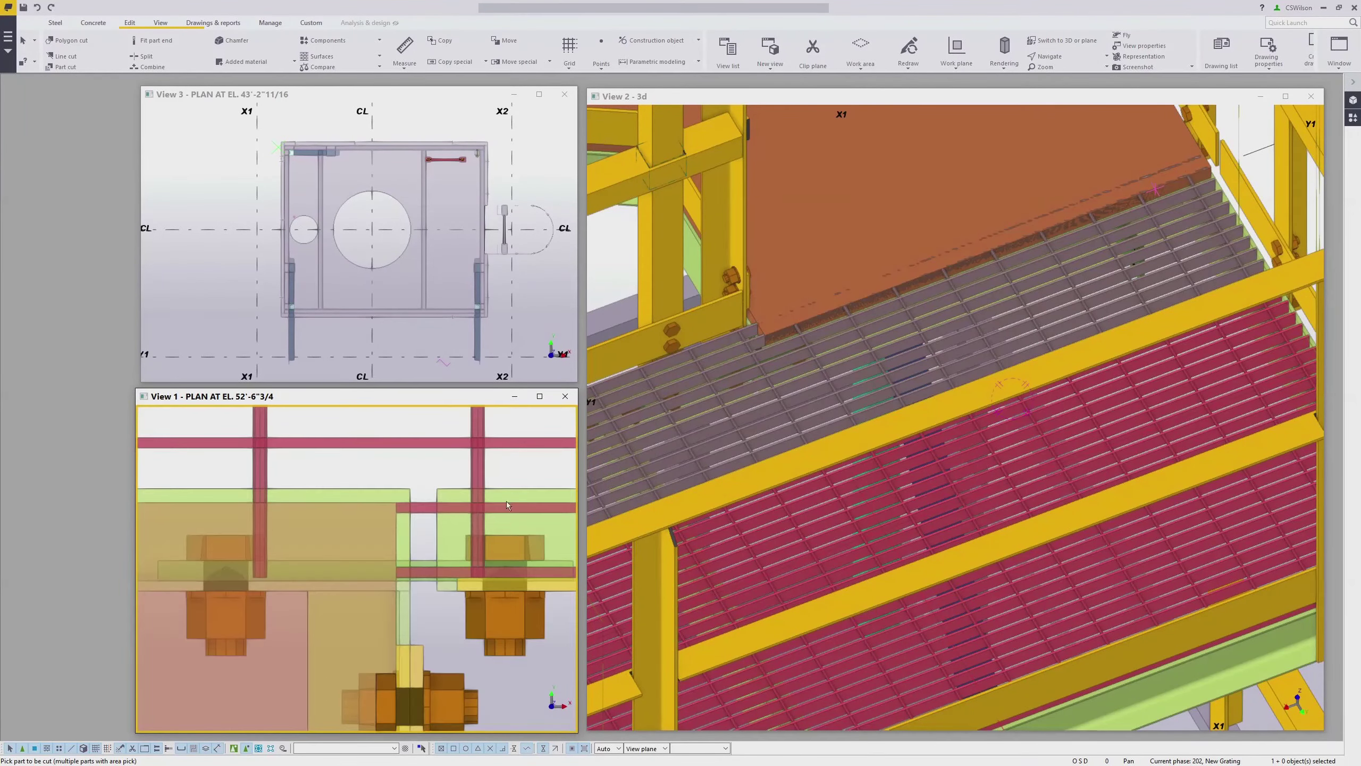
{"action": "scroll", "coordinate": [215, 519], "scroll_direction": "down", "scroll_amount": 4}
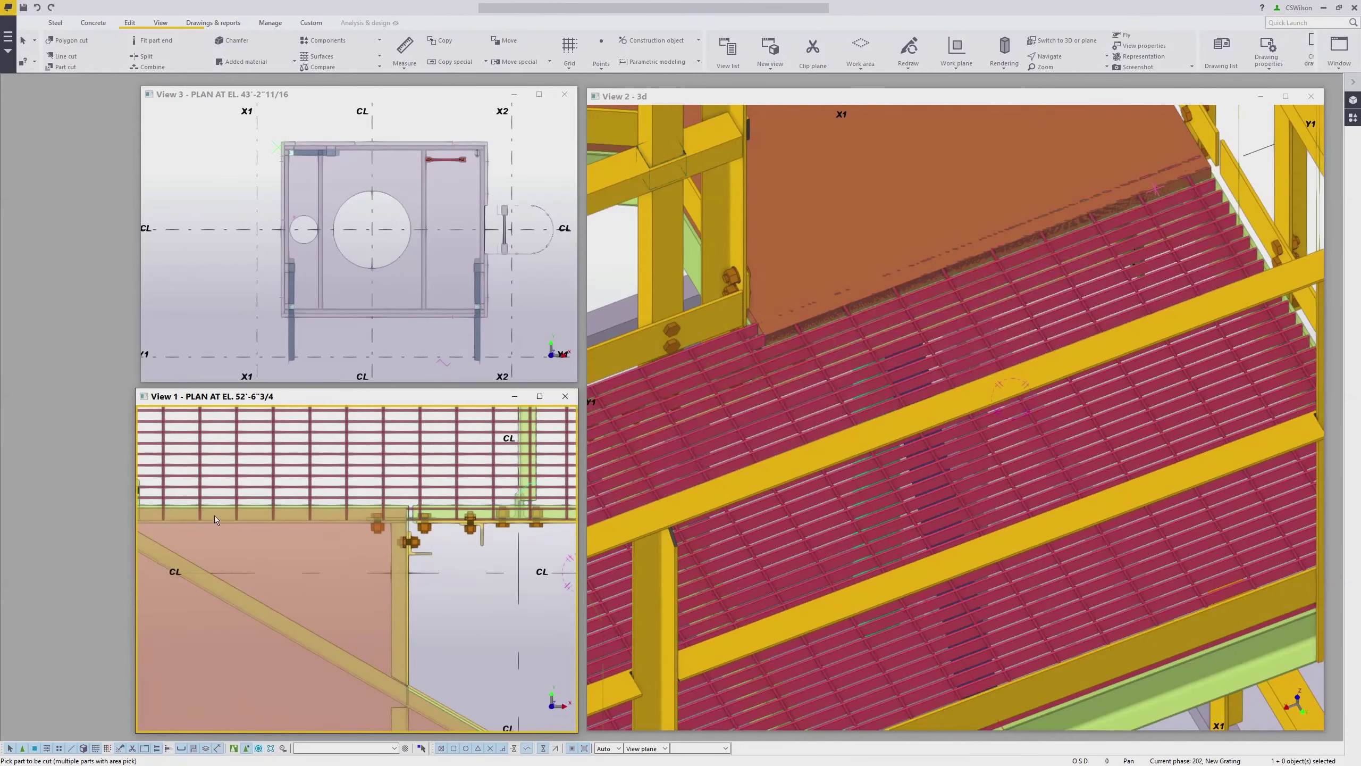
{"action": "scroll", "coordinate": [215, 519], "scroll_direction": "up", "scroll_amount": 5}
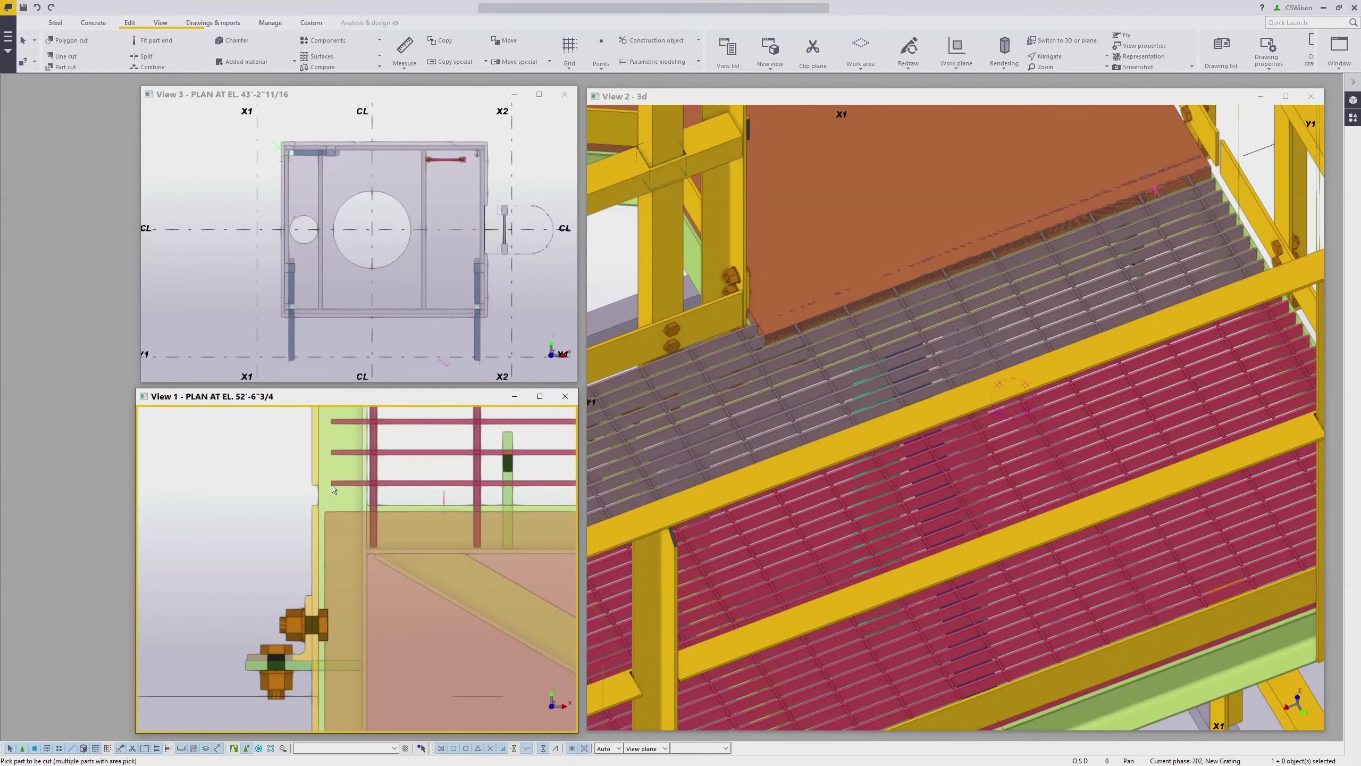
{"action": "left_click", "coordinate": [345, 490]}
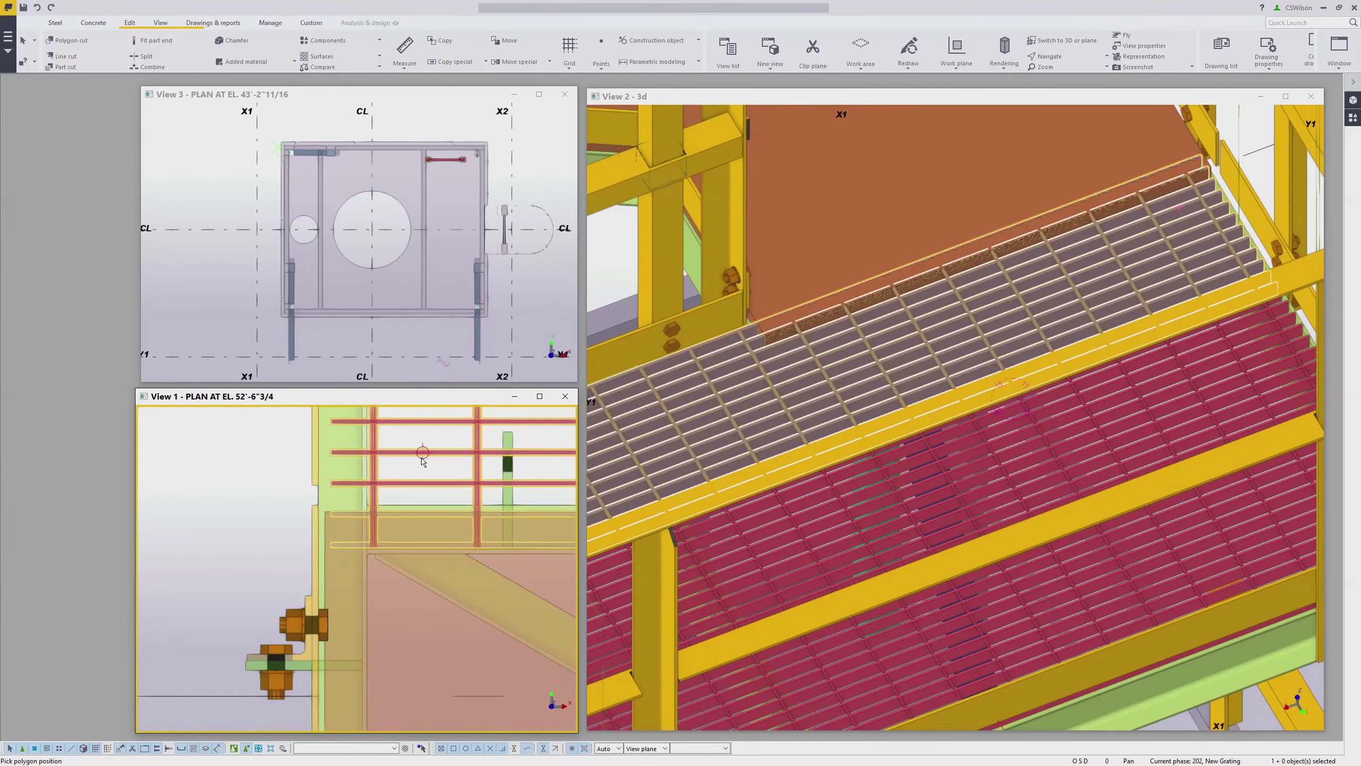
Outline a cut area about 3'-0 1/2" long and 3" deep over the floor plate overlap and close it to notch the panel.
{"action": "left_click", "coordinate": [335, 487]}
{"action": "scroll", "coordinate": [335, 487], "scroll_direction": "down", "scroll_amount": 7}
{"action": "scroll", "coordinate": [340, 508], "scroll_direction": "up", "scroll_amount": 8}
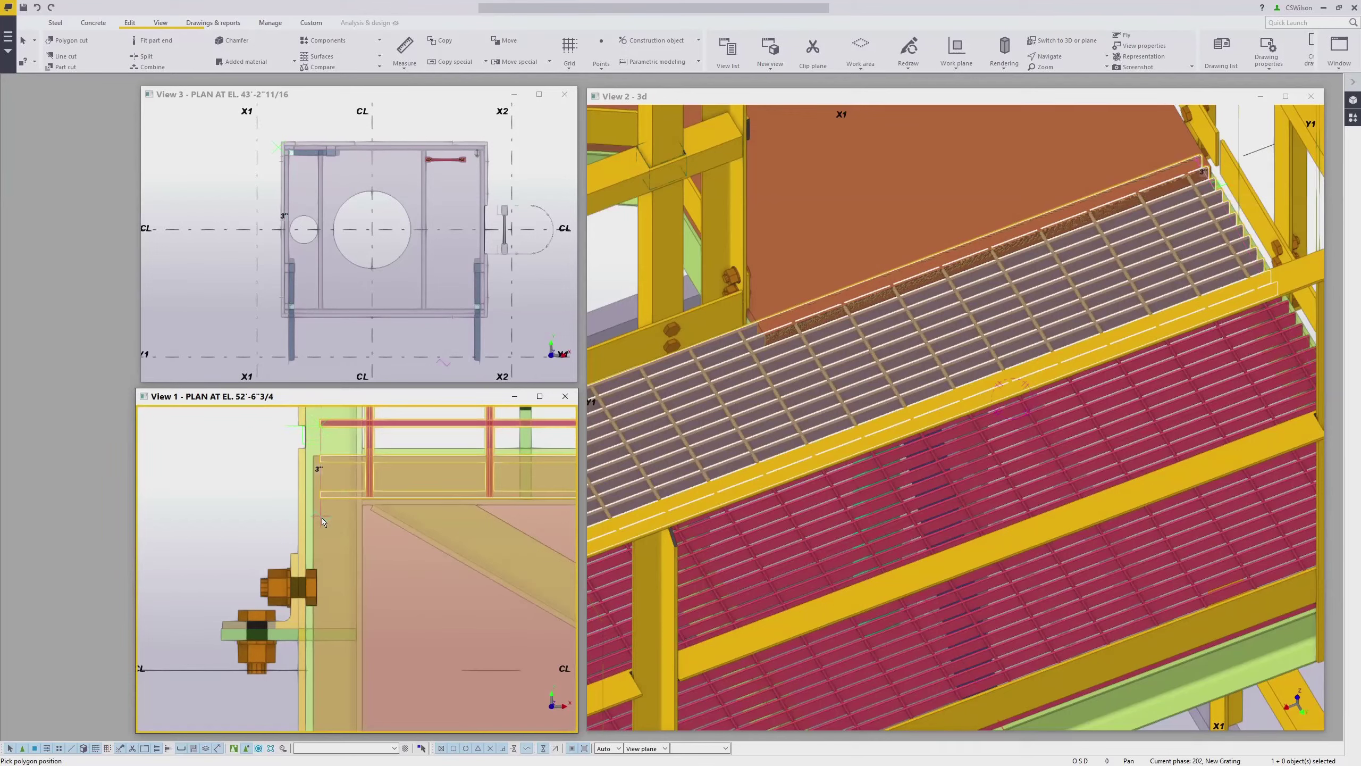
{"action": "left_click", "coordinate": [324, 522]}
{"action": "scroll", "coordinate": [323, 521], "scroll_direction": "down", "scroll_amount": 5}
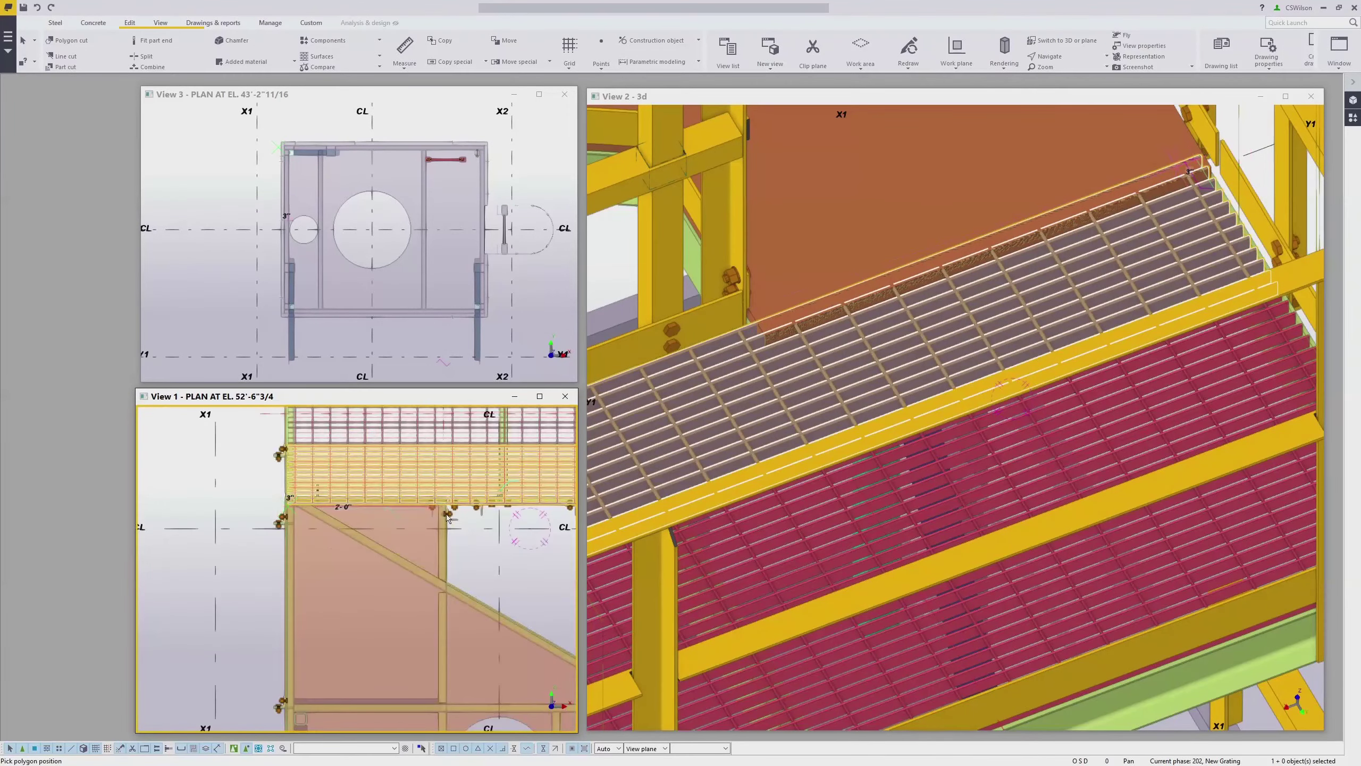
{"action": "scroll", "coordinate": [454, 517], "scroll_direction": "up", "scroll_amount": 6}
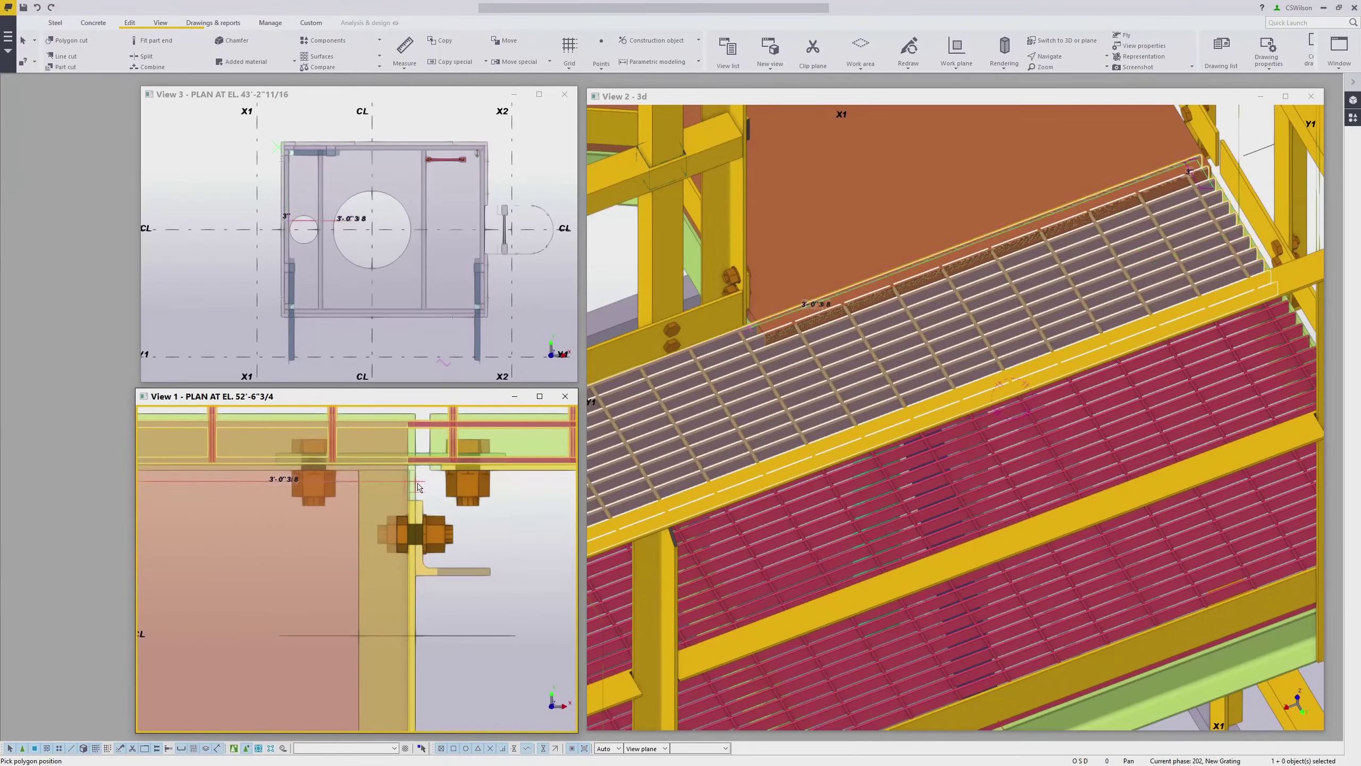
{"action": "scroll", "coordinate": [417, 485], "scroll_direction": "up", "scroll_amount": 2}
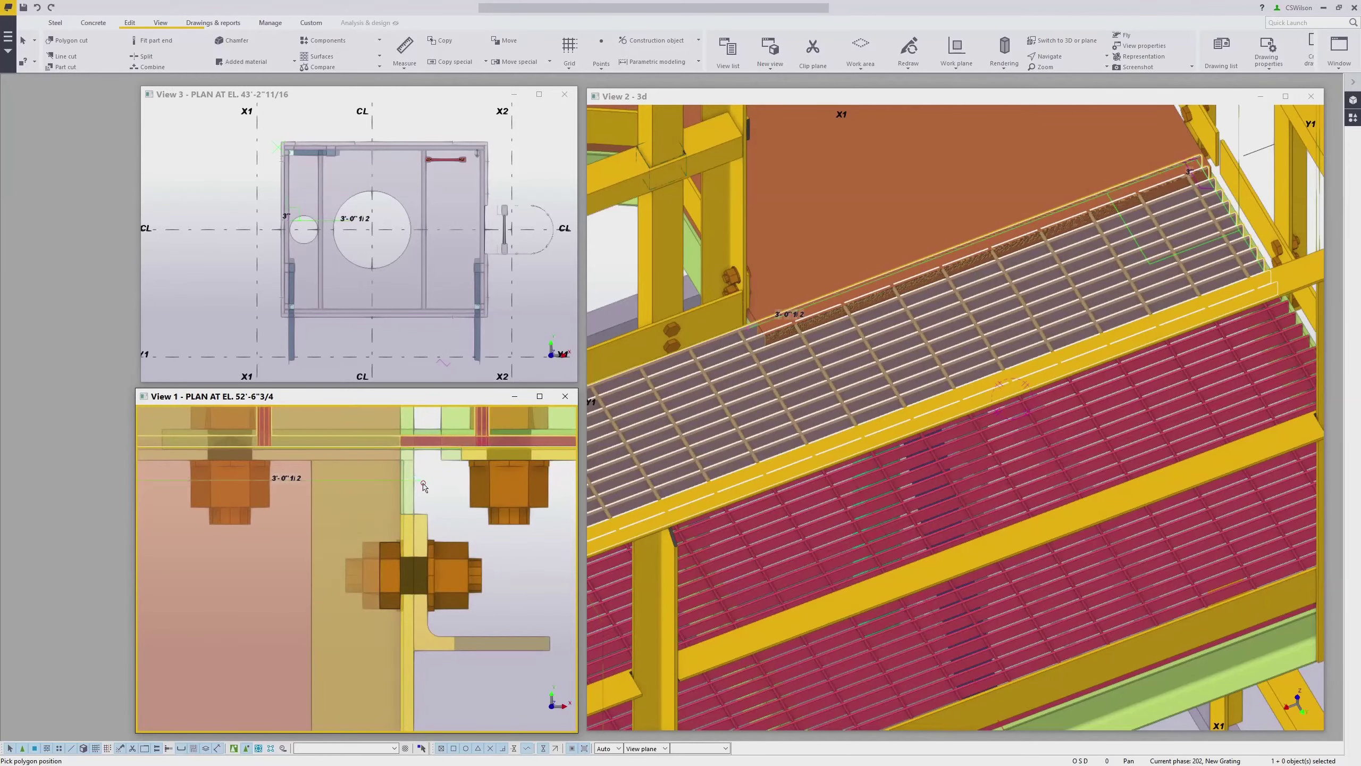
{"action": "left_click", "coordinate": [423, 487]}
{"action": "scroll", "coordinate": [423, 487], "scroll_direction": "down", "scroll_amount": 3}
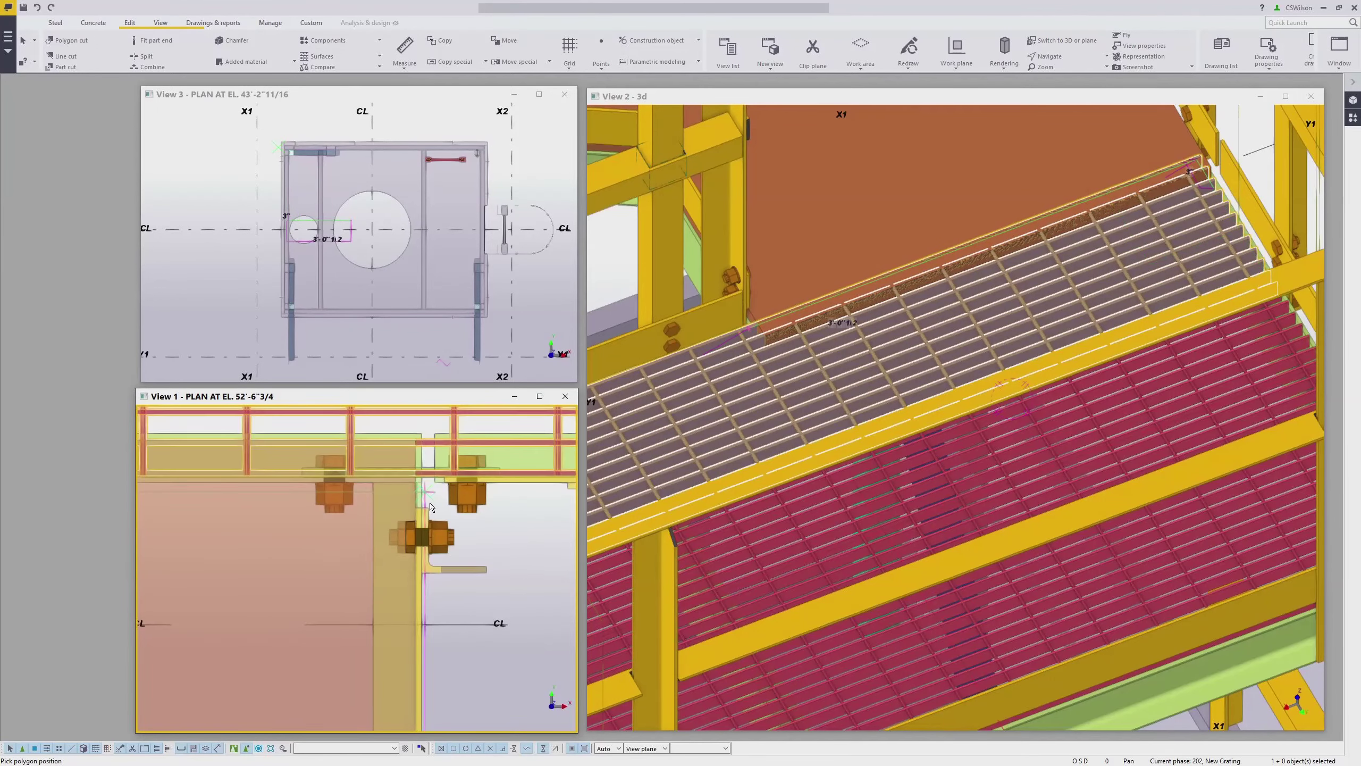
{"action": "left_click", "coordinate": [424, 416]}
{"action": "scroll", "coordinate": [391, 435], "scroll_direction": "down", "scroll_amount": 5}
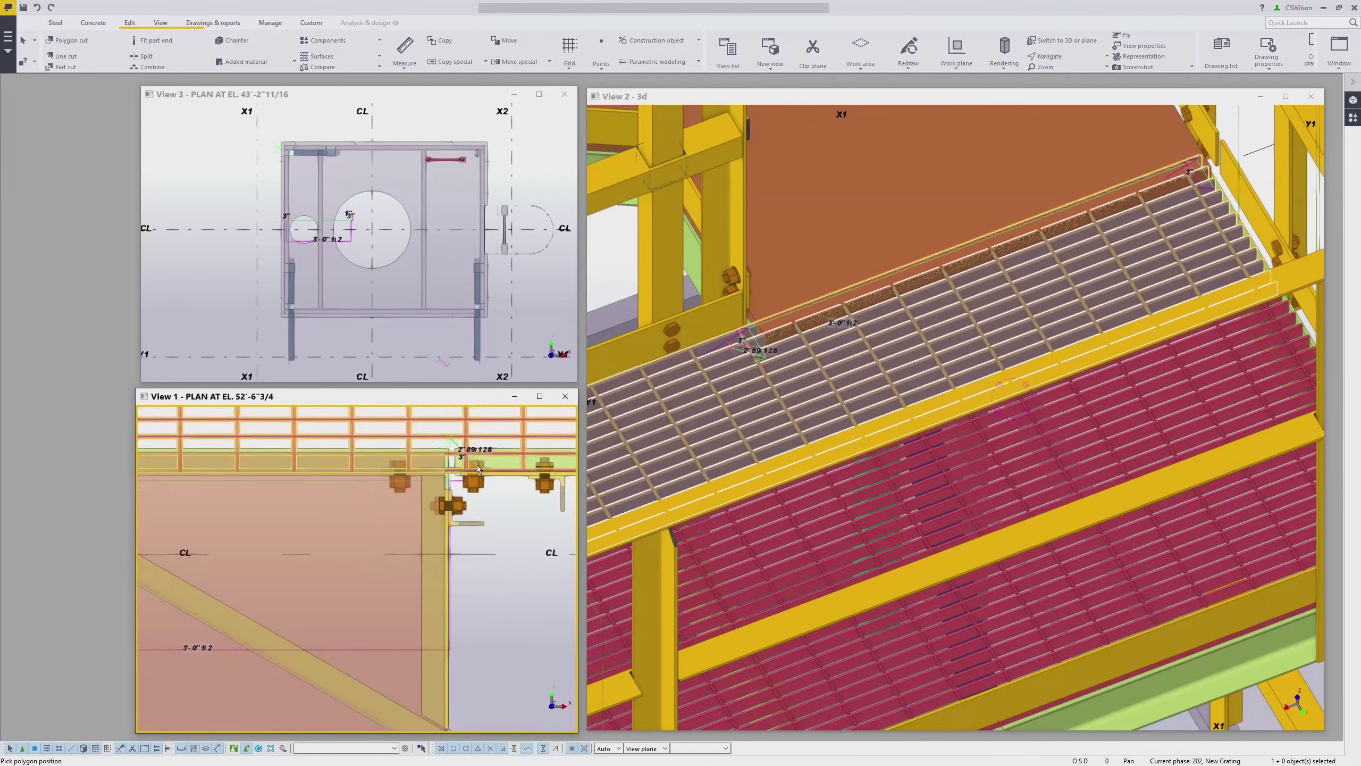
{"action": "middle_click", "coordinate": [403, 457]}
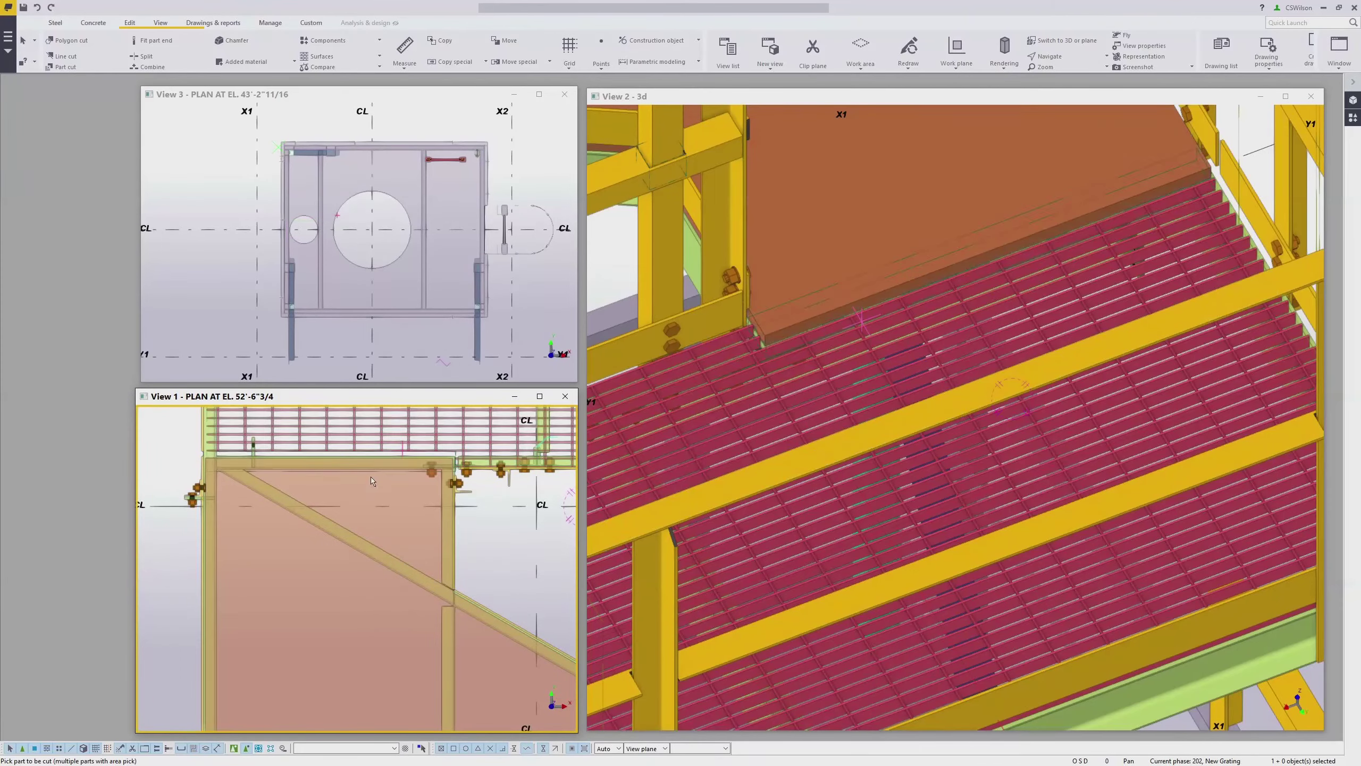
Examine the notched grating edge along the floor plate in the 3D model and end the cutting command.
{"action": "scroll", "coordinate": [408, 456], "scroll_direction": "up", "scroll_amount": 3}
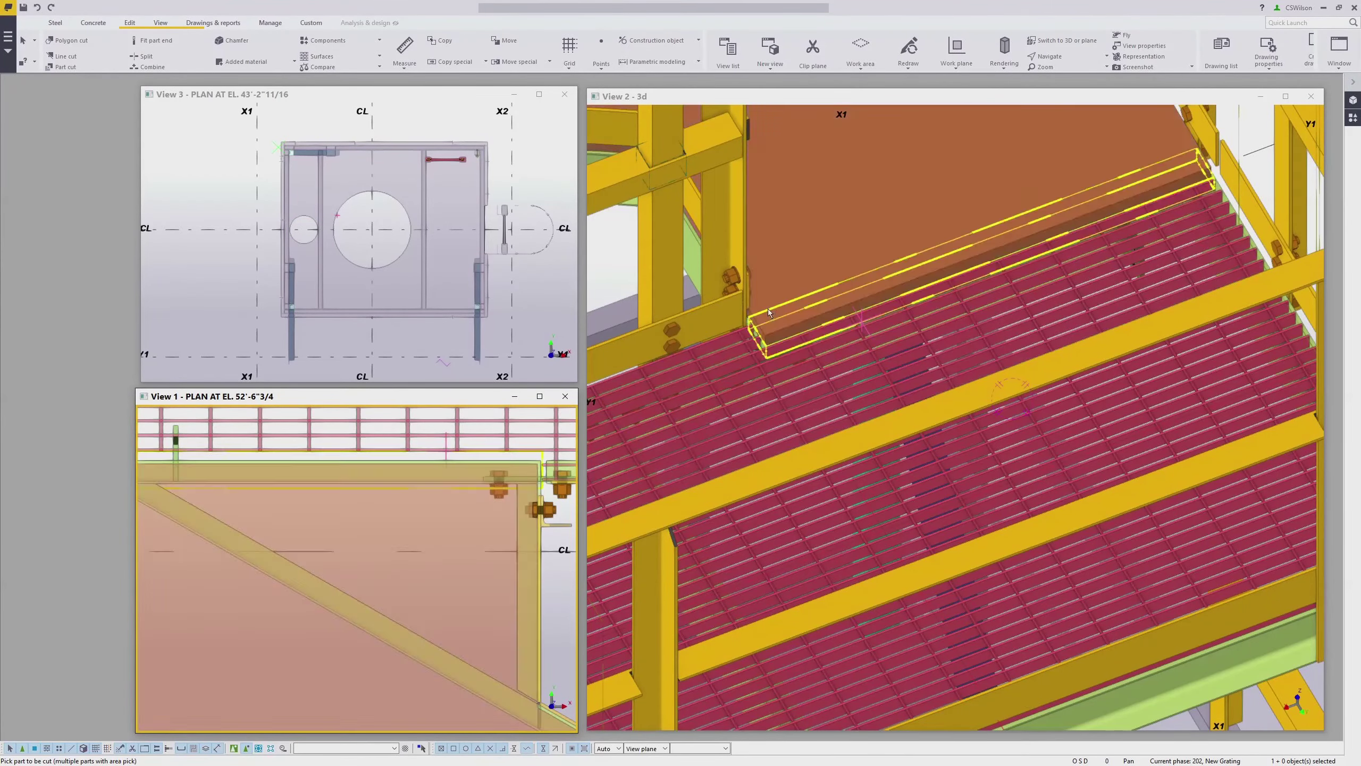
{"action": "scroll", "coordinate": [768, 309], "scroll_direction": "up", "scroll_amount": 6}
{"action": "middle_click_drag", "start_coordinate": [804, 410], "coordinate": [851, 427], "text": "ctrl"}
{"action": "scroll", "coordinate": [852, 428], "scroll_direction": "down", "scroll_amount": 6}
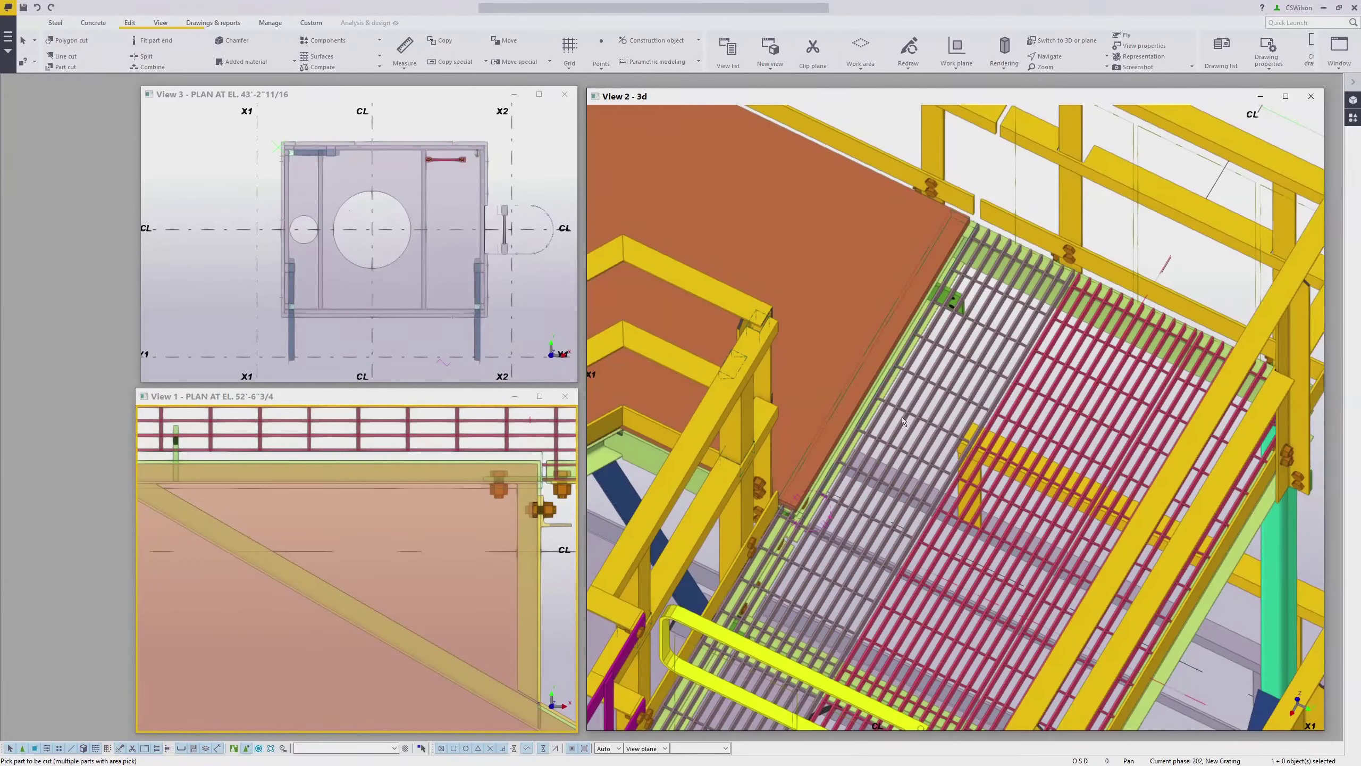
{"action": "right_click", "coordinate": [909, 399]}
{"action": "left_click", "coordinate": [931, 406]}
{"action": "scroll", "coordinate": [931, 398], "scroll_direction": "down", "scroll_amount": 3}
{"action": "left_click", "coordinate": [993, 484]}
{"action": "middle_click_drag", "start_coordinate": [995, 487], "coordinate": [840, 354]}
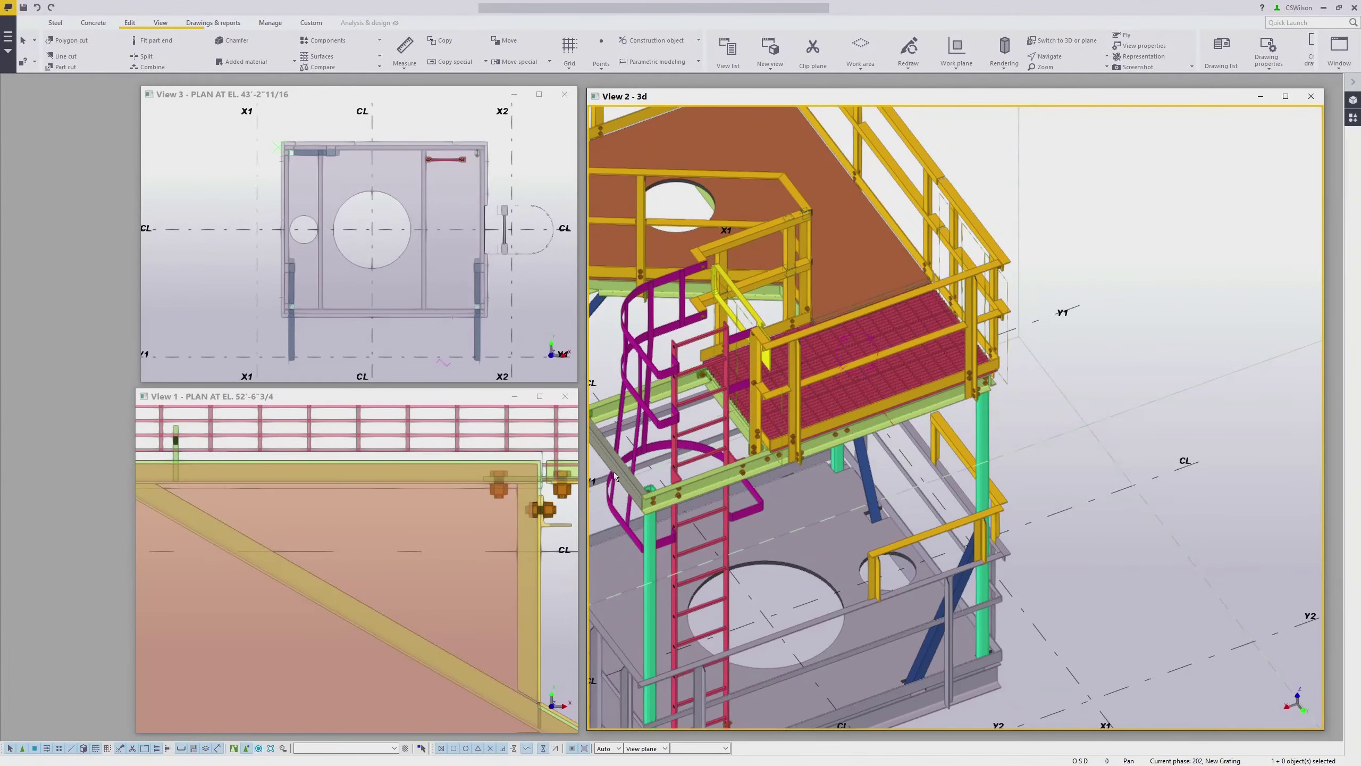
{"action": "middle_click_drag", "start_coordinate": [848, 385], "coordinate": [804, 415], "text": "ctrl"}
{"action": "scroll", "coordinate": [806, 414], "scroll_direction": "down", "scroll_amount": 2}
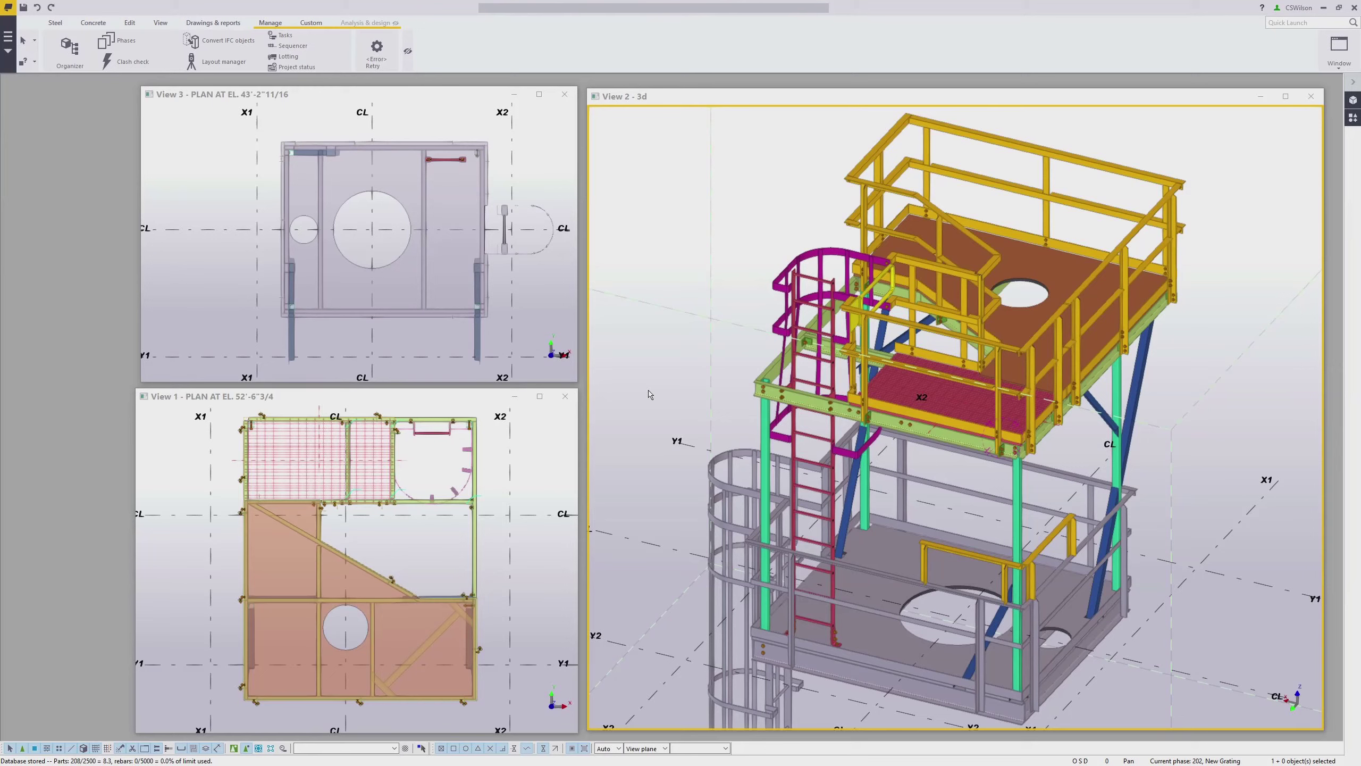
Select all objects belonging to phase 100, Exist New Framing, through the Phase Manager.
{"action": "left_click", "coordinate": [114, 41]}
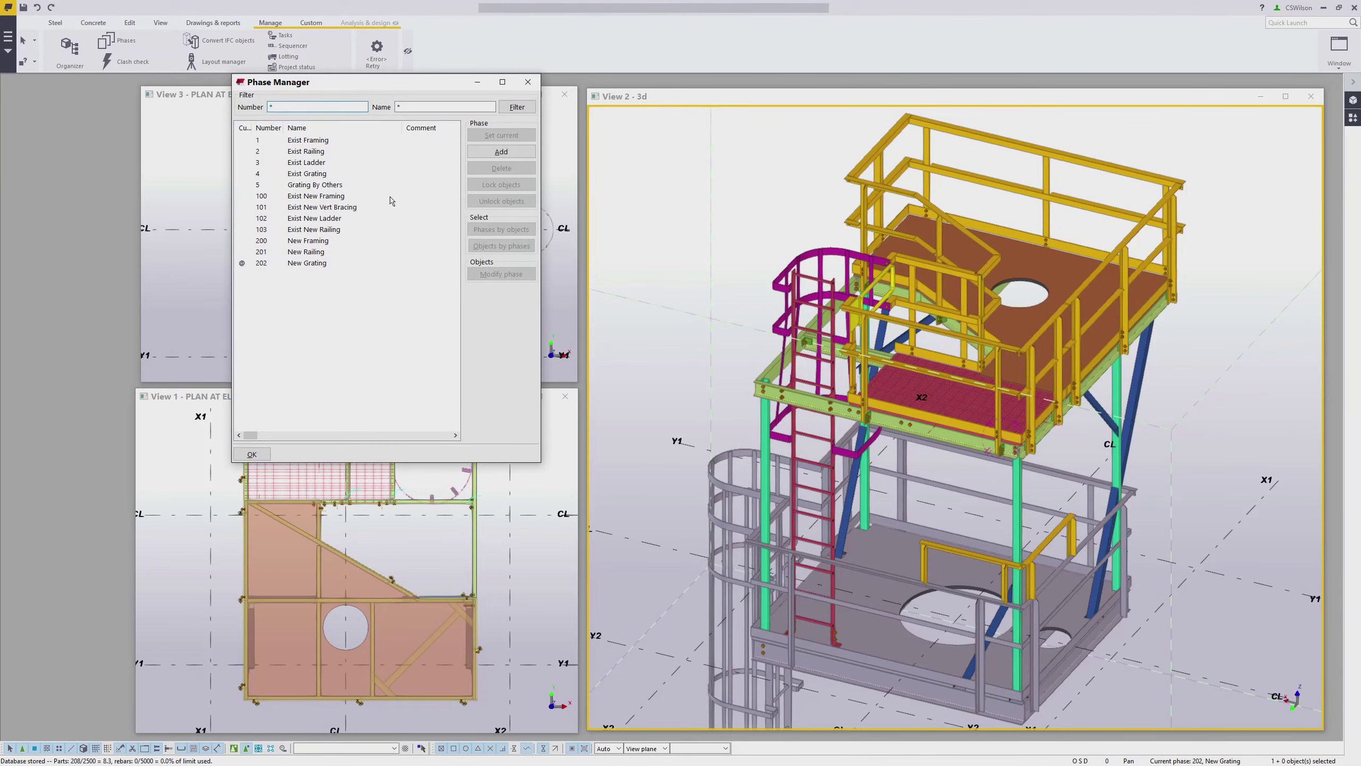
{"action": "left_click", "coordinate": [301, 197]}
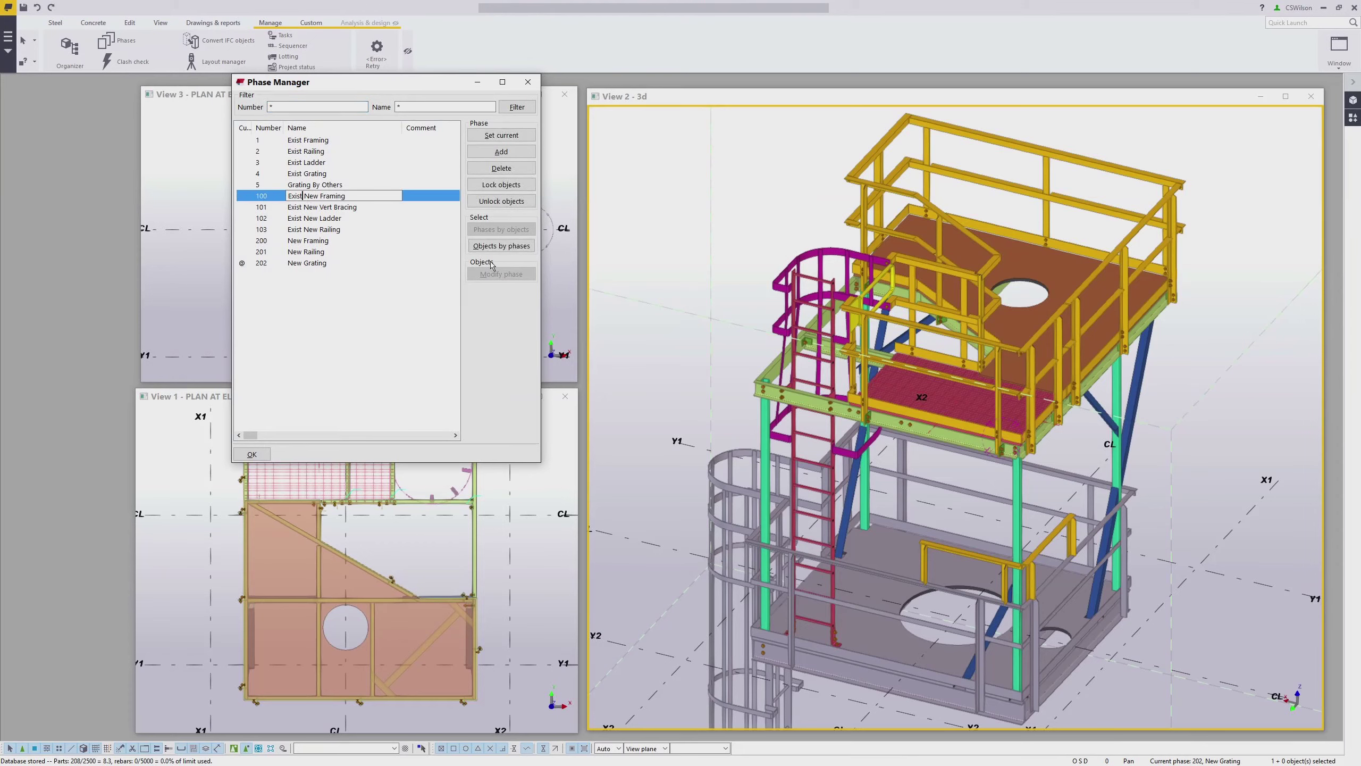
{"action": "left_click", "coordinate": [500, 246]}
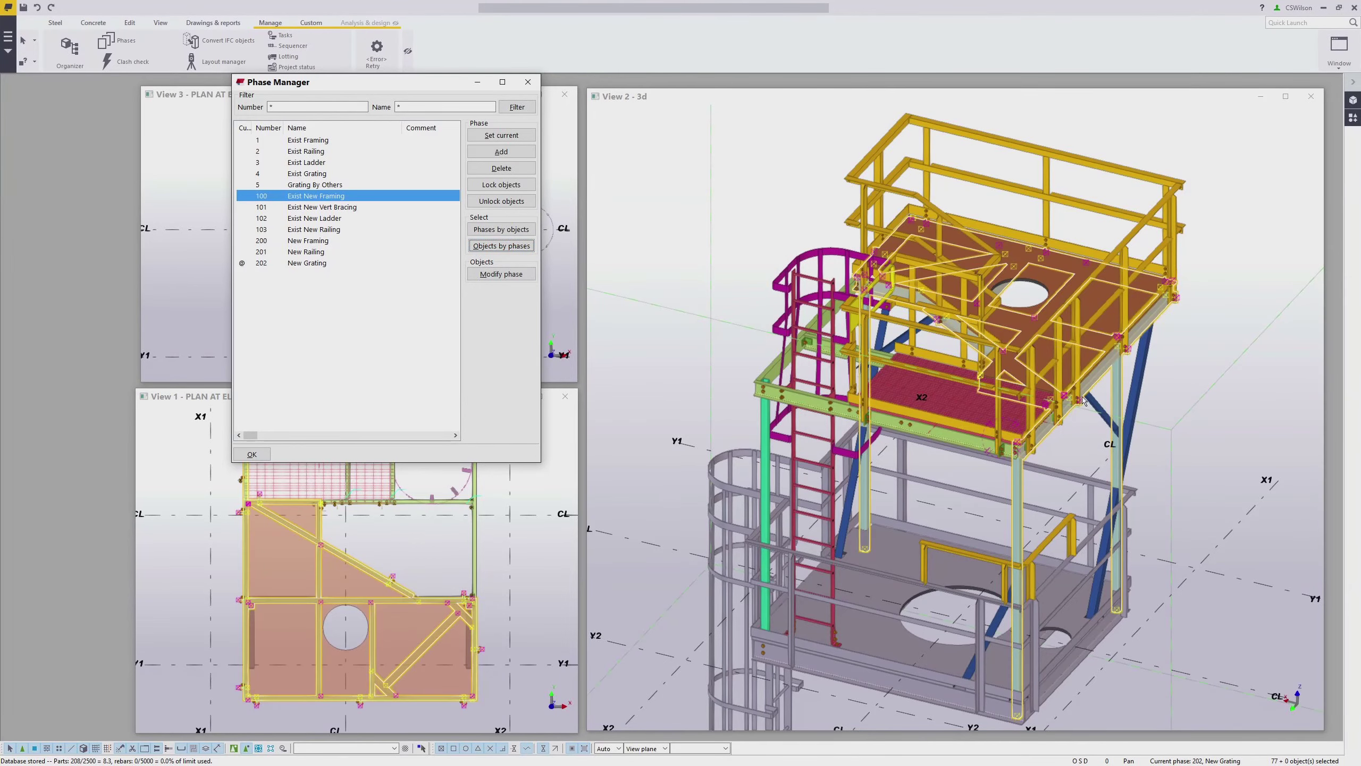
Open the beam properties for the selected framing and exclude every property from modification.
{"action": "middle_click_drag", "start_coordinate": [991, 348], "coordinate": [906, 346], "text": "ctrl"}
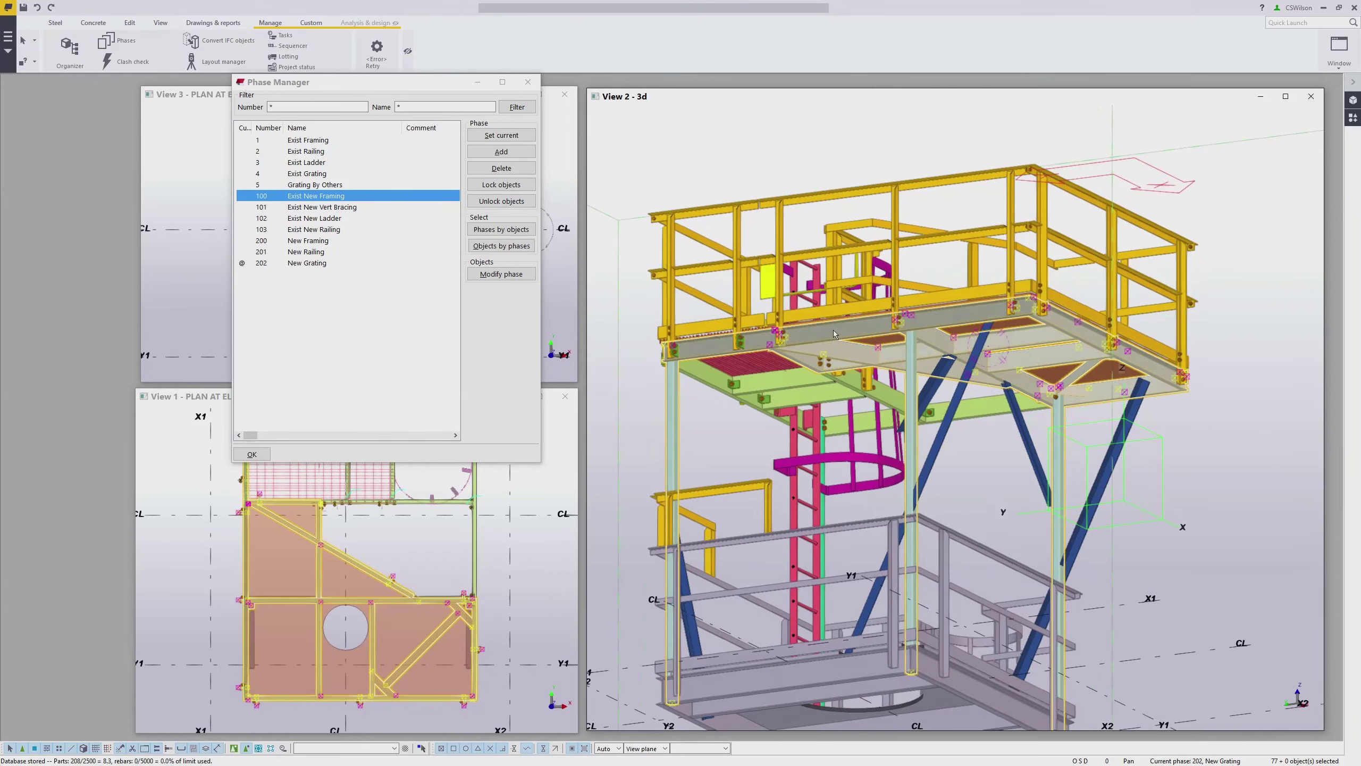
{"action": "double_click", "coordinate": [834, 333]}
{"action": "left_click_drag", "start_coordinate": [959, 219], "coordinate": [392, 476]}
{"action": "left_click", "coordinate": [464, 720]}
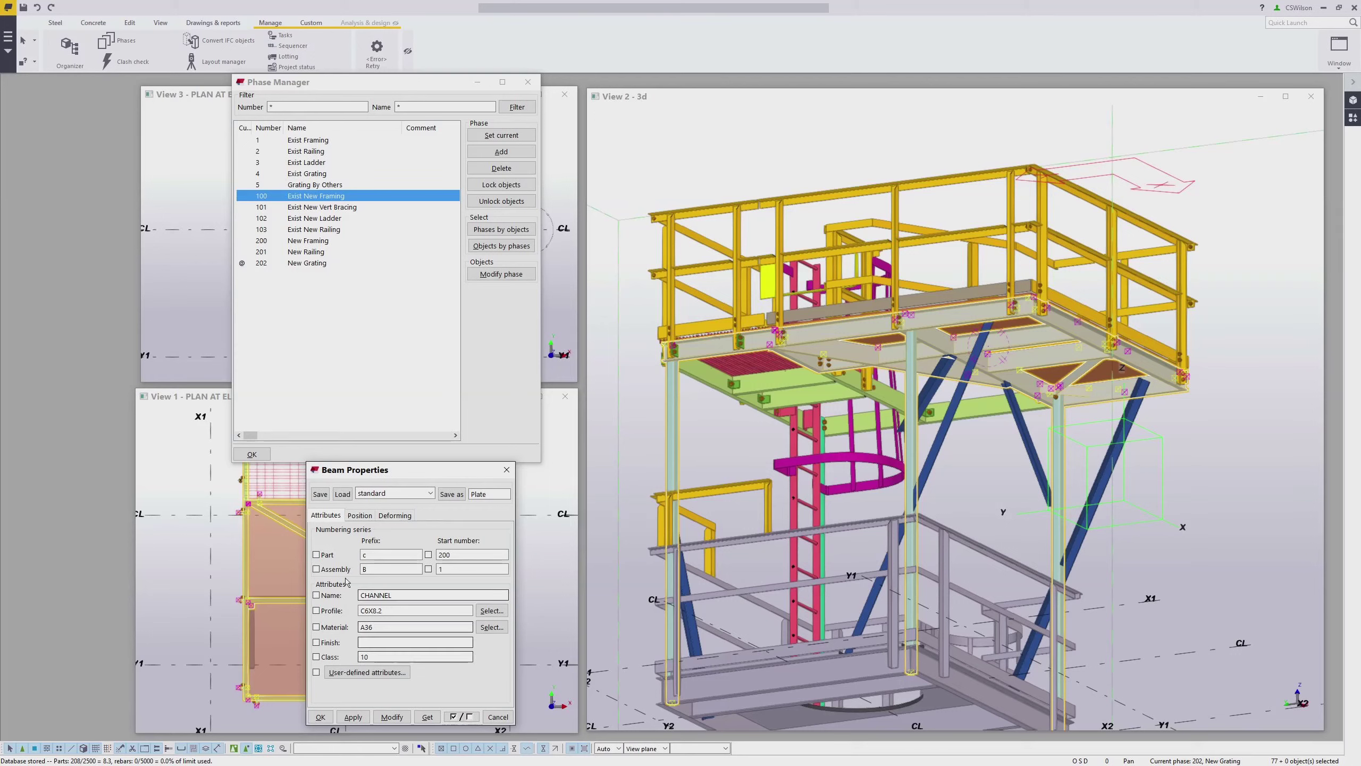
Set the part prefix to dnd with start number 1, the assembly prefix to DND and the name to EXIST FRAMING.
{"action": "double_click", "coordinate": [377, 556]}
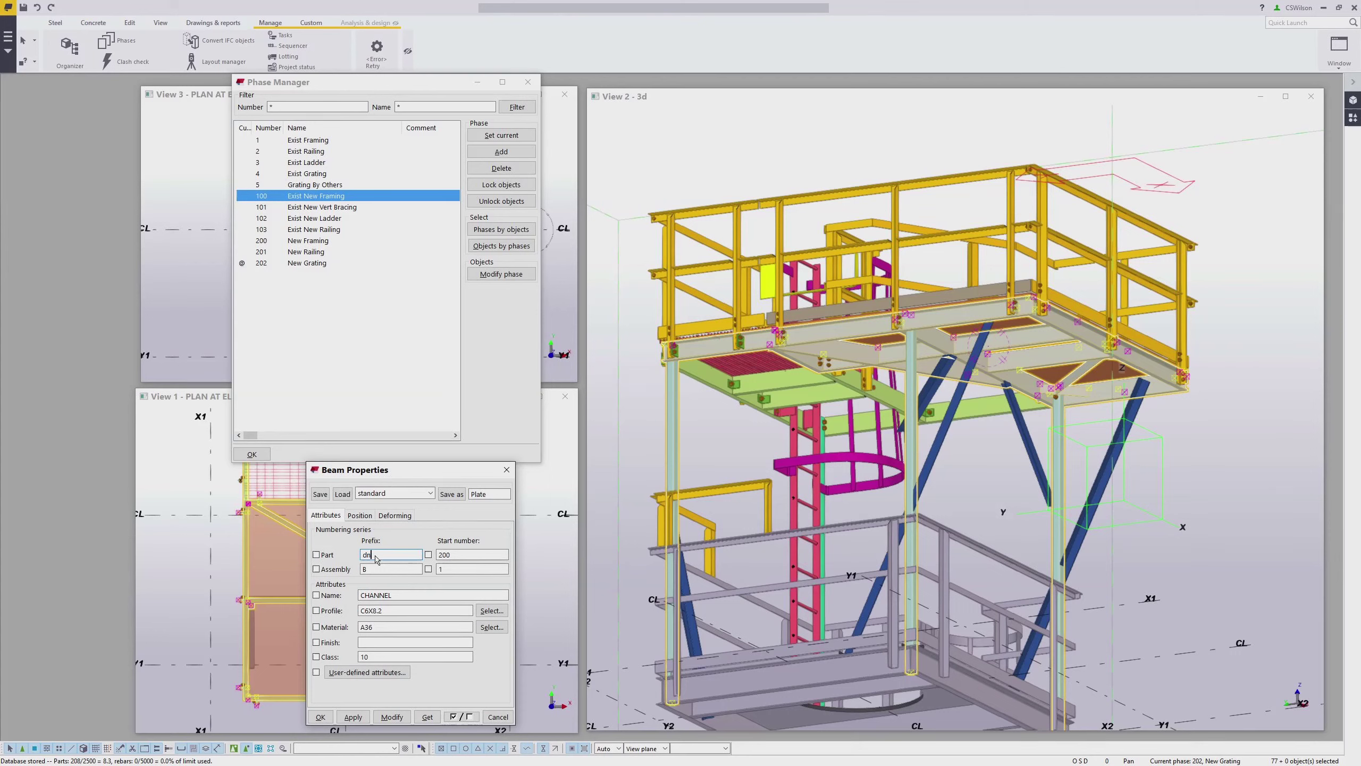
{"action": "key", "text": "Tab"}
{"action": "type", "text": "1"}
{"action": "key", "text": "Tab"}
{"action": "key", "text": "Tab"}
{"action": "type", "text": "E"}
Set the material to Zero_Density and the class to 1, and modify the selected framing members with these properties.
{"action": "left_click", "coordinate": [492, 628]}
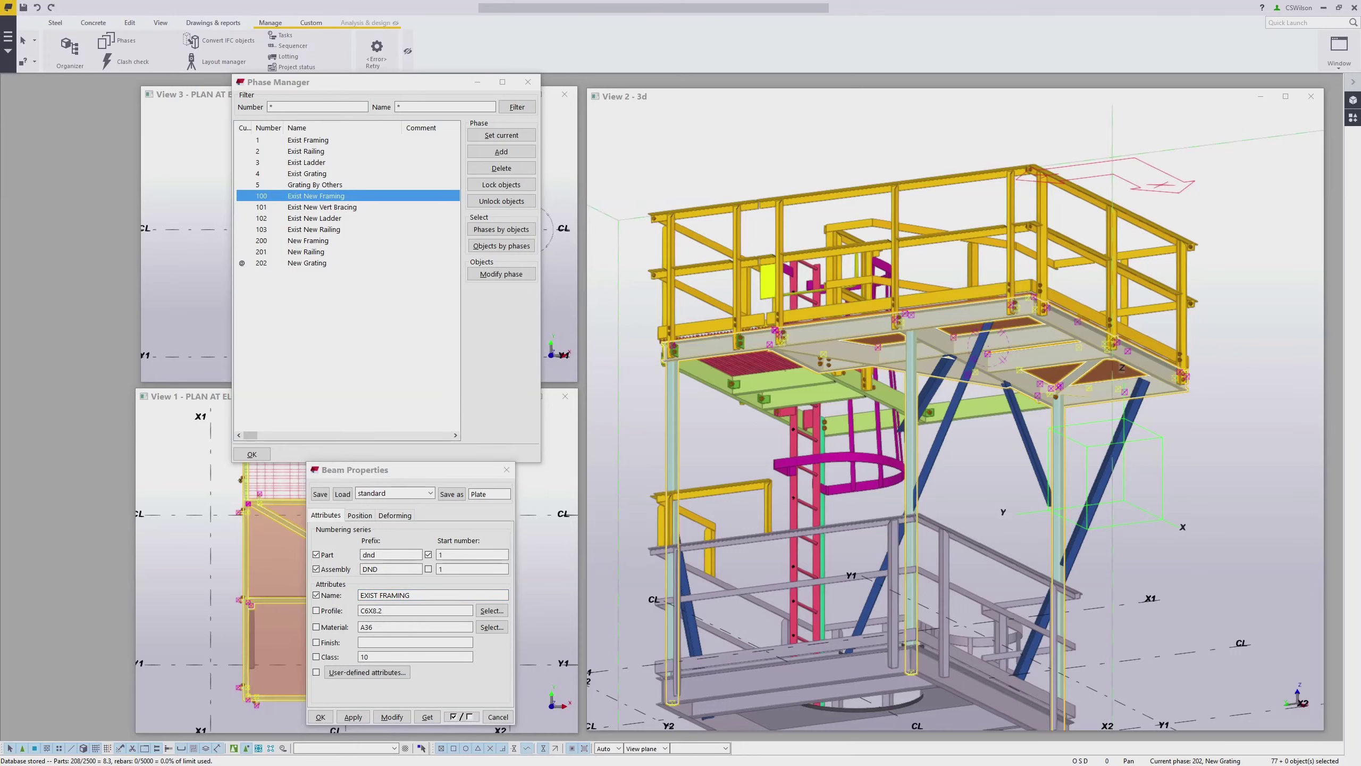
{"action": "left_click_drag", "start_coordinate": [1153, 92], "coordinate": [691, 92]}
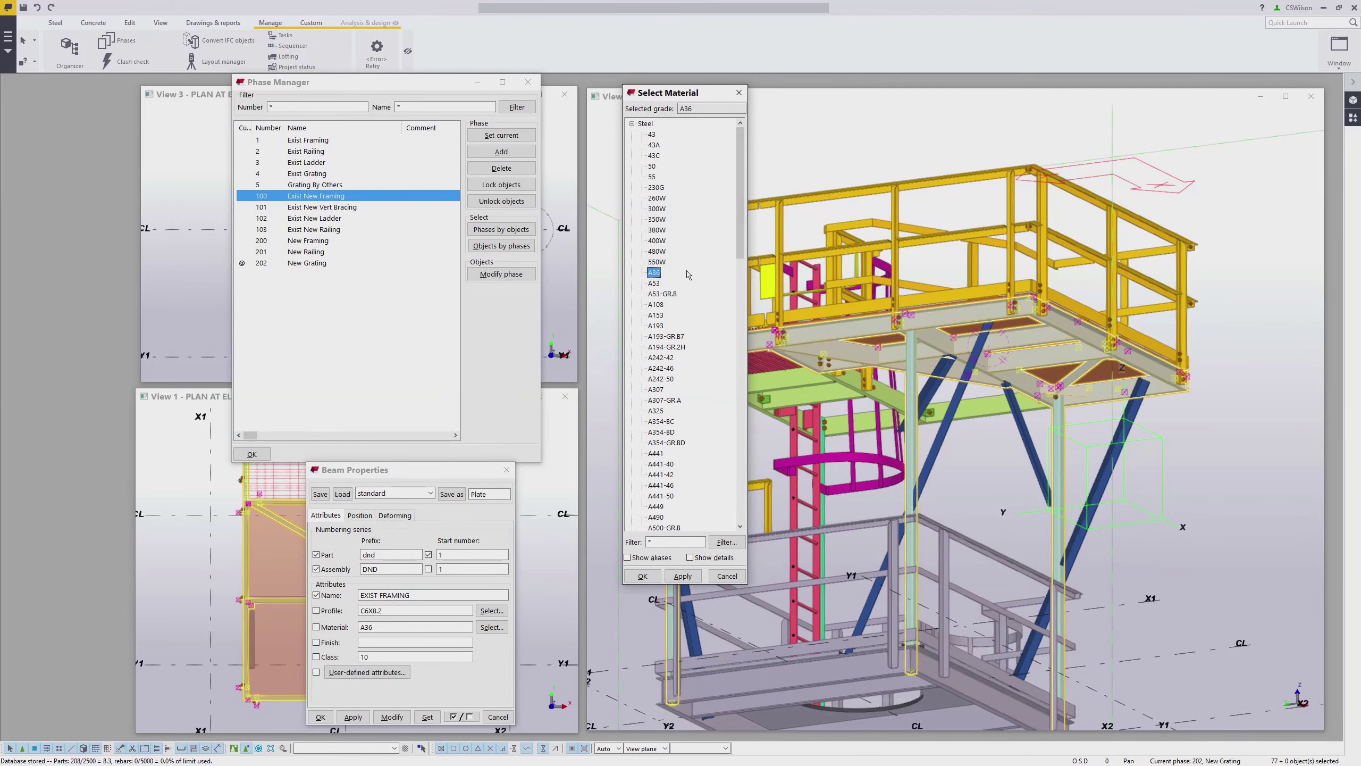
{"action": "key", "text": "z"}
{"action": "left_click", "coordinate": [682, 576]}
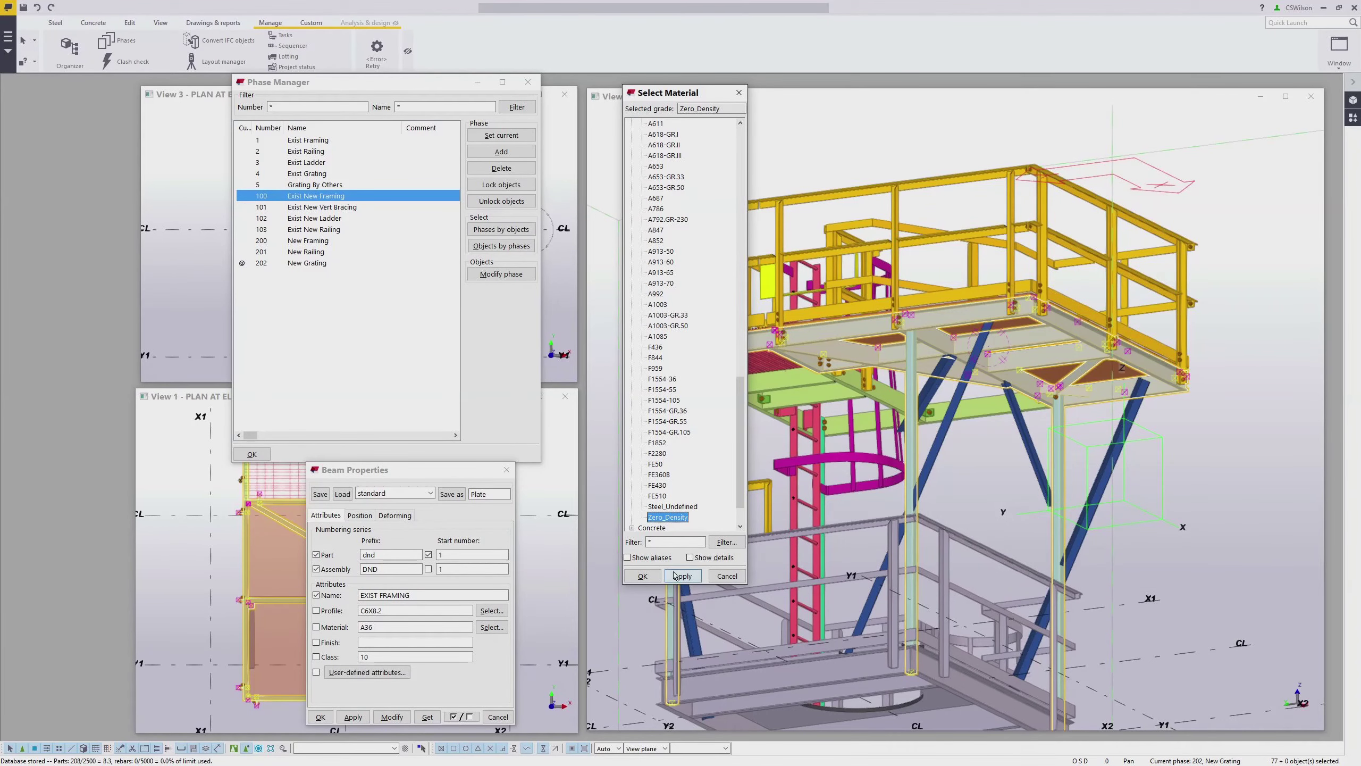
{"action": "left_click", "coordinate": [641, 576]}
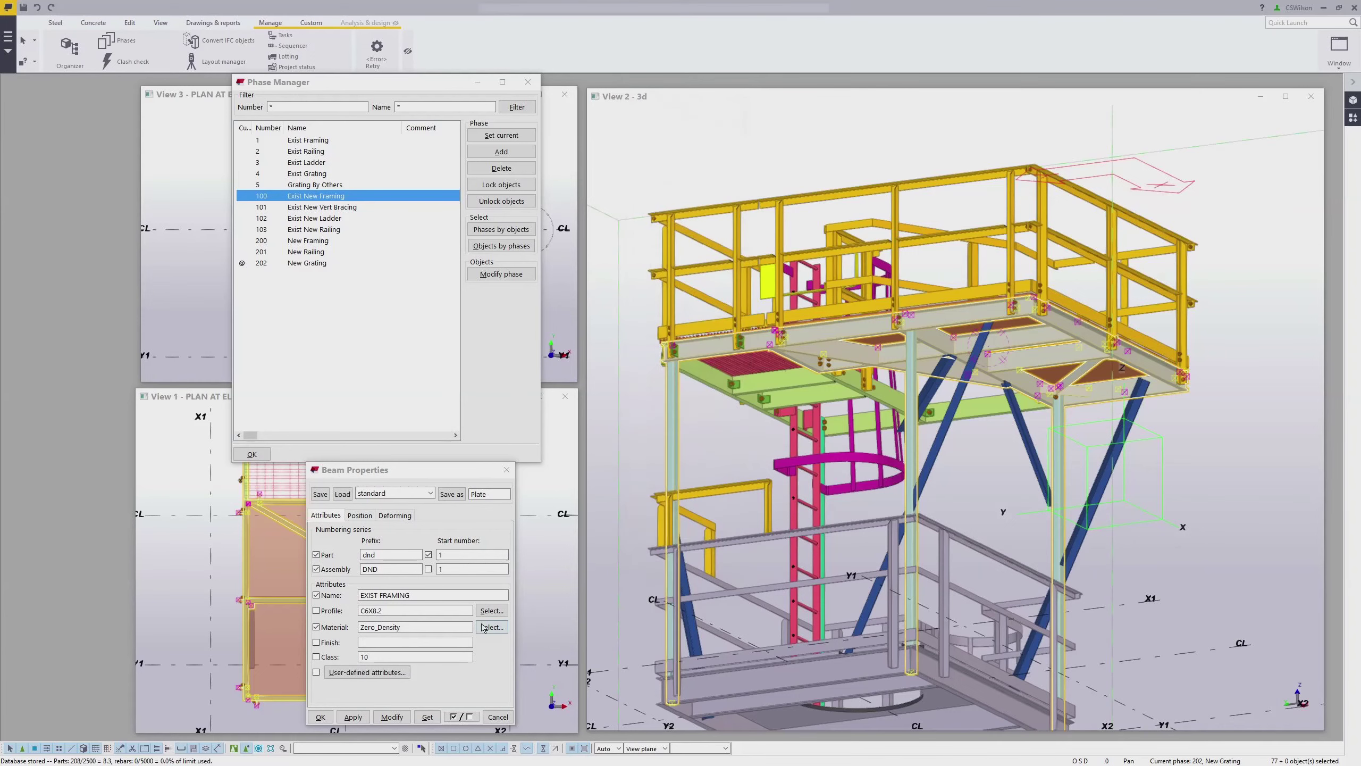
{"action": "left_click", "coordinate": [388, 657]}
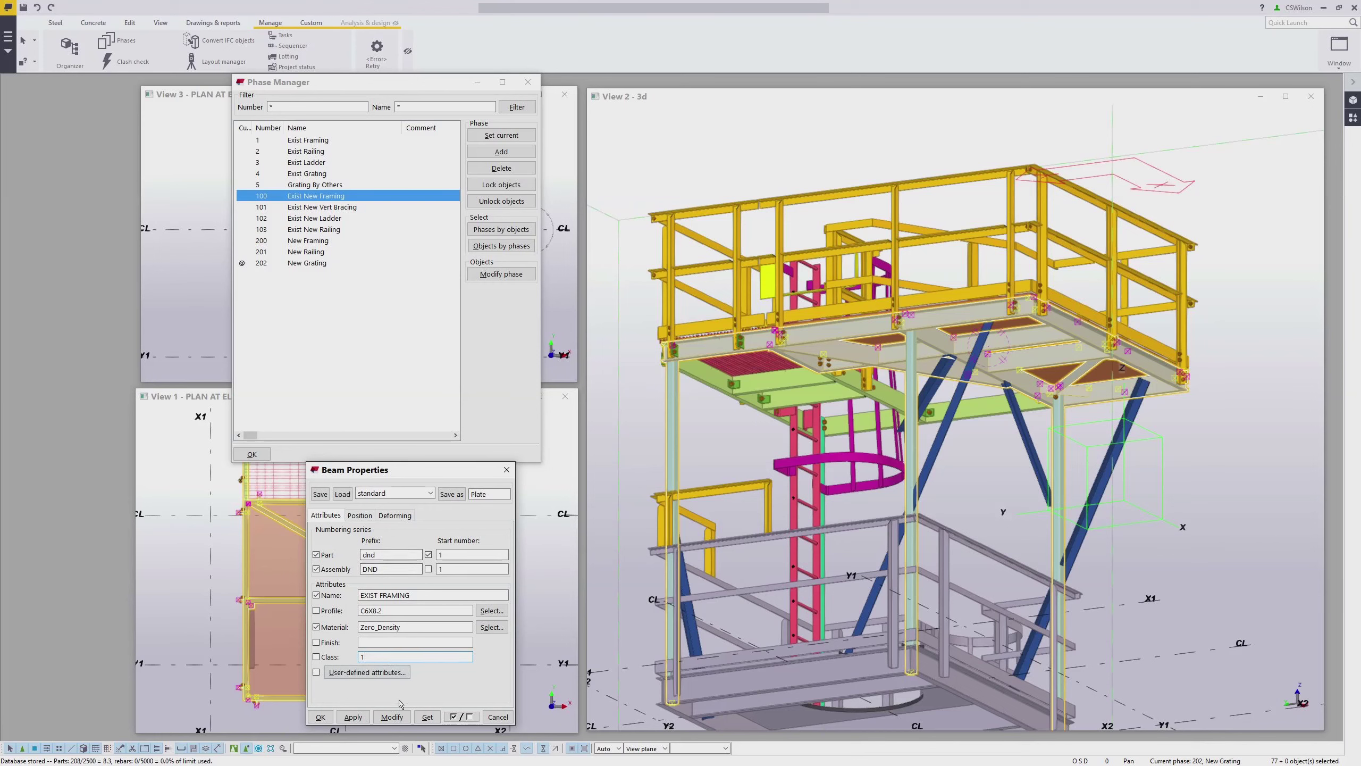
{"action": "left_click", "coordinate": [392, 717]}
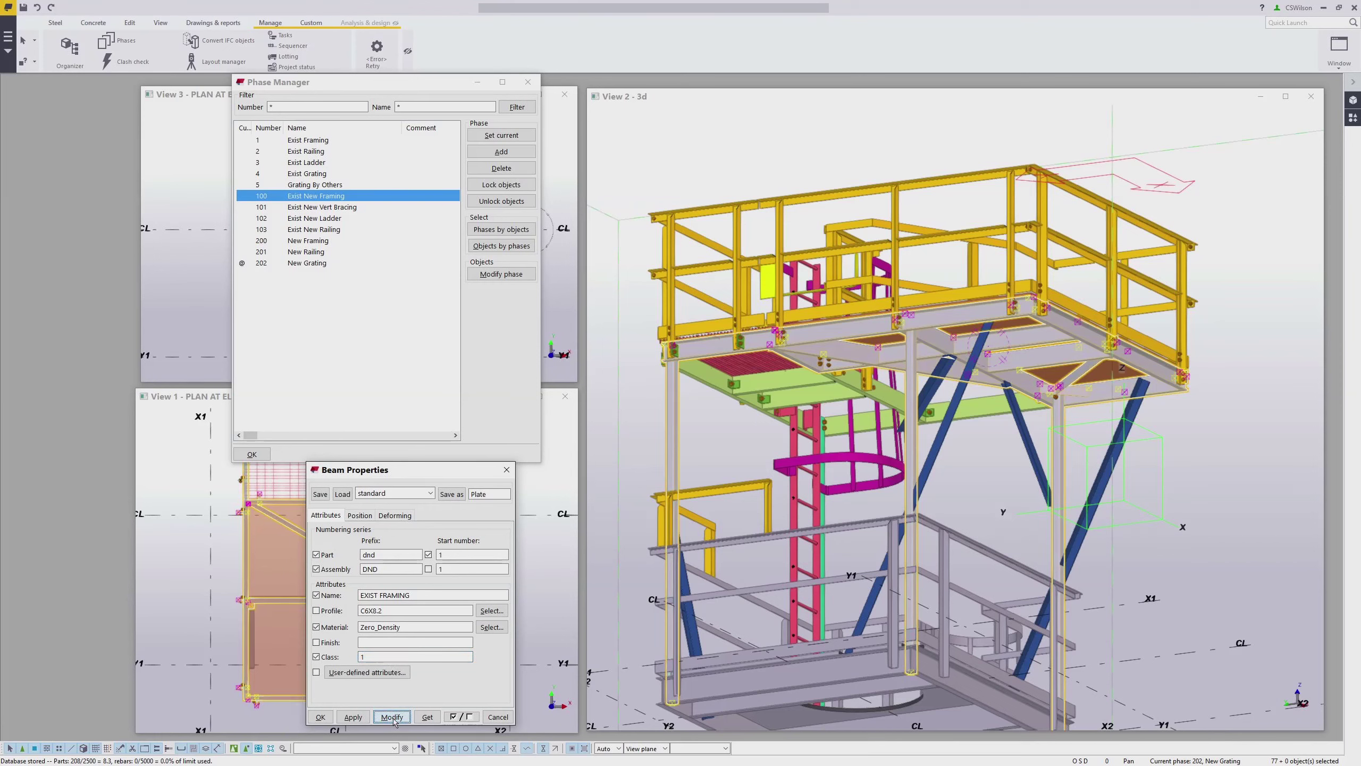
Select all phase 101 Exist New Vert Bracing objects and modify them with the name EXIST BRACING, keeping the dnd/DND prefixes, Zero_Density and class 1.
{"action": "left_click", "coordinate": [706, 441]}
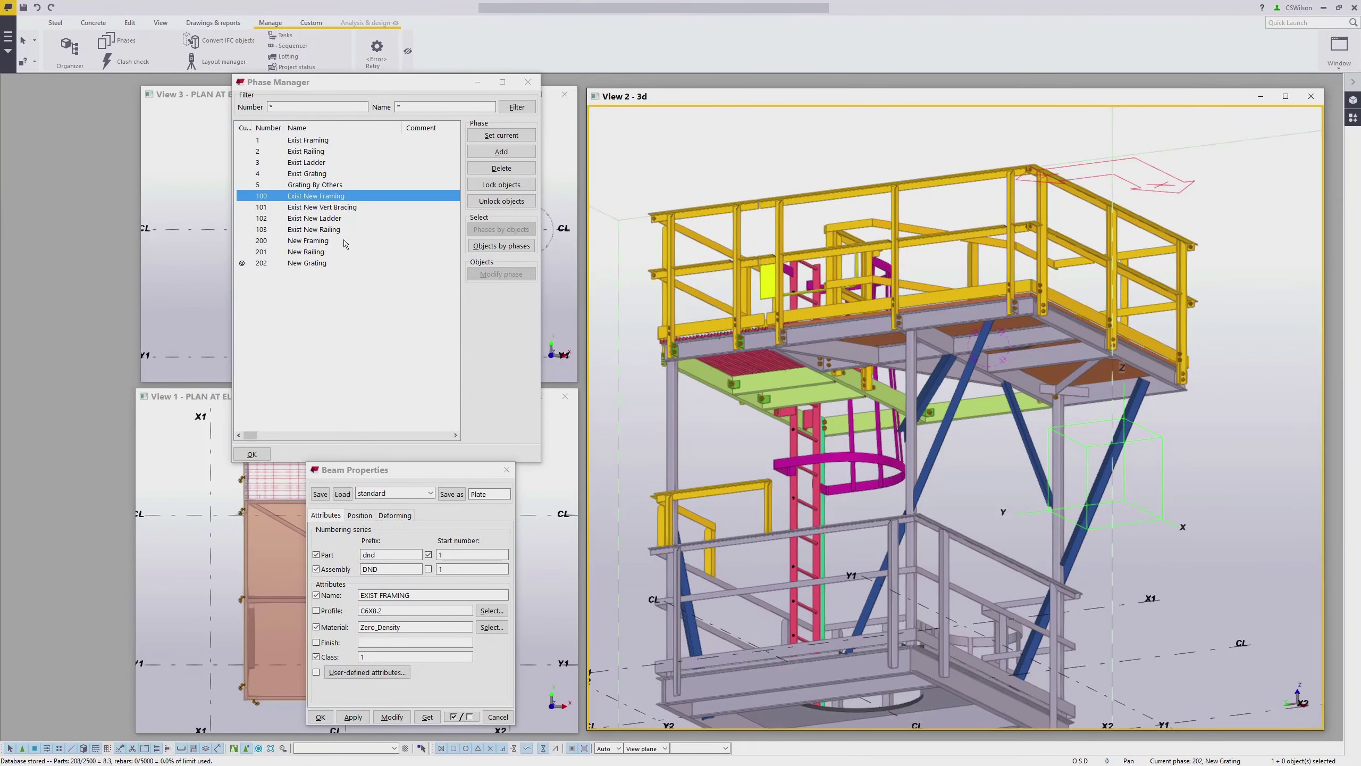
{"action": "double_click", "coordinate": [300, 208]}
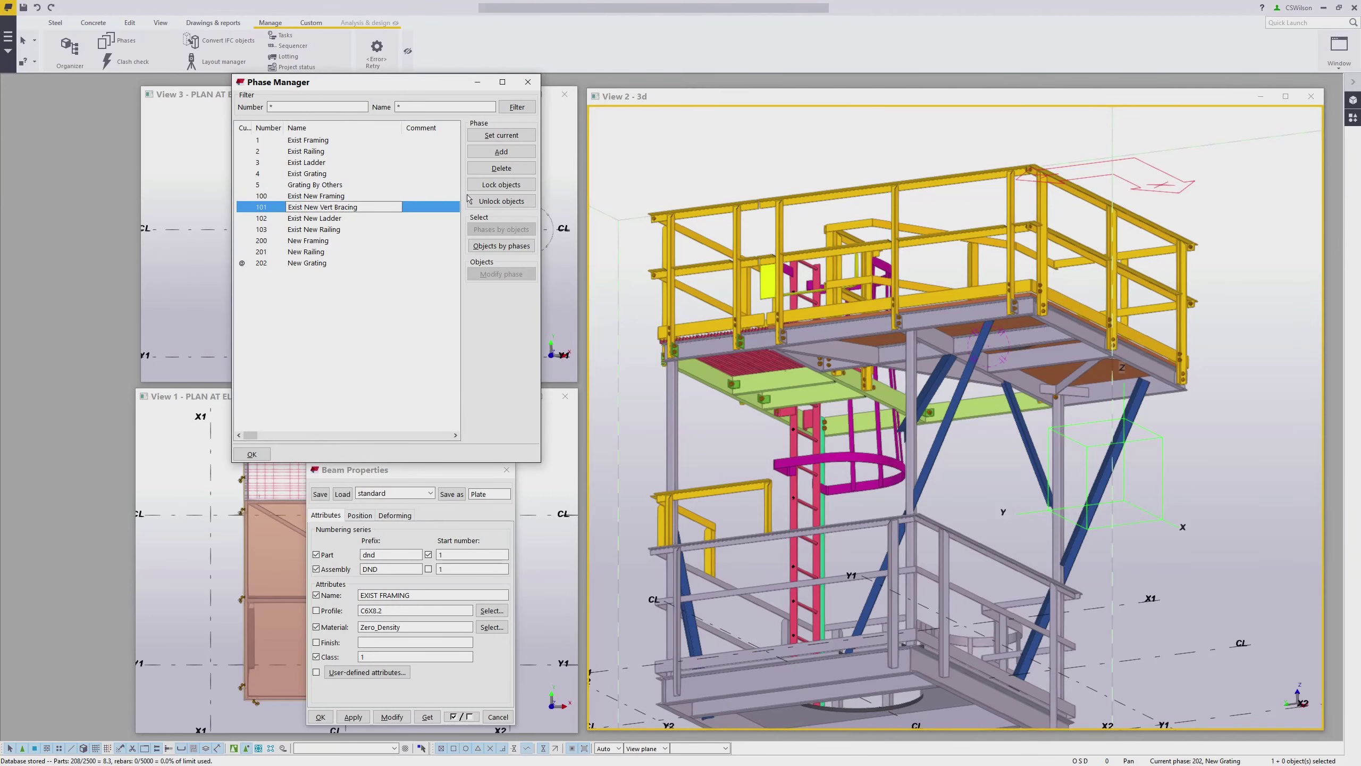
{"action": "left_click", "coordinate": [501, 246]}
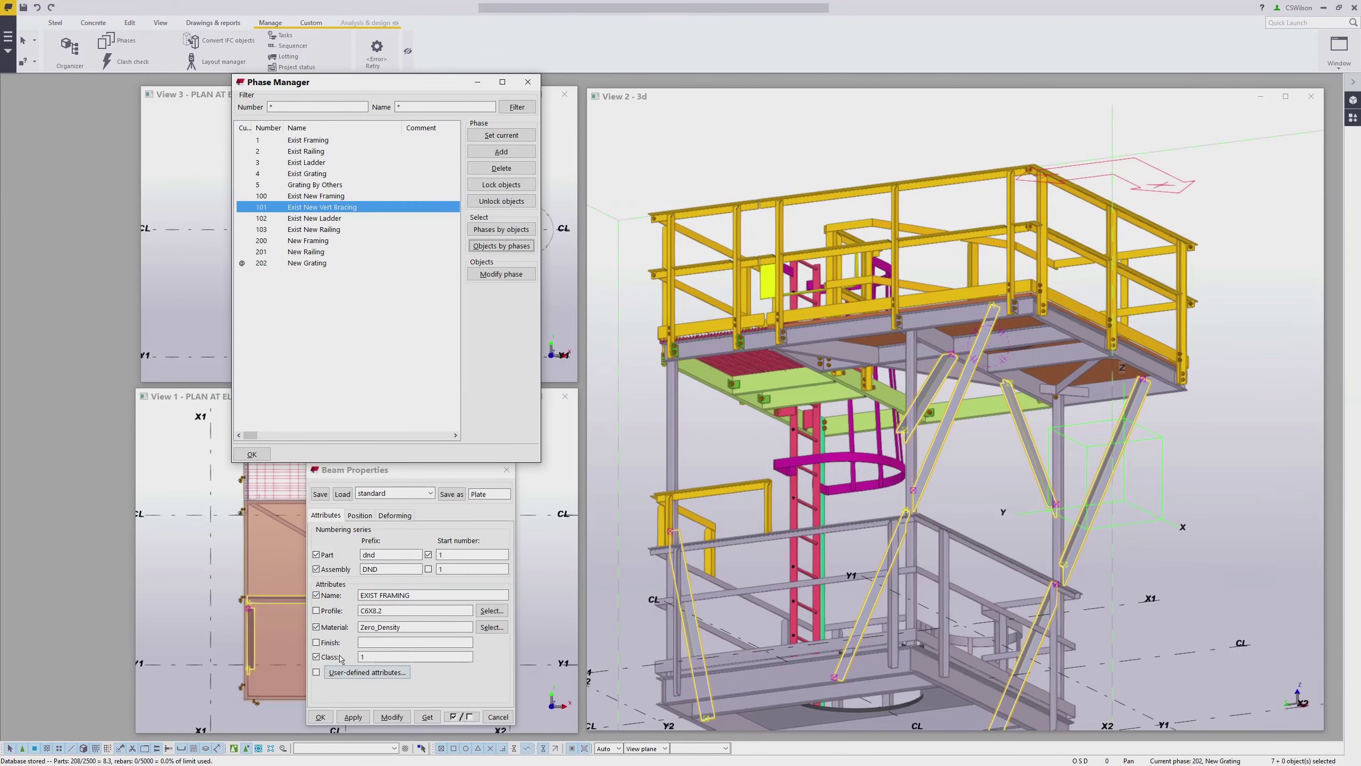
{"action": "left_click", "coordinate": [416, 596]}
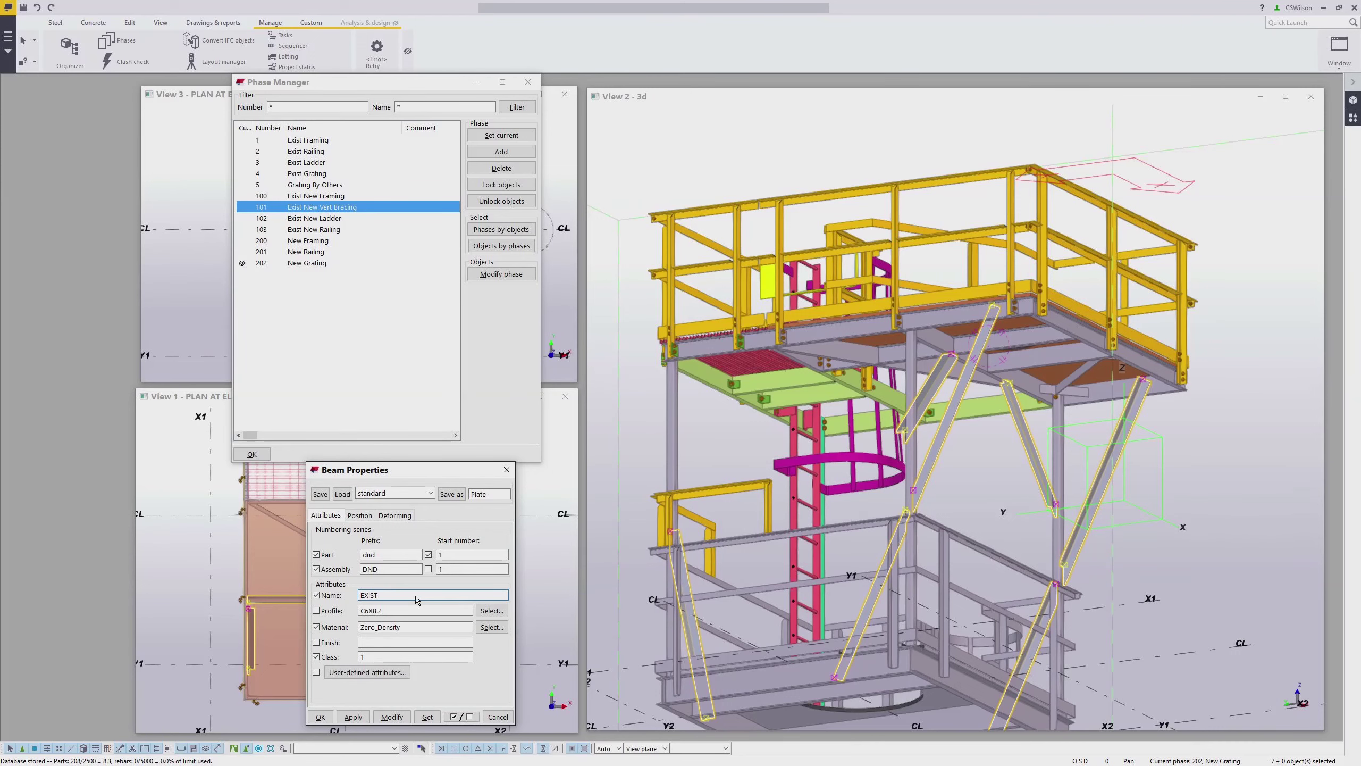
{"action": "type", "text": "BRACING"}
{"action": "left_click", "coordinate": [392, 717]}
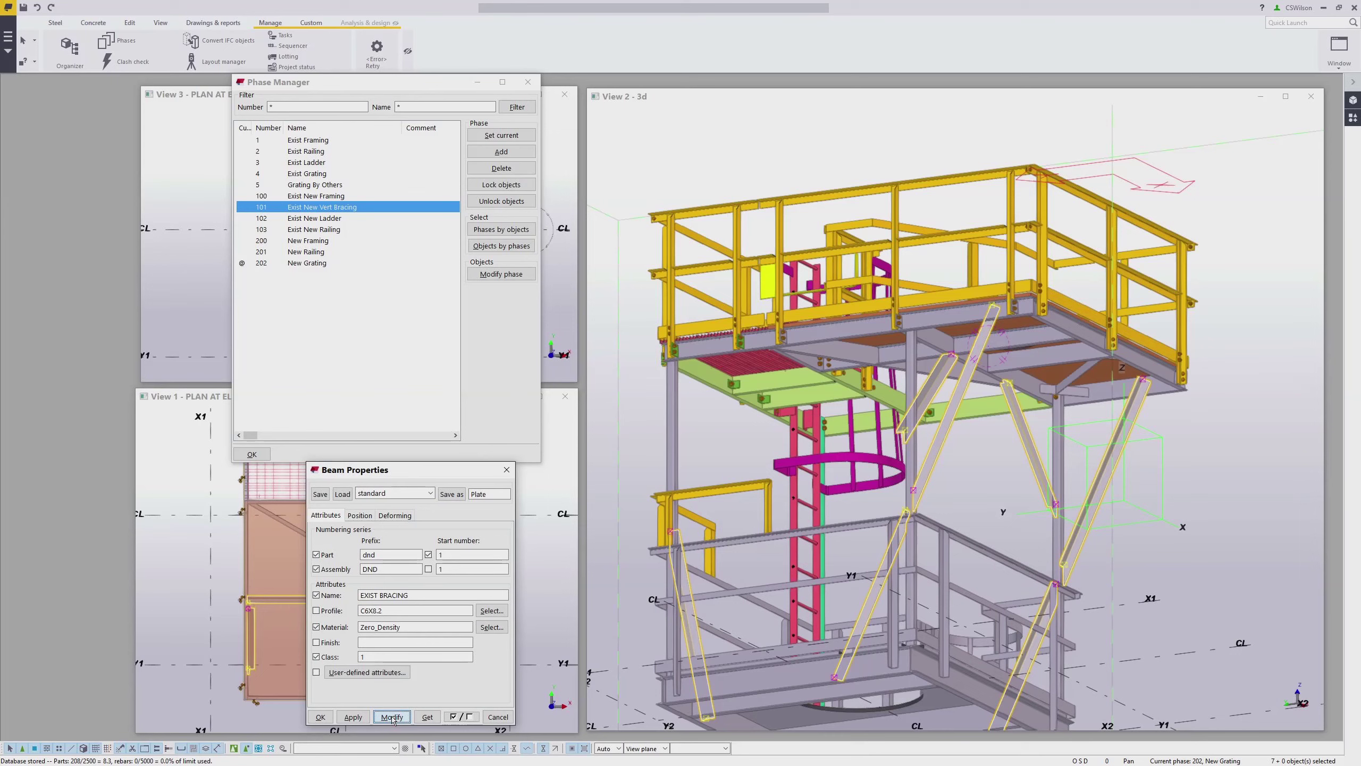
{"action": "left_click", "coordinate": [718, 485]}
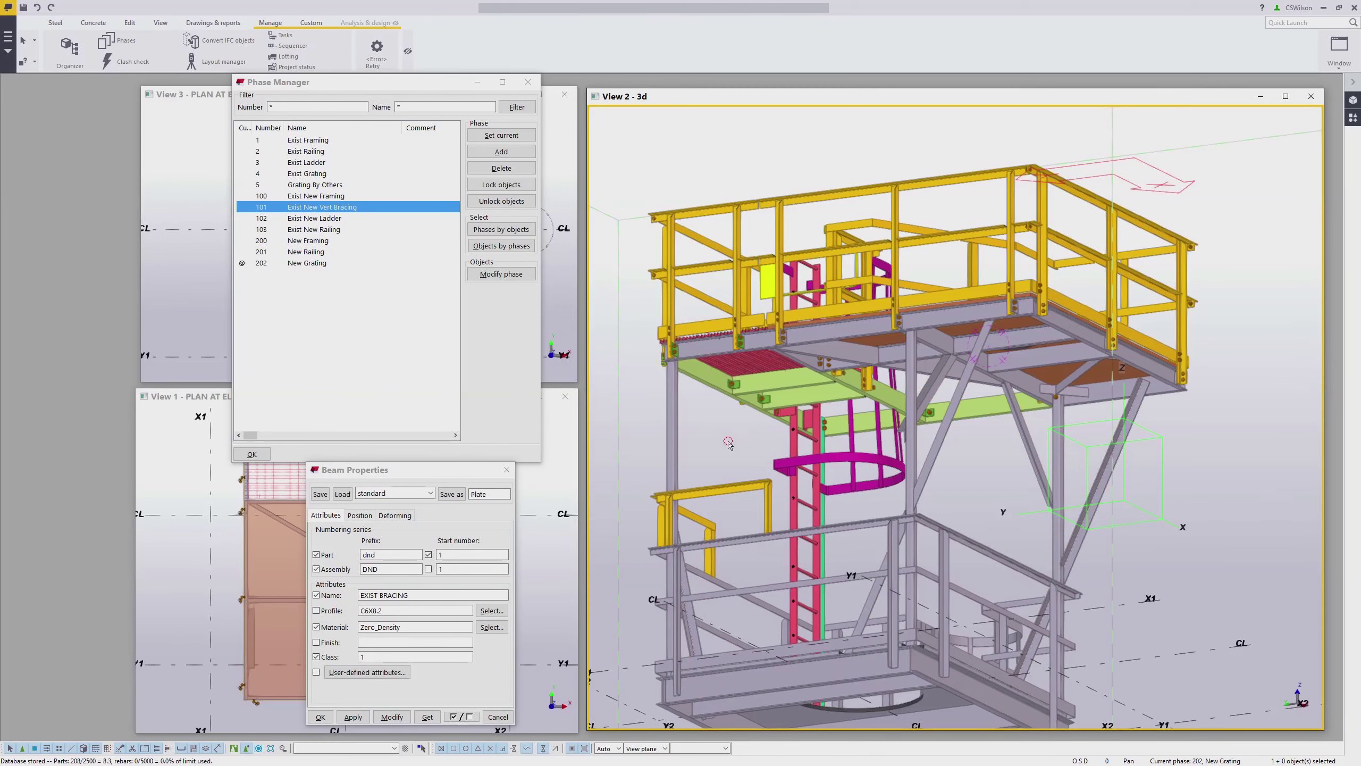
Select all phase 102 Exist New Ladder objects and modify them with the name EXIST LADDER and the same existing-member properties.
{"action": "left_click", "coordinate": [315, 217]}
{"action": "left_click", "coordinate": [501, 246]}
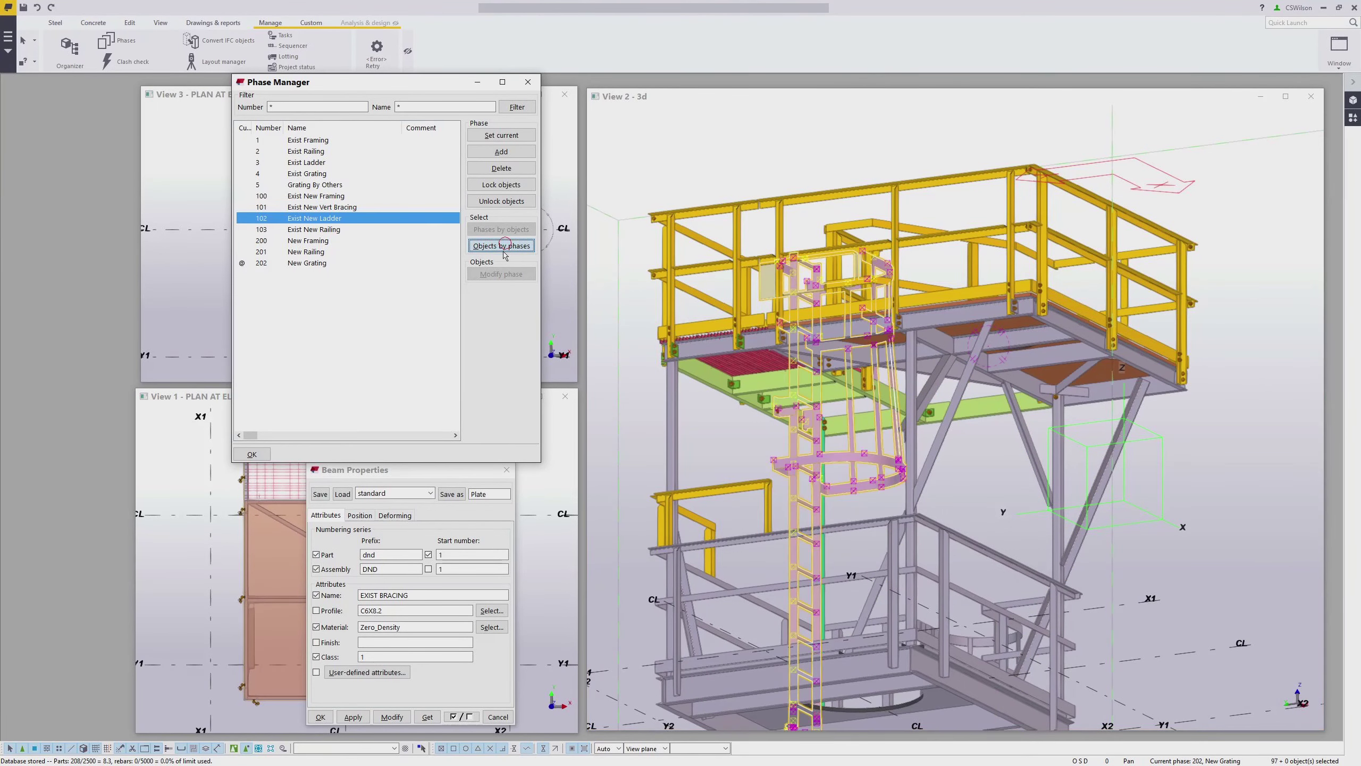
{"action": "middle_click_drag", "start_coordinate": [774, 337], "coordinate": [813, 257], "text": "ctrl"}
{"action": "scroll", "coordinate": [792, 258], "scroll_direction": "up", "scroll_amount": 3}
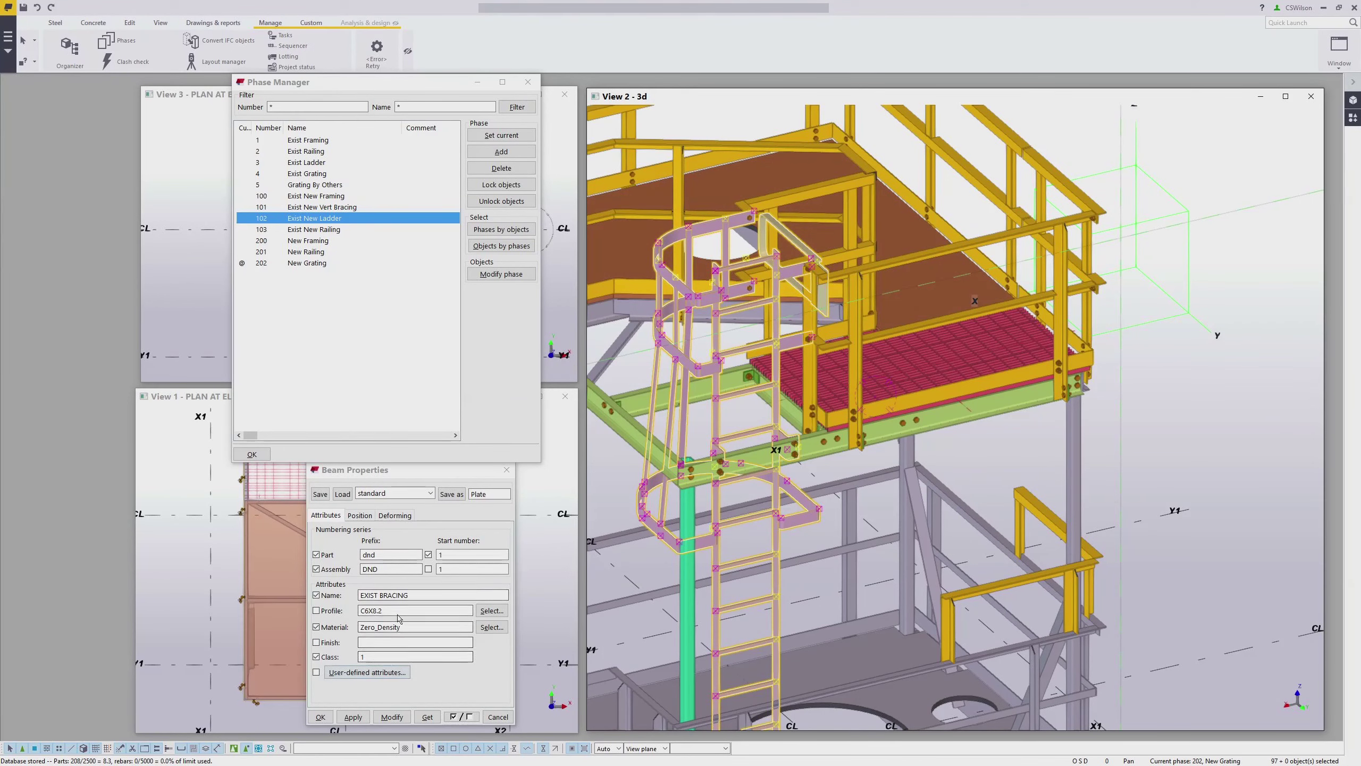
{"action": "left_click", "coordinate": [415, 596]}
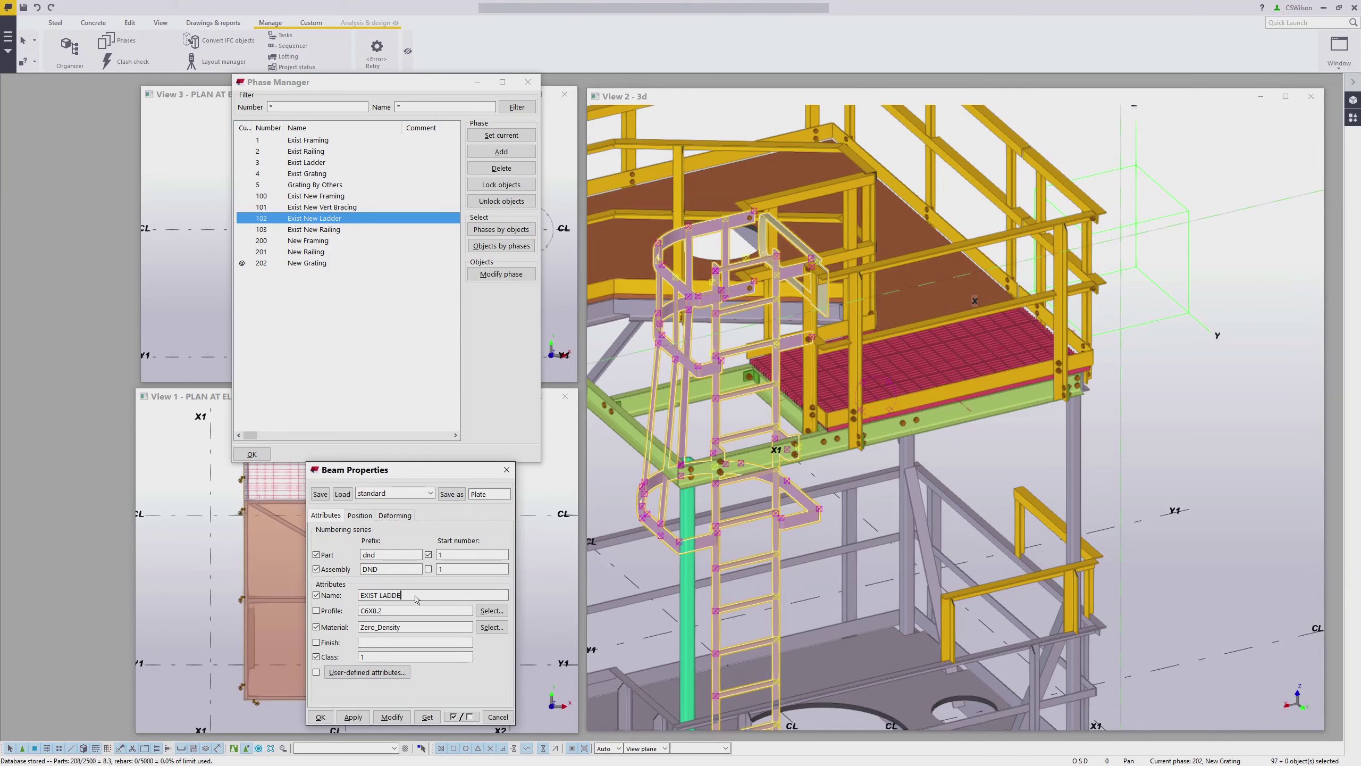
{"action": "left_click", "coordinate": [392, 717]}
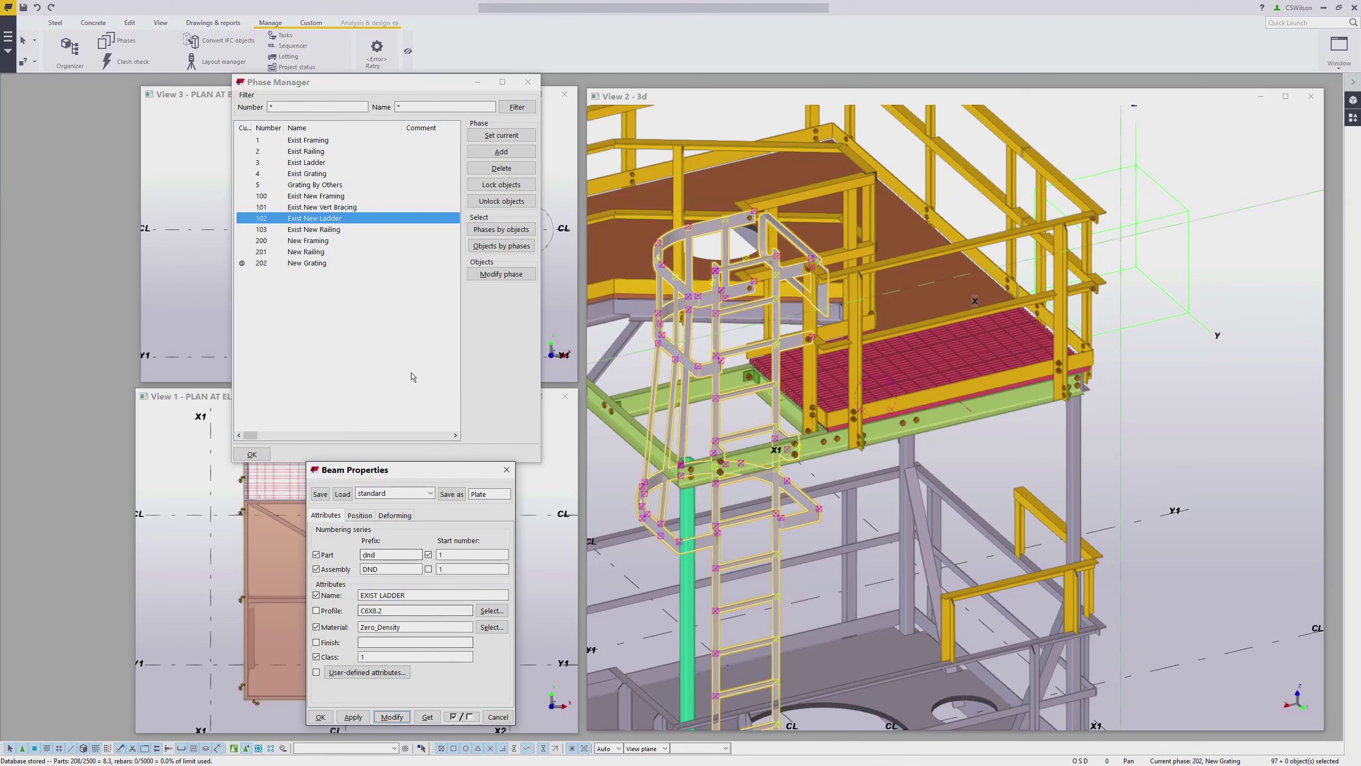
{"action": "left_click", "coordinate": [695, 402]}
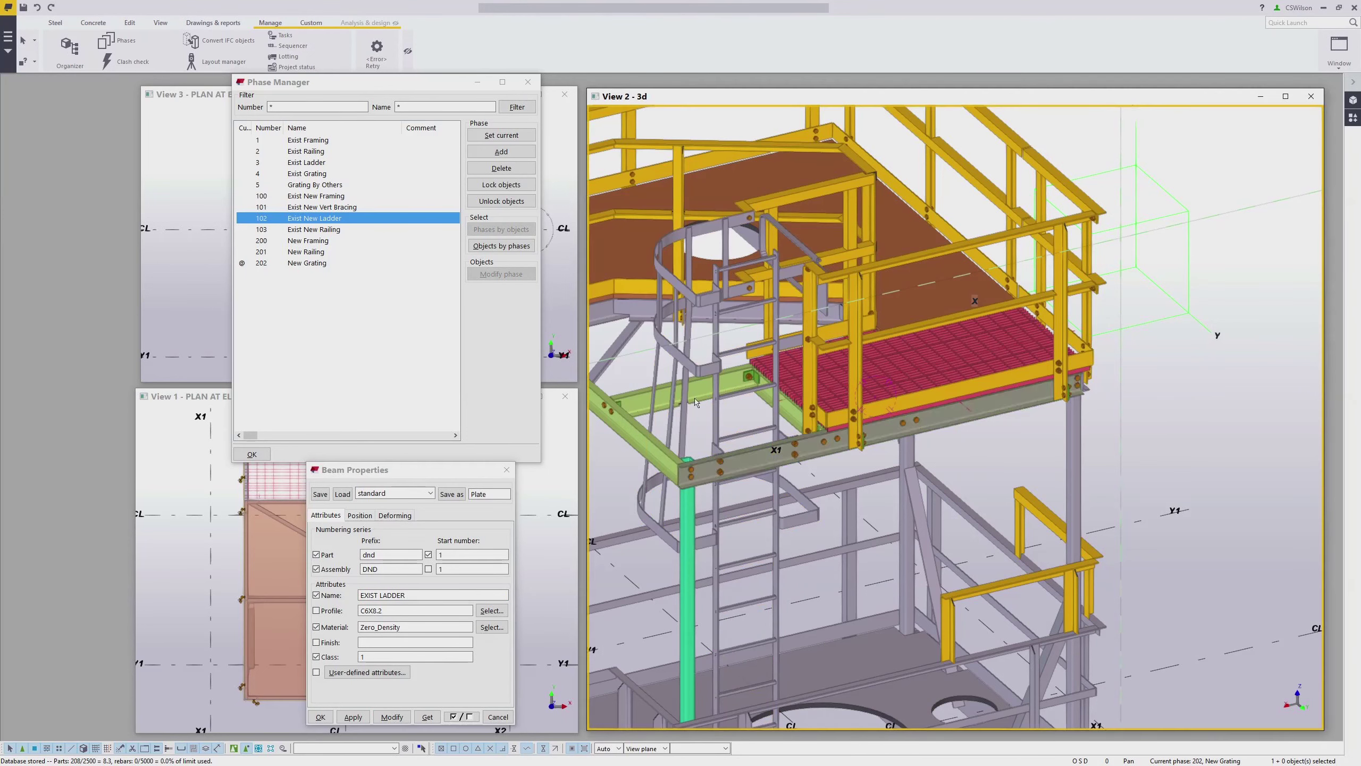
Select all phase 103 Exist New Railing objects and modify them with the name EXIST RAILING and the same existing-member properties.
{"action": "left_click", "coordinate": [321, 230]}
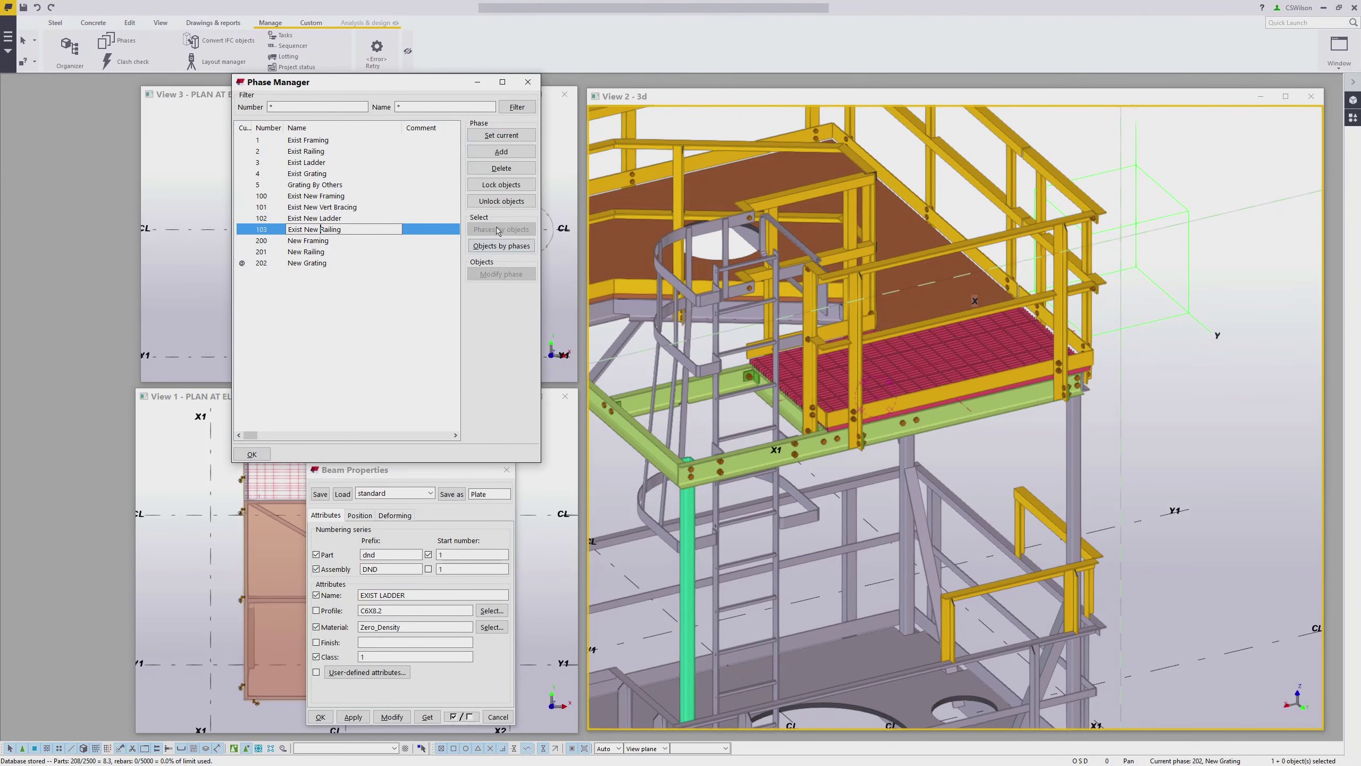
{"action": "left_click", "coordinate": [501, 246]}
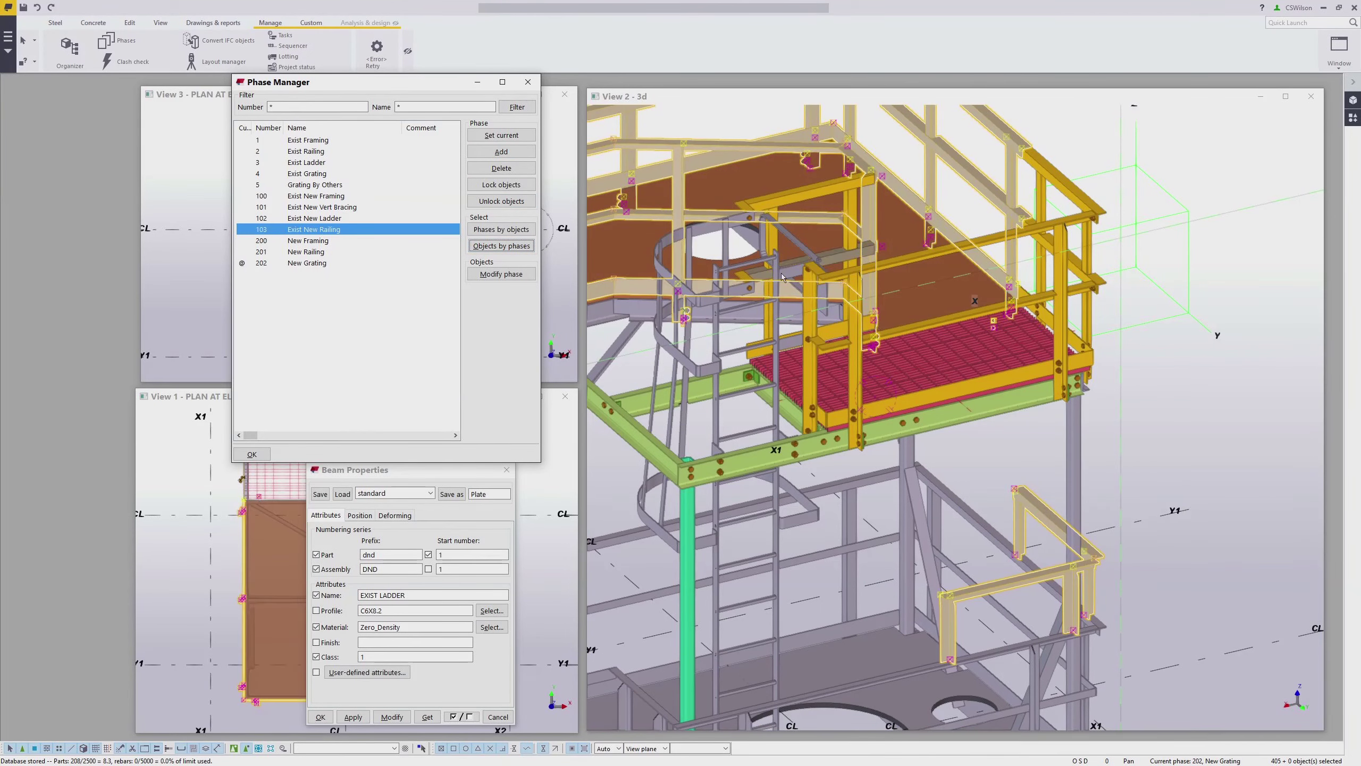
{"action": "scroll", "coordinate": [782, 277], "scroll_direction": "down", "scroll_amount": 3}
{"action": "middle_click_drag", "start_coordinate": [782, 277], "coordinate": [998, 292], "text": "ctrl"}
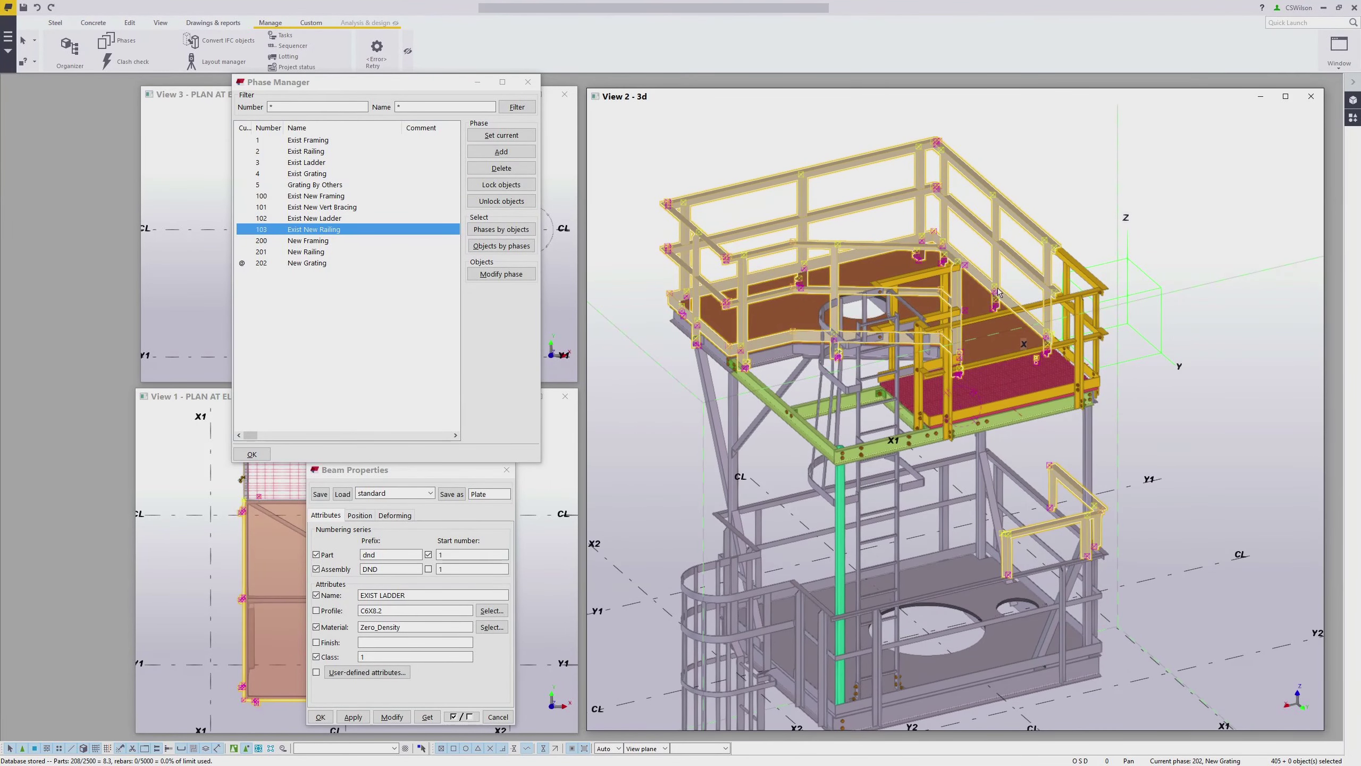
{"action": "left_click", "coordinate": [415, 593]}
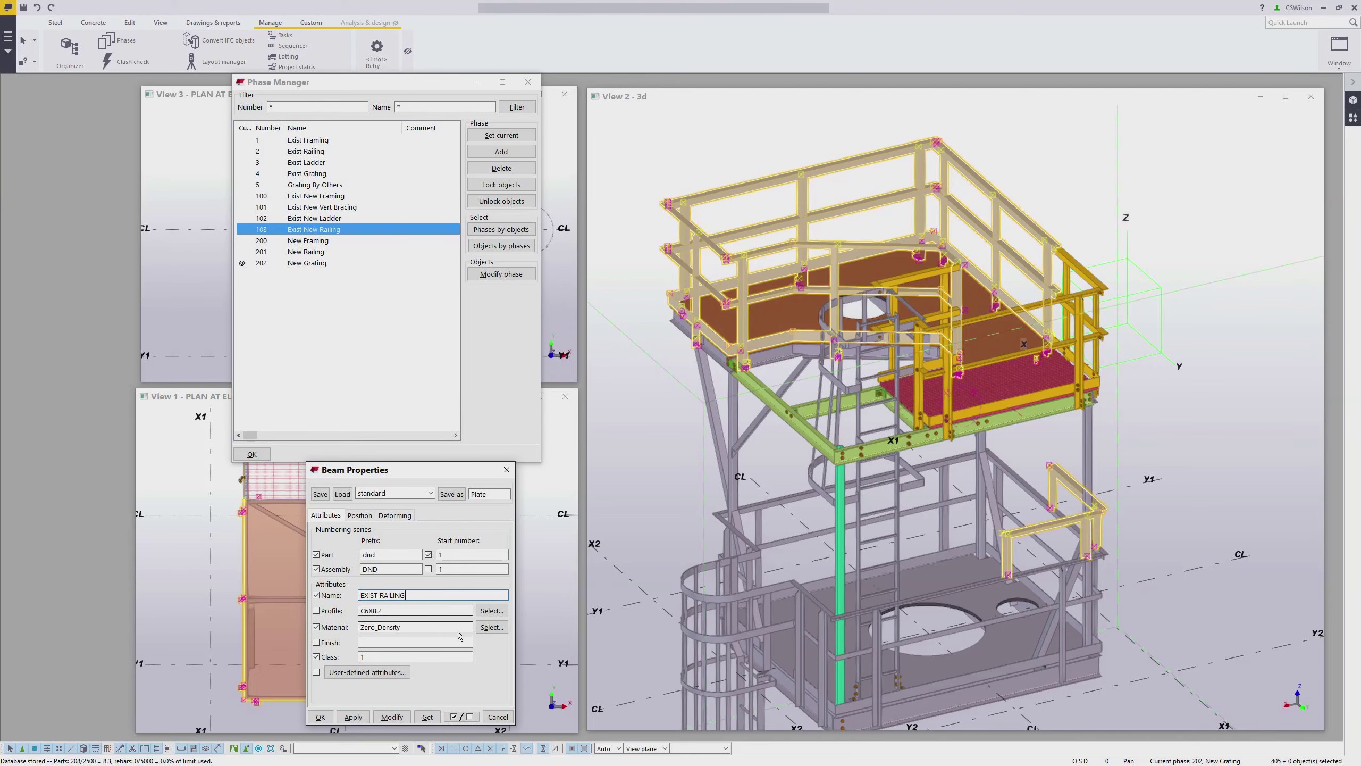
{"action": "left_click", "coordinate": [392, 716]}
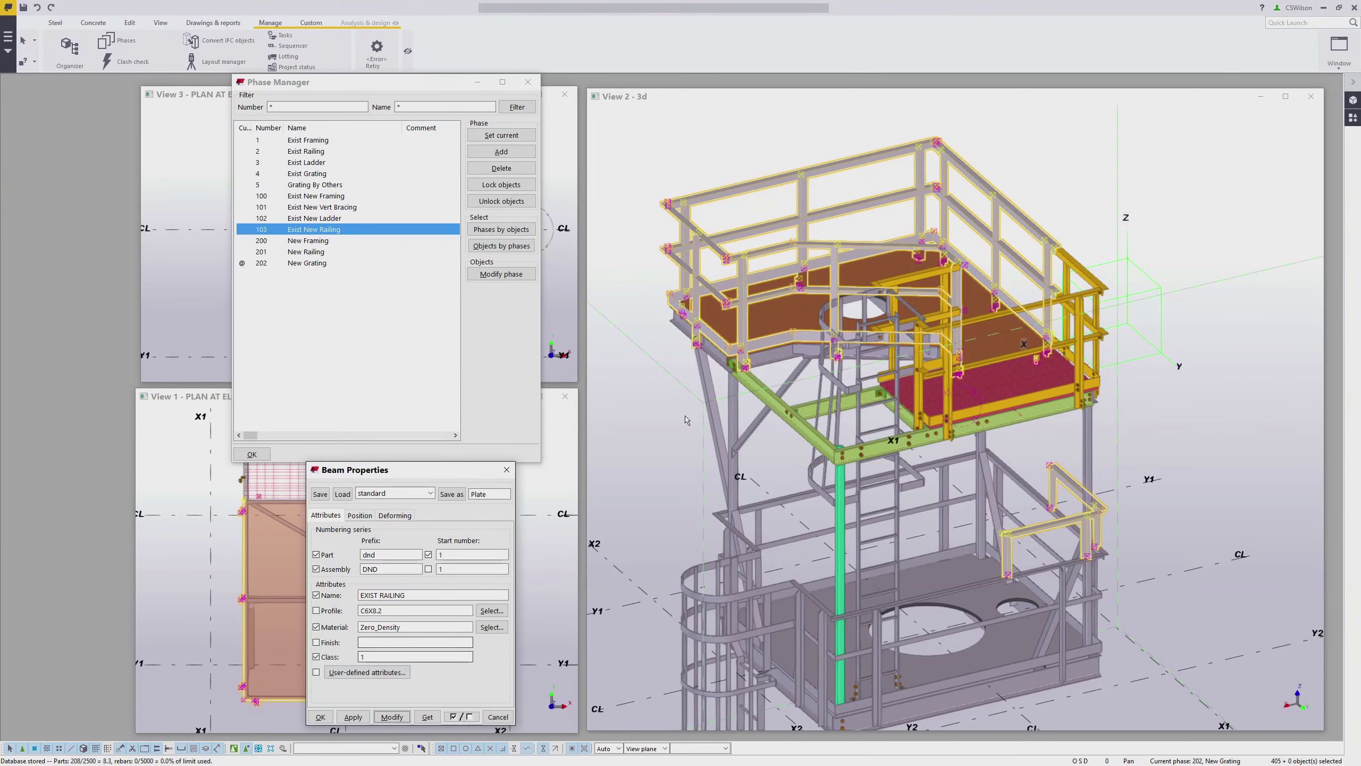
{"action": "left_click", "coordinate": [664, 394]}
Examine the upper platform in 3D from several sides to check its framing, railing, ladder and grating for members not yet marked as existing.
{"action": "scroll", "coordinate": [773, 380], "scroll_direction": "down", "scroll_amount": 3}
{"action": "middle_click_drag", "start_coordinate": [773, 380], "coordinate": [856, 371], "text": "ctrl"}
{"action": "scroll", "coordinate": [876, 337], "scroll_direction": "up", "scroll_amount": 5}
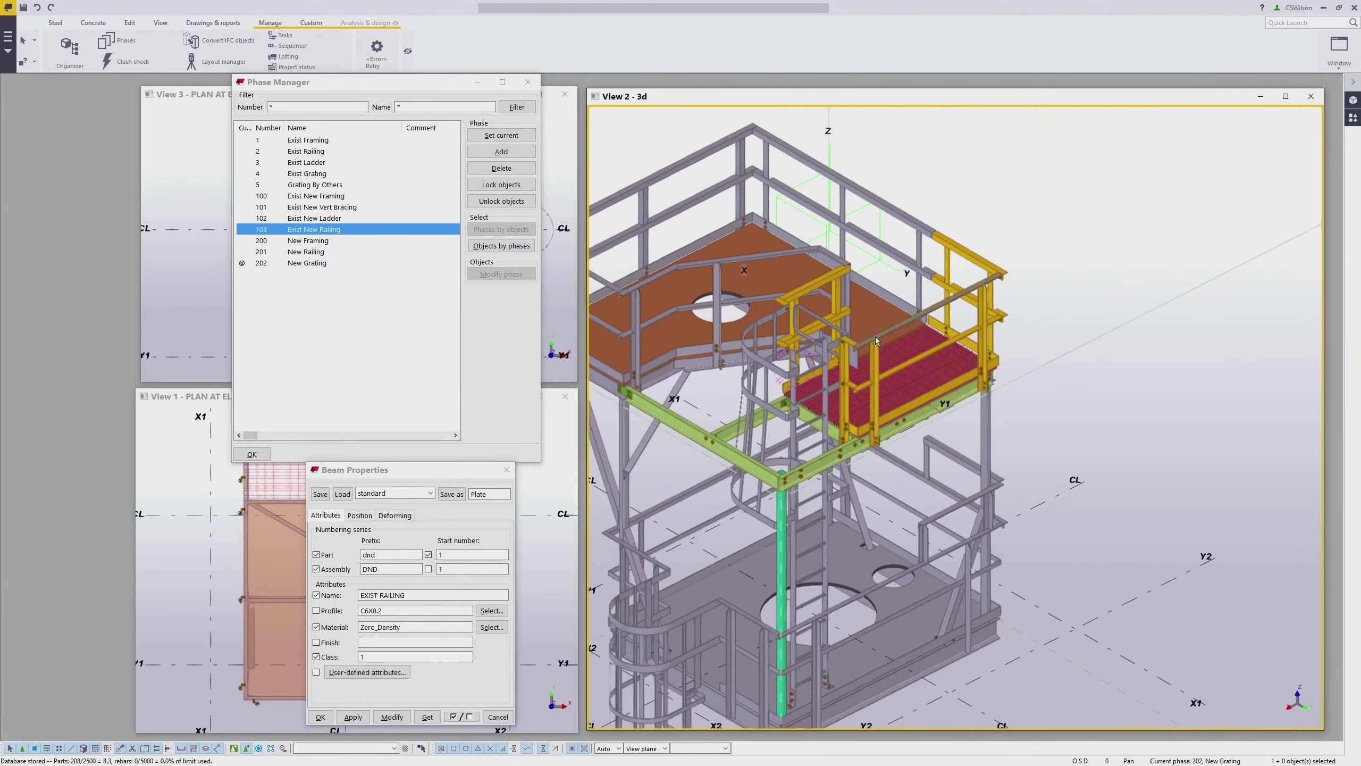
{"action": "middle_click_drag", "start_coordinate": [962, 369], "coordinate": [884, 430], "text": "ctrl"}
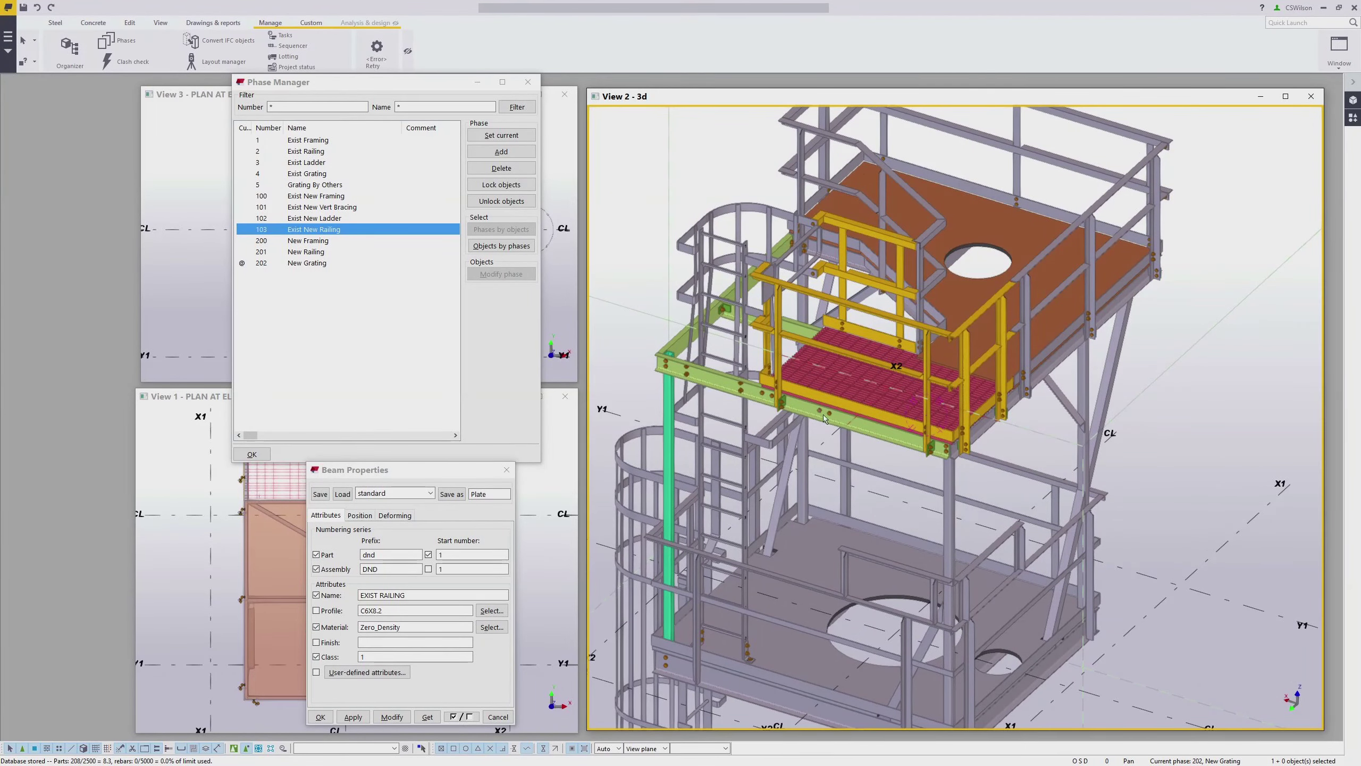
{"action": "scroll", "coordinate": [817, 395], "scroll_direction": "up", "scroll_amount": 3}
{"action": "middle_click_drag", "start_coordinate": [847, 392], "coordinate": [912, 443], "text": "ctrl"}
{"action": "scroll", "coordinate": [829, 437], "scroll_direction": "up", "scroll_amount": 2}
{"action": "scroll", "coordinate": [829, 437], "scroll_direction": "down", "scroll_amount": 3}
{"action": "middle_click_drag", "start_coordinate": [805, 455], "coordinate": [995, 481], "text": "ctrl"}
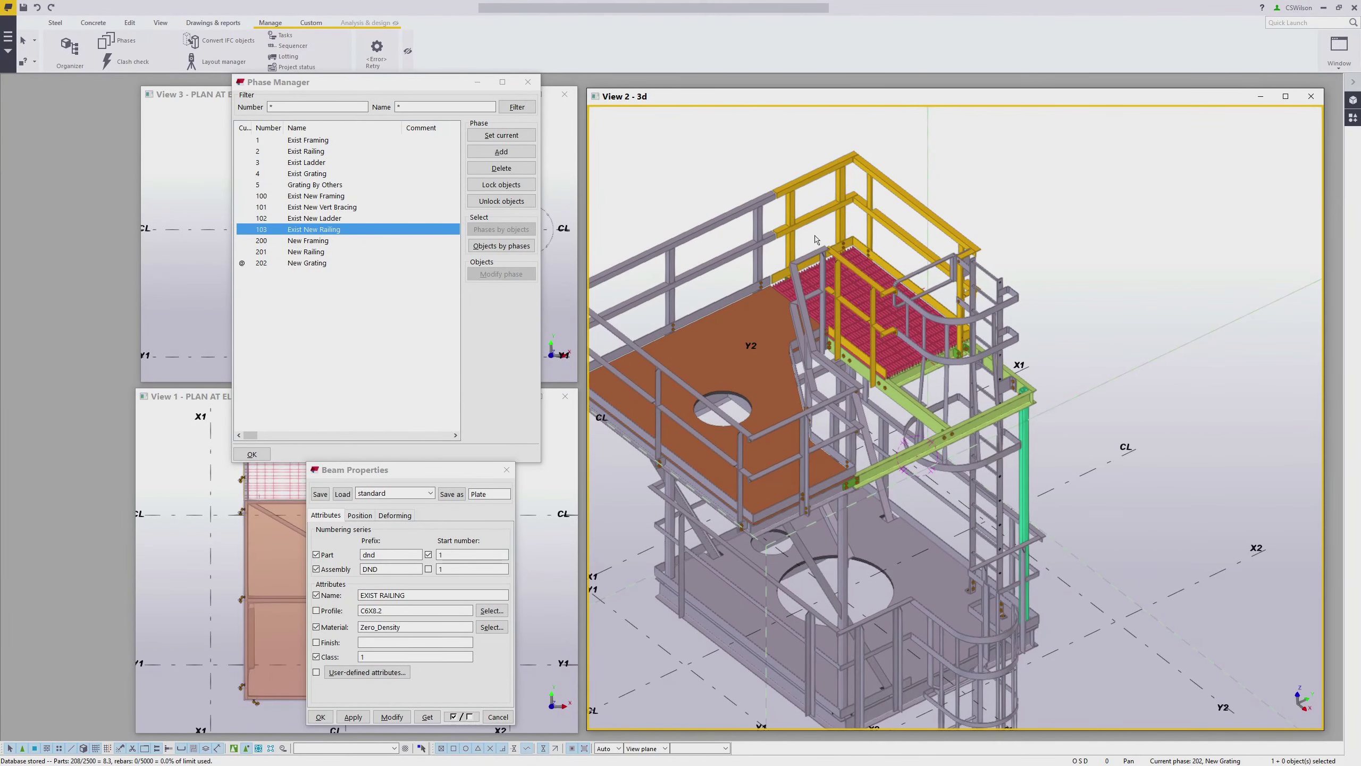
Modify the upper platform's large grating contour plate with the name EXIST GRATING and class 1, and close its properties.
{"action": "double_click", "coordinate": [721, 354]}
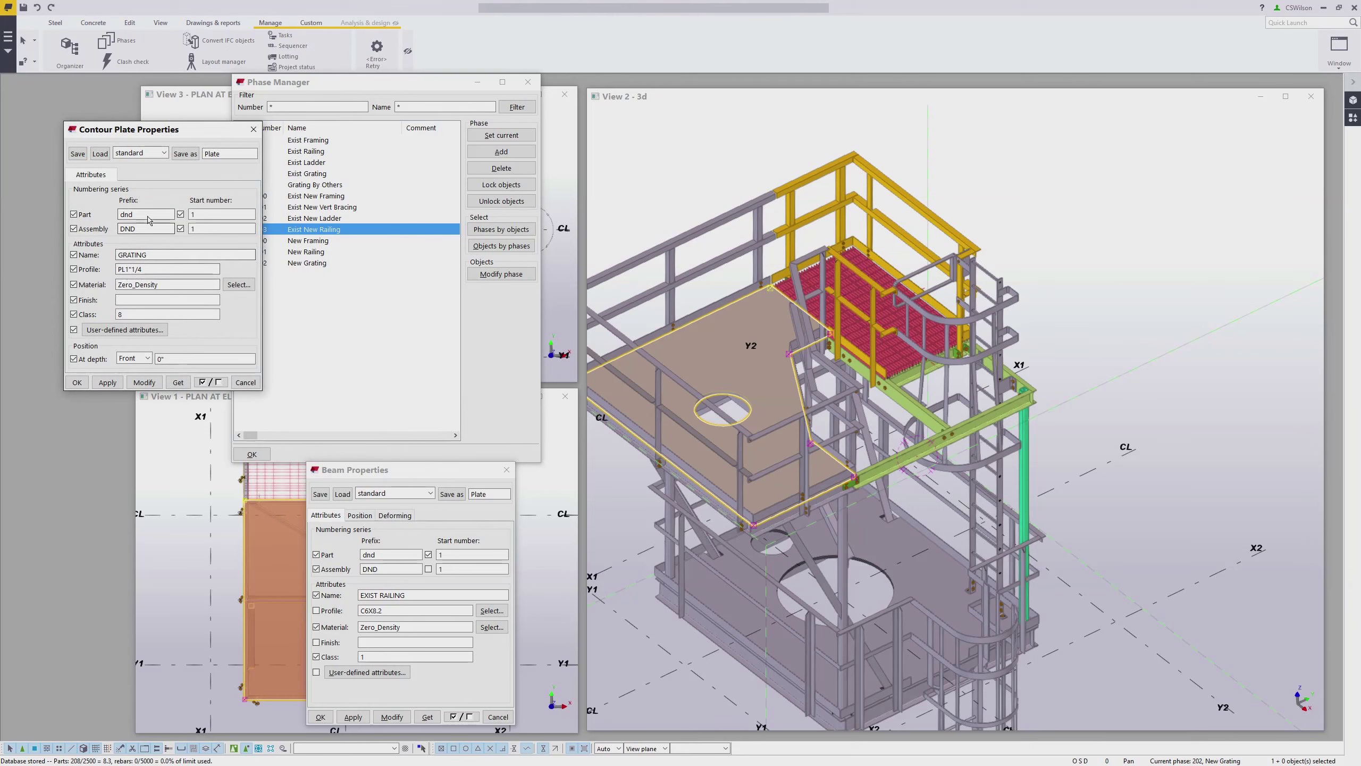
{"action": "left_click", "coordinate": [119, 255]}
{"action": "type", "text": "EXIST"}
{"action": "double_click", "coordinate": [154, 315]}
{"action": "type", "text": "1"}
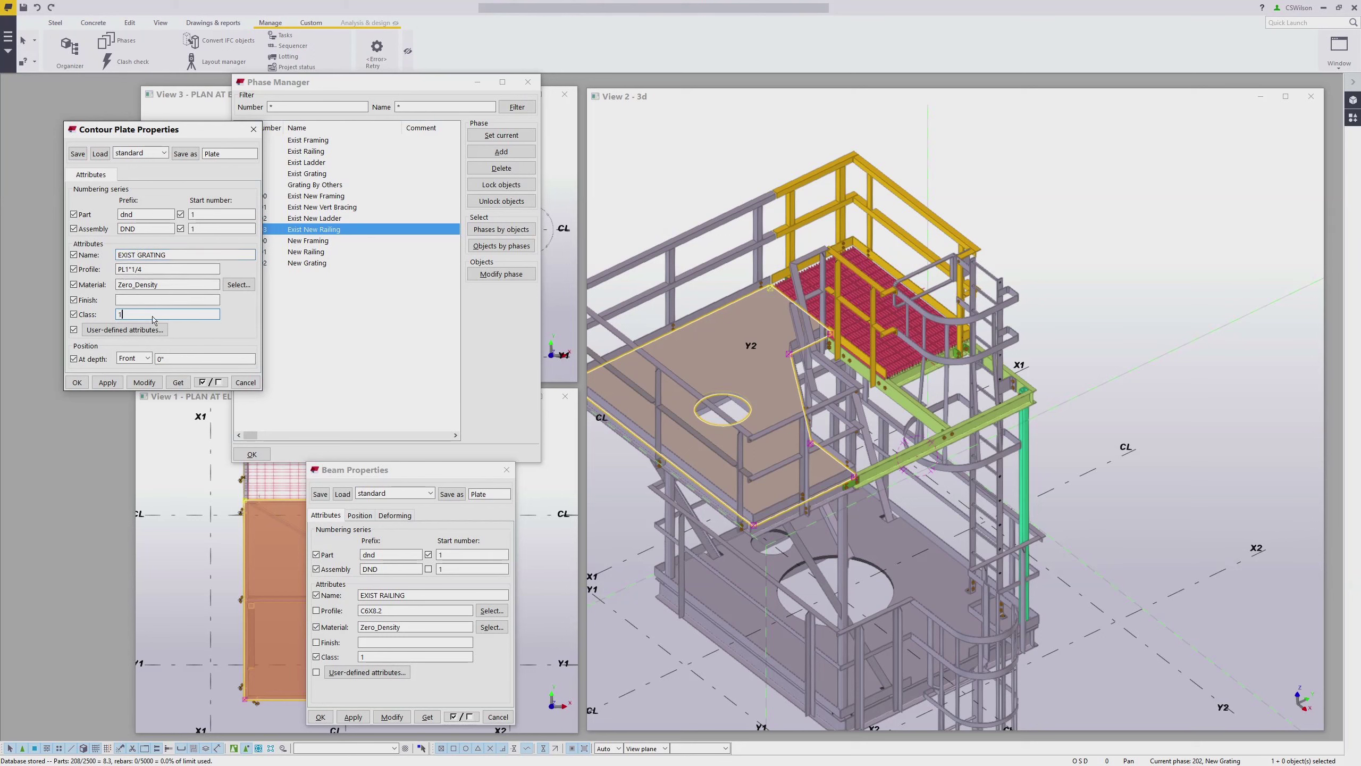
{"action": "left_click", "coordinate": [151, 384]}
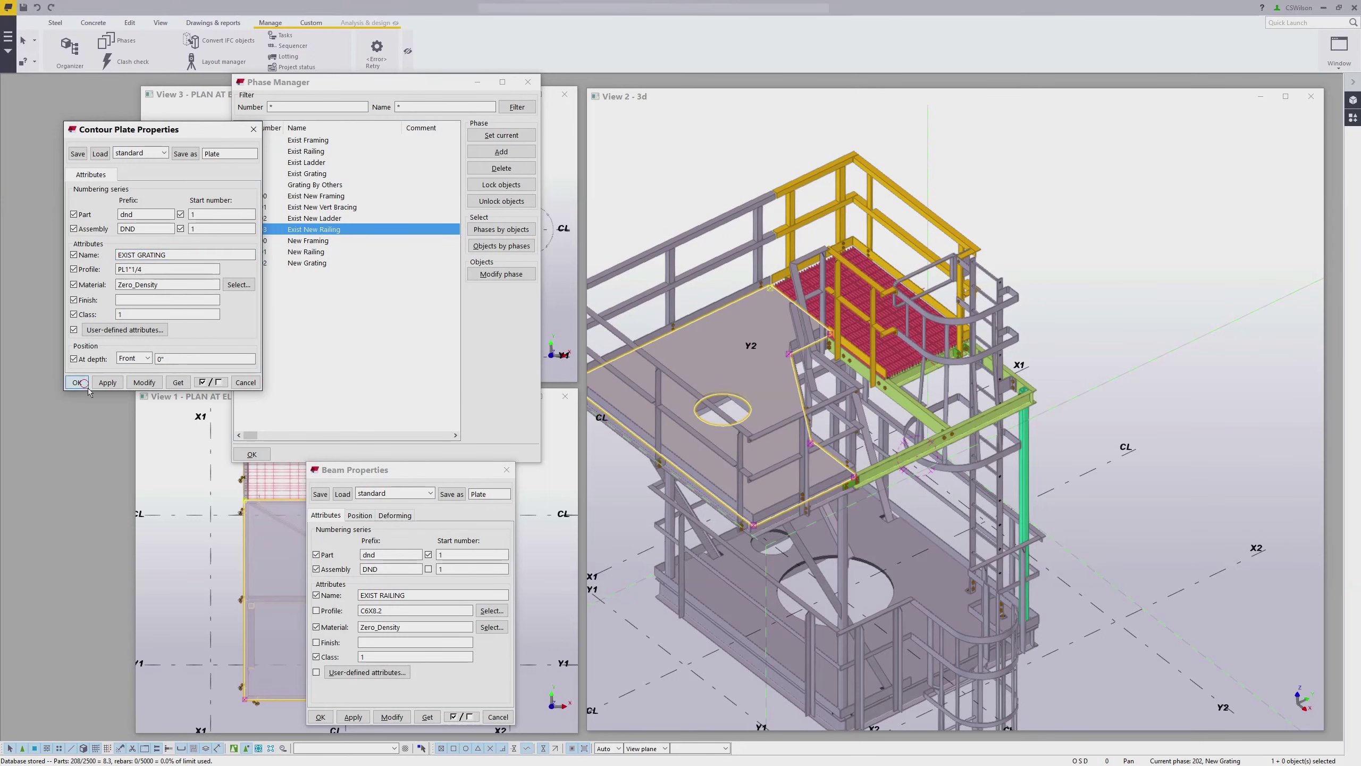
{"action": "left_click", "coordinate": [78, 382]}
{"action": "left_click", "coordinate": [1057, 327]}
{"action": "scroll", "coordinate": [1059, 328], "scroll_direction": "down", "scroll_amount": 3}
{"action": "middle_click_drag", "start_coordinate": [1051, 410], "coordinate": [897, 365]}
{"action": "scroll", "coordinate": [896, 365], "scroll_direction": "up", "scroll_amount": 5}
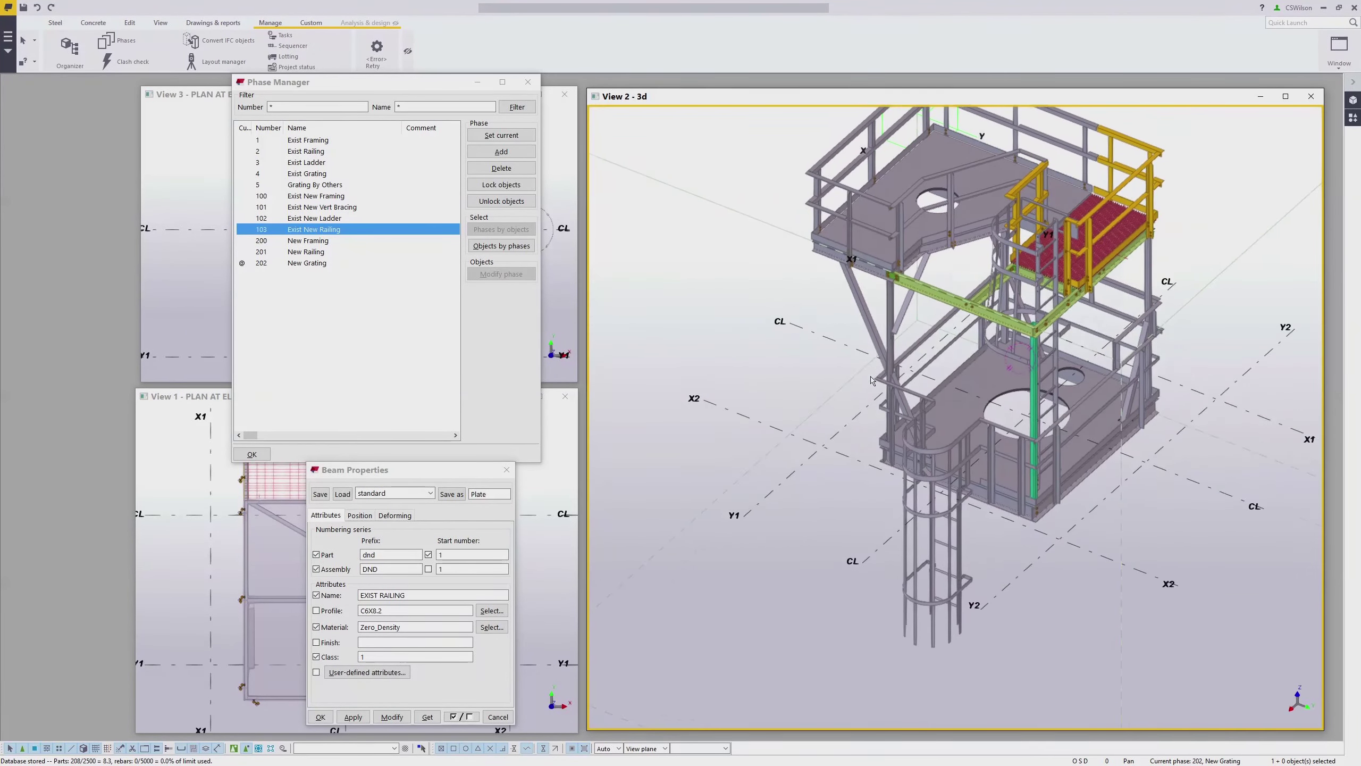